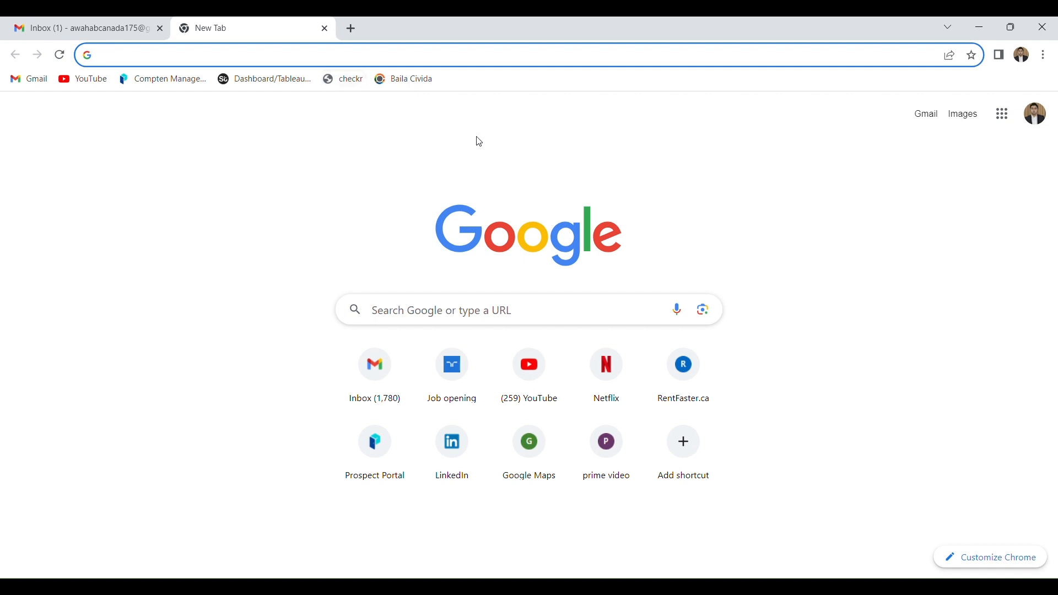
- Open the Government of Canada website at canada.ca
{"action": "left_click", "coordinate": [431, 310]}
{"action": "type", "text": "c"}
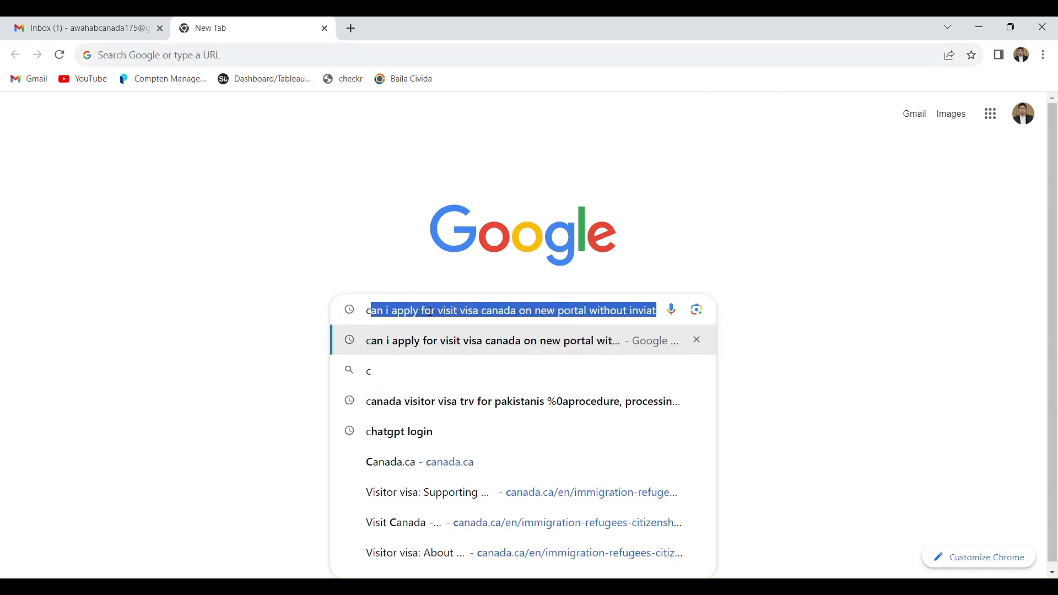
{"action": "type", "text": "anada.ca"}
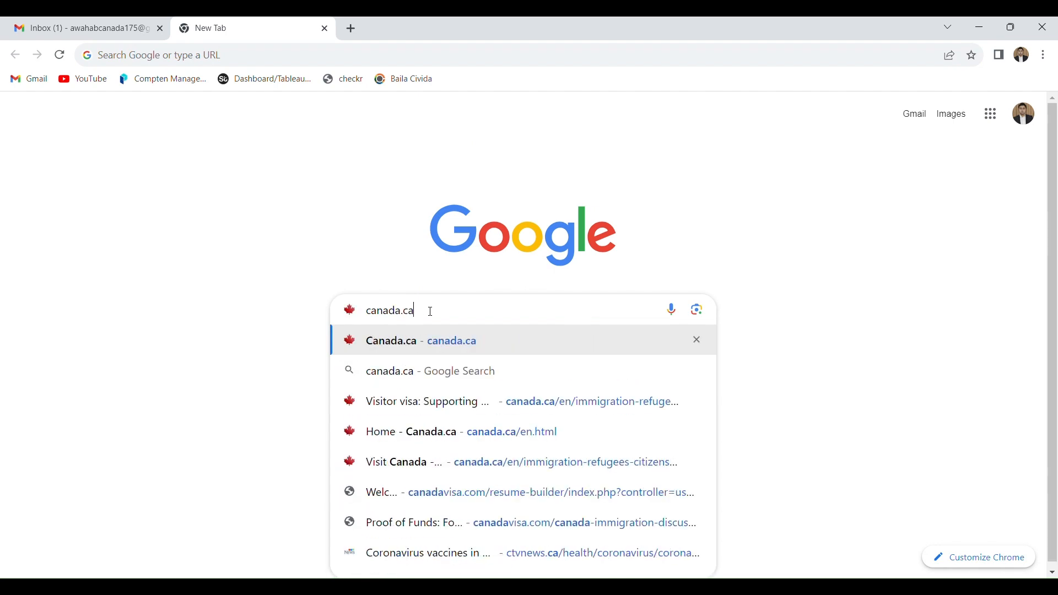
{"action": "key", "text": "Return"}
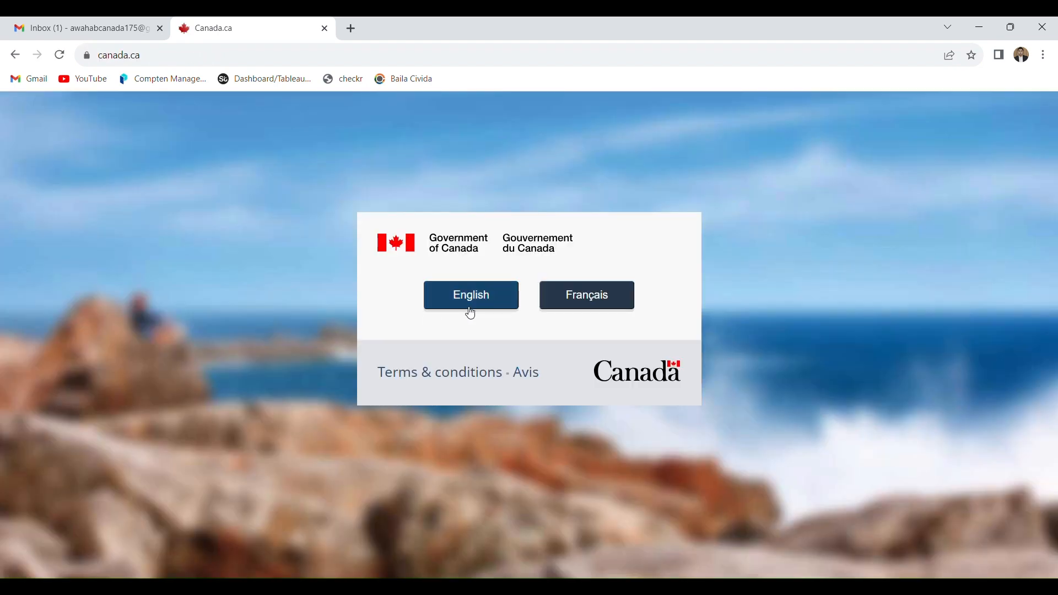
{"action": "left_click", "coordinate": [470, 302]}
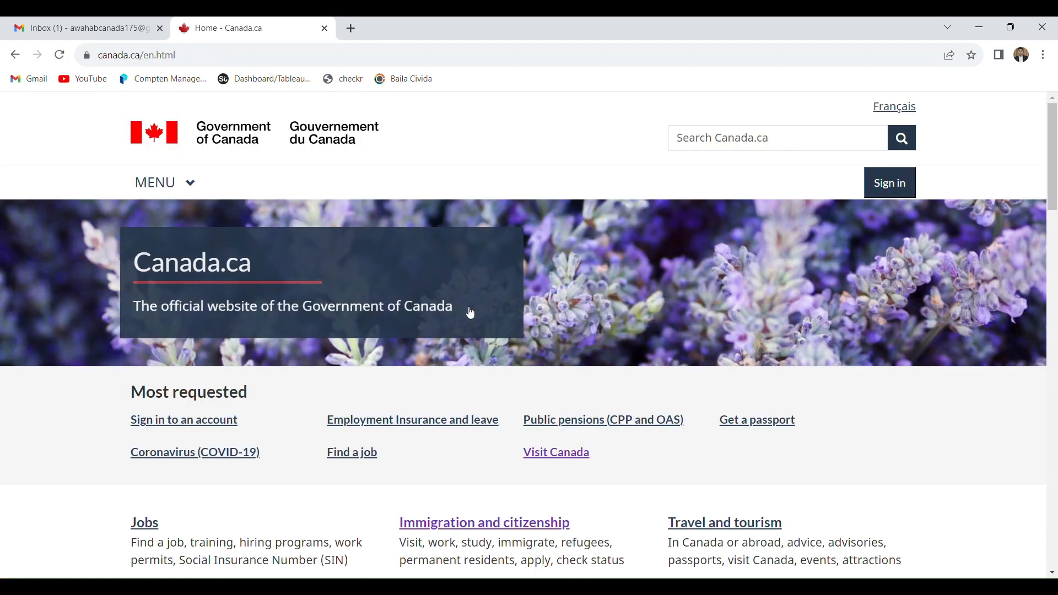
- Open the Immigration and citizenship section and go to its Visit Canada page
{"action": "left_click", "coordinate": [511, 523]}
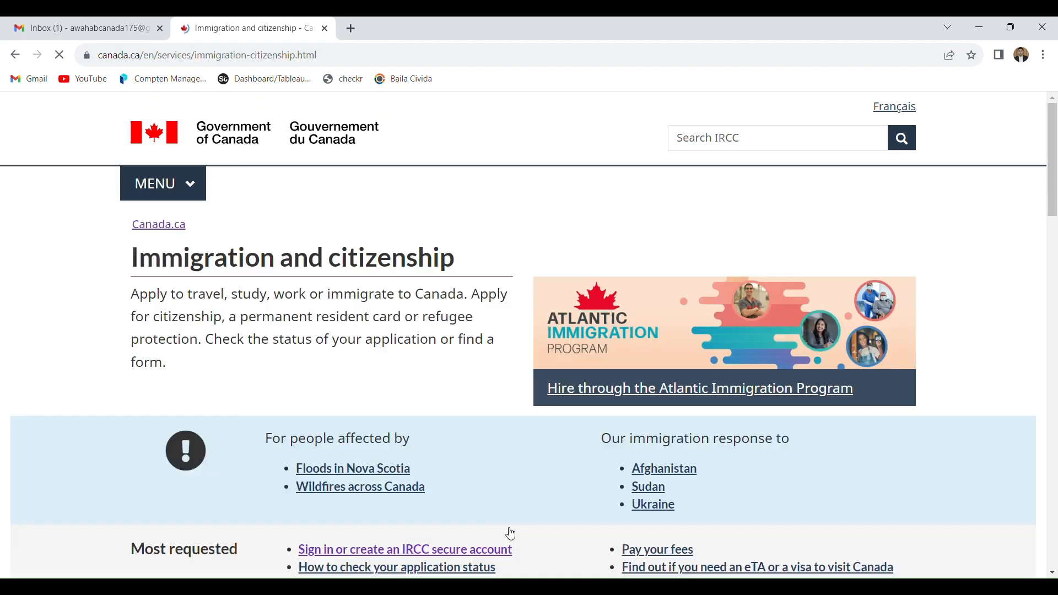
{"action": "left_click_drag", "start_coordinate": [1055, 213], "coordinate": [1055, 291]}
{"action": "left_click", "coordinate": [416, 328]}
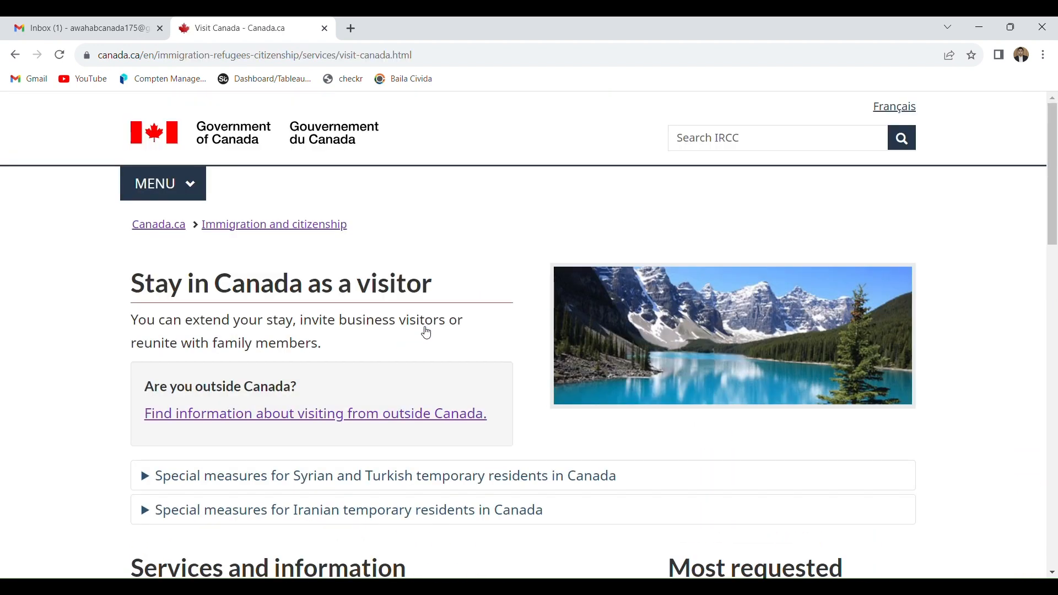
- Switch to the information about visiting from outside Canada and open the Apply for a visitor visa page
{"action": "left_click_drag", "start_coordinate": [1055, 158], "coordinate": [1055, 209]}
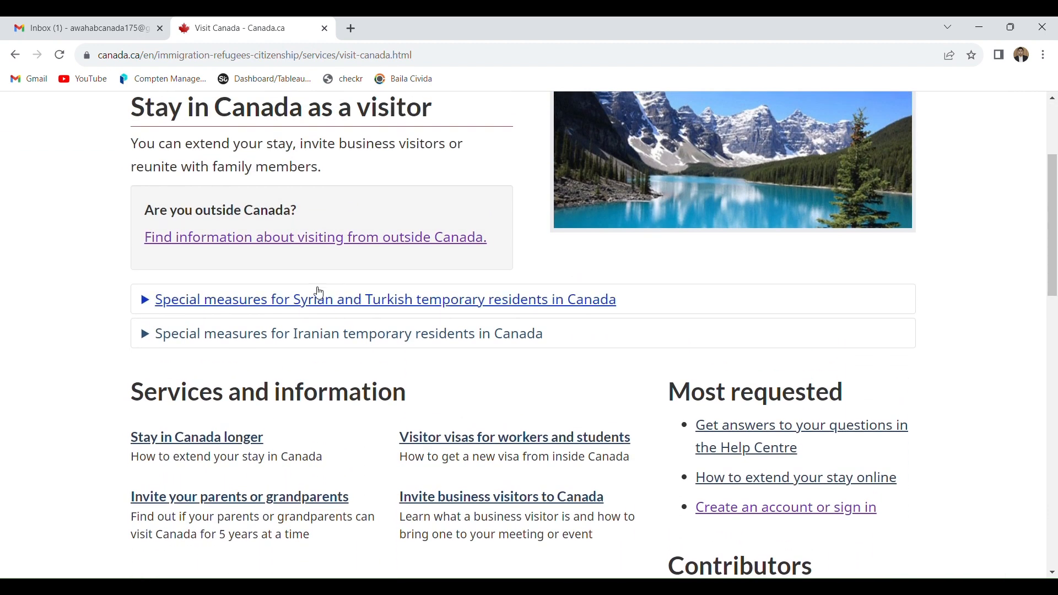
{"action": "left_click", "coordinate": [330, 241]}
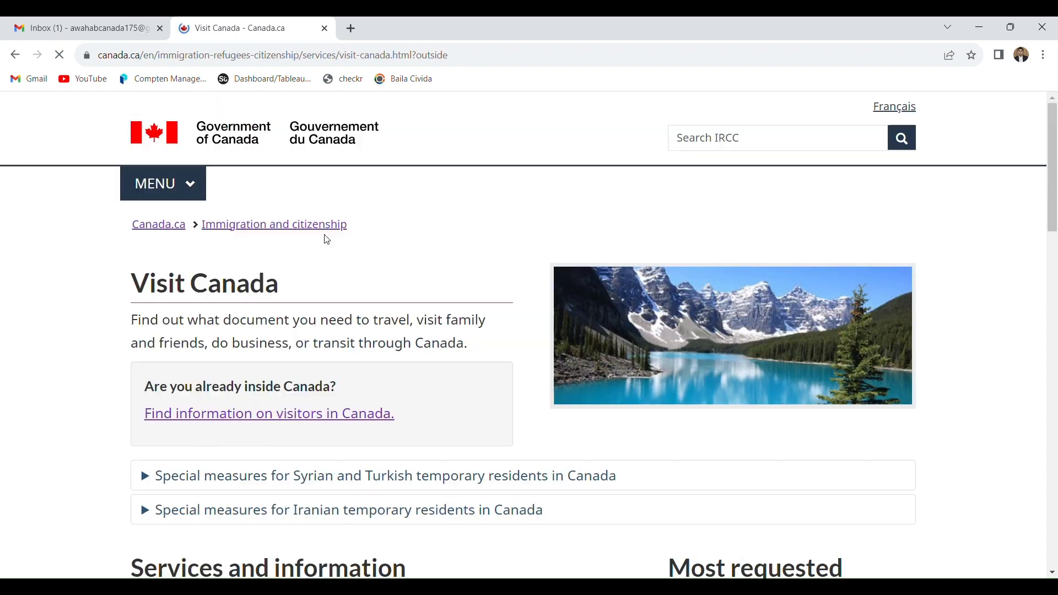
{"action": "left_click", "coordinate": [1053, 239]}
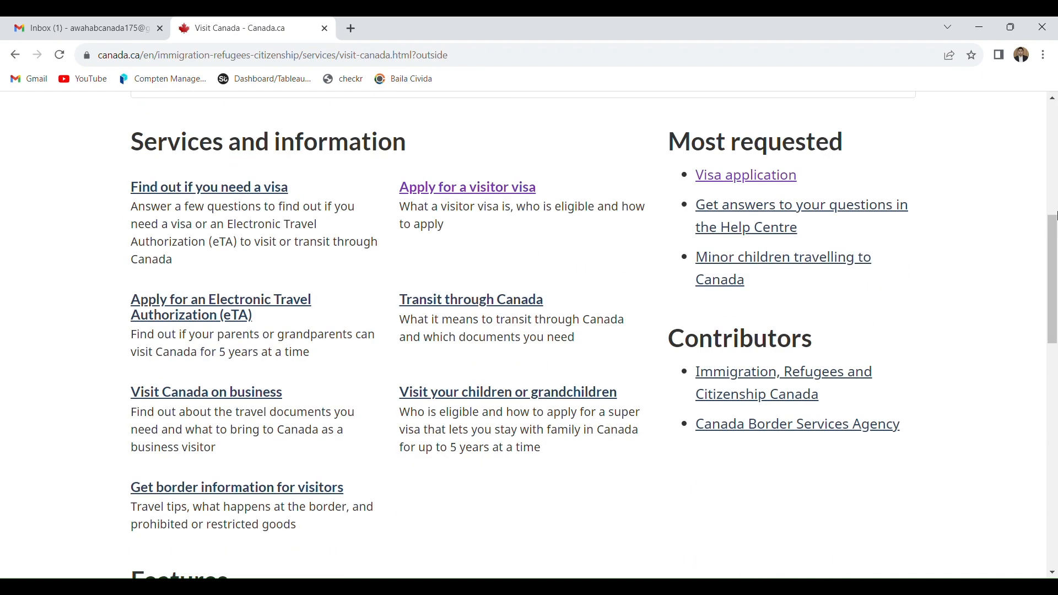
{"action": "left_click_drag", "start_coordinate": [1053, 233], "coordinate": [1051, 197]}
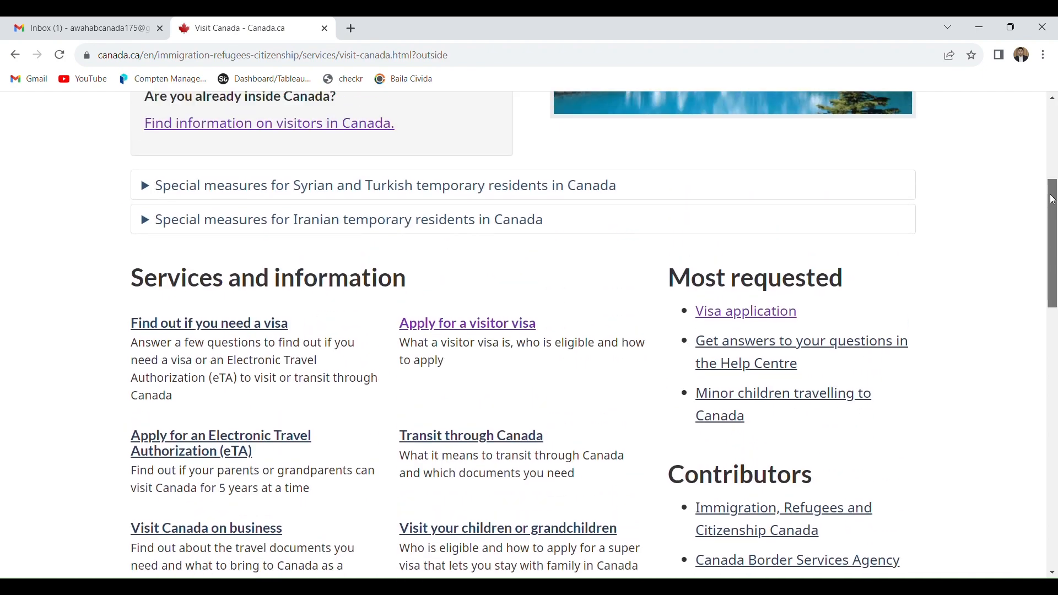
{"action": "left_click", "coordinate": [495, 330]}
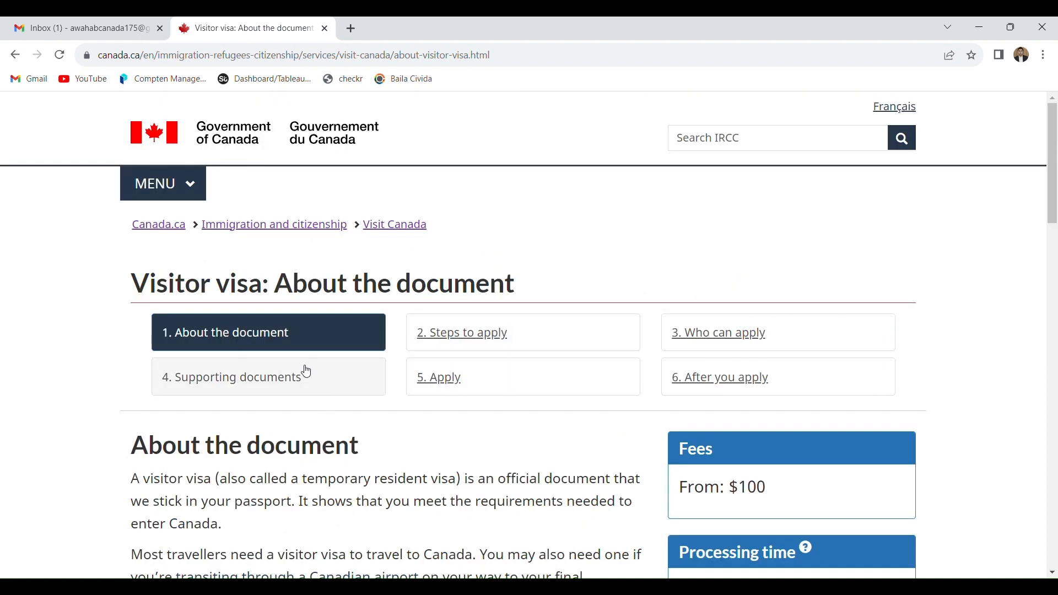
- In the Apply section, get the visitor visa instructions for the reason "To unite with a family member"
{"action": "left_click", "coordinate": [424, 381]}
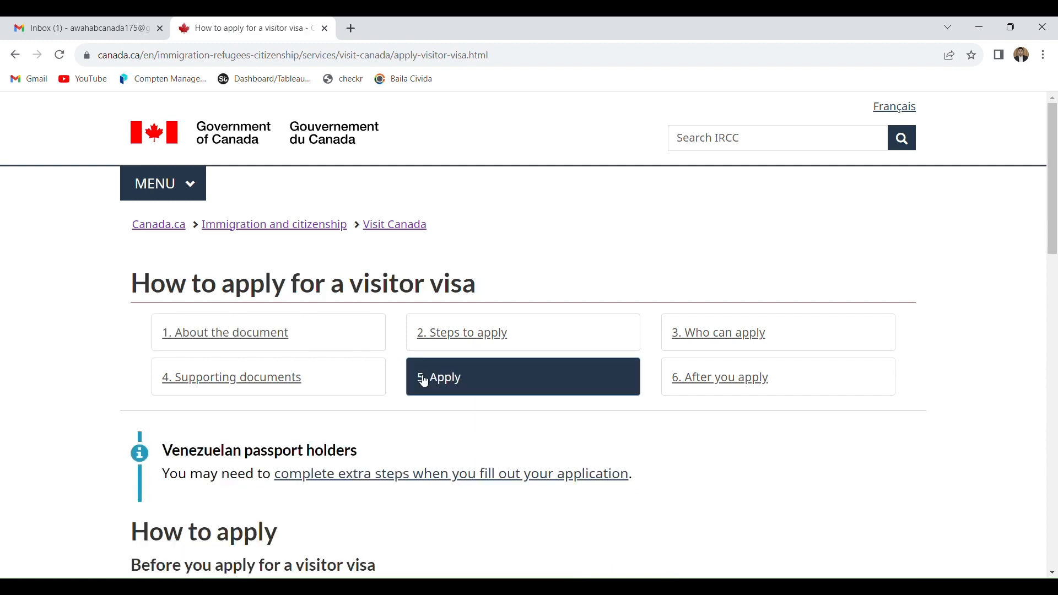
{"action": "left_click_drag", "start_coordinate": [1053, 210], "coordinate": [1055, 366]}
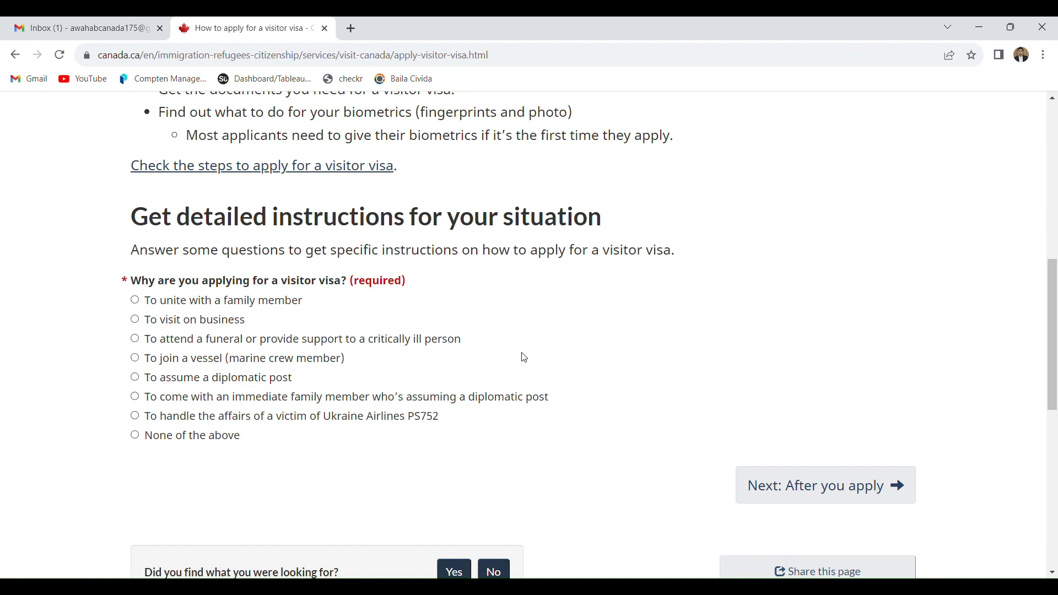
{"action": "left_click", "coordinate": [233, 307]}
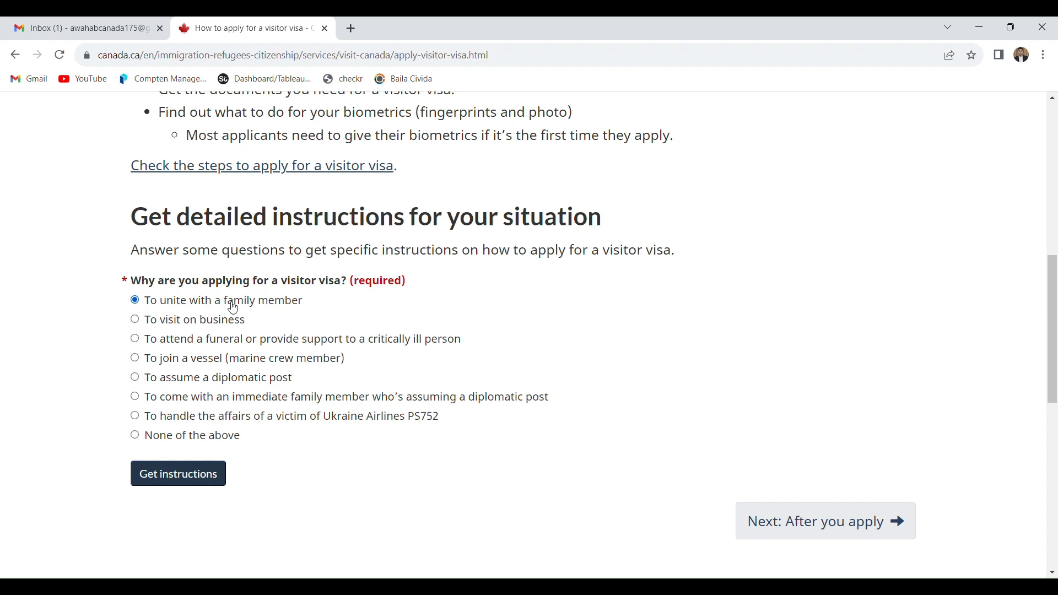
{"action": "left_click", "coordinate": [184, 477]}
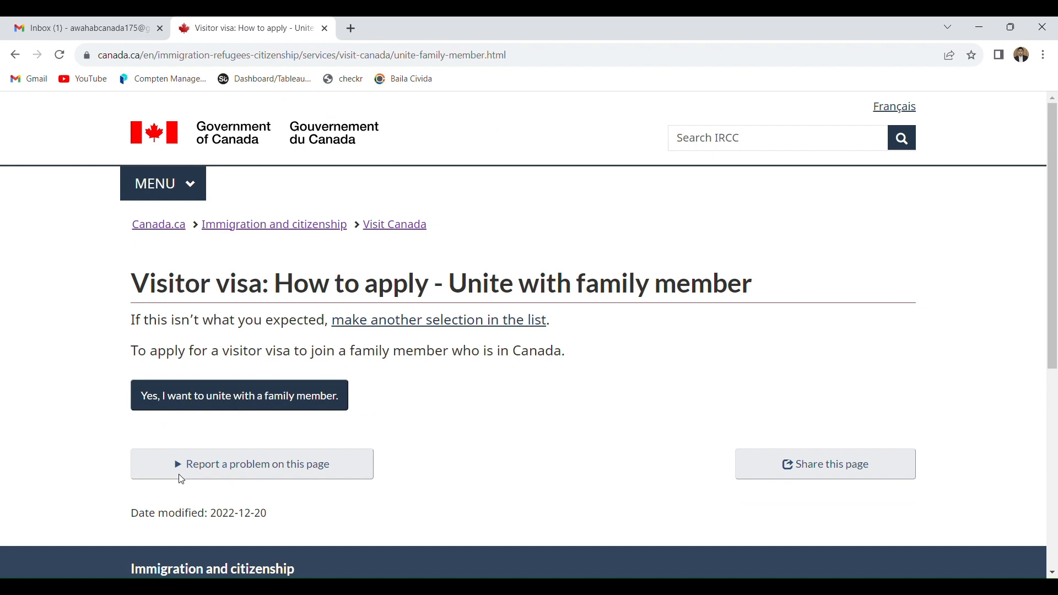
- Confirm uniting with a family member, open the IRCC Portal application guide, and start sign up and apply
{"action": "left_click", "coordinate": [234, 398]}
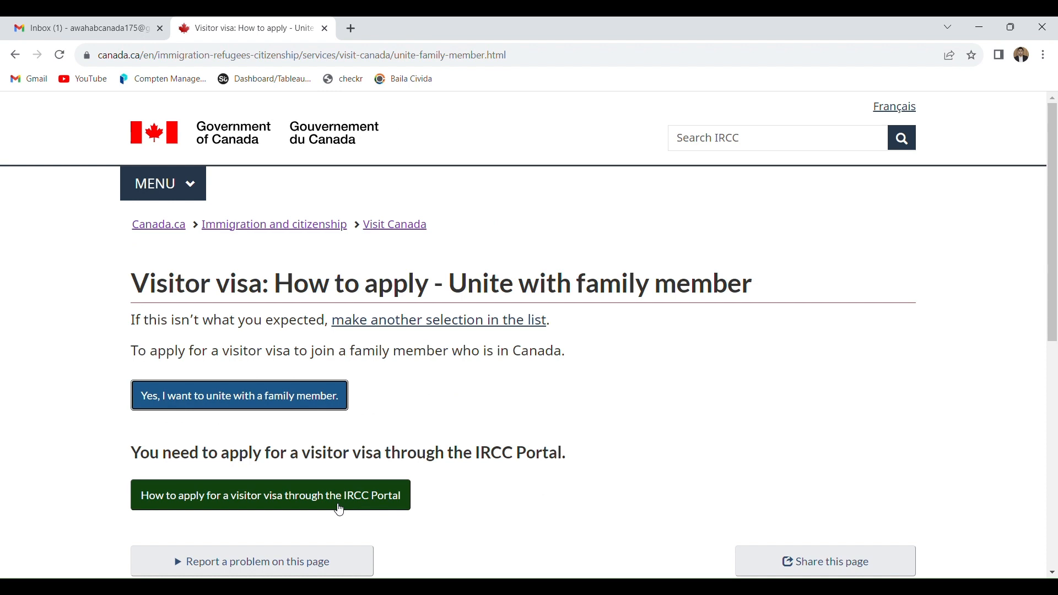
{"action": "left_click", "coordinate": [340, 508]}
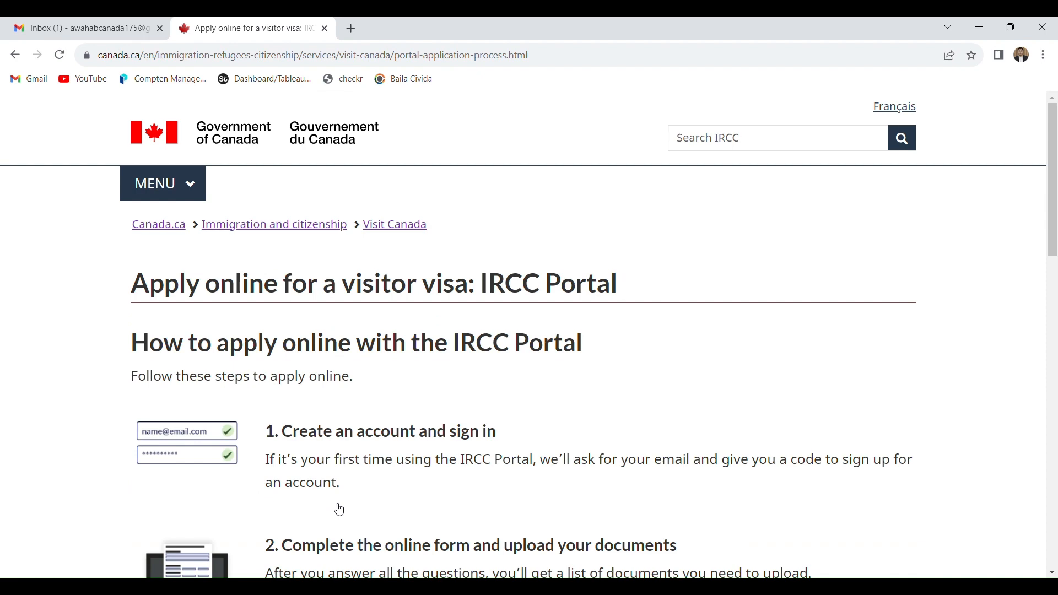
{"action": "left_click_drag", "start_coordinate": [1054, 228], "coordinate": [1054, 367]}
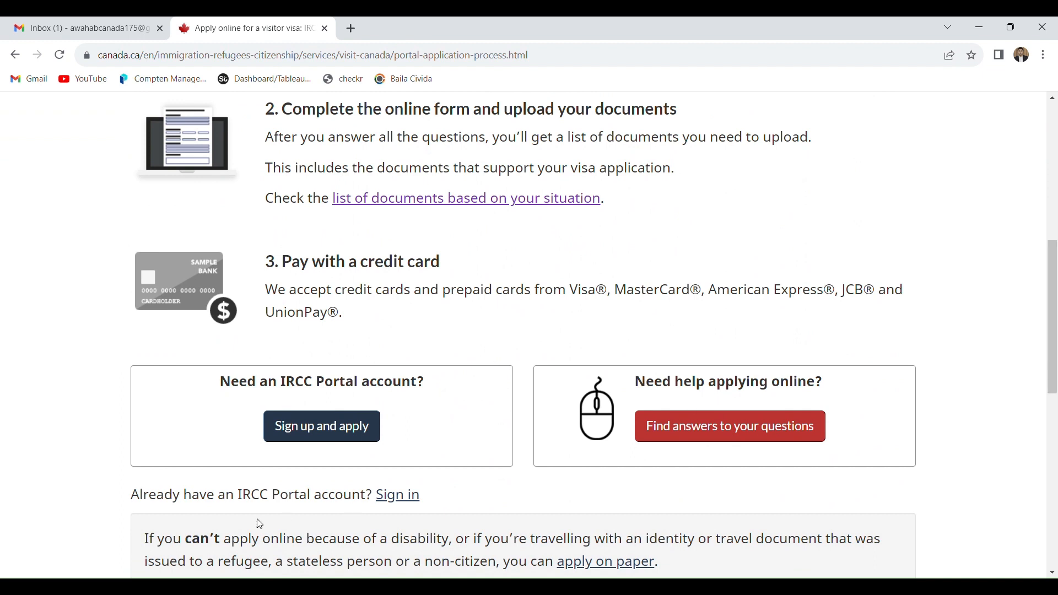
{"action": "left_click", "coordinate": [365, 434]}
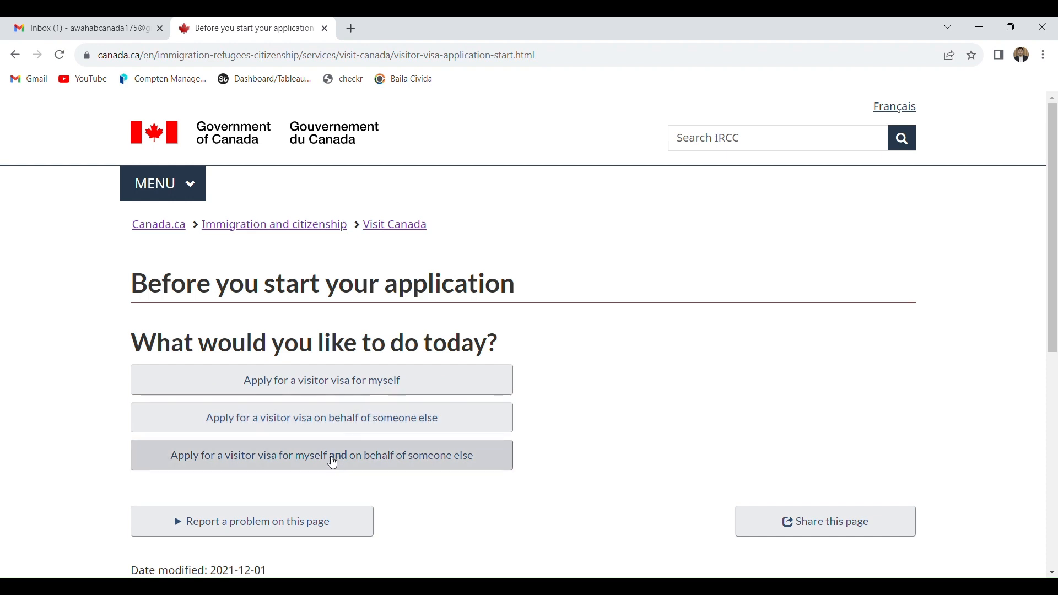
- Choose to apply for a visitor visa for yourself with no application in process, and proceed to get an IRCC Portal account
{"action": "left_click", "coordinate": [363, 392]}
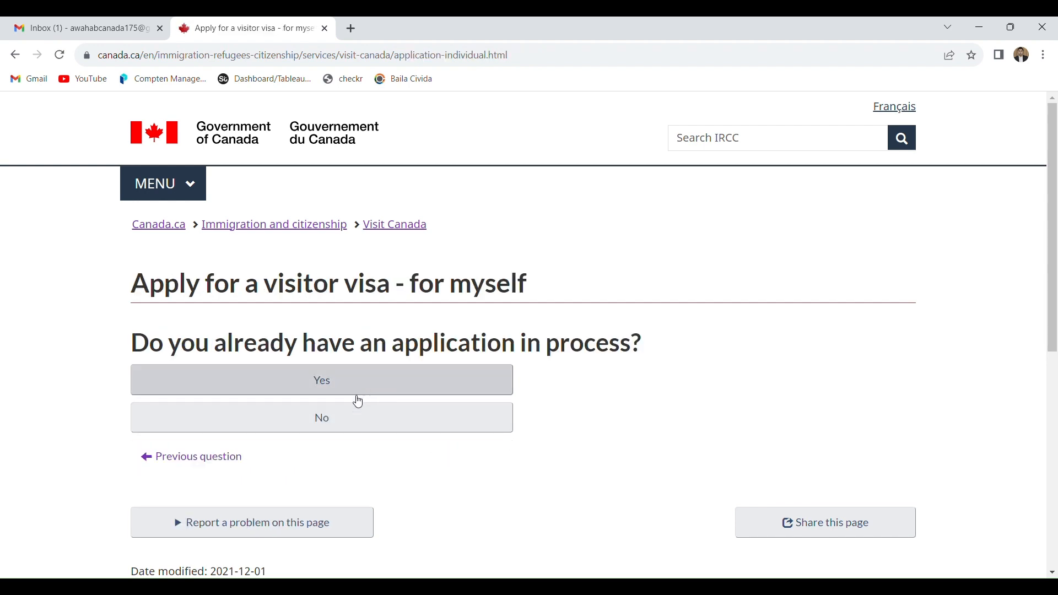
{"action": "left_click", "coordinate": [341, 426]}
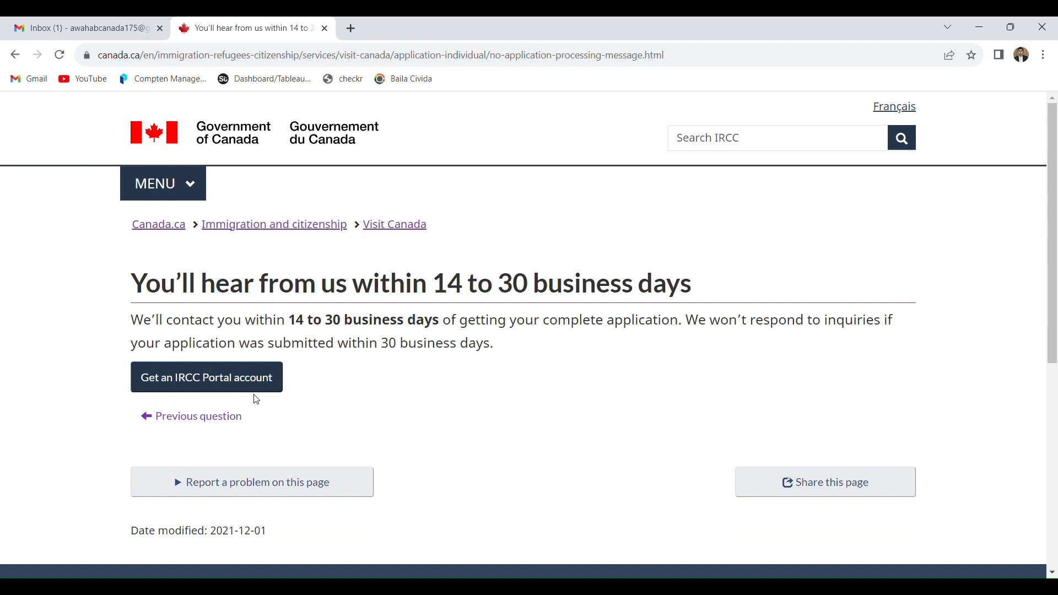
{"action": "left_click", "coordinate": [250, 378]}
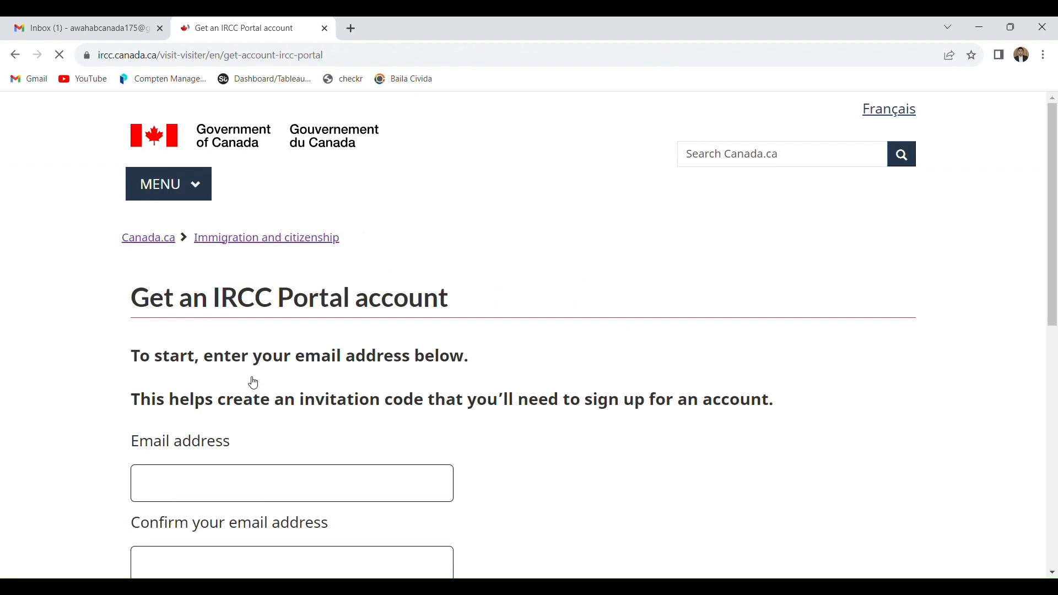
- Enter the applicant's email address in the IRCC Portal account request form
{"action": "left_click", "coordinate": [226, 486]}
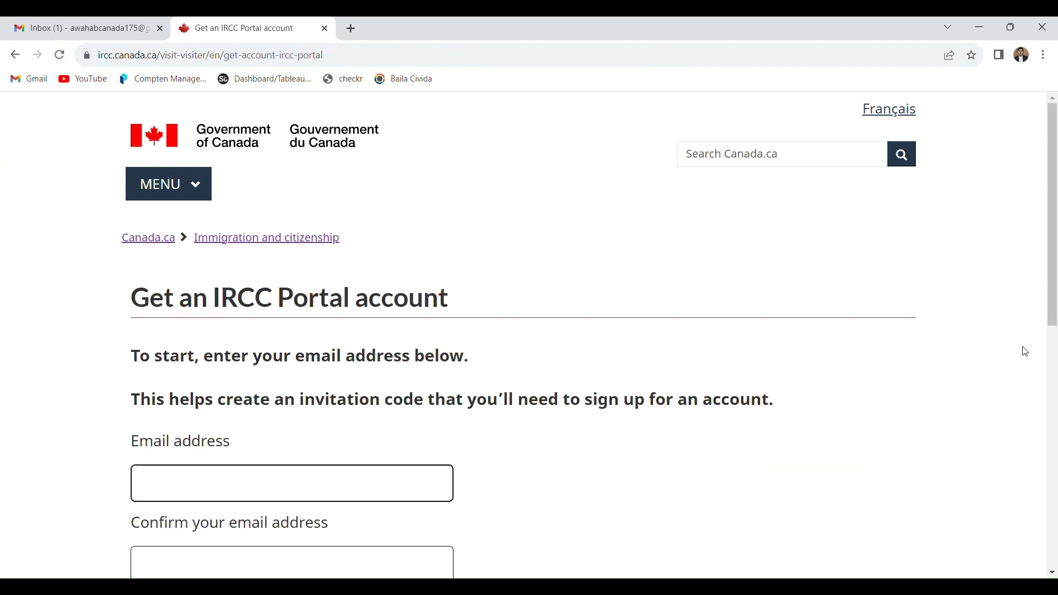
{"action": "scroll", "coordinate": [1055, 350], "scroll_direction": "down", "scroll_amount": 3}
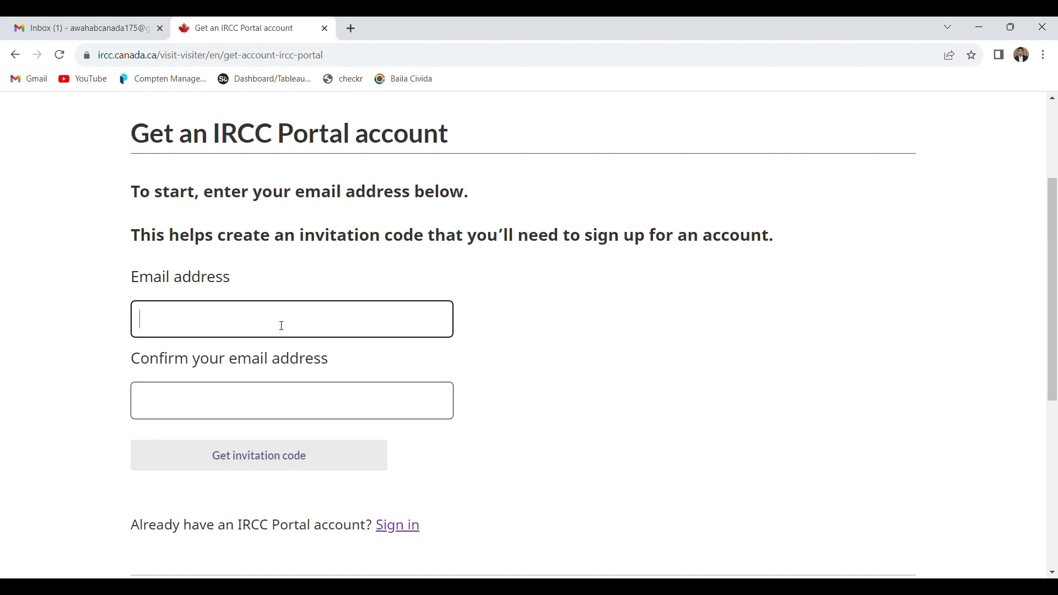
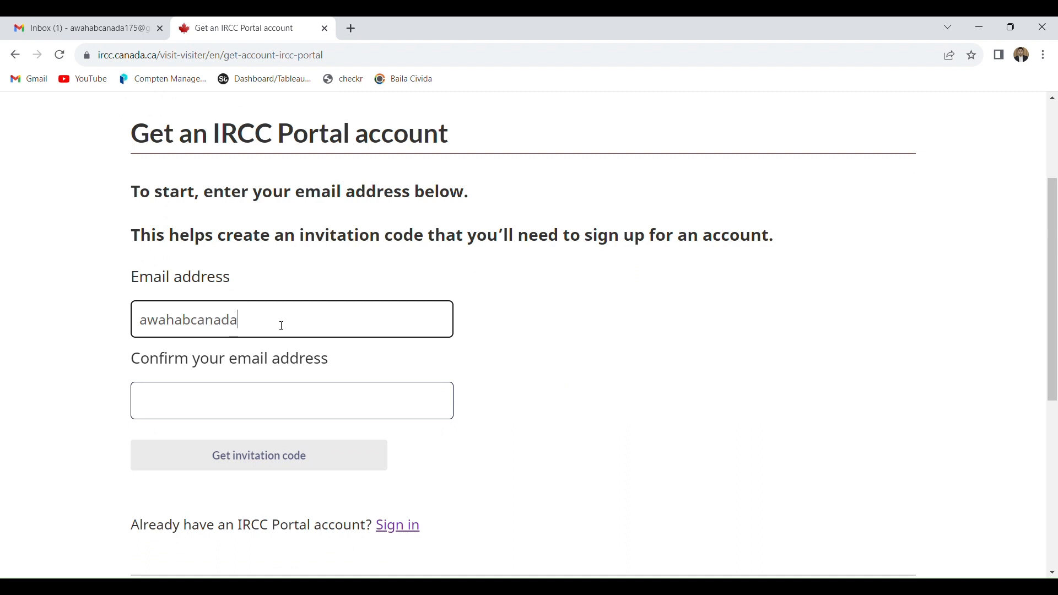
- Repeat the applicant's email address as confirmation and request the invitation code
{"action": "left_click", "coordinate": [189, 404]}
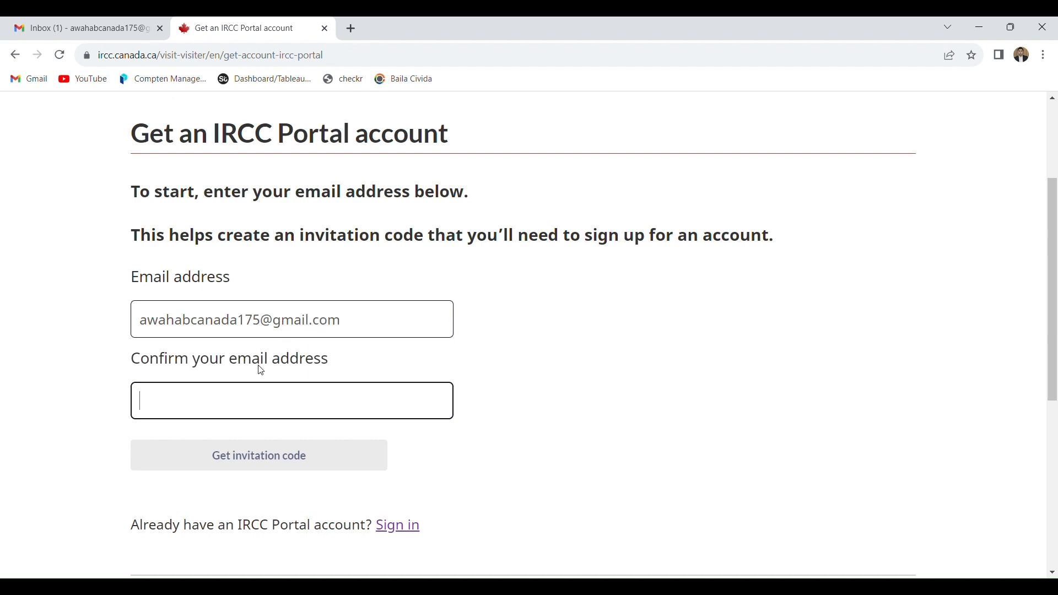
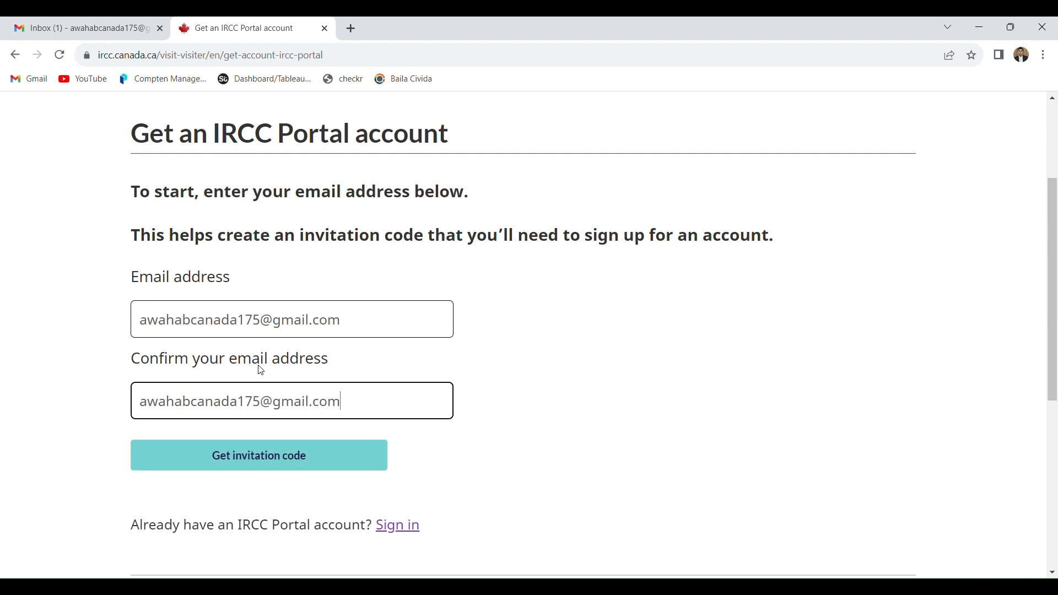
{"action": "left_click", "coordinate": [268, 468]}
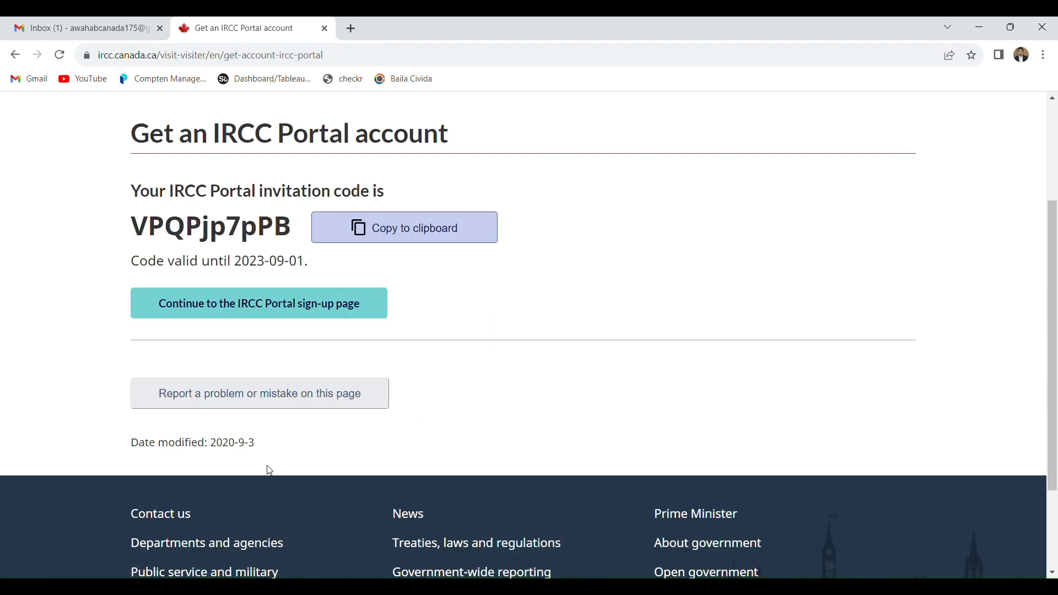
- Copy the invitation code, continue to the IRCC Portal sign-up page, and paste it as the invite code
{"action": "left_click", "coordinate": [346, 228]}
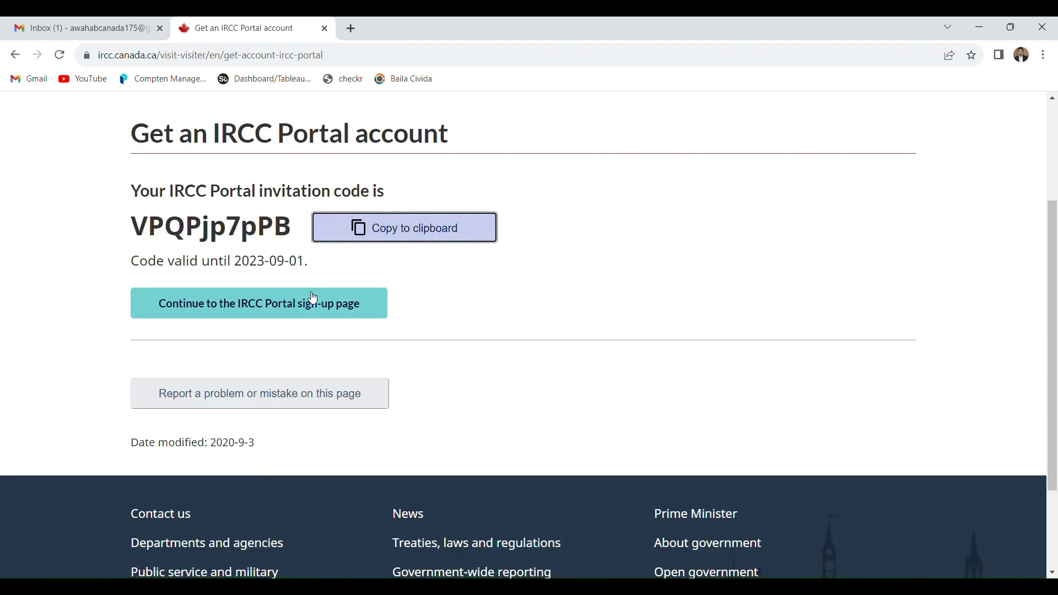
{"action": "left_click", "coordinate": [290, 312]}
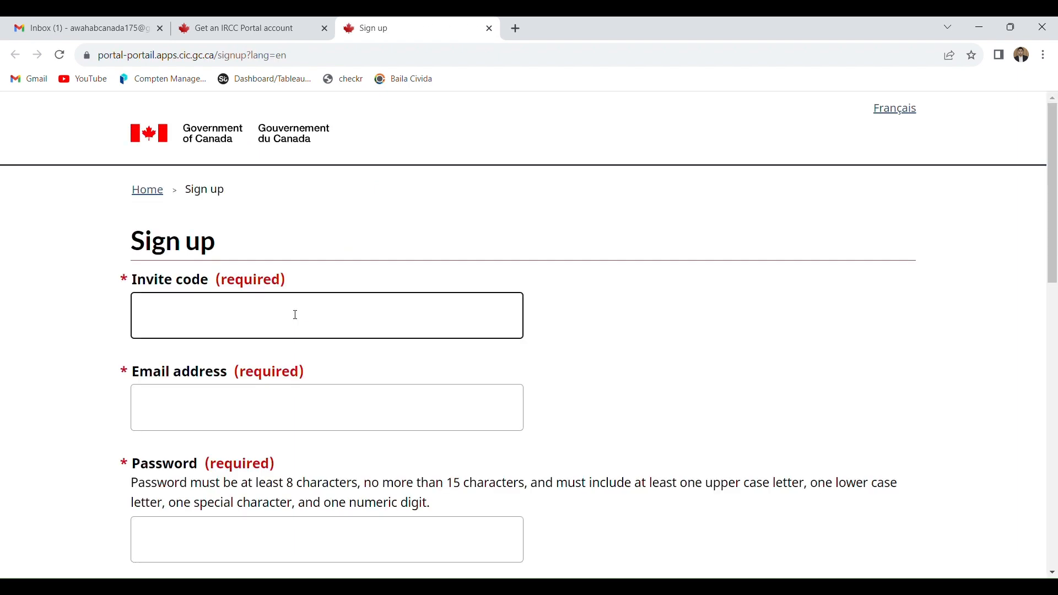
{"action": "left_click", "coordinate": [296, 315]}
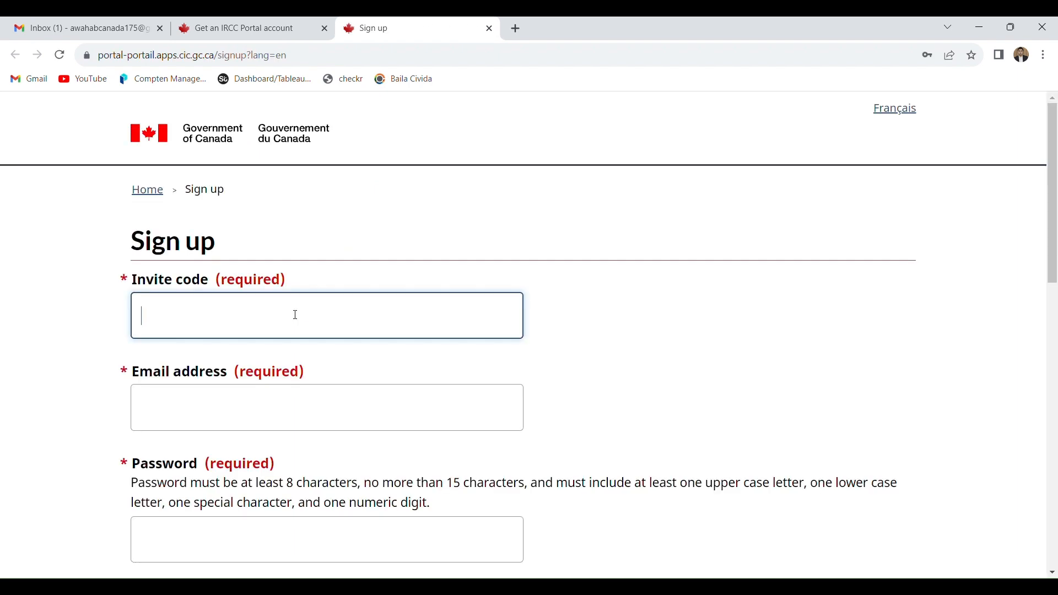
{"action": "key", "text": "ctrl+v"}
- Enter the applicant's email address in the sign-up form
{"action": "left_click", "coordinate": [236, 408]}
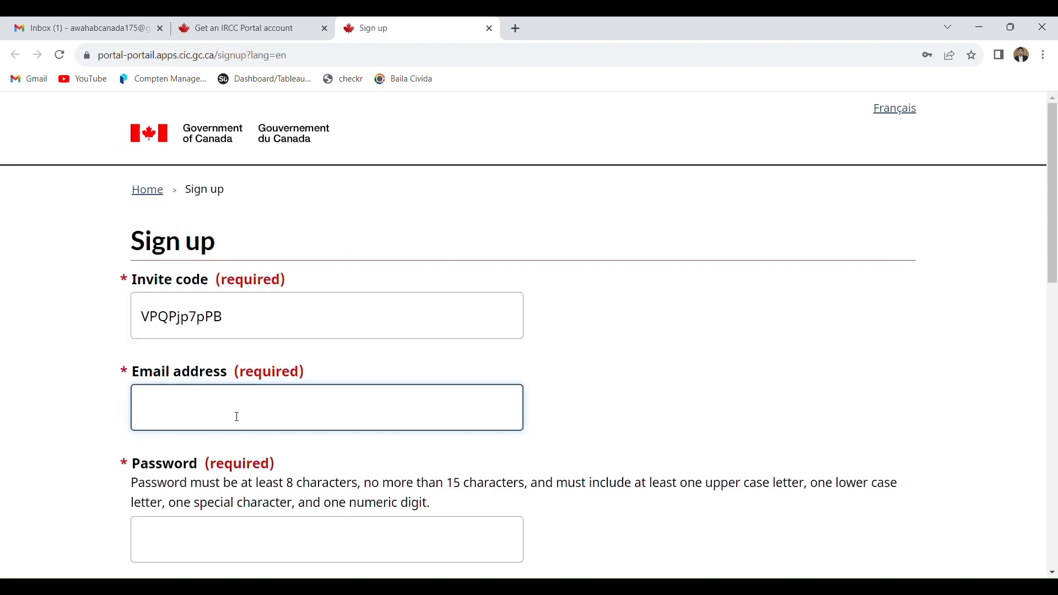
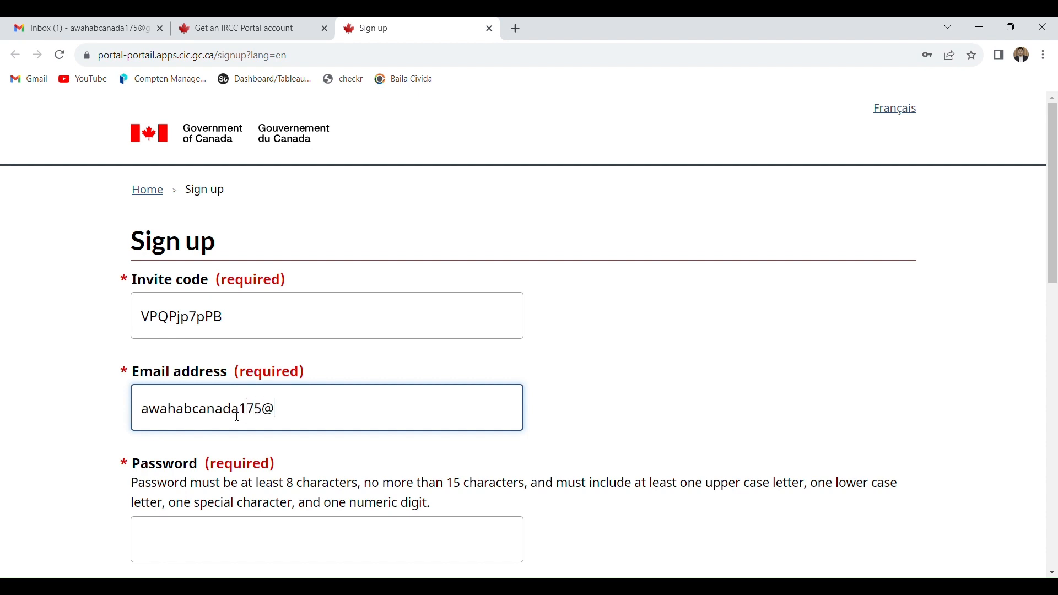
- Enter the account password in the sign-up form and repeat it as confirmation
{"action": "left_click", "coordinate": [136, 545]}
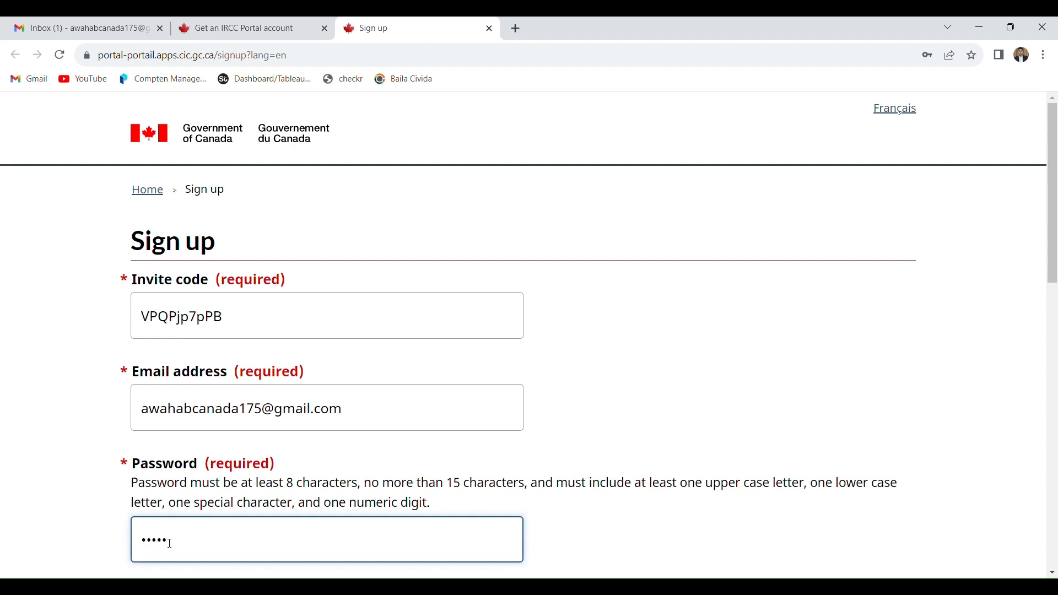
{"action": "type", "text": "••••••••••••"}
{"action": "left_click_drag", "start_coordinate": [1056, 245], "coordinate": [1055, 337]}
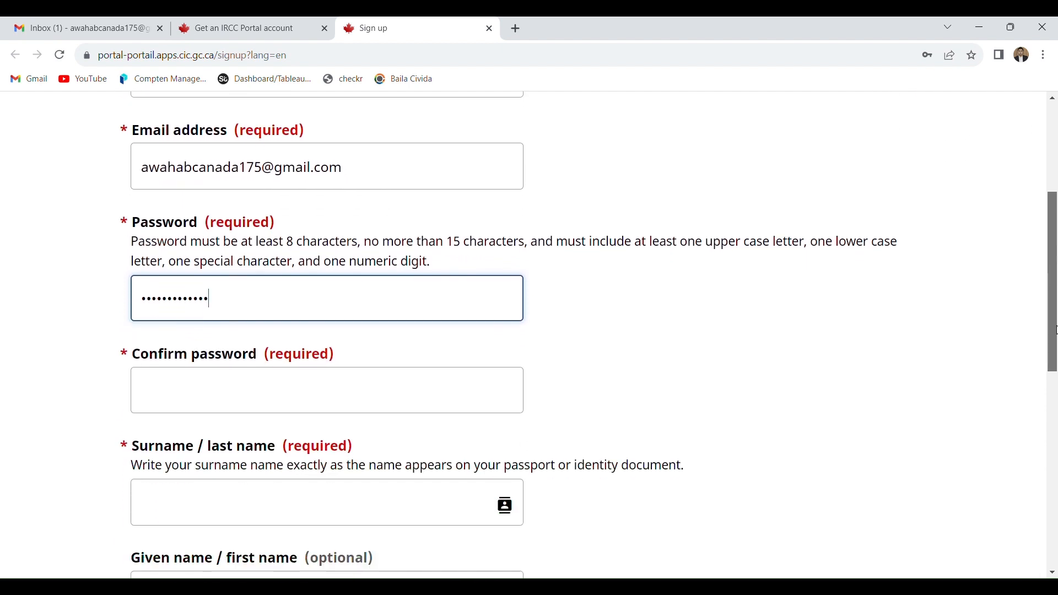
{"action": "left_click", "coordinate": [262, 381]}
{"action": "type", "text": "•"}
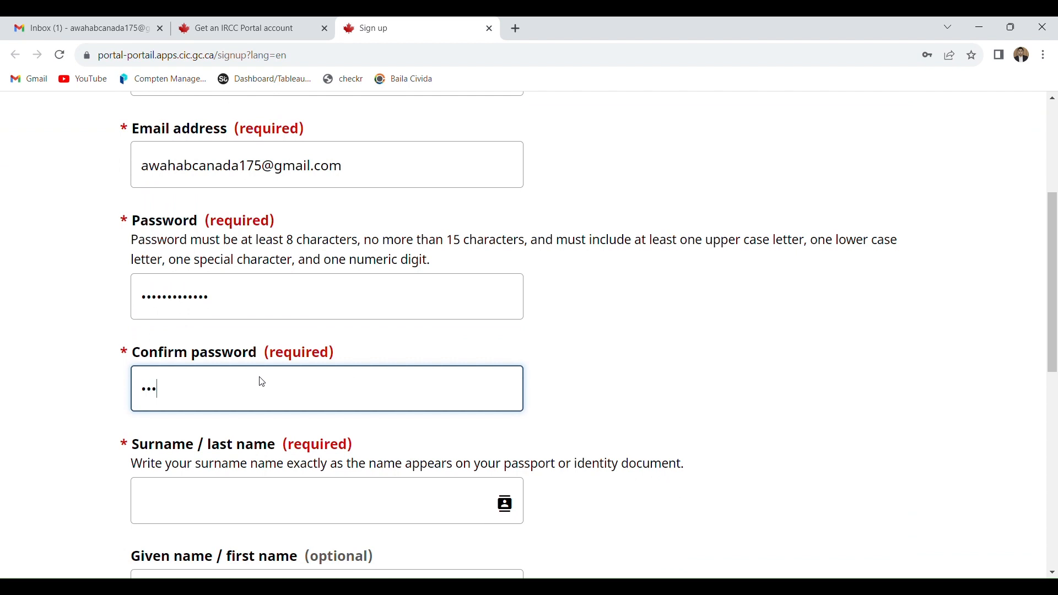
{"action": "type", "text": "••••••"}
{"action": "scroll", "coordinate": [496, 406], "scroll_direction": "down", "scroll_amount": 3}
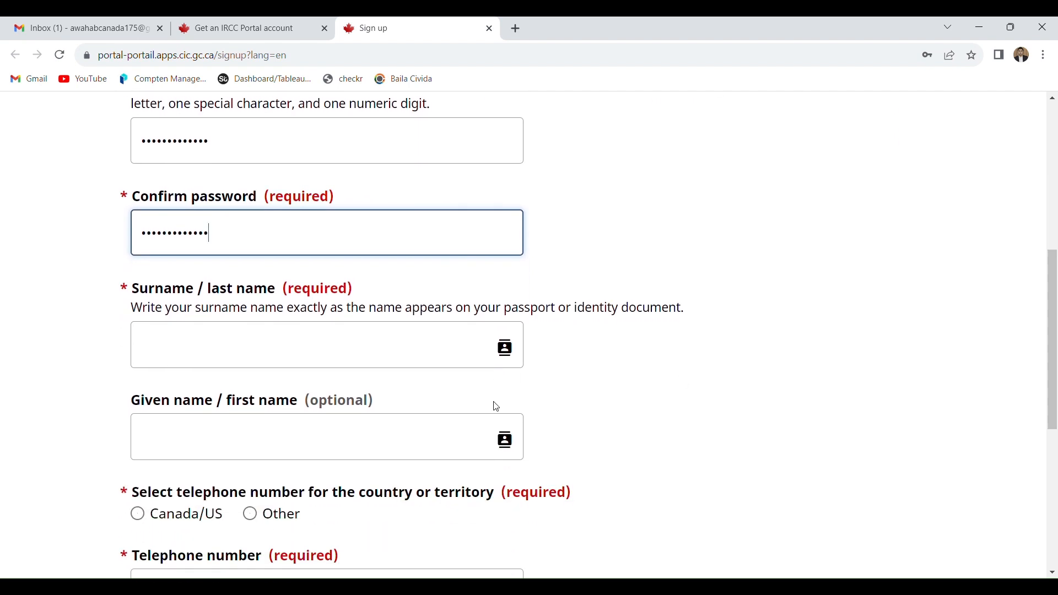
{"action": "left_click", "coordinate": [304, 344]}
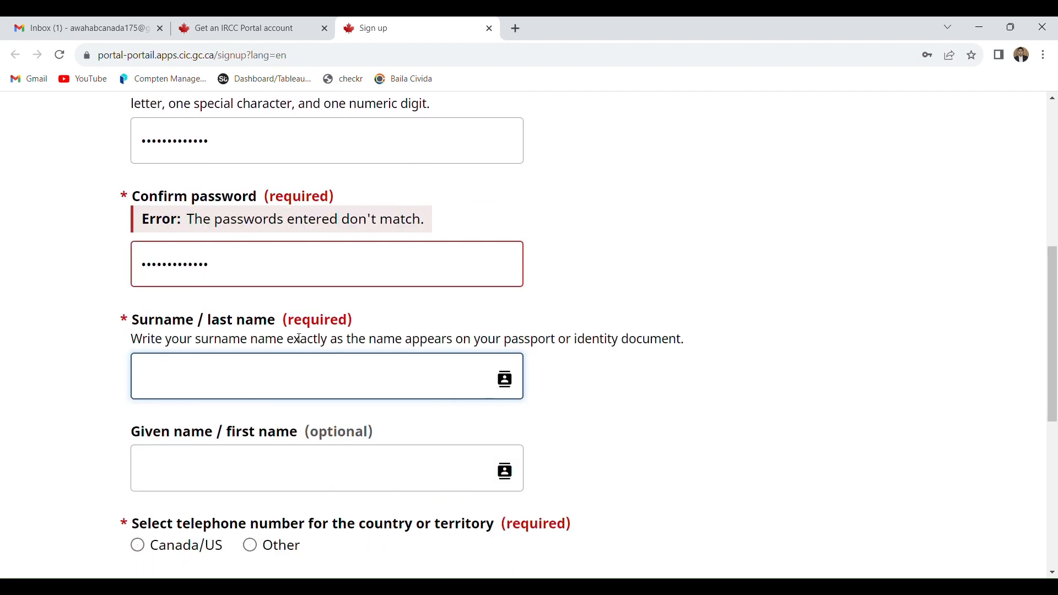
- Clear the password confirmation and enter the account password there again
{"action": "left_click", "coordinate": [256, 265]}
{"action": "key", "text": "ctrl+a"}
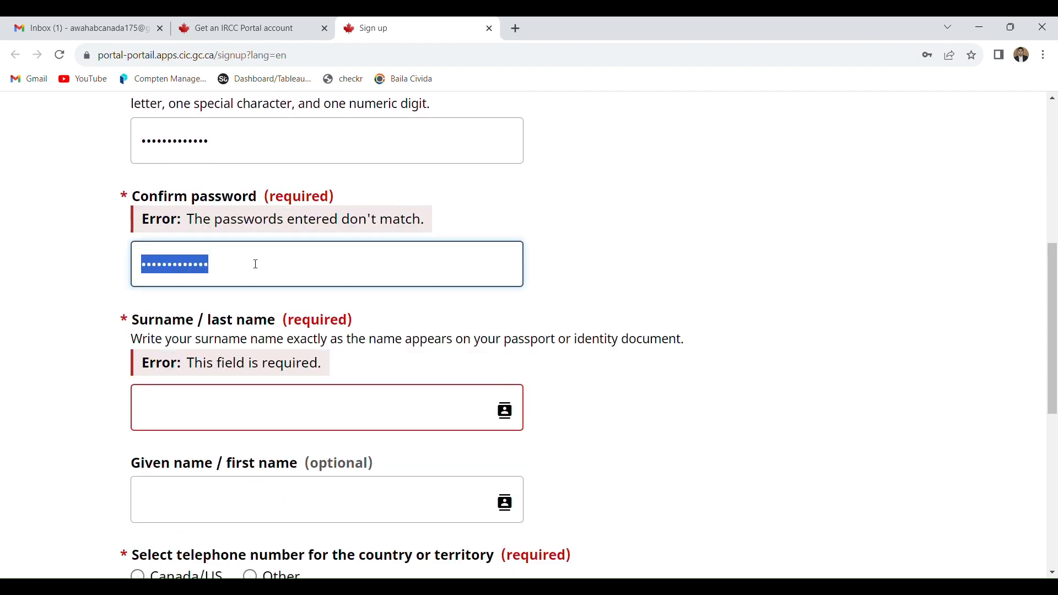
{"action": "key", "text": "BackSpace"}
{"action": "type", "text": "•••"}
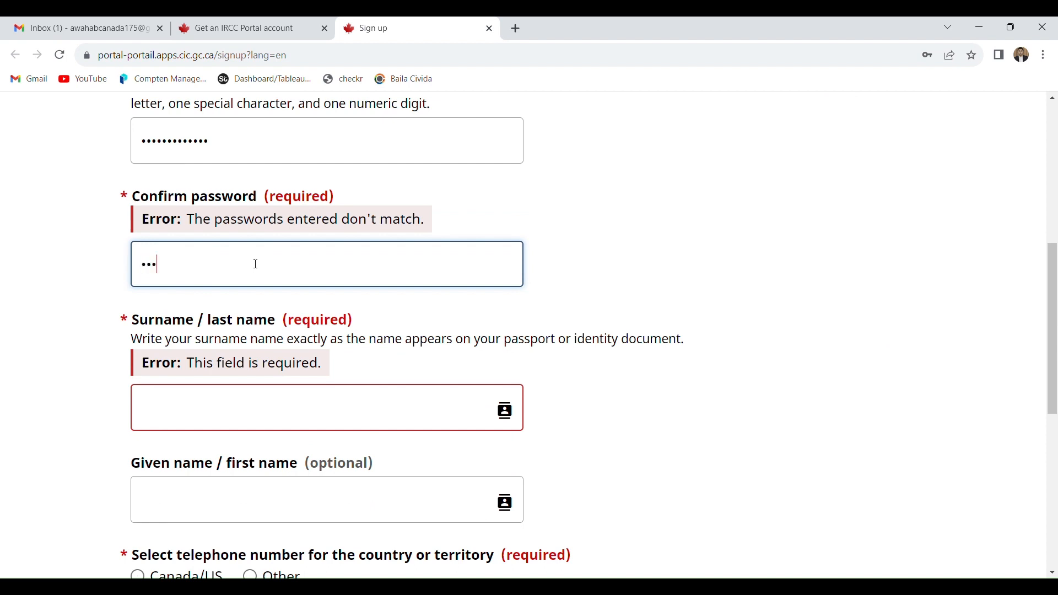
{"action": "type", "text": "•••••••••••"}
{"action": "left_click", "coordinate": [233, 407]}
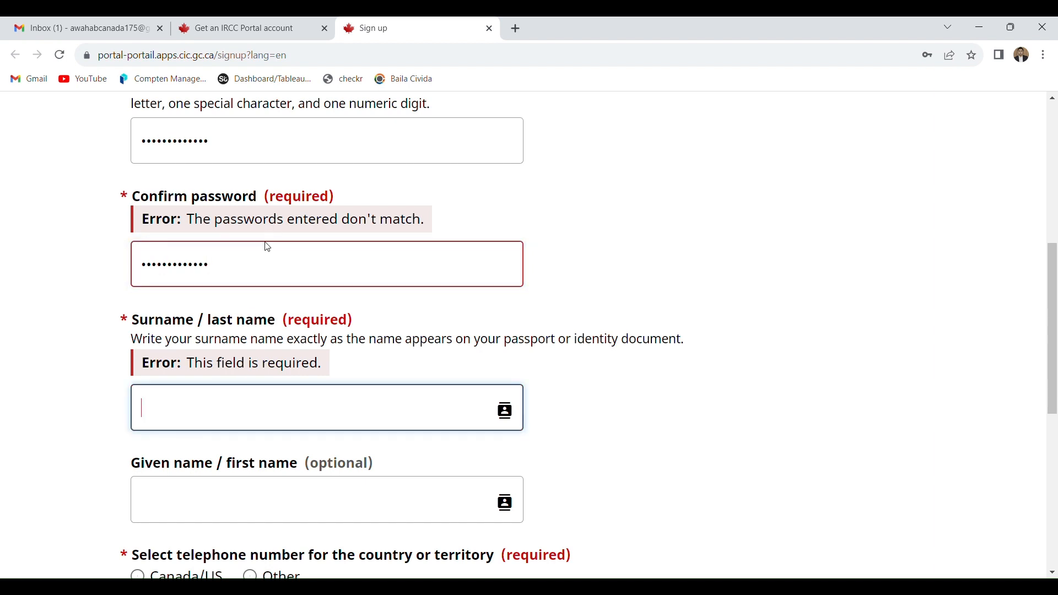
- Clear the original password entry and re-enter the account password
{"action": "left_click", "coordinate": [251, 159]}
{"action": "double_click", "coordinate": [254, 156]}
{"action": "key", "text": "BackSpace"}
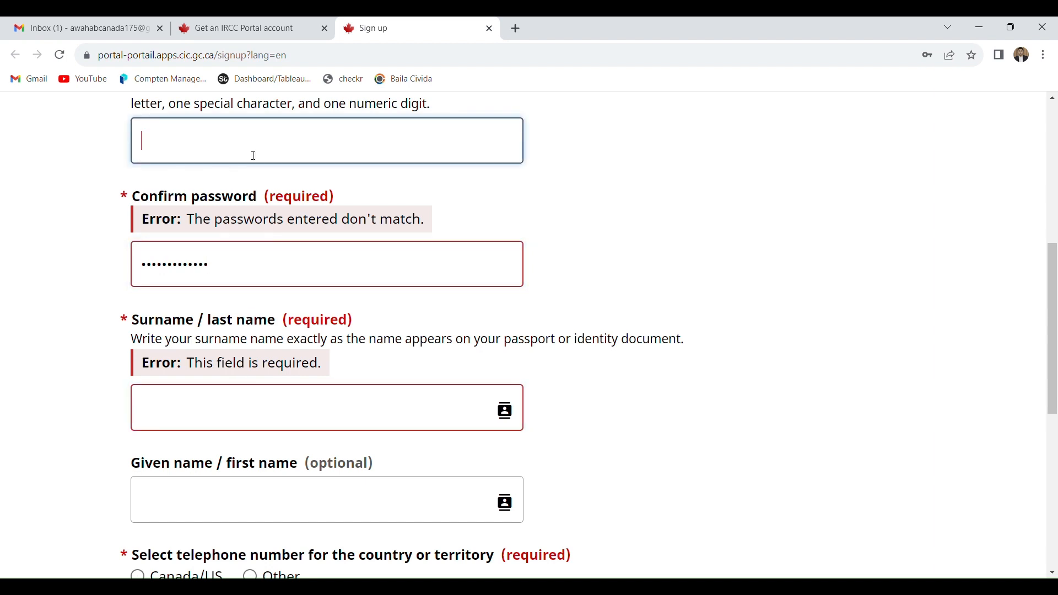
{"action": "type", "text": "•••••••••••"}
- Replace the password confirmation with the newly entered account password
{"action": "left_click", "coordinate": [194, 268]}
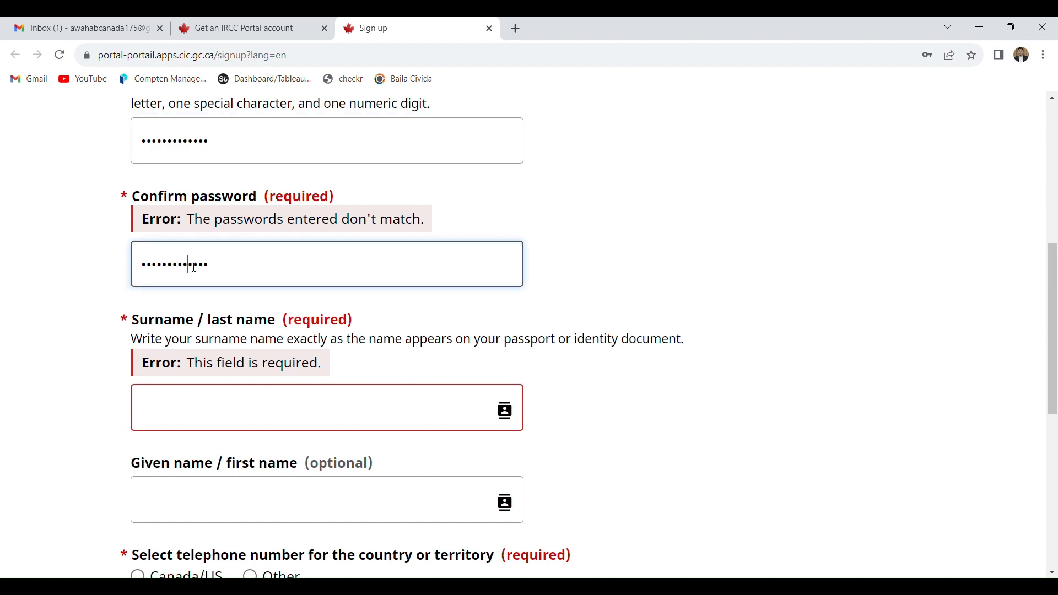
{"action": "double_click", "coordinate": [194, 268]}
{"action": "type", "text": "•••••••••"}
- Enter the applicant's surname and given name in the sign-up form
{"action": "left_click", "coordinate": [210, 395]}
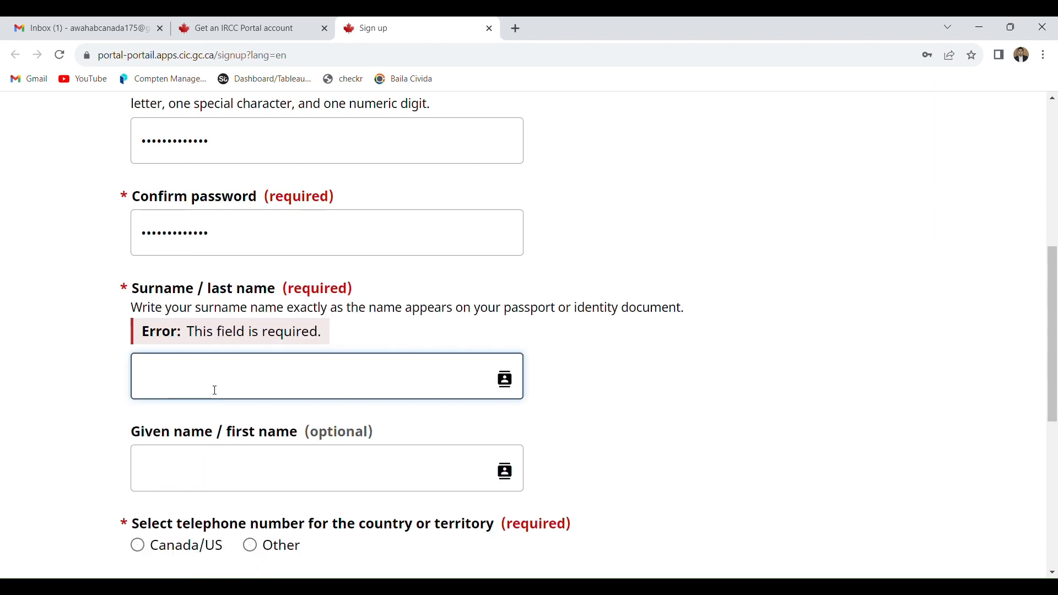
{"action": "left_click", "coordinate": [266, 478]}
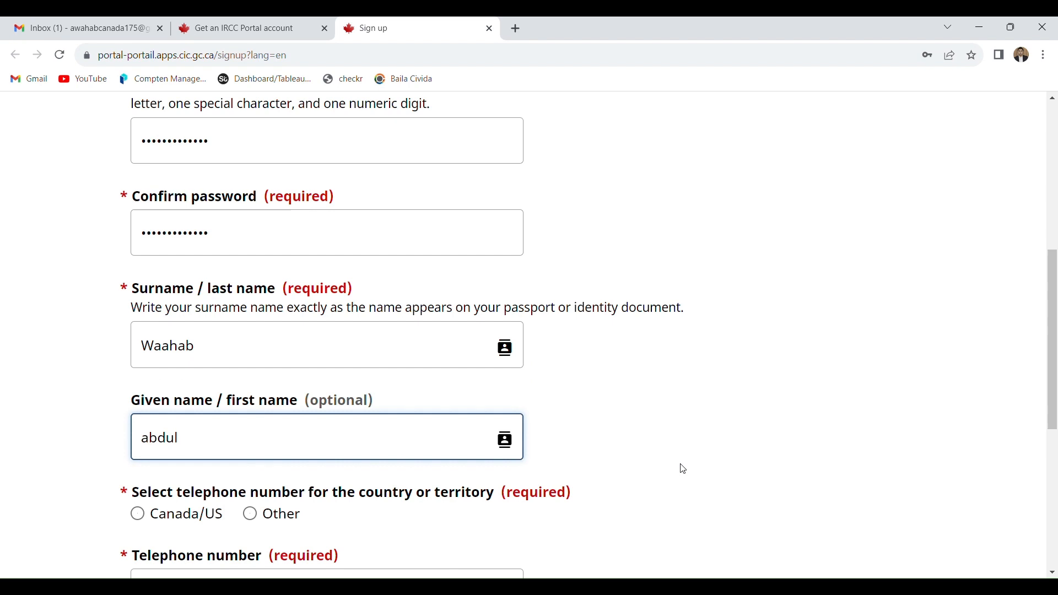
{"action": "left_click", "coordinate": [852, 408]}
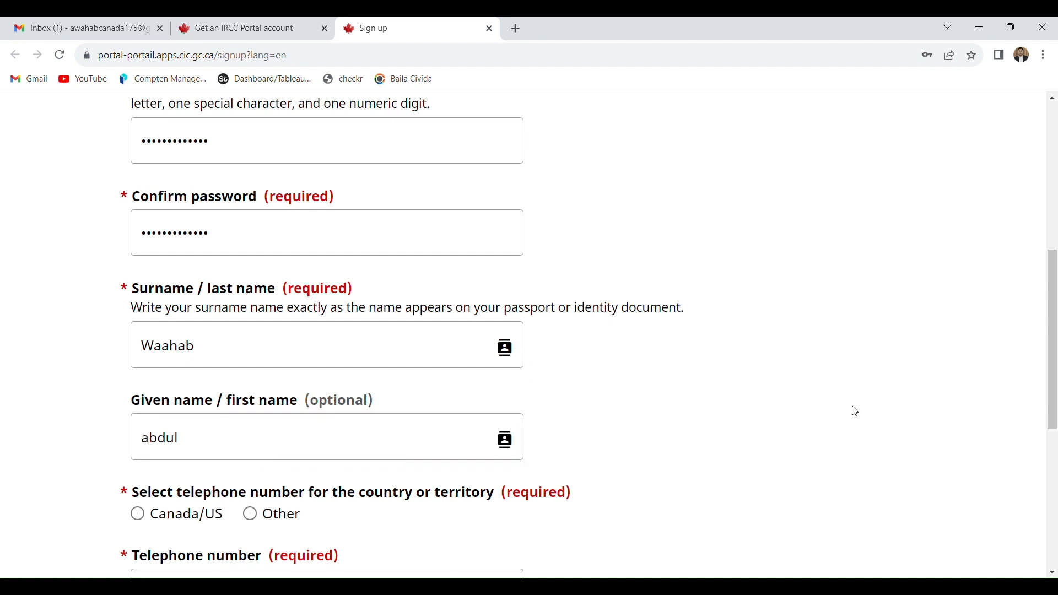
- Set the telephone number's country or territory to Other with dial code 92
{"action": "left_click_drag", "start_coordinate": [1053, 329], "coordinate": [1053, 410]}
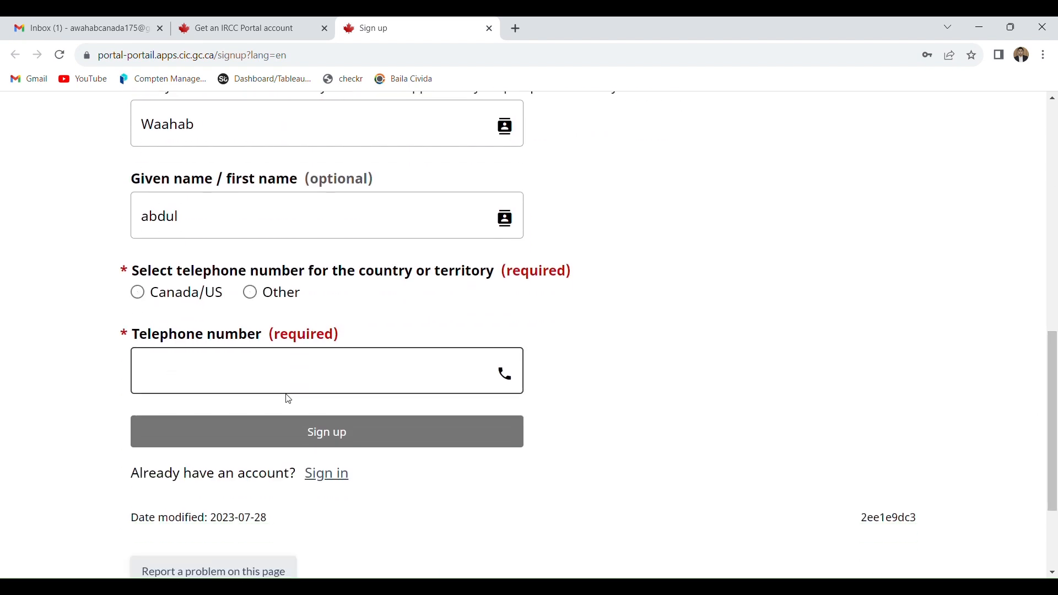
{"action": "left_click", "coordinate": [170, 302]}
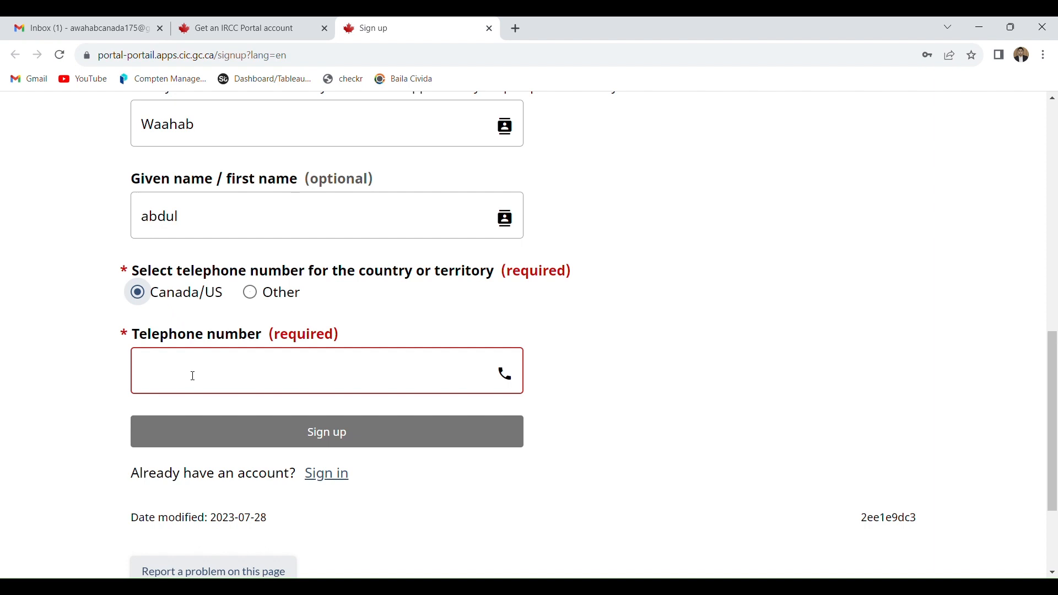
{"action": "left_click", "coordinate": [254, 292]}
{"action": "left_click", "coordinate": [206, 375]}
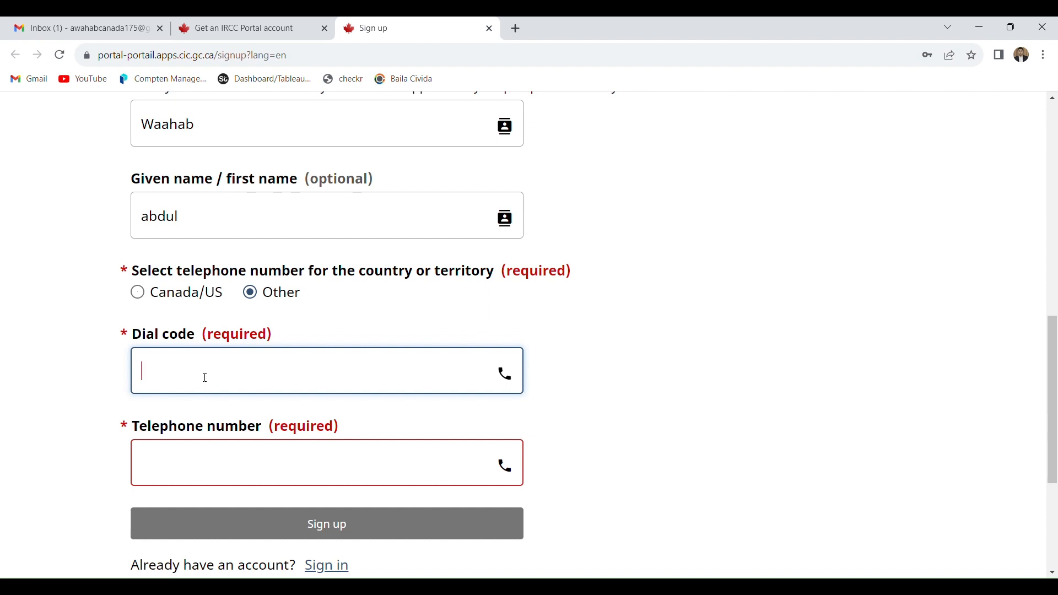
{"action": "type", "text": "92"}
- Enter the applicant's telephone number and submit the sign-up form
{"action": "left_click", "coordinate": [194, 457]}
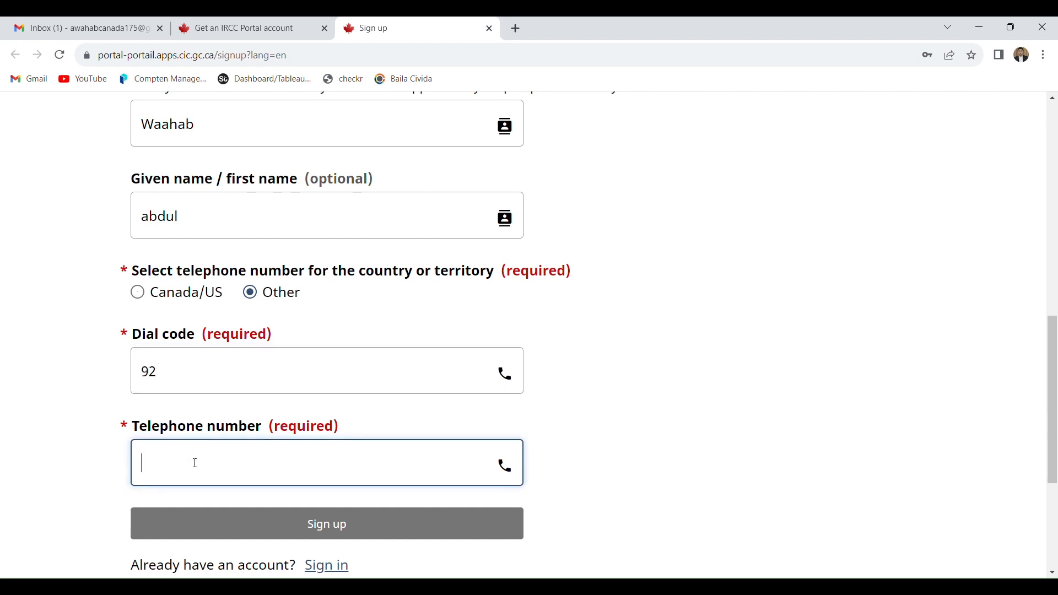
{"action": "type", "text": "123123123"}
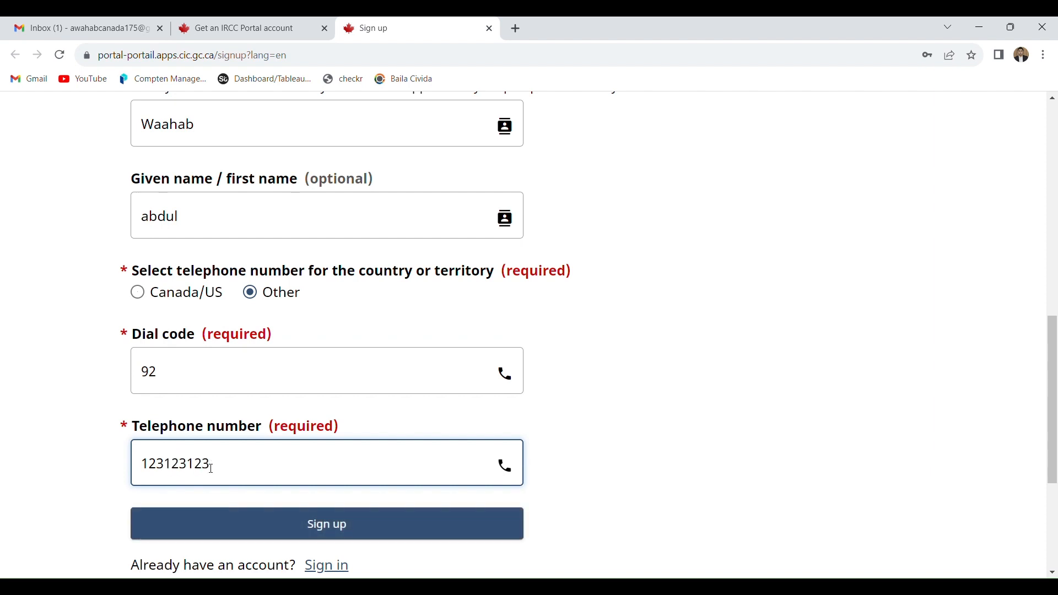
{"action": "left_click", "coordinate": [412, 538]}
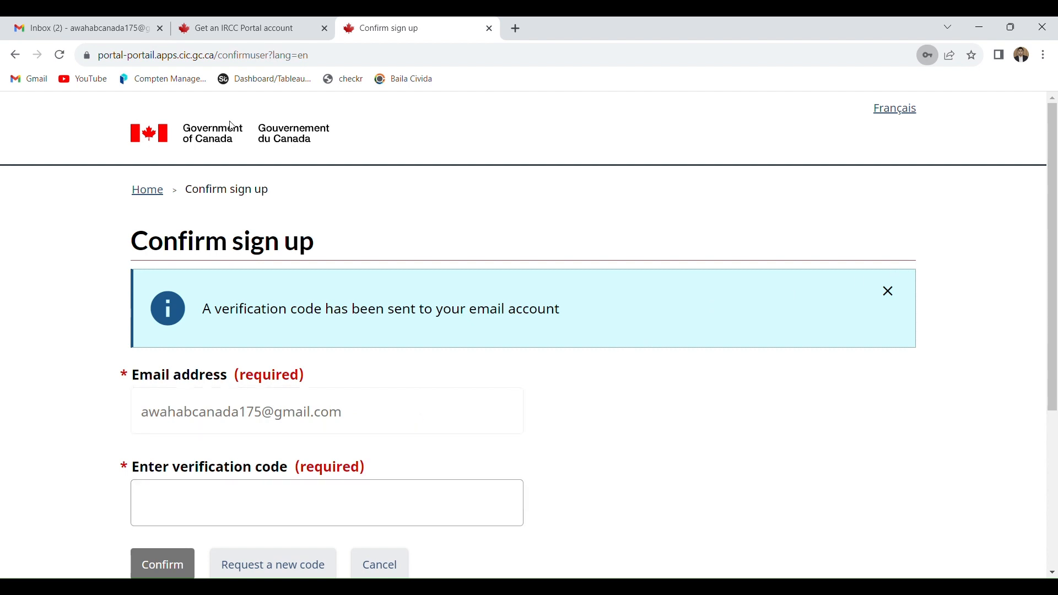
- Switch to Gmail, open the IRCC Portal next-steps email and copy the verification code
{"action": "left_click", "coordinate": [83, 28]}
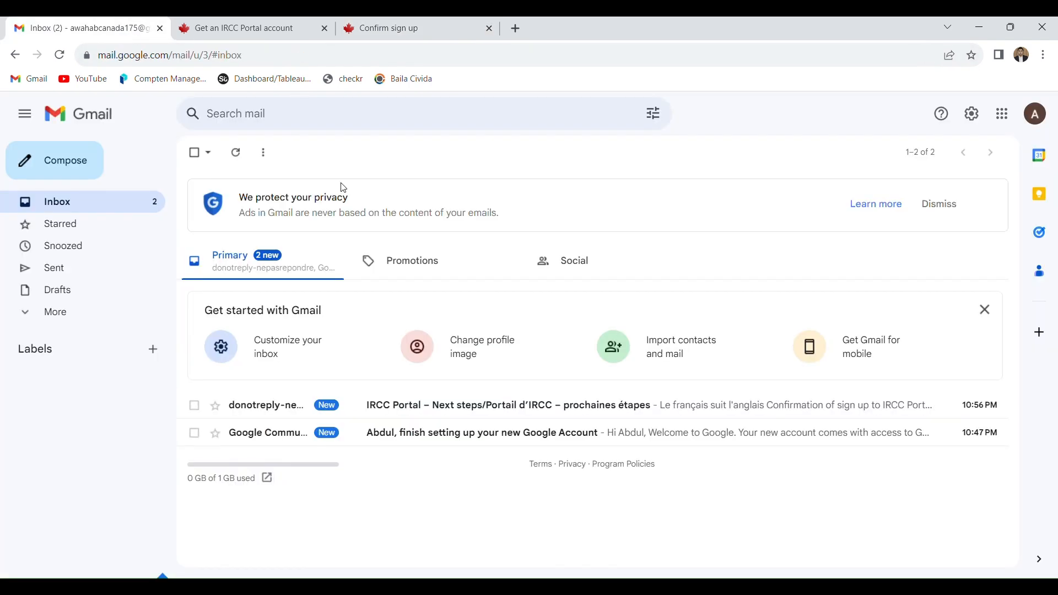
{"action": "left_click", "coordinate": [422, 408]}
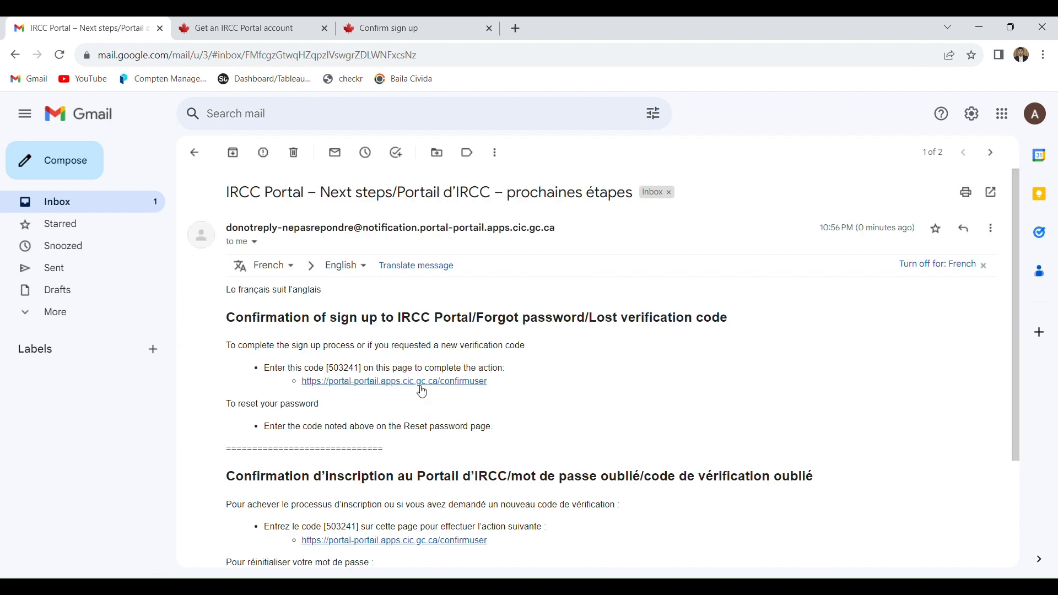
{"action": "left_click_drag", "start_coordinate": [362, 370], "coordinate": [336, 373]}
{"action": "key", "text": "ctrl+c"}
- Return to the sign-up confirmation page, paste the verification code and confirm the sign-up
{"action": "left_click", "coordinate": [407, 28]}
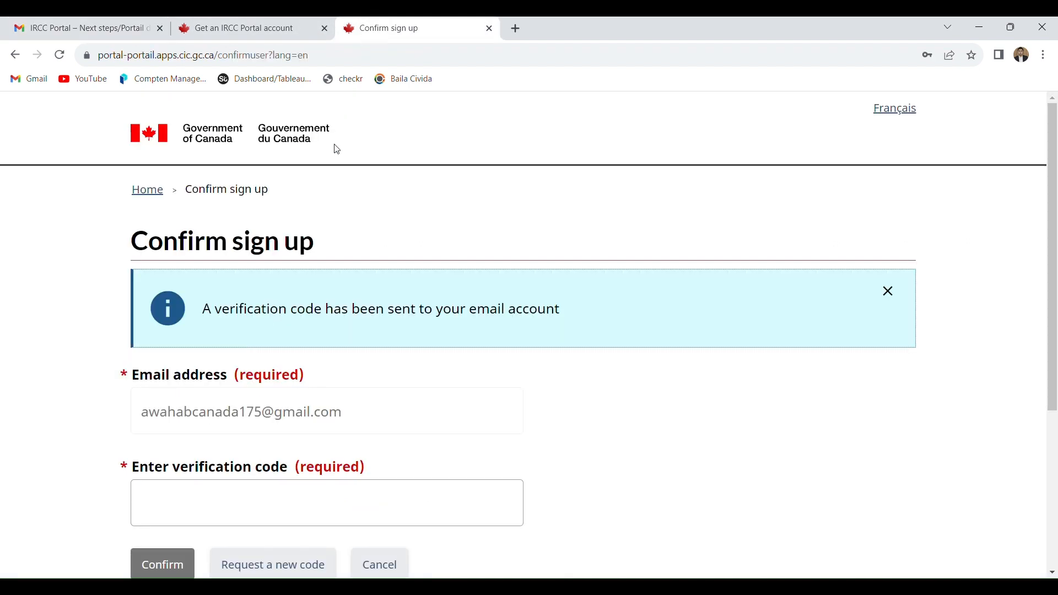
{"action": "left_click", "coordinate": [224, 496]}
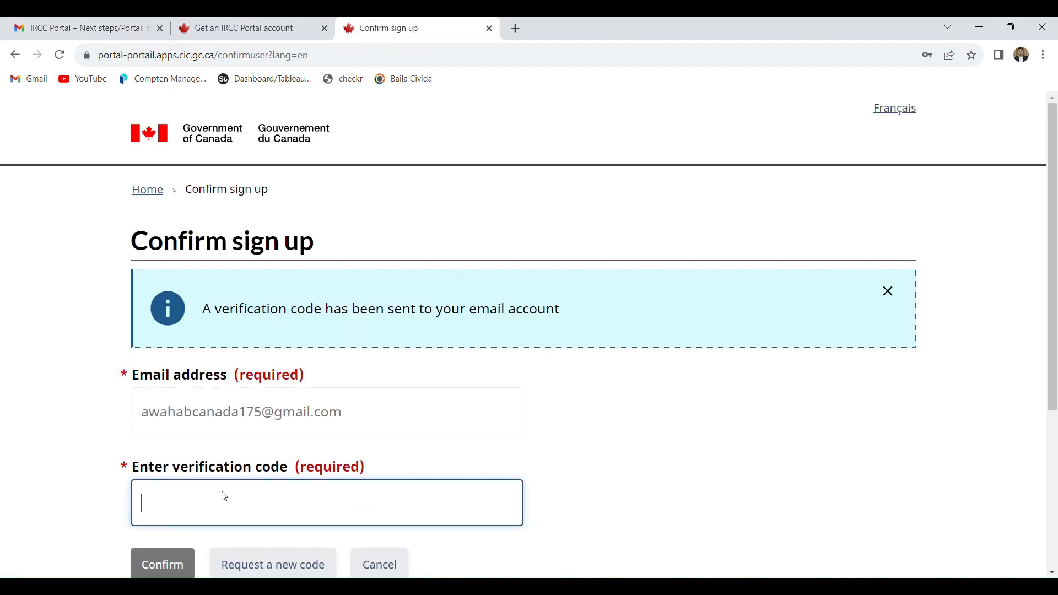
{"action": "key", "text": "ctrl+v"}
{"action": "left_click", "coordinate": [185, 573]}
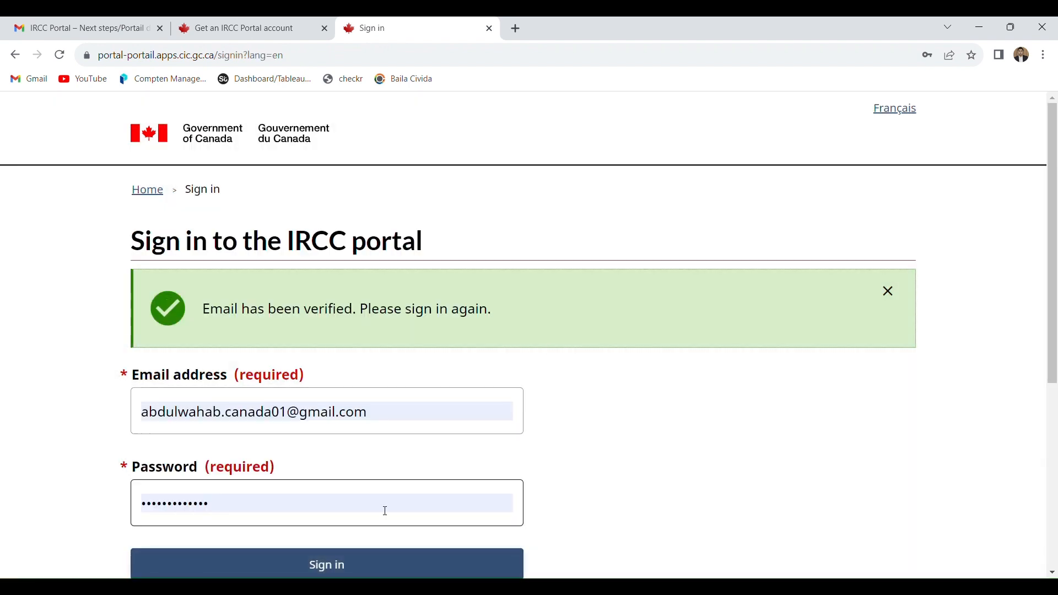
- Sign in to the IRCC Portal with the prefilled credentials and accept the terms and conditions
{"action": "scroll", "coordinate": [1034, 359], "scroll_direction": "down", "scroll_amount": 3}
{"action": "left_click", "coordinate": [464, 421]}
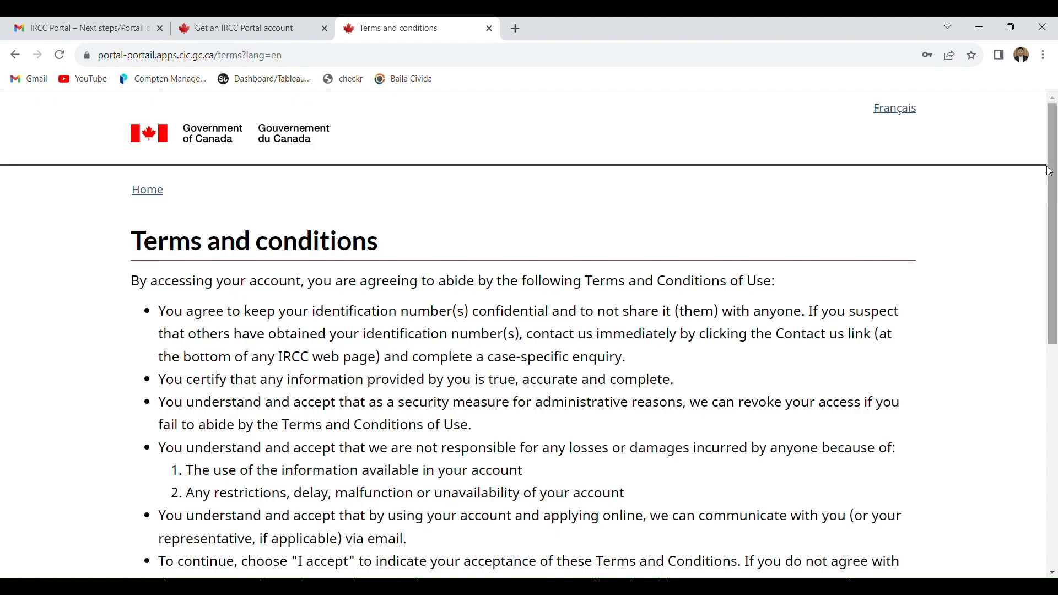
{"action": "left_click_drag", "start_coordinate": [1044, 186], "coordinate": [1057, 320]}
{"action": "scroll", "coordinate": [402, 472], "scroll_direction": "down", "scroll_amount": 7}
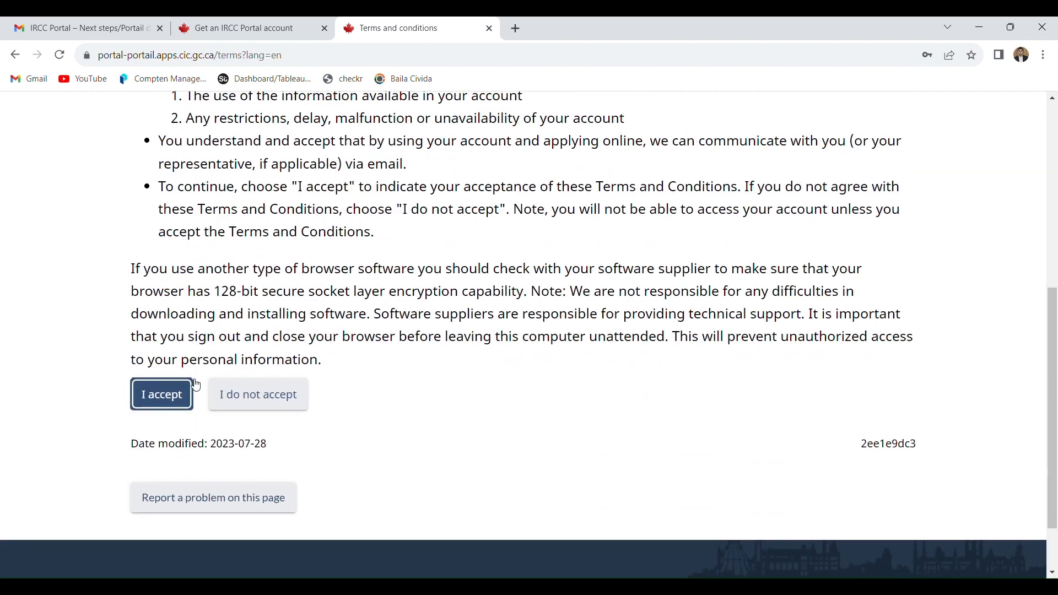
{"action": "left_click", "coordinate": [194, 386]}
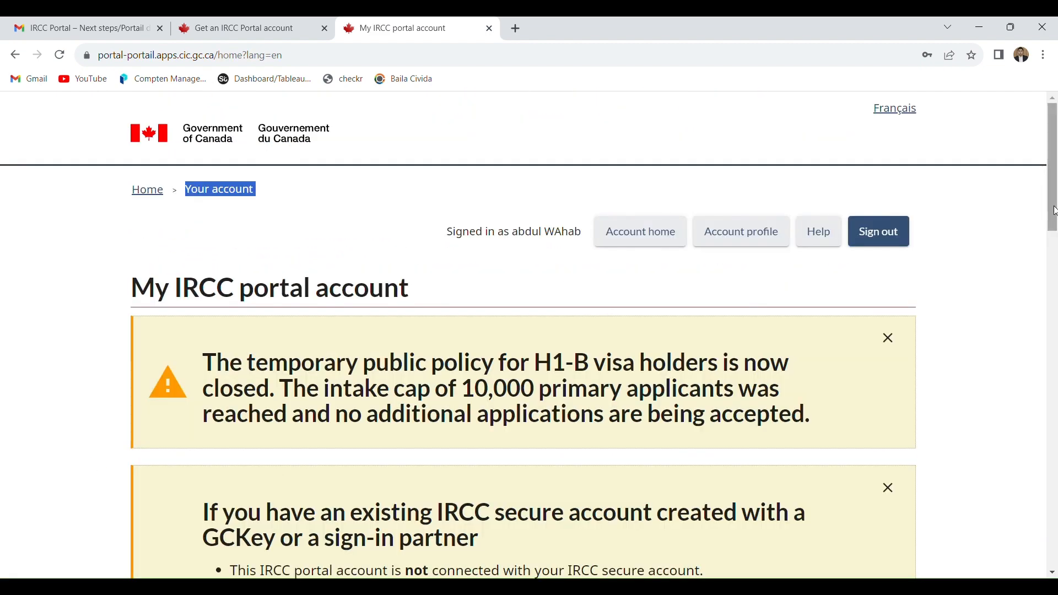
- Open the application for a visitor visa, transit visa or study permit, and start it after acknowledging the instructions
{"action": "left_click_drag", "start_coordinate": [1054, 211], "coordinate": [1055, 374]}
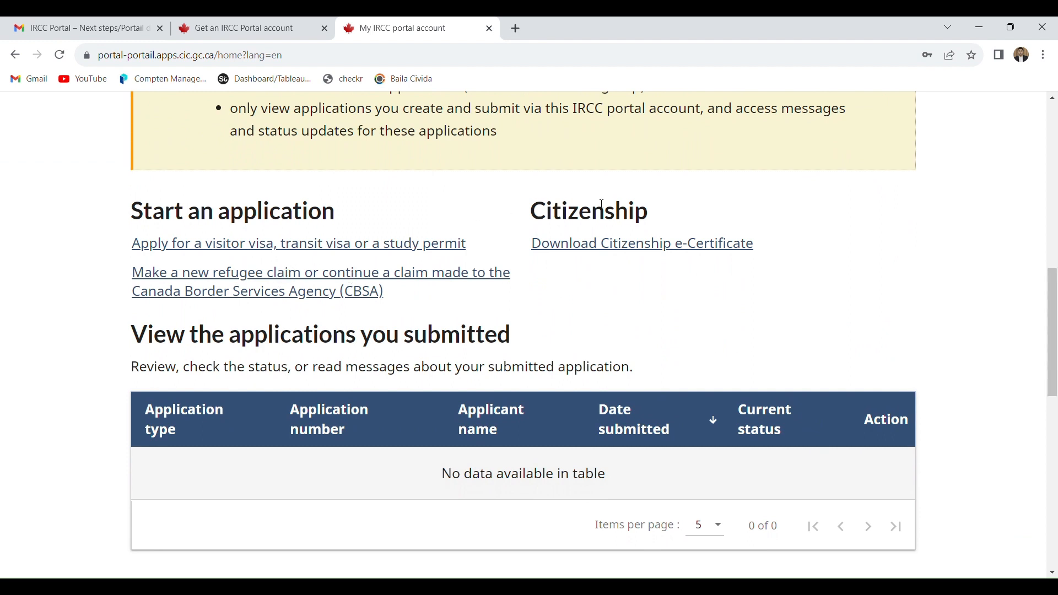
{"action": "left_click", "coordinate": [326, 247]}
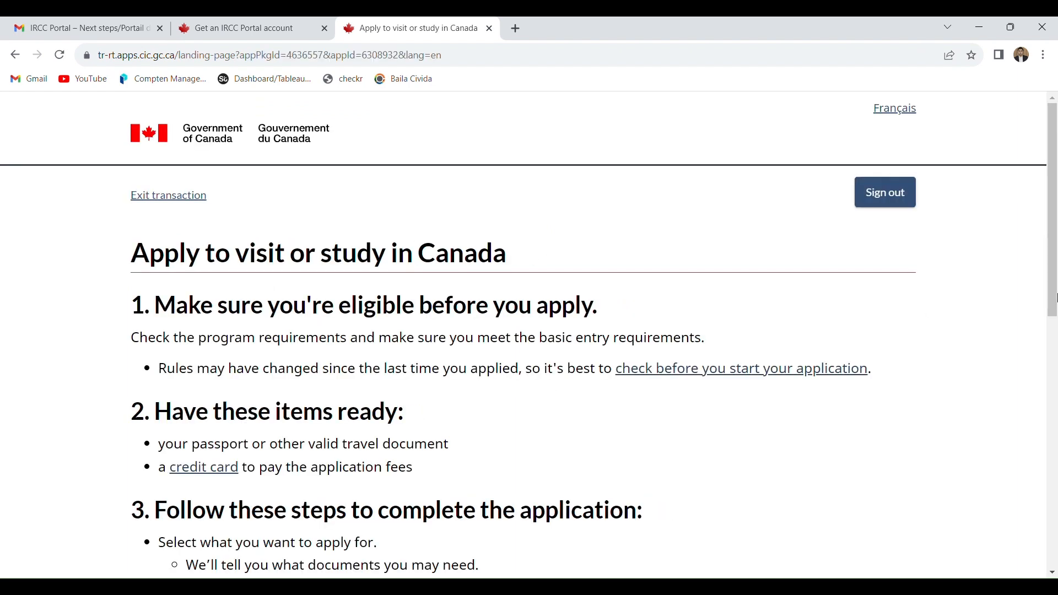
{"action": "left_click_drag", "start_coordinate": [1053, 249], "coordinate": [1052, 432]}
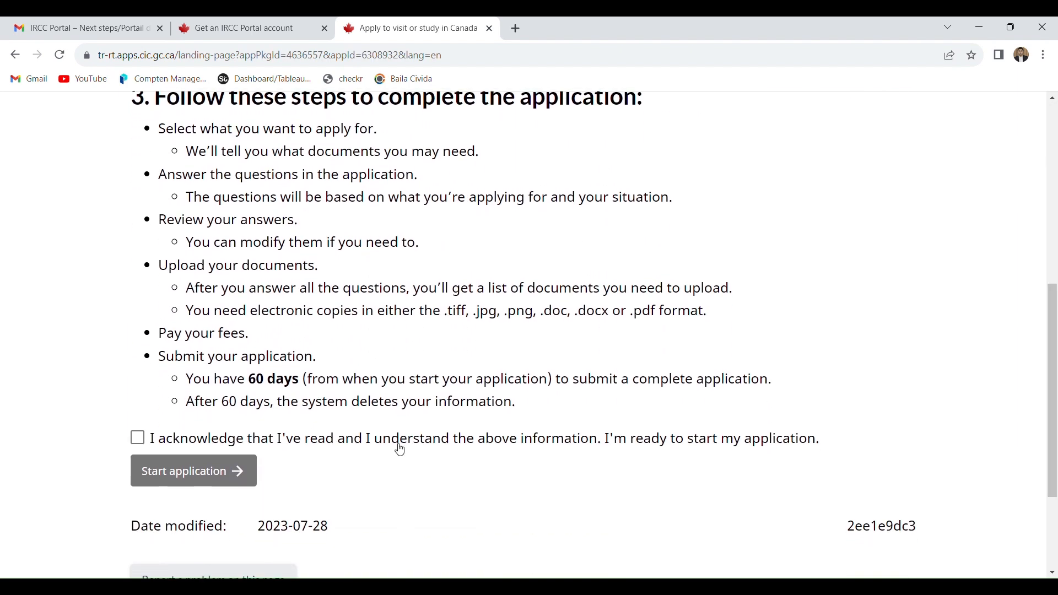
{"action": "left_click_drag", "start_coordinate": [186, 380], "coordinate": [600, 400]}
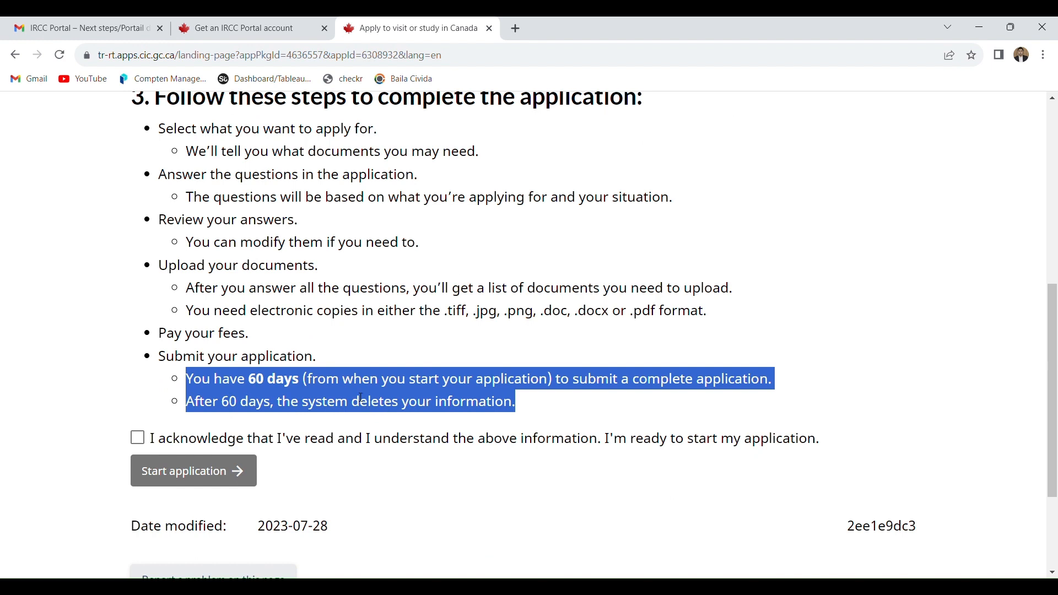
{"action": "left_click", "coordinate": [139, 438]}
{"action": "left_click", "coordinate": [184, 475]}
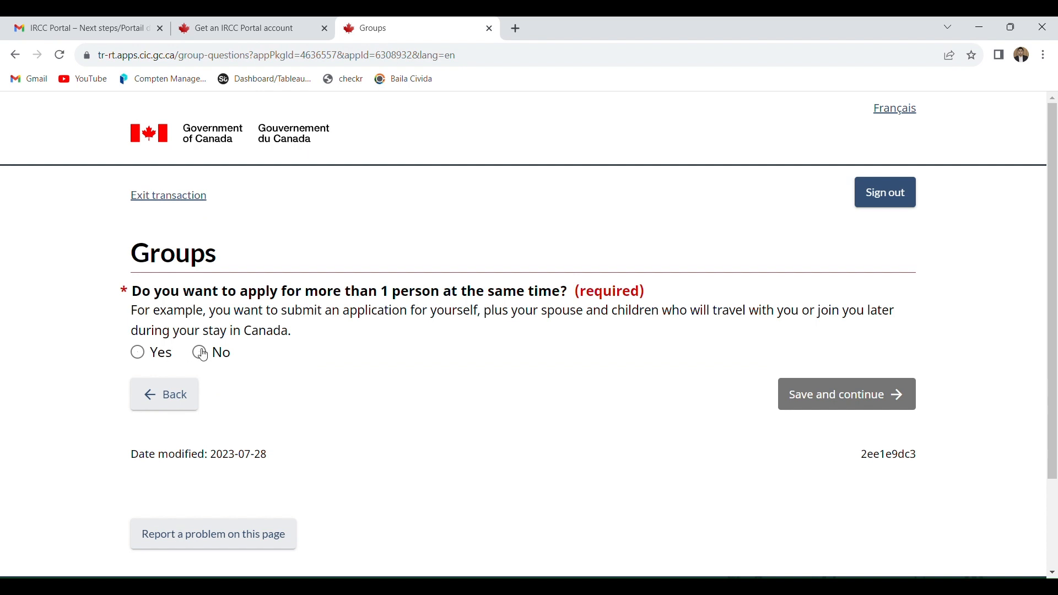
- Answer No to applying for more than 1 person and choose visitor visa or super visa as the application type
{"action": "left_click", "coordinate": [222, 356]}
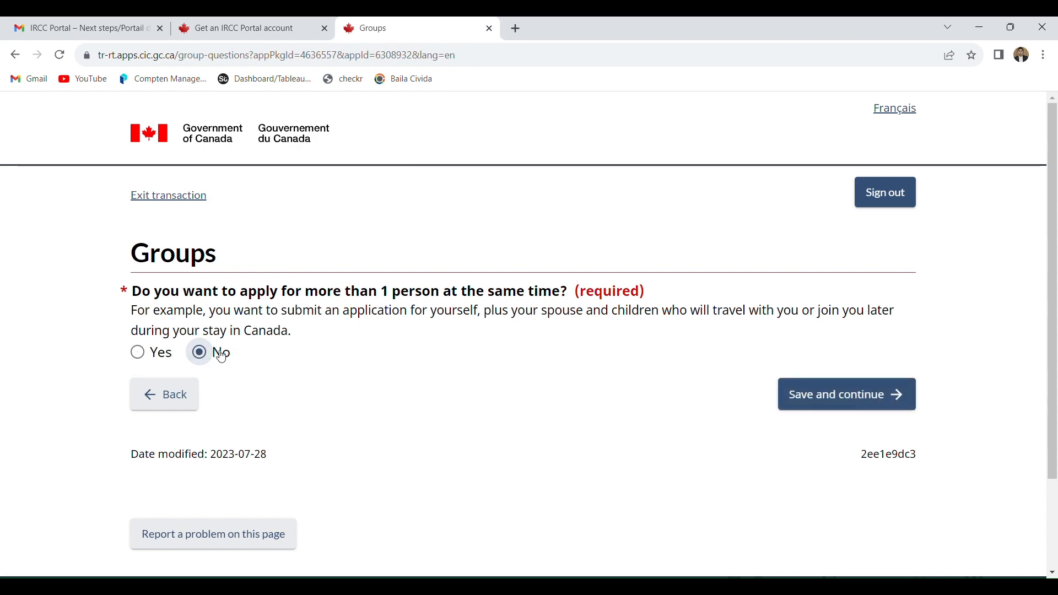
{"action": "left_click", "coordinate": [875, 387]}
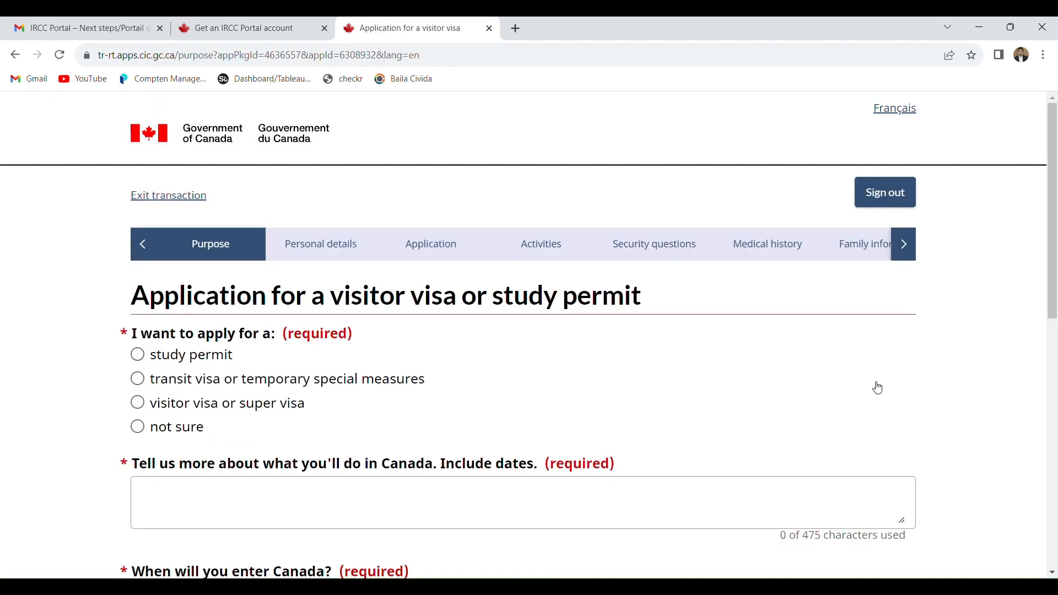
{"action": "left_click", "coordinate": [187, 408]}
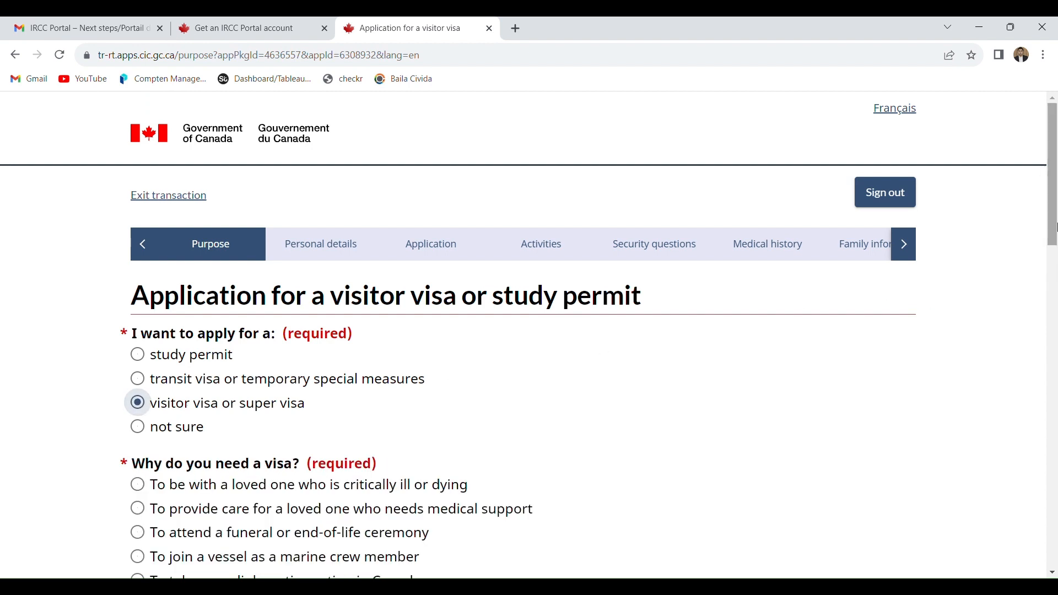
- Choose visiting Canada as a tourist as the reason for needing a visa
{"action": "left_click_drag", "start_coordinate": [1056, 226], "coordinate": [1056, 295]}
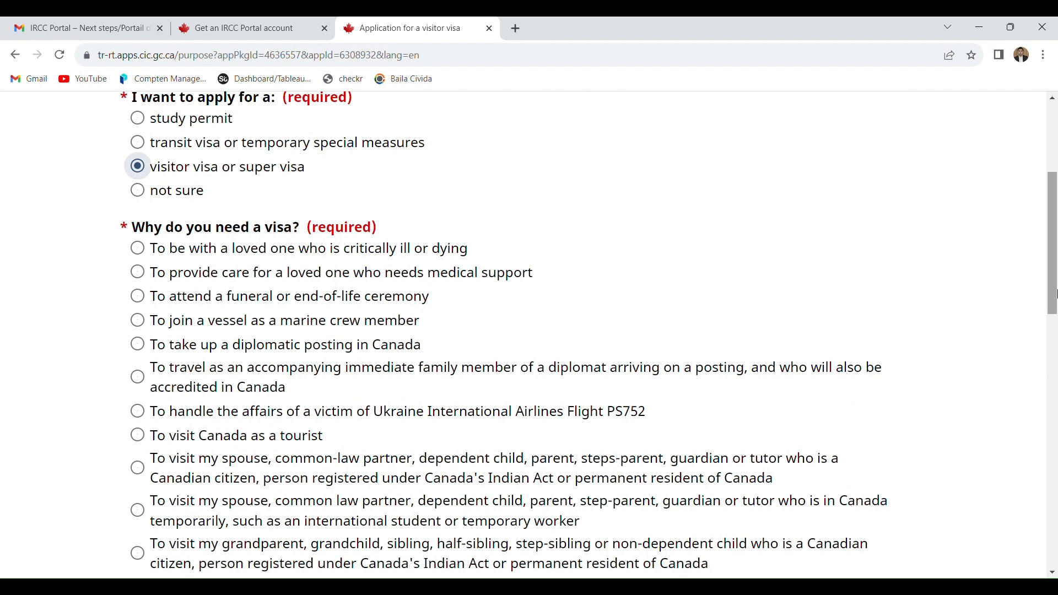
{"action": "left_click_drag", "start_coordinate": [1055, 295], "coordinate": [1055, 318]}
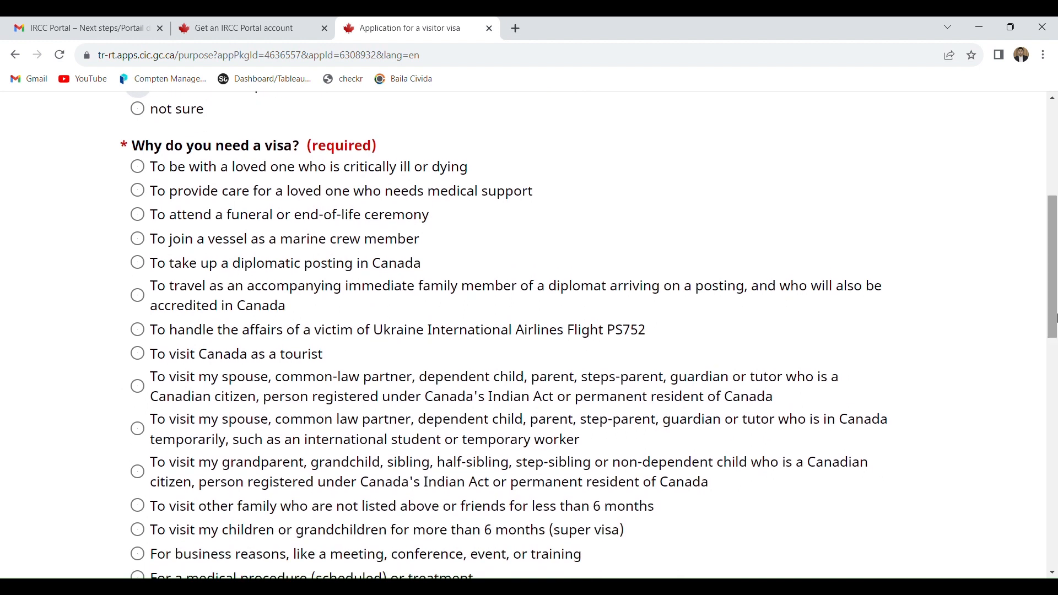
{"action": "left_click", "coordinate": [253, 361]}
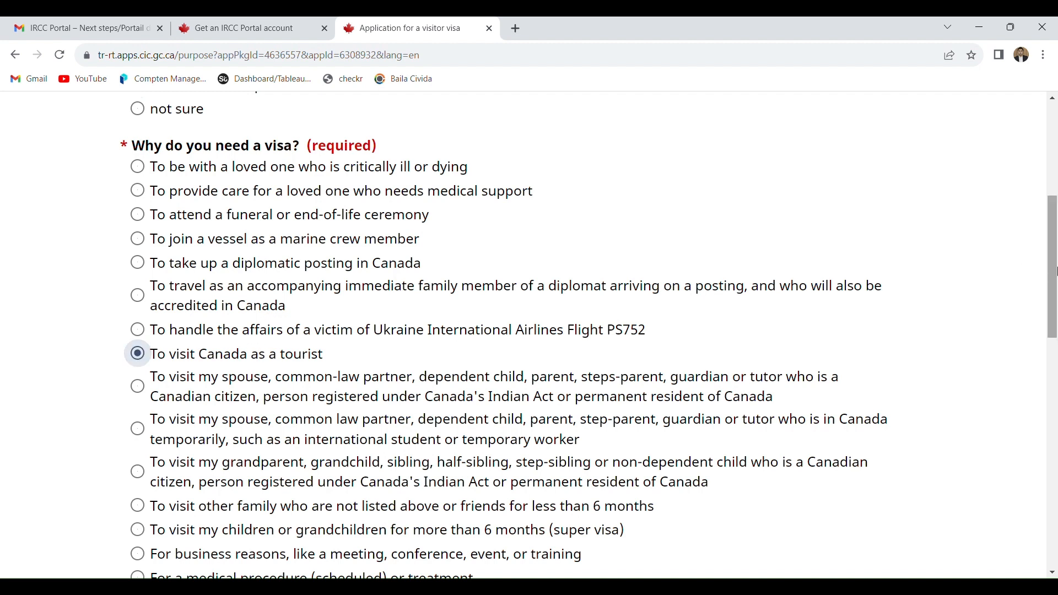
- Describe the planned activities in Canada as "I want to visit canada as a tourist. 1st July 2024 to 25 july 2024"
{"action": "left_click_drag", "start_coordinate": [1055, 271], "coordinate": [1055, 369]}
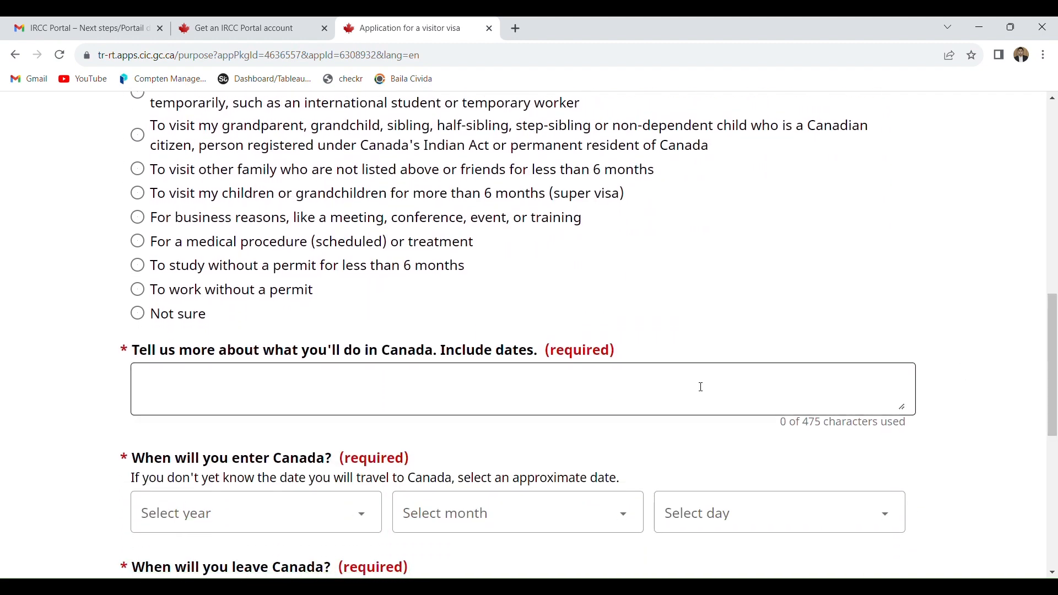
{"action": "left_click", "coordinate": [360, 398]}
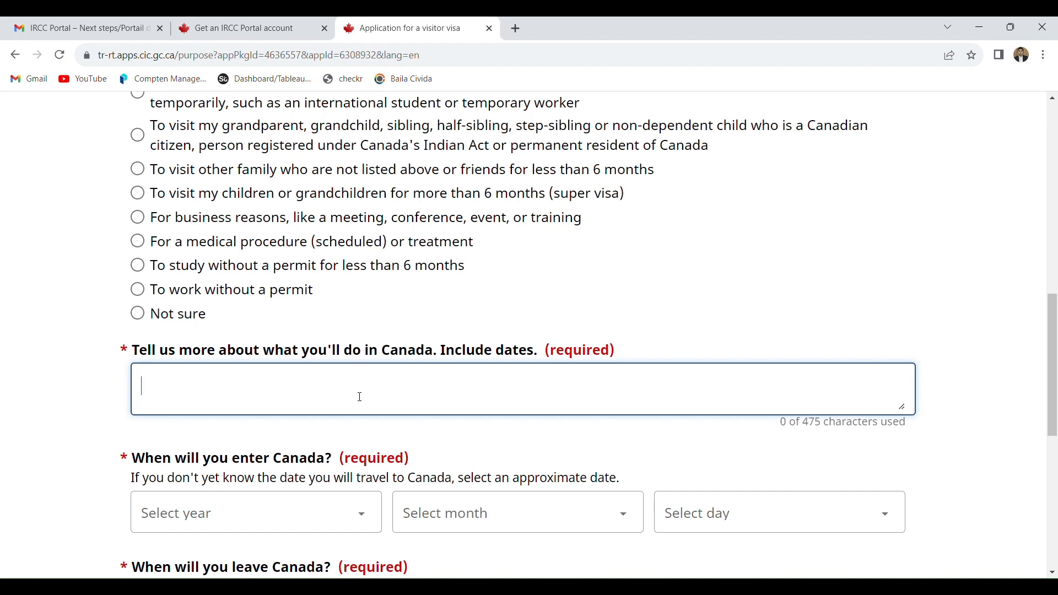
{"action": "type", "text": "I want tio"}
{"action": "key", "text": "BackSpace"}
{"action": "key", "text": "BackSpace"}
{"action": "type", "text": "o visit canada "}
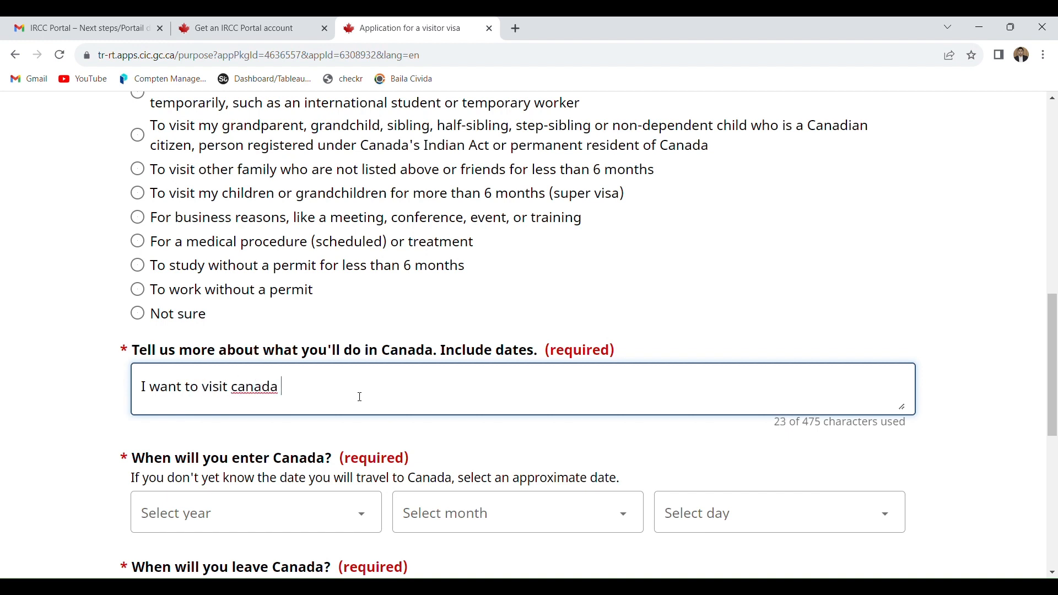
{"action": "type", "text": "as a tourist. 1st Ja"}
{"action": "key", "text": "BackSpace"}
{"action": "type", "text": "u"}
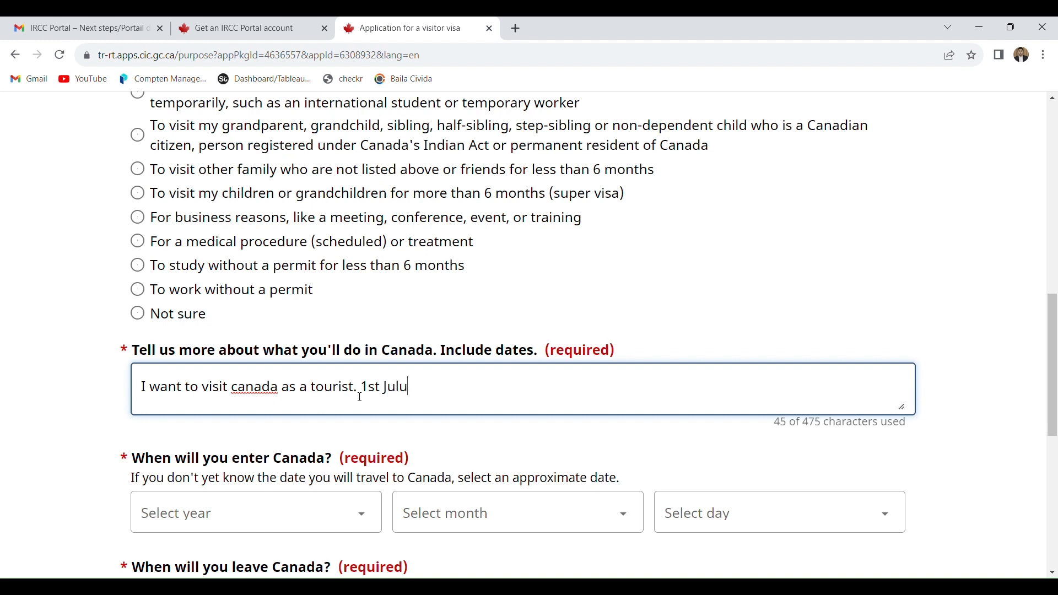
{"action": "key", "text": "BackSpace"}
{"action": "type", "text": "y 2024 to 25 j"}
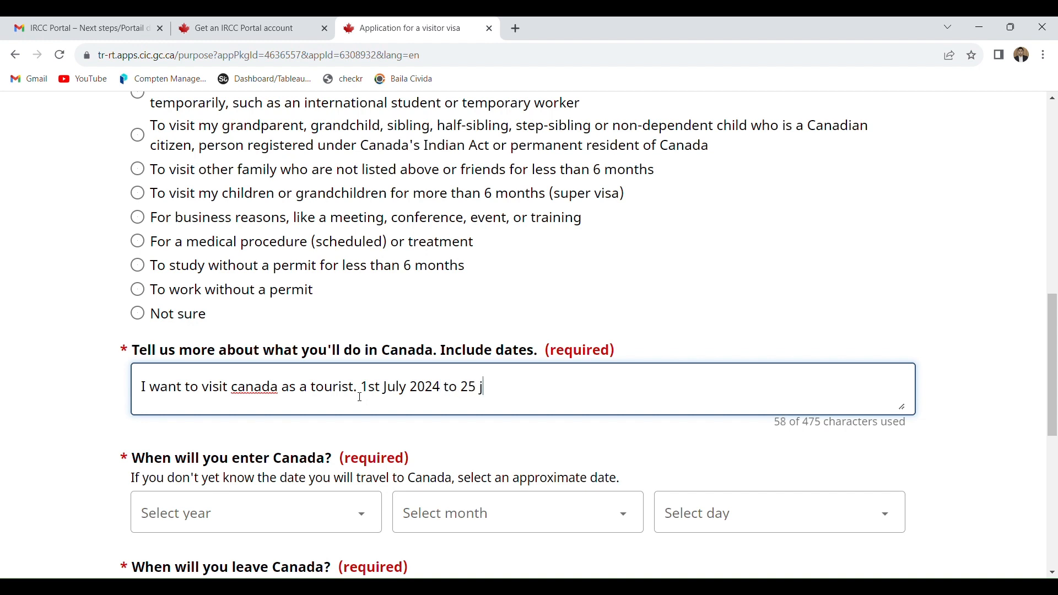
{"action": "type", "text": "uly 2024"}
- Set the date of entering Canada to 1 July 2024
{"action": "left_click", "coordinate": [270, 526]}
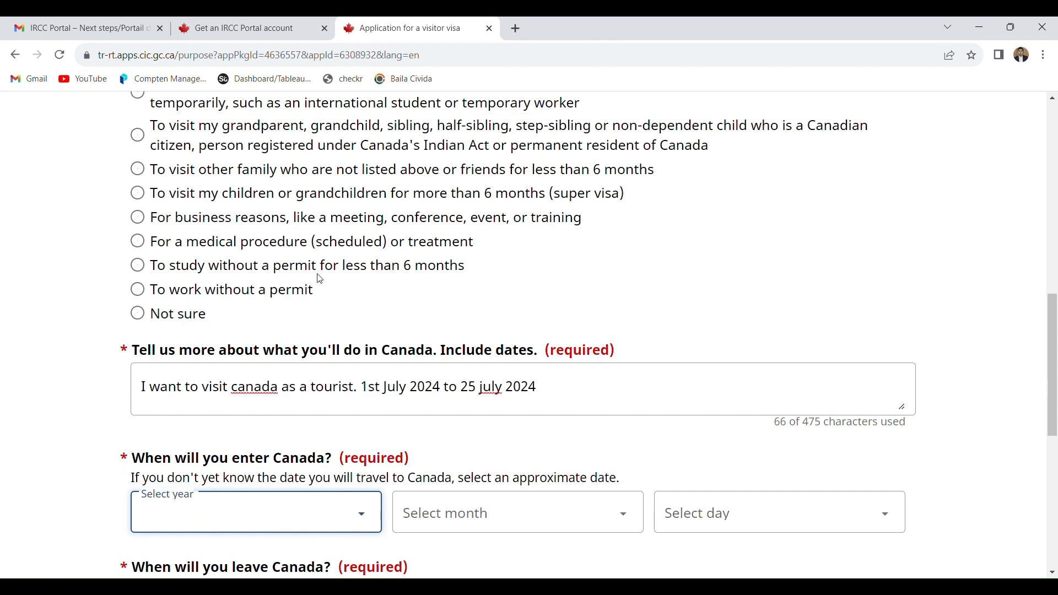
{"action": "left_click", "coordinate": [268, 155]}
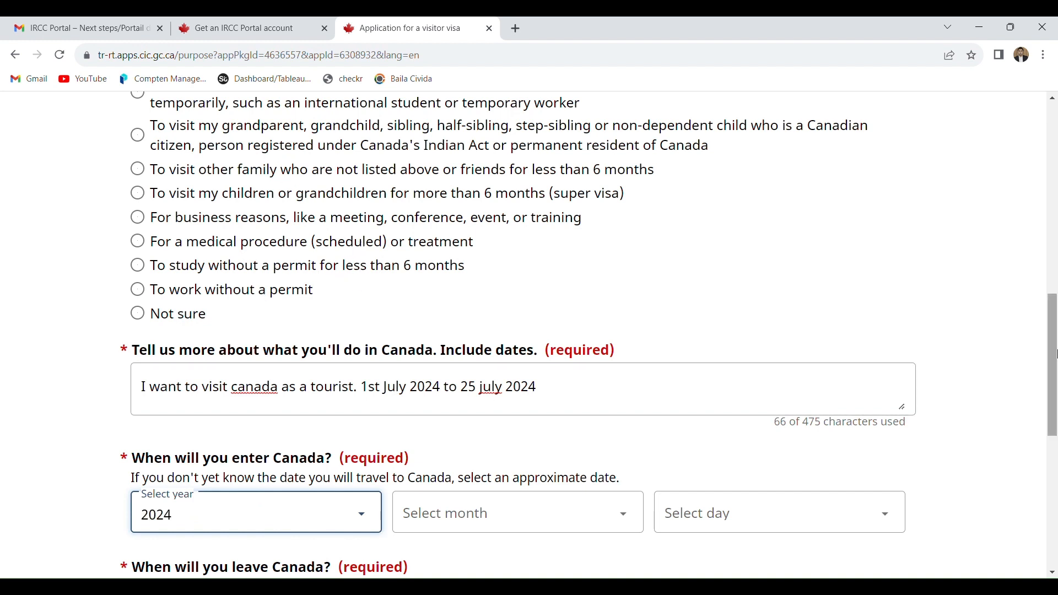
{"action": "left_click_drag", "start_coordinate": [1055, 330], "coordinate": [1055, 398]}
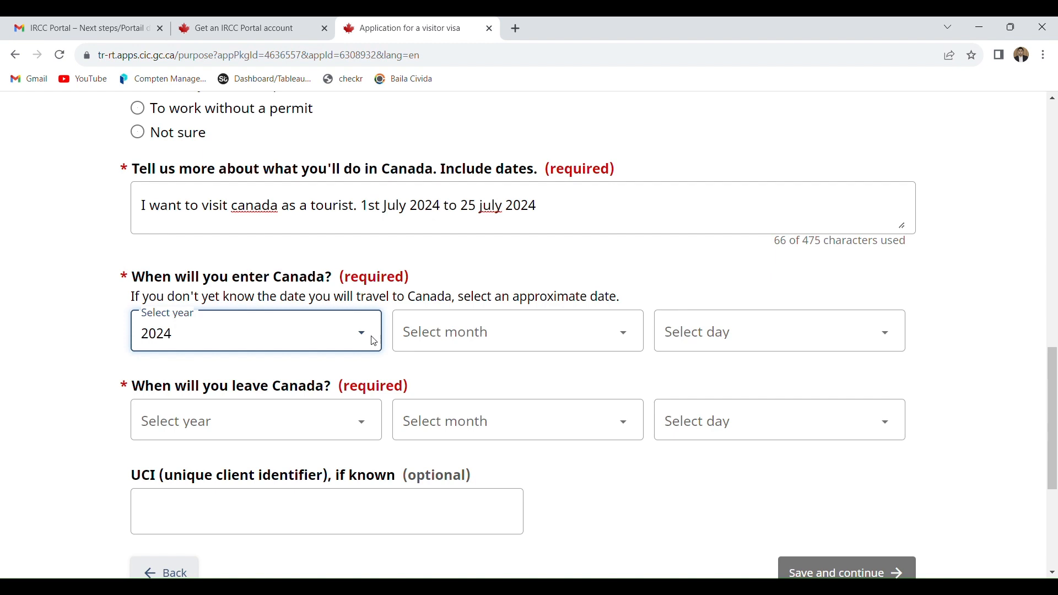
{"action": "left_click", "coordinate": [427, 336]}
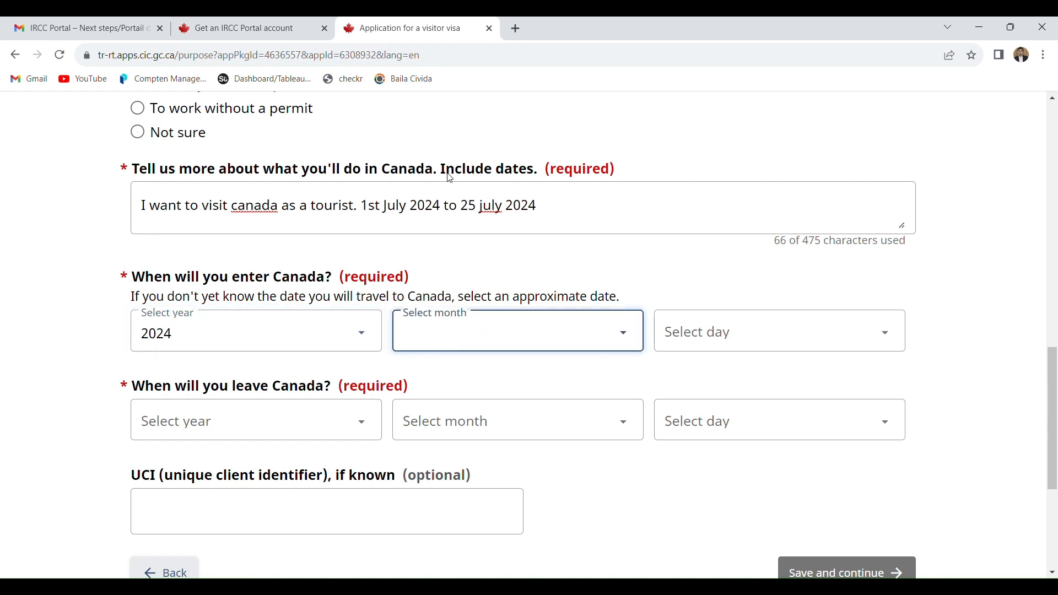
{"action": "left_click", "coordinate": [447, 198]}
{"action": "left_click", "coordinate": [724, 338]}
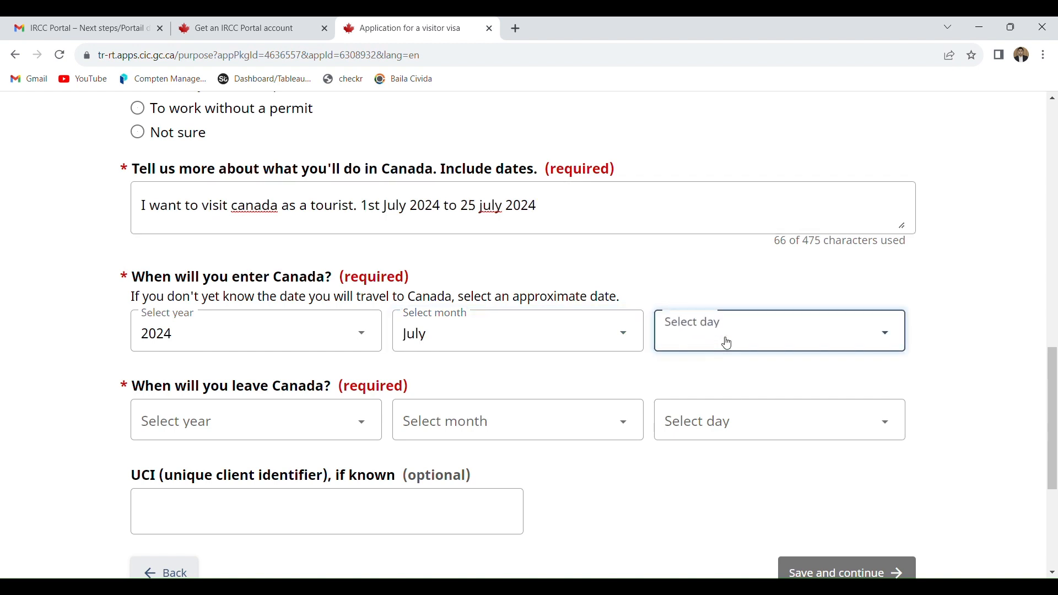
{"action": "left_click", "coordinate": [724, 43]}
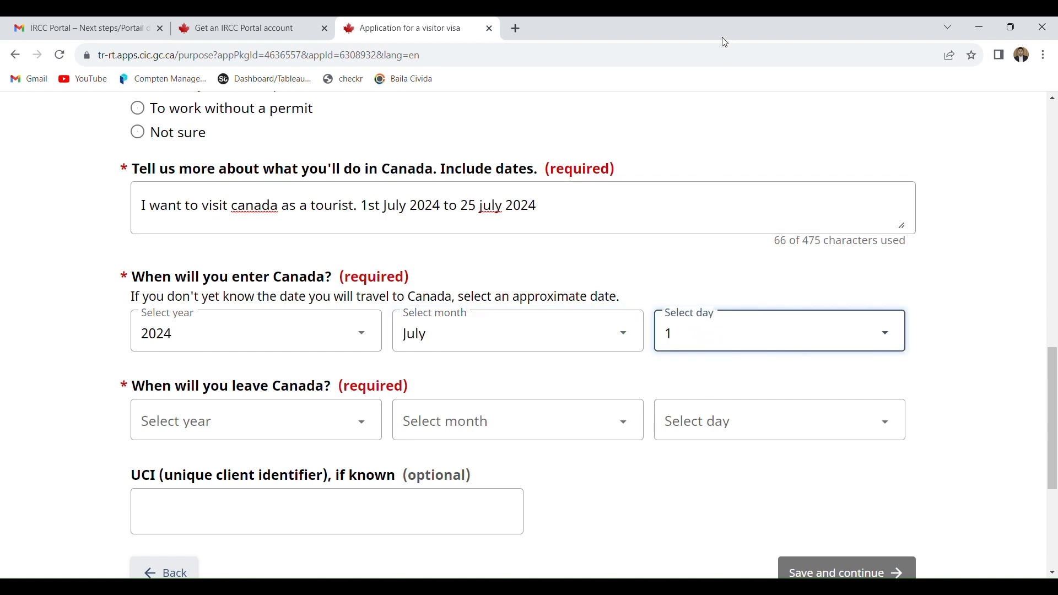
- Set the date of leaving Canada to 18 July 2024, then save the purpose page and continue
{"action": "left_click", "coordinate": [239, 426]}
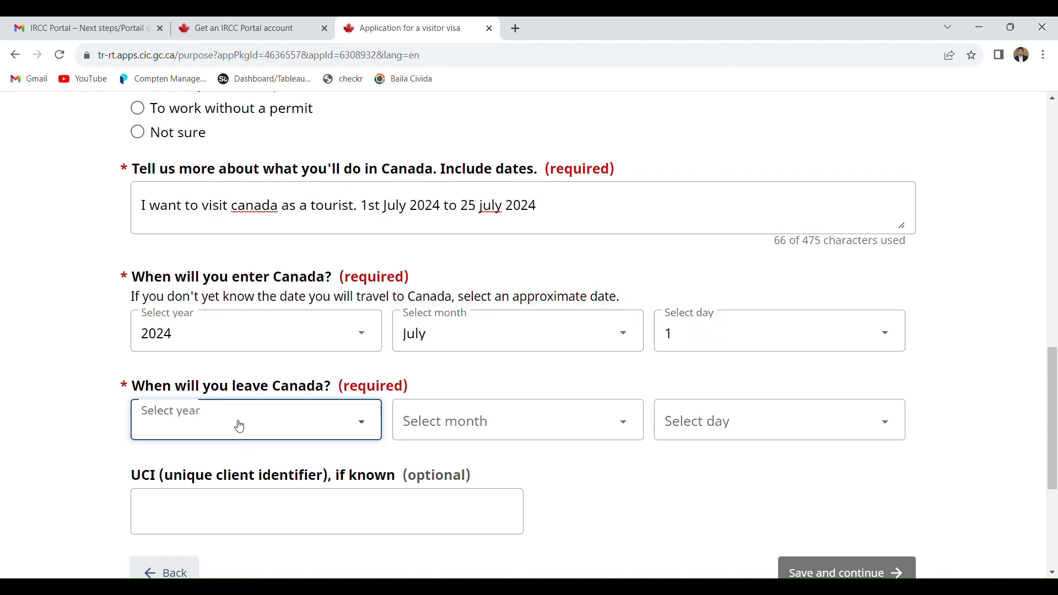
{"action": "left_click", "coordinate": [206, 64]}
{"action": "left_click", "coordinate": [414, 420]}
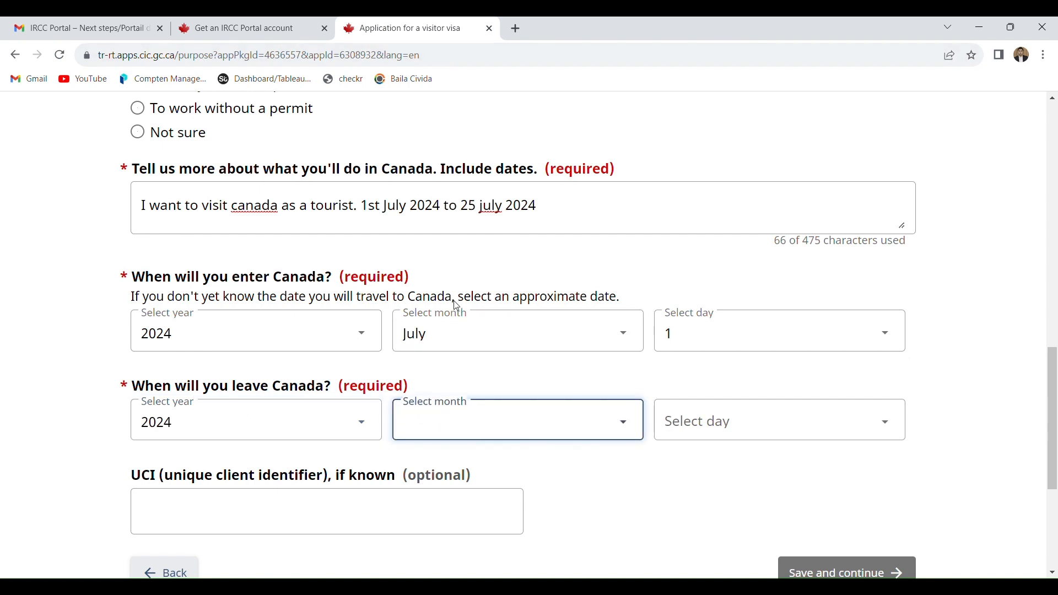
{"action": "left_click", "coordinate": [464, 294]}
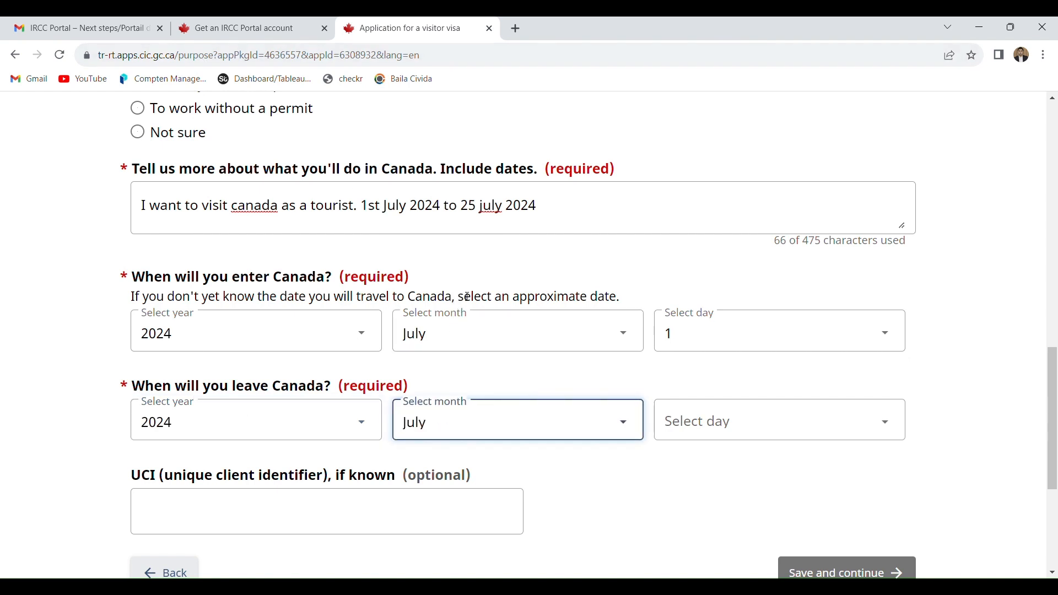
{"action": "left_click", "coordinate": [745, 433]}
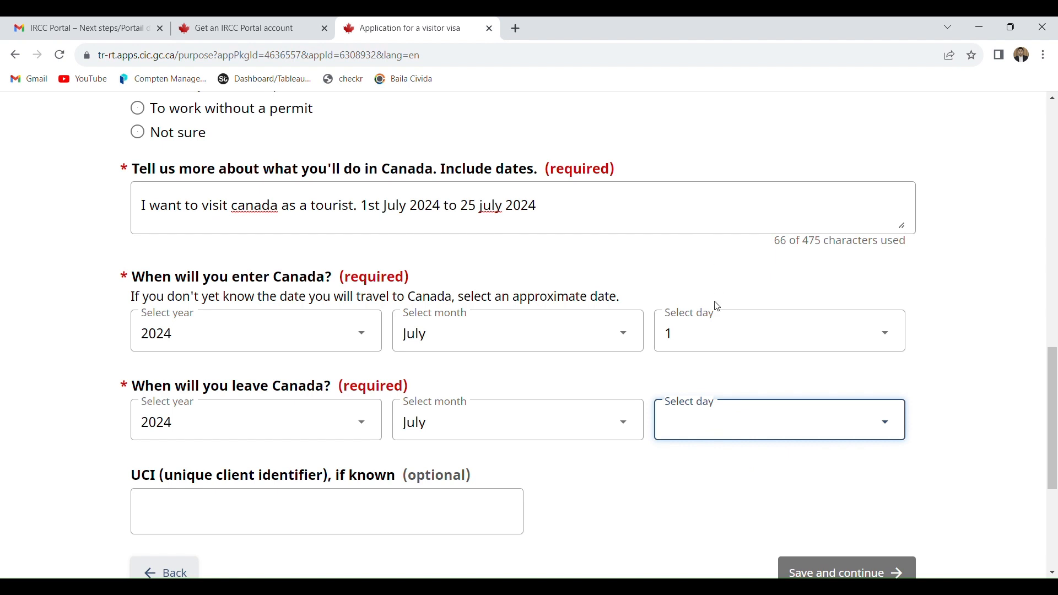
{"action": "type", "text": "18"}
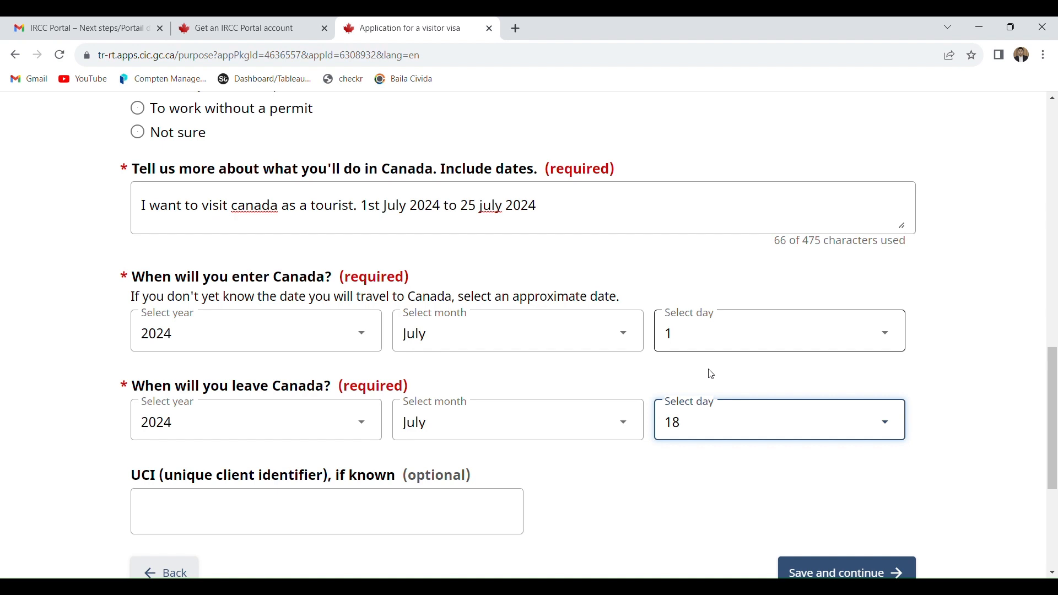
{"action": "left_click_drag", "start_coordinate": [1054, 442], "coordinate": [1056, 488]}
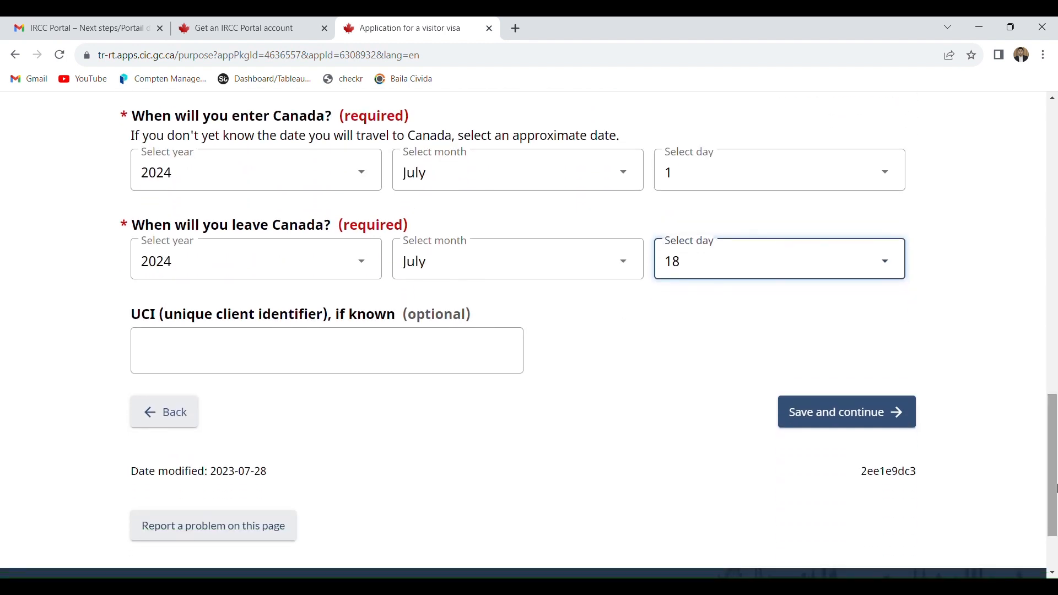
{"action": "left_click", "coordinate": [878, 431]}
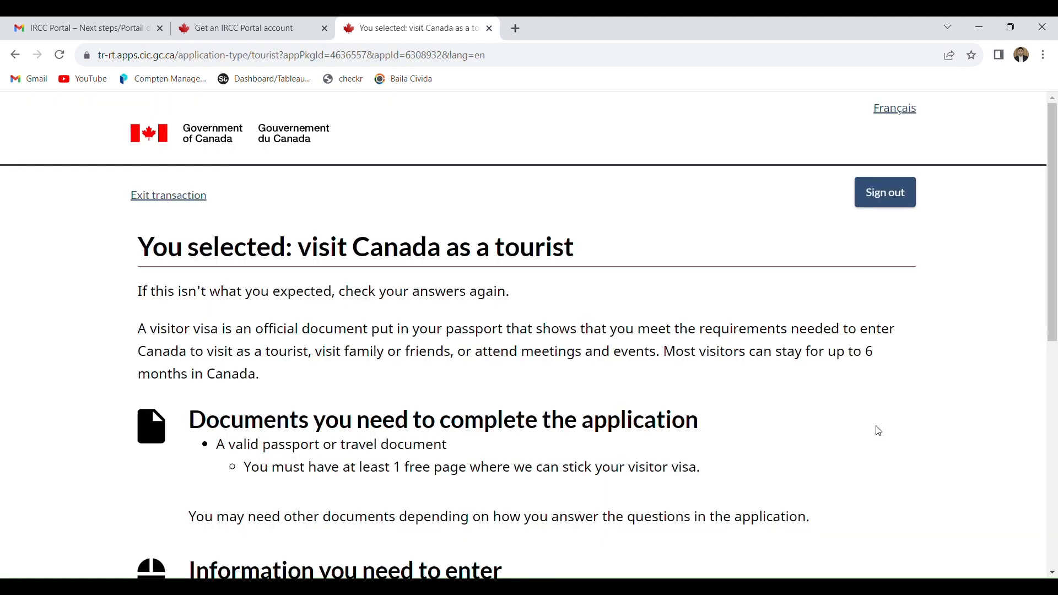
- Continue past the tourist visa requirements, answer No to applying on behalf of someone else, and save
{"action": "left_click_drag", "start_coordinate": [1055, 148], "coordinate": [1055, 307]}
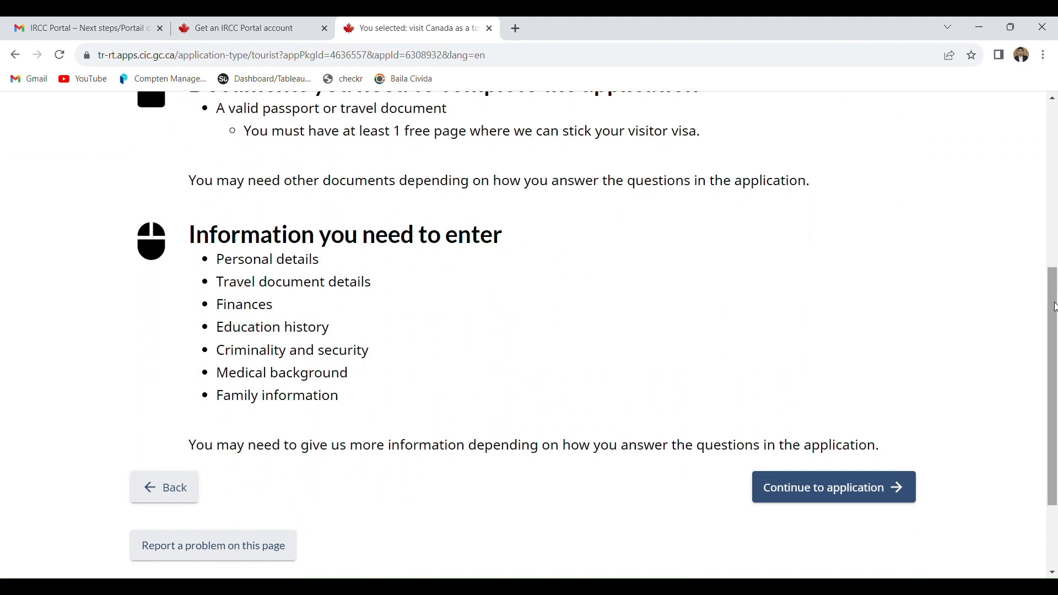
{"action": "left_click", "coordinate": [831, 494]}
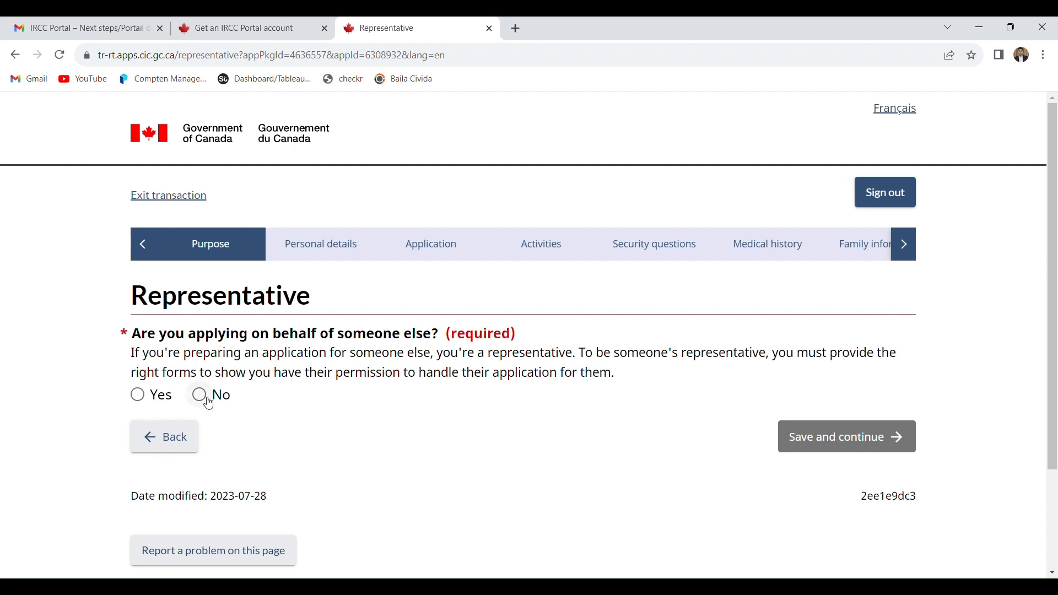
{"action": "left_click", "coordinate": [215, 403]}
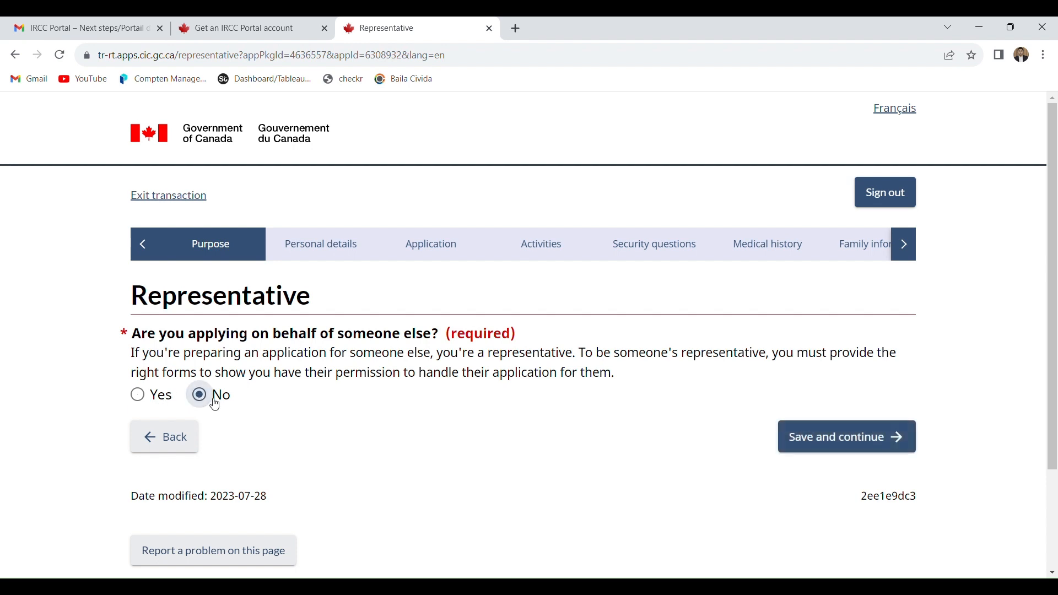
{"action": "left_click", "coordinate": [858, 439]}
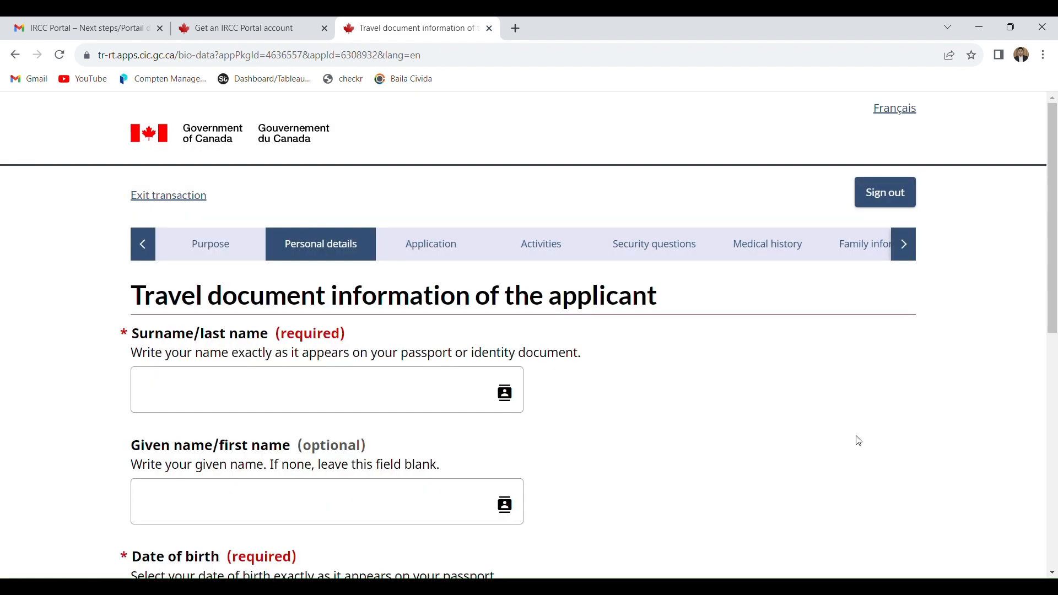
- Fill in the applicant's surname and given name from the saved suggestion and select the date of birth
{"action": "left_click", "coordinate": [237, 400]}
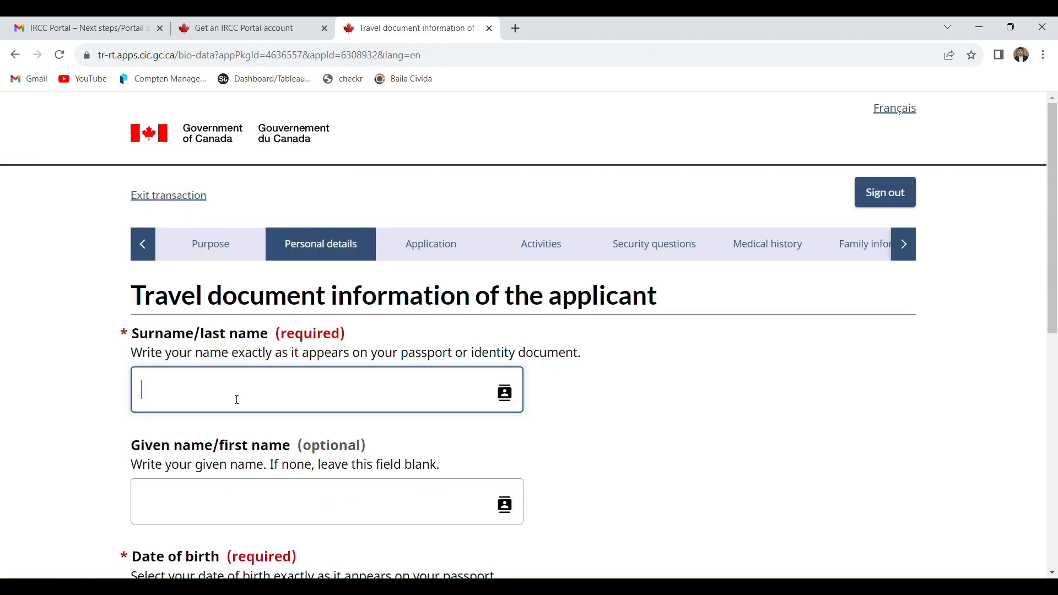
{"action": "left_click", "coordinate": [265, 433]}
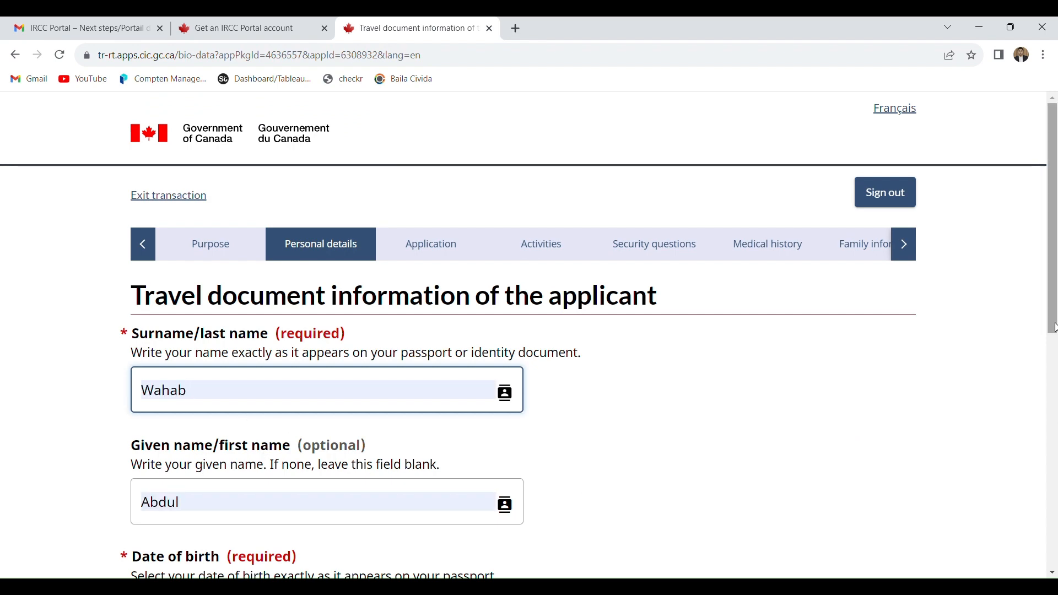
{"action": "left_click_drag", "start_coordinate": [1053, 306], "coordinate": [1054, 418]}
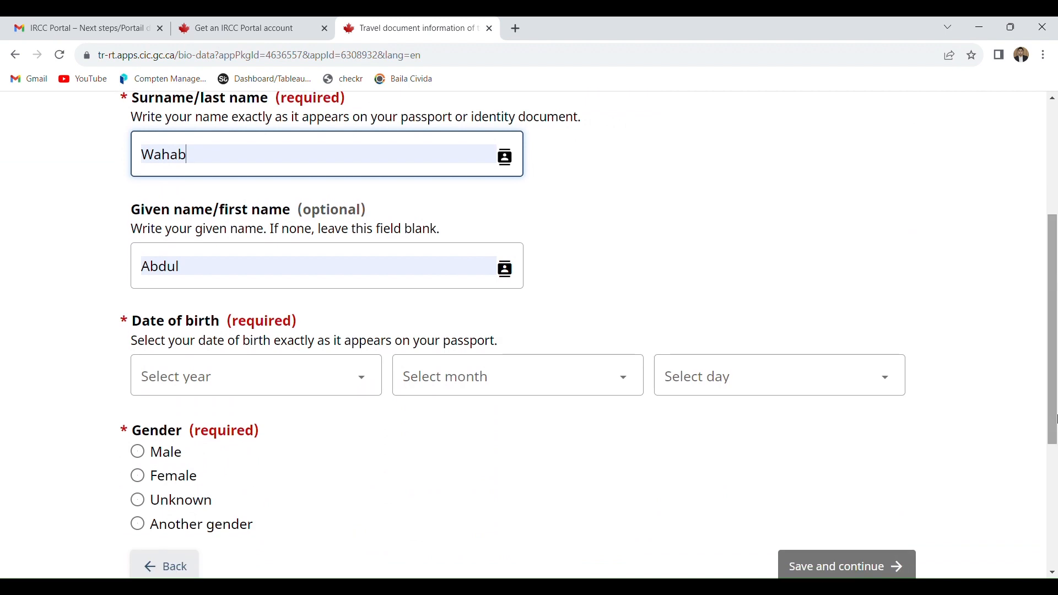
{"action": "left_click", "coordinate": [314, 384]}
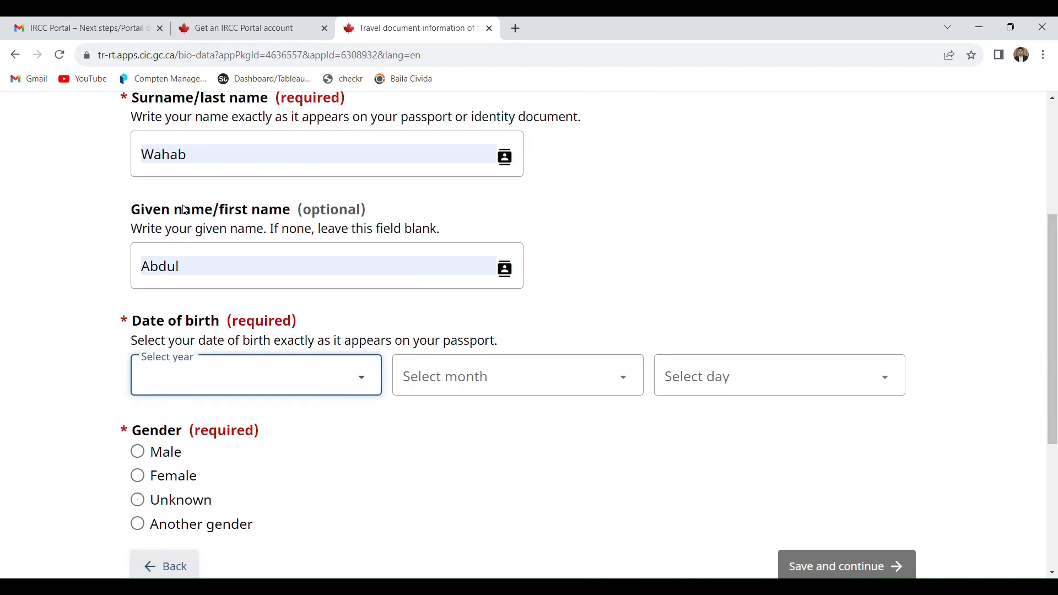
{"action": "type", "text": "1990"}
{"action": "left_click", "coordinate": [414, 370]}
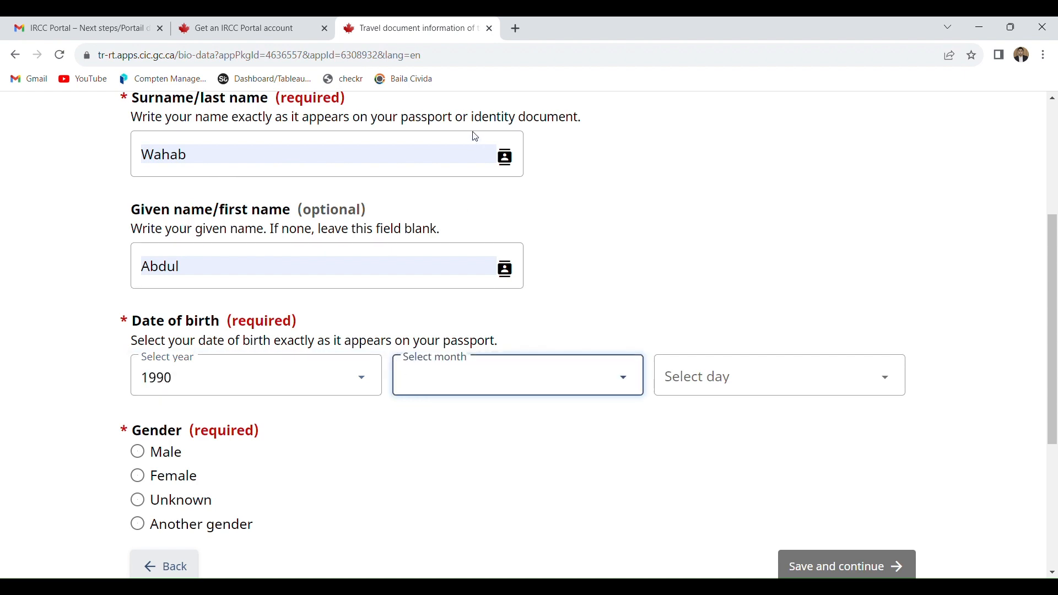
{"action": "type", "text": "j"}
{"action": "left_click", "coordinate": [771, 389]}
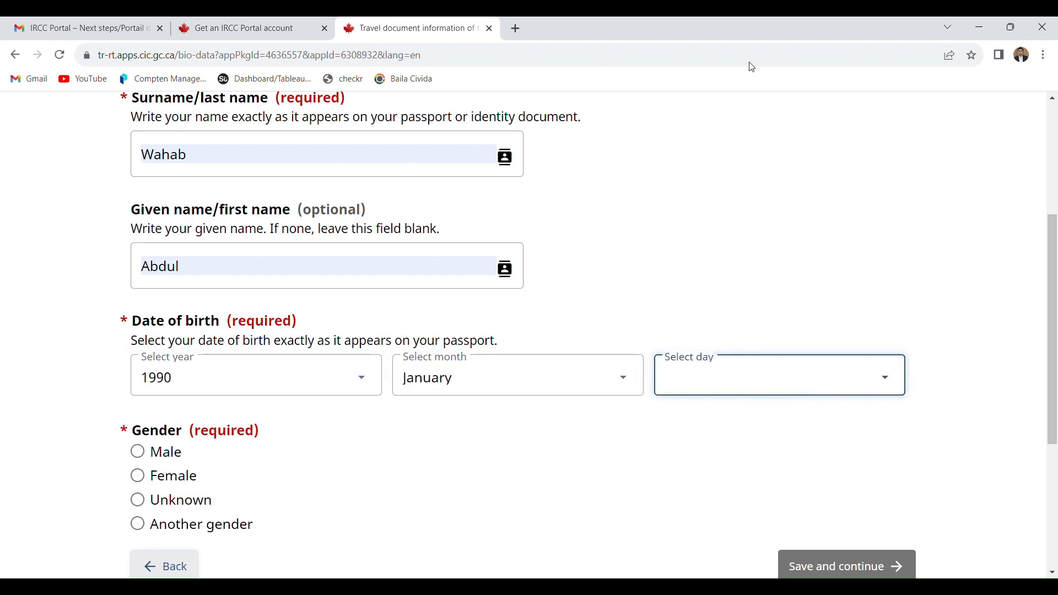
{"action": "type", "text": "1"}
- Set the applicant's gender to Male, then save and continue to the travel document page
{"action": "scroll", "coordinate": [297, 347], "scroll_direction": "down", "scroll_amount": 2}
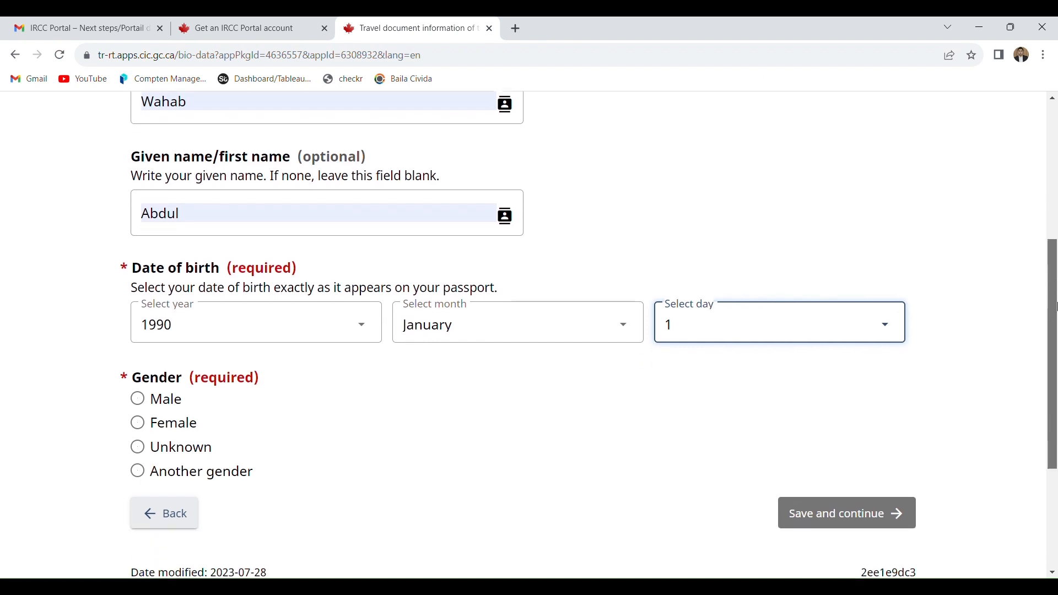
{"action": "left_click", "coordinate": [166, 330]}
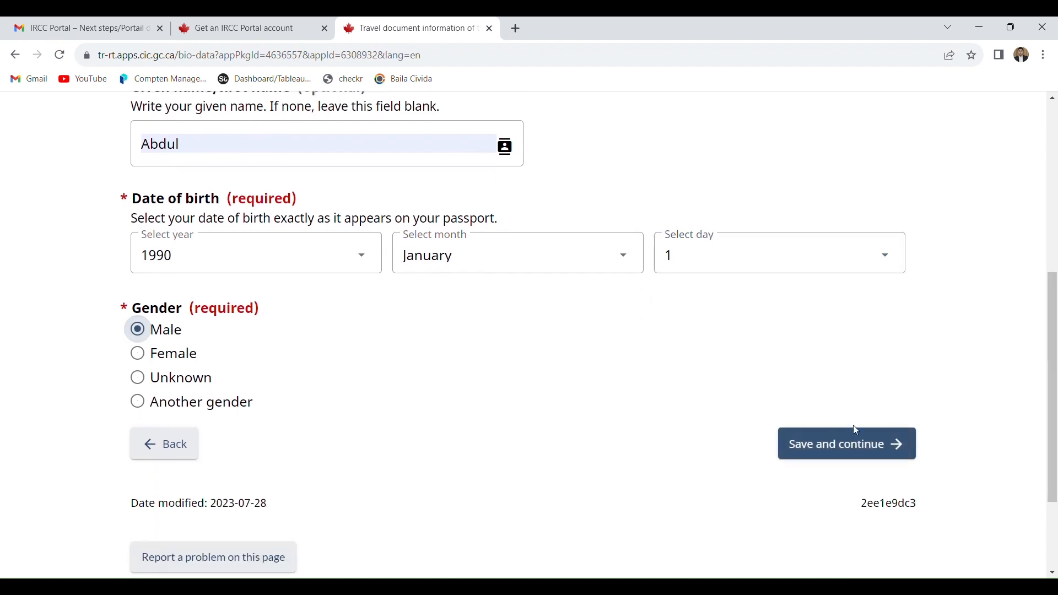
{"action": "left_click", "coordinate": [900, 444]}
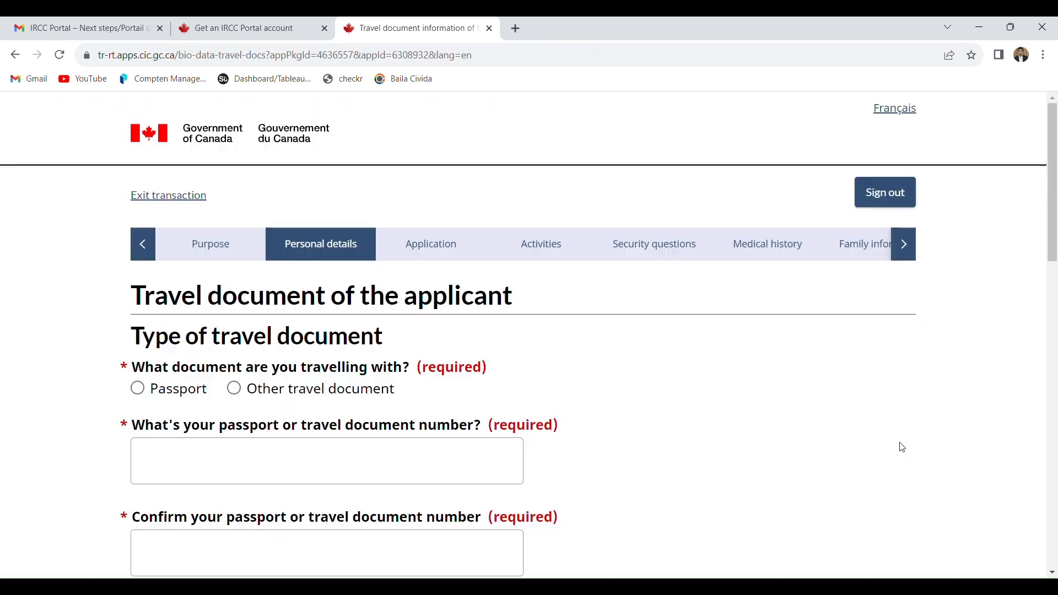
- Choose a passport of the Regular kind as the applicant's travel document
{"action": "left_click", "coordinate": [184, 391]}
{"action": "left_click", "coordinate": [168, 448]}
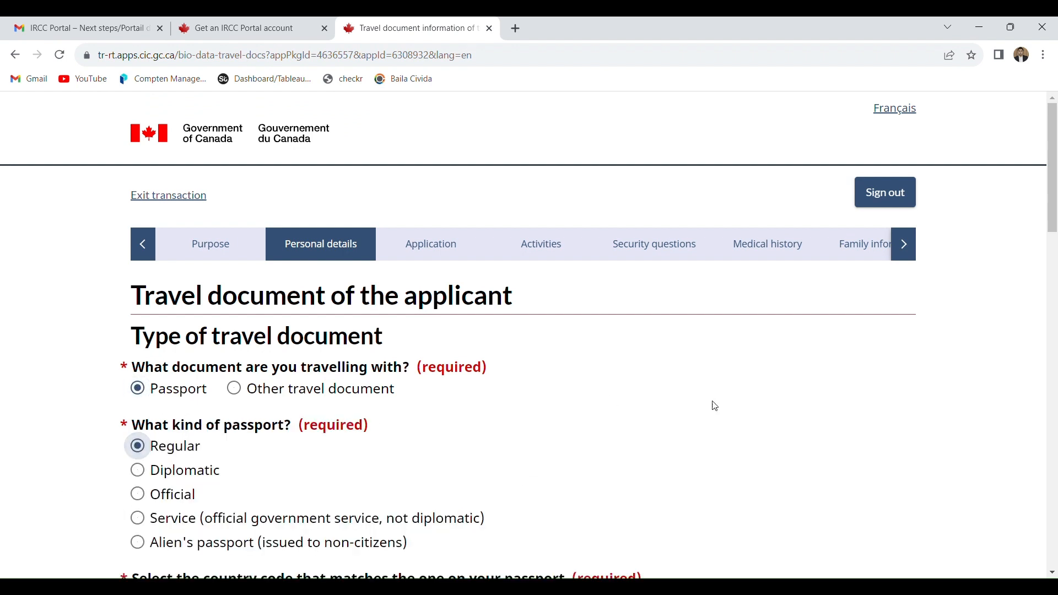
- Set the passport's country code to PAK (Pakistan) and the passport nationality to Pakistan
{"action": "left_click_drag", "start_coordinate": [1055, 209], "coordinate": [1055, 238]}
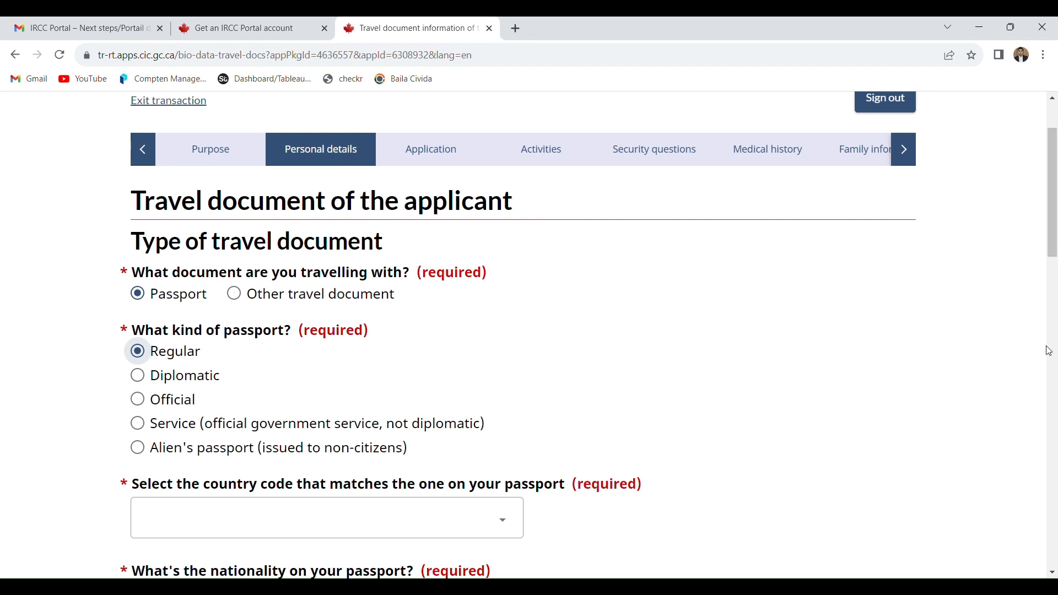
{"action": "left_click_drag", "start_coordinate": [1054, 228], "coordinate": [1055, 273]}
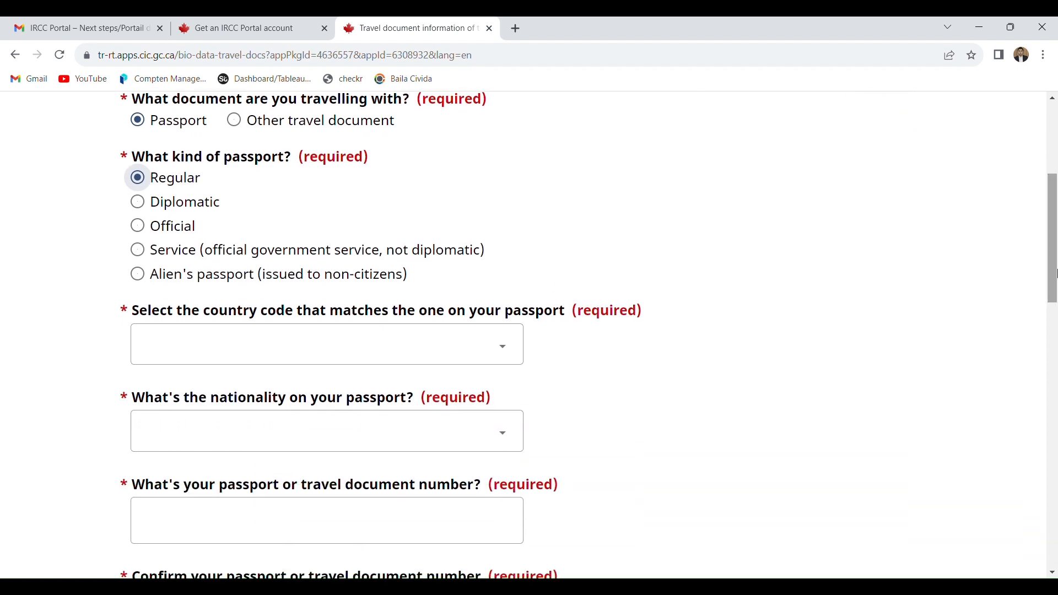
{"action": "left_click", "coordinate": [302, 359]}
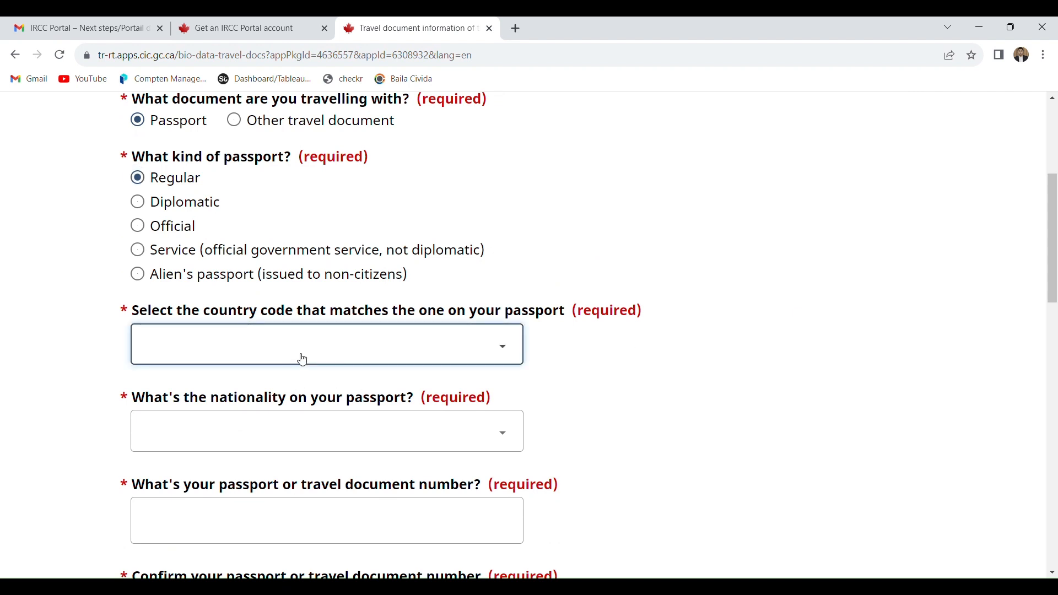
{"action": "type", "text": "prk"}
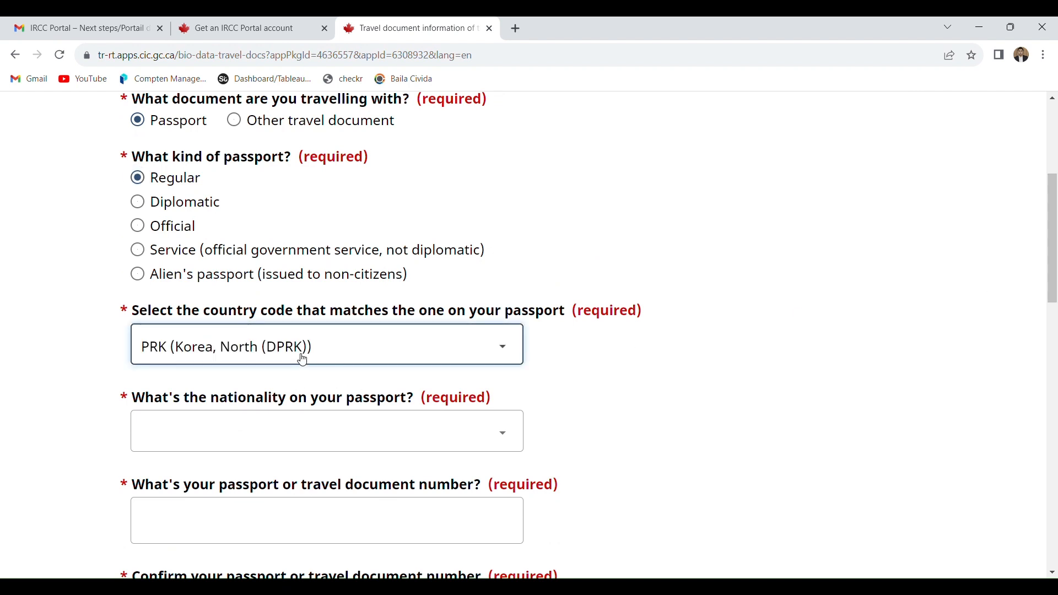
{"action": "key", "text": "Down"}
{"action": "key", "text": "Down"}
{"action": "key", "text": "Down"}
{"action": "key", "text": "Down"}
{"action": "key", "text": "Down"}
{"action": "key", "text": "Down"}
{"action": "key", "text": "Down"}
{"action": "key", "text": "Down"}
{"action": "key", "text": "Down"}
{"action": "key", "text": "Down"}
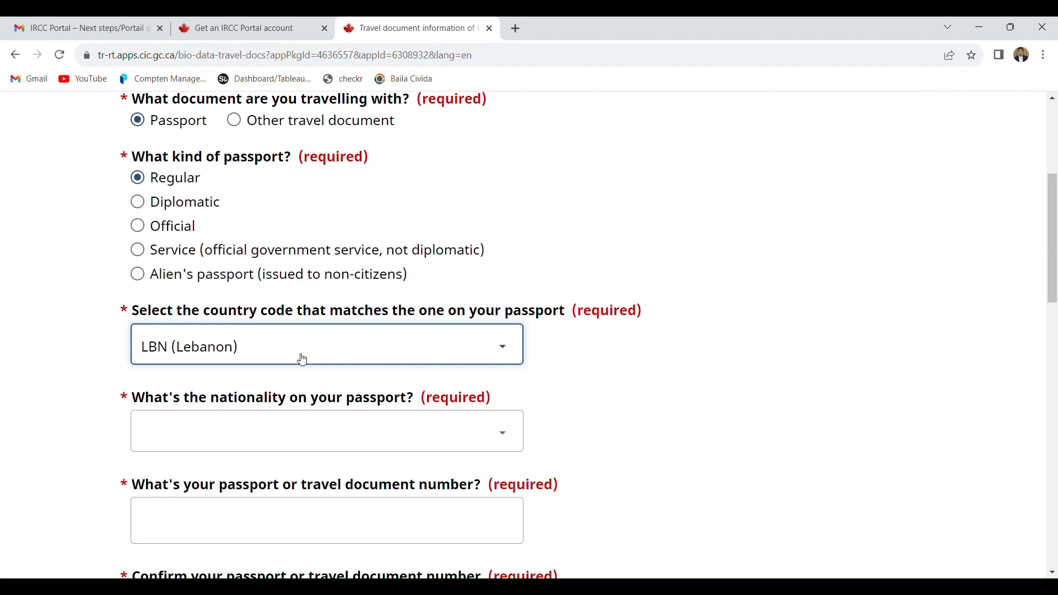
{"action": "key", "text": "Down"}
{"action": "key", "text": "Down"}
{"action": "key", "text": "Down"}
{"action": "key", "text": "Down"}
{"action": "key", "text": "Down"}
{"action": "key", "text": "Down"}
{"action": "key", "text": "Down"}
{"action": "key", "text": "Down"}
{"action": "key", "text": "Down"}
{"action": "key", "text": "Down"}
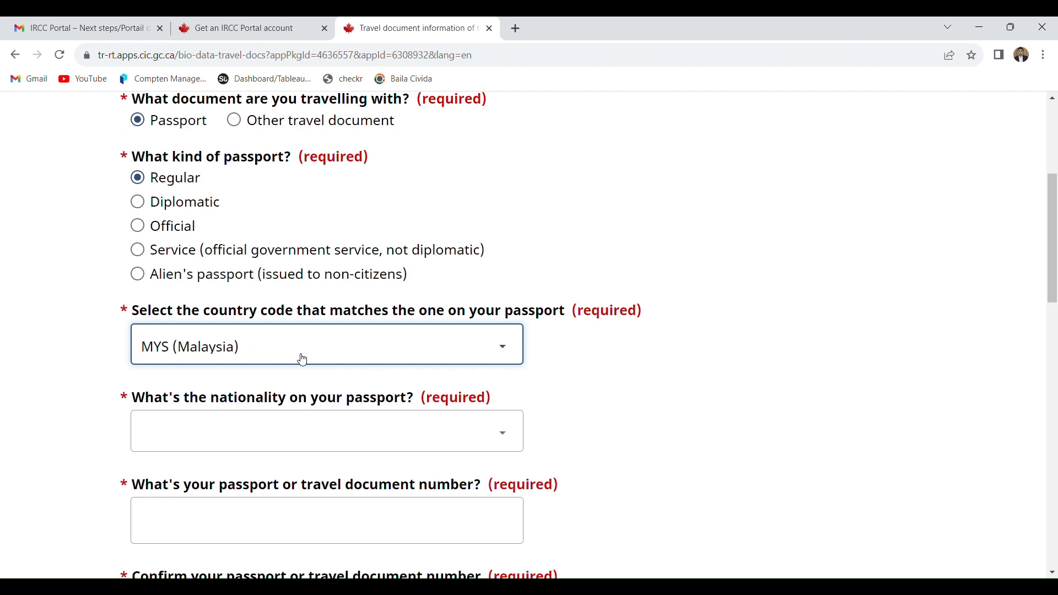
{"action": "key", "text": "Down"}
{"action": "key", "text": "Down"}
{"action": "key", "text": "Down"}
{"action": "key", "text": "Down"}
{"action": "key", "text": "Down"}
{"action": "key", "text": "Down"}
{"action": "key", "text": "Down"}
{"action": "key", "text": "Down"}
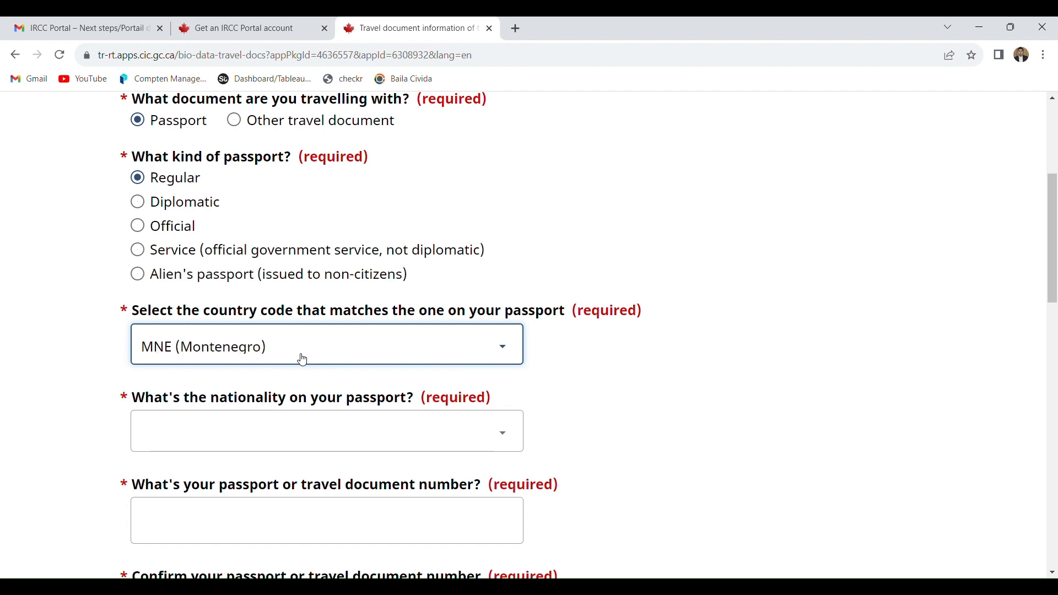
{"action": "key", "text": "Down"}
{"action": "key", "text": "Down"}
{"action": "key", "text": "Down"}
{"action": "key", "text": "Down"}
{"action": "key", "text": "Down"}
{"action": "key", "text": "Down"}
{"action": "key", "text": "Down"}
{"action": "key", "text": "Down"}
{"action": "key", "text": "Down"}
{"action": "key", "text": "Down"}
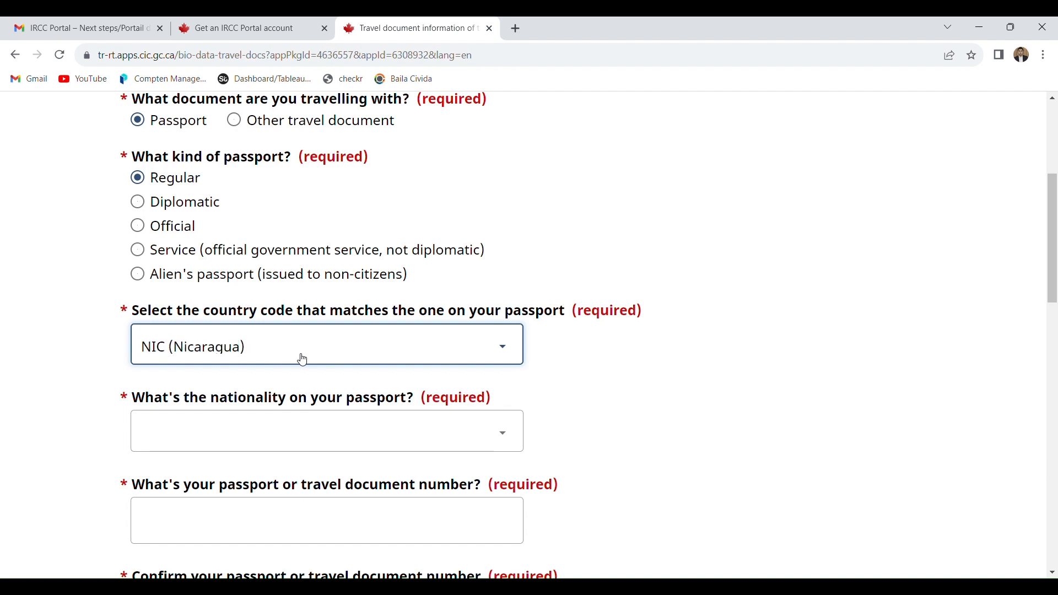
{"action": "key", "text": "Down"}
{"action": "key", "text": "Down"}
{"action": "key", "text": "Down"}
{"action": "key", "text": "Down"}
{"action": "key", "text": "Down"}
{"action": "key", "text": "Down"}
{"action": "key", "text": "Down"}
{"action": "key", "text": "Down"}
{"action": "key", "text": "Up"}
{"action": "key", "text": "Up"}
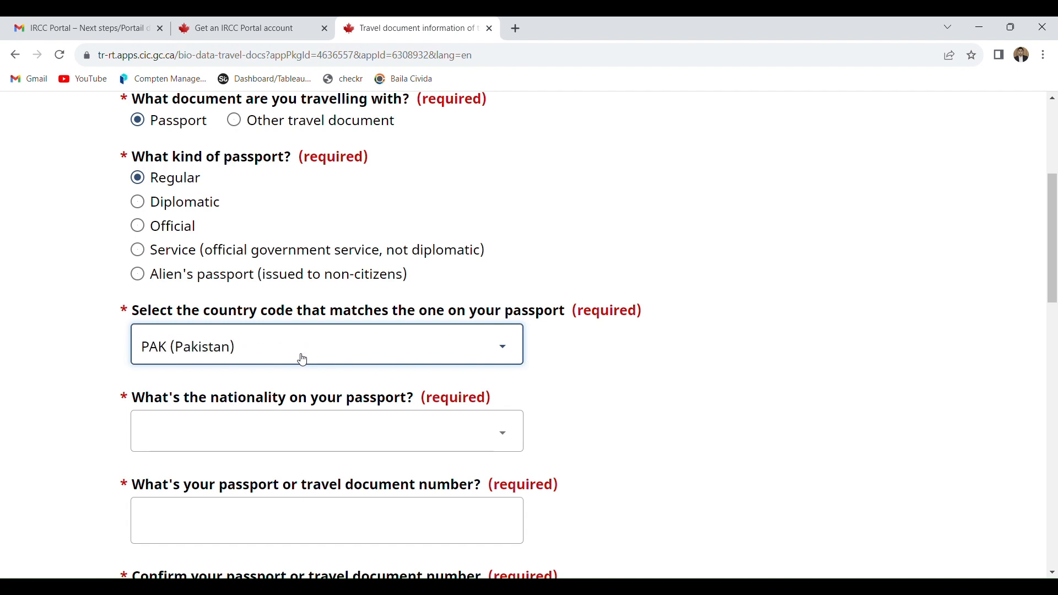
{"action": "left_click", "coordinate": [264, 430]}
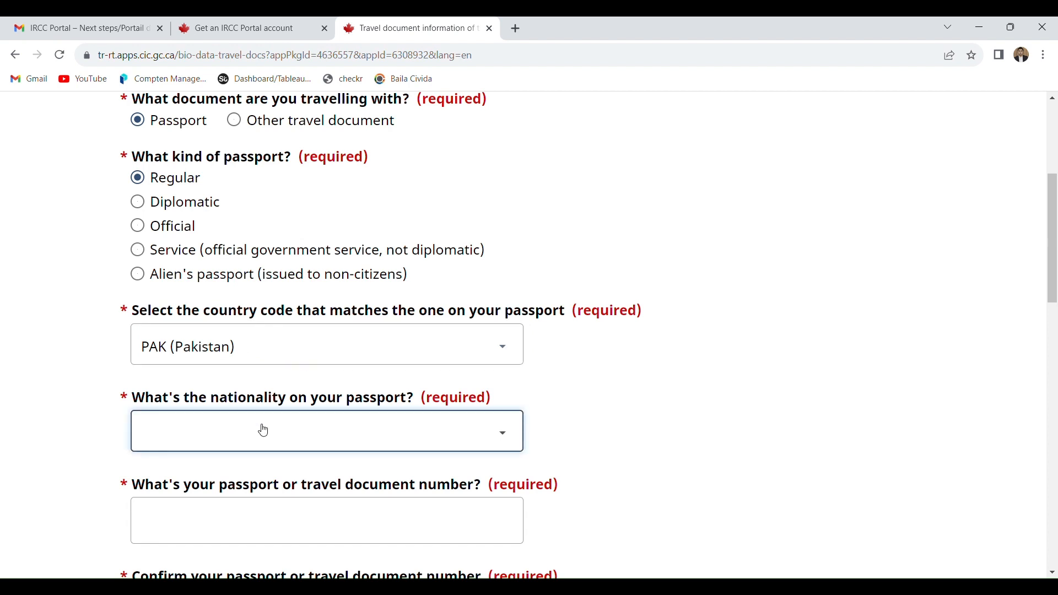
{"action": "key", "text": "p"}
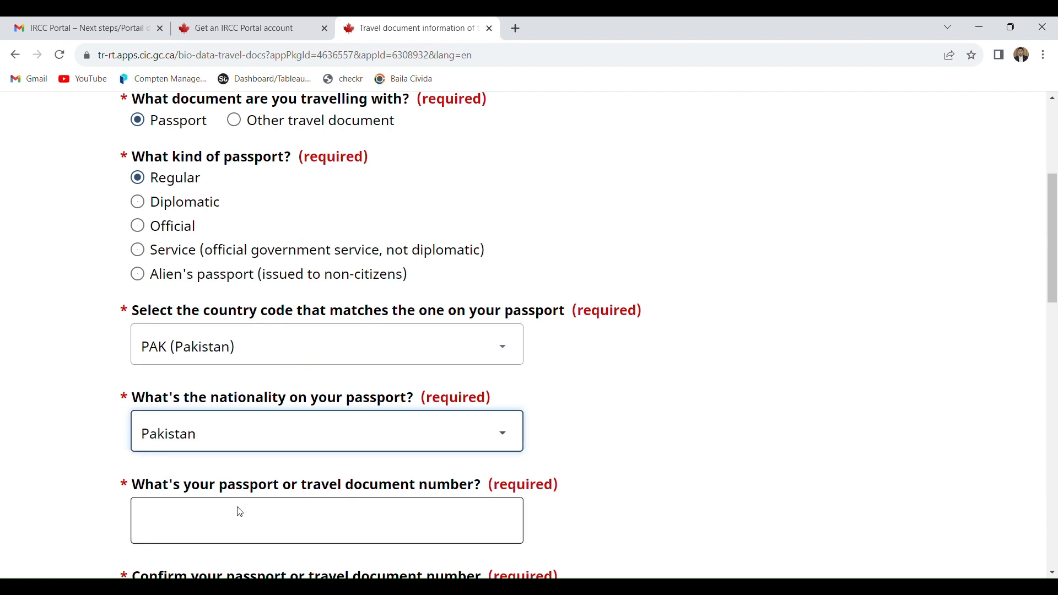
- Enter the applicant's passport number and repeat it in the confirmation field
{"action": "left_click", "coordinate": [246, 521]}
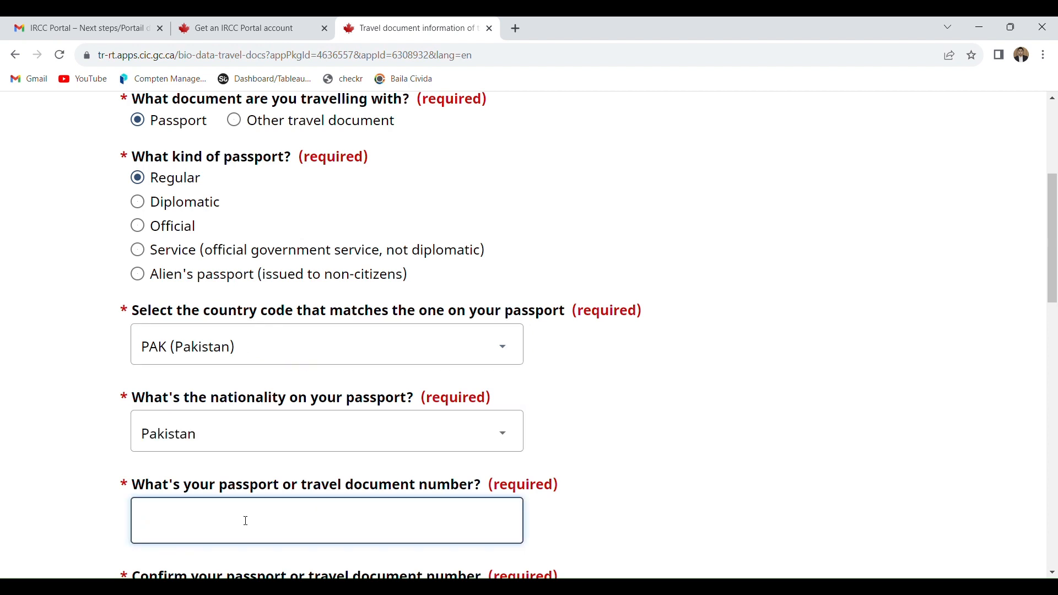
{"action": "type", "text": "abc123123"}
{"action": "scroll", "coordinate": [241, 405], "scroll_direction": "down", "scroll_amount": 4}
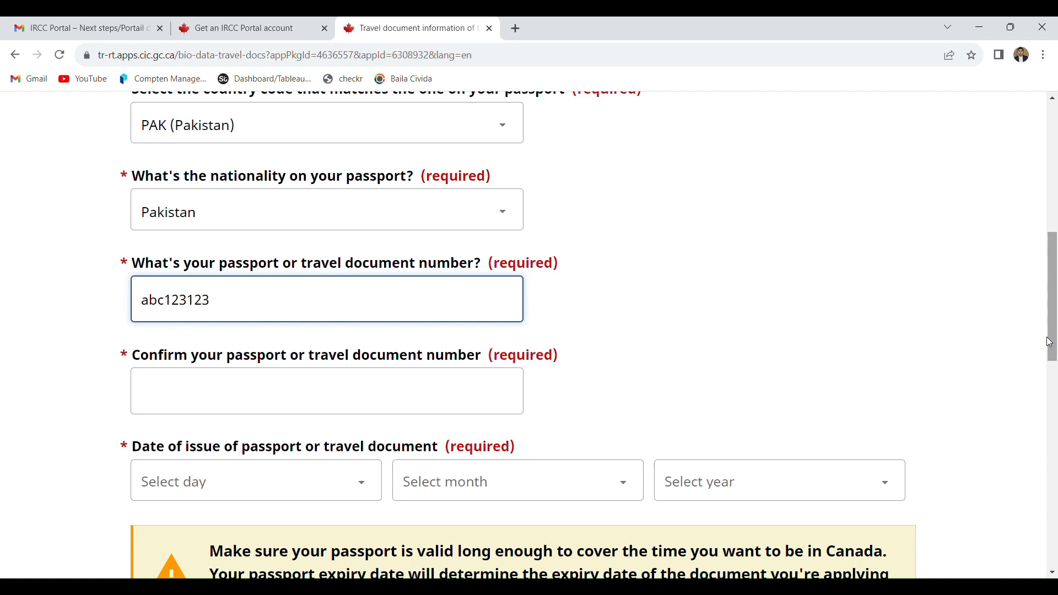
{"action": "left_click", "coordinate": [240, 402]}
{"action": "type", "text": "abc123123"}
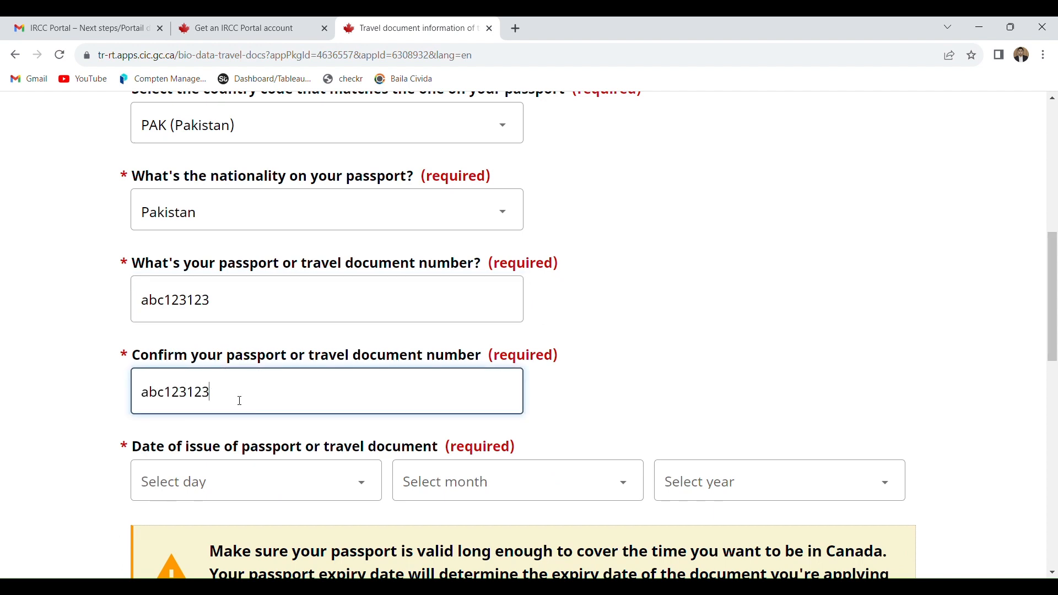
- Set the passport's date of issue to 10 September 2017
{"action": "left_click", "coordinate": [260, 489]}
{"action": "type", "text": "10"}
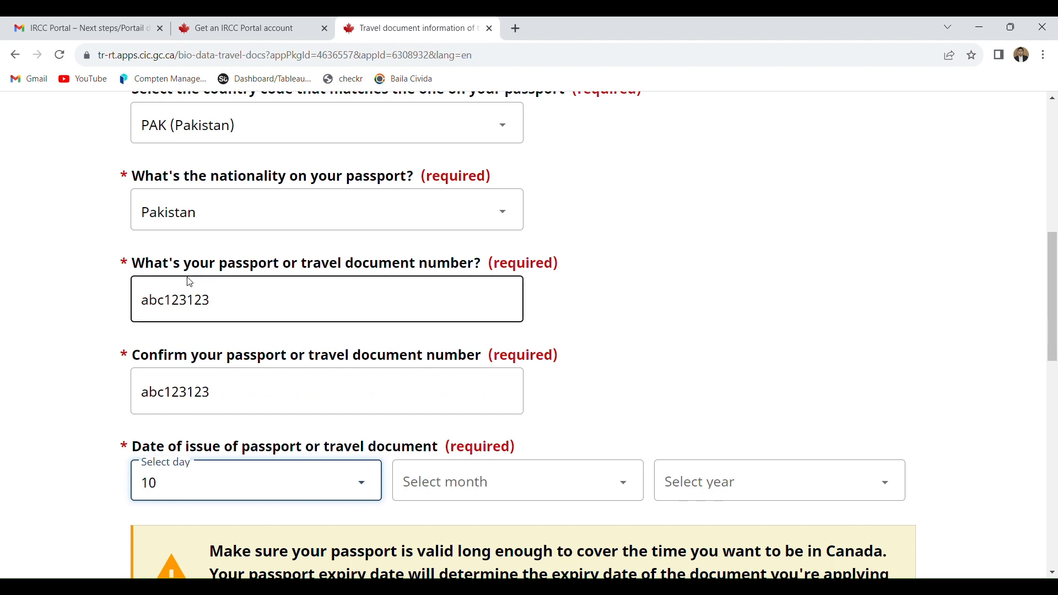
{"action": "left_click", "coordinate": [517, 489]}
{"action": "type", "text": "s"}
{"action": "left_click", "coordinate": [694, 488]}
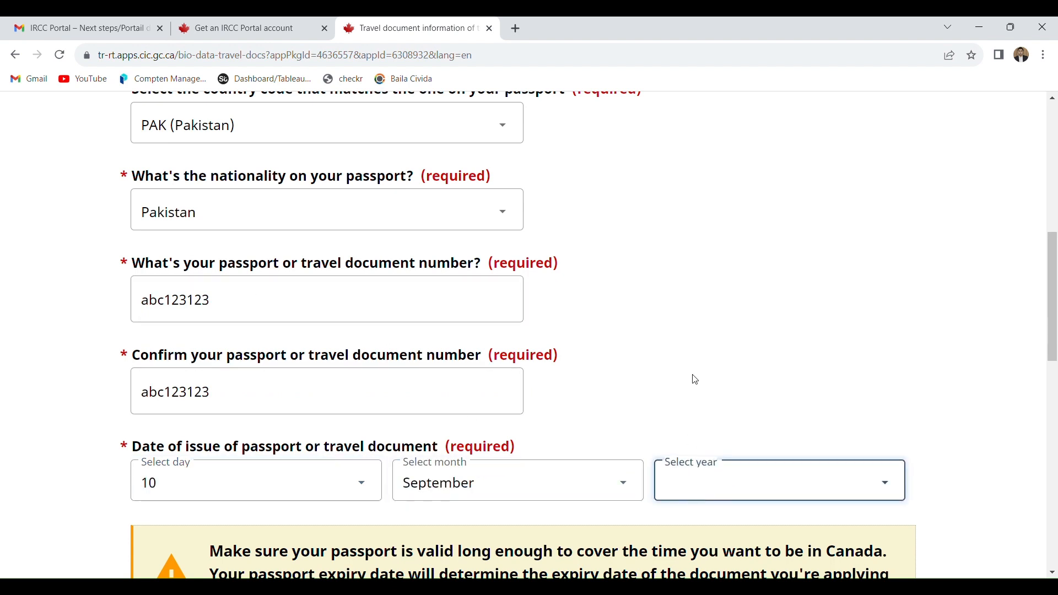
{"action": "type", "text": "2017"}
- Set the passport's date of expiry to 2 January 2030
{"action": "left_click_drag", "start_coordinate": [1052, 271], "coordinate": [1055, 380]}
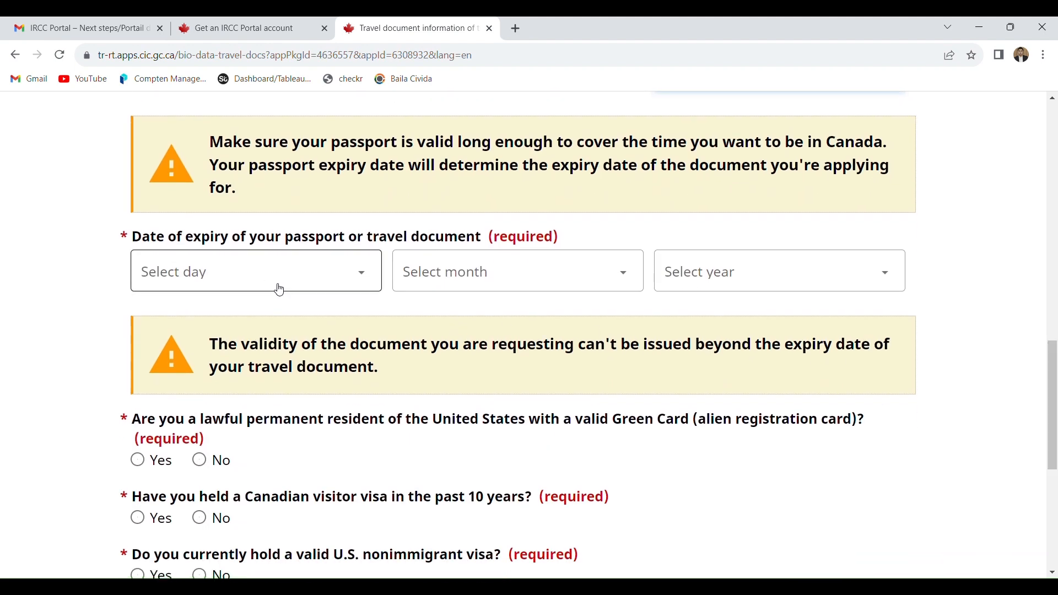
{"action": "left_click", "coordinate": [276, 287]}
{"action": "left_click", "coordinate": [182, 336]}
{"action": "left_click", "coordinate": [431, 287]}
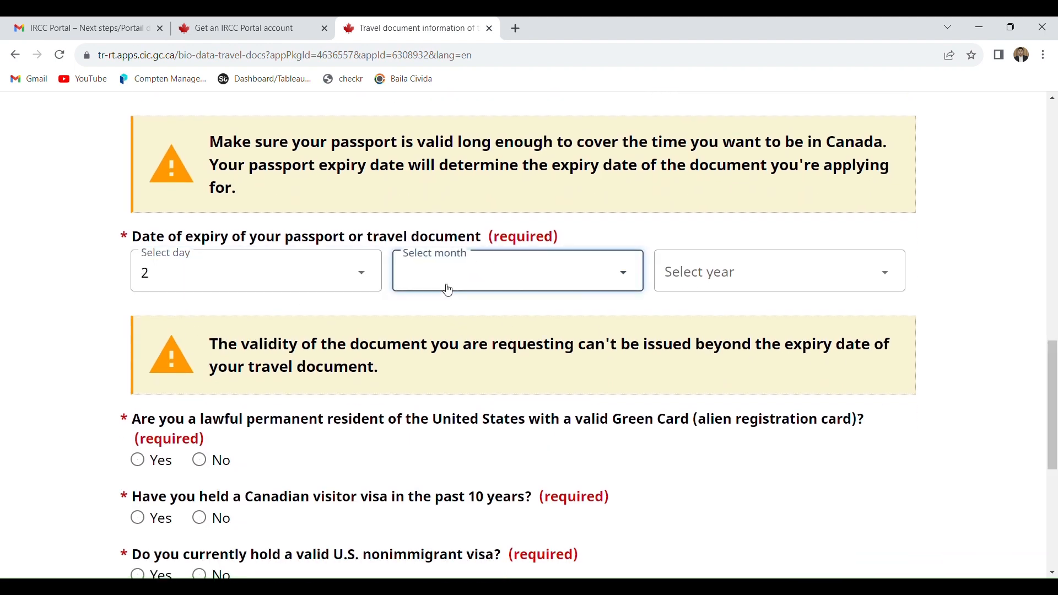
{"action": "left_click", "coordinate": [441, 323]}
{"action": "left_click", "coordinate": [689, 281]}
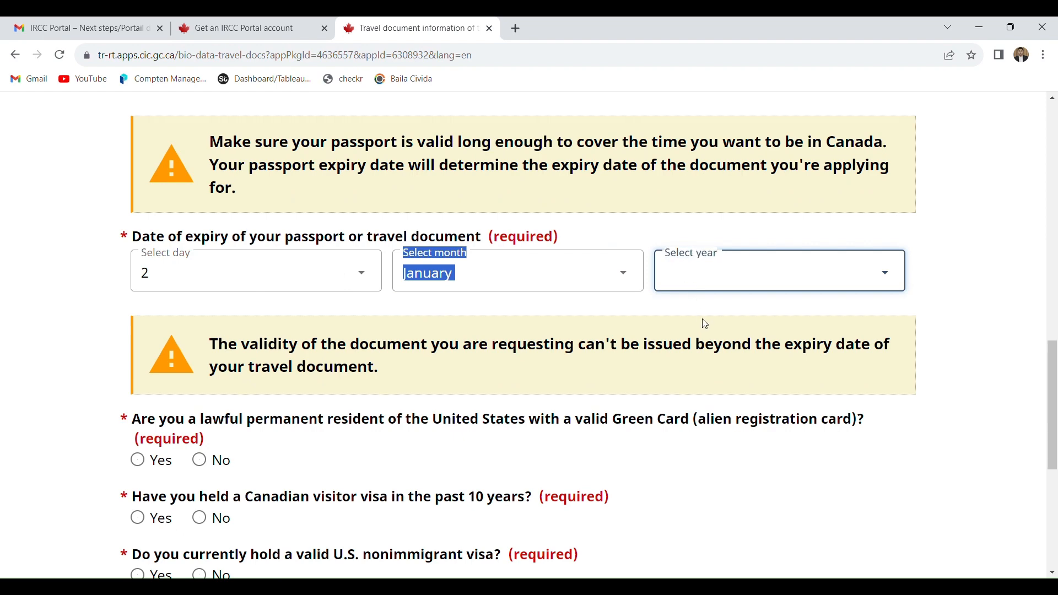
{"action": "type", "text": "2030"}
- Answer No to the Green Card, past Canadian visa and U.S. visa questions and Yes to travelling by air, then save and continue
{"action": "left_click_drag", "start_coordinate": [1055, 405], "coordinate": [1054, 463]}
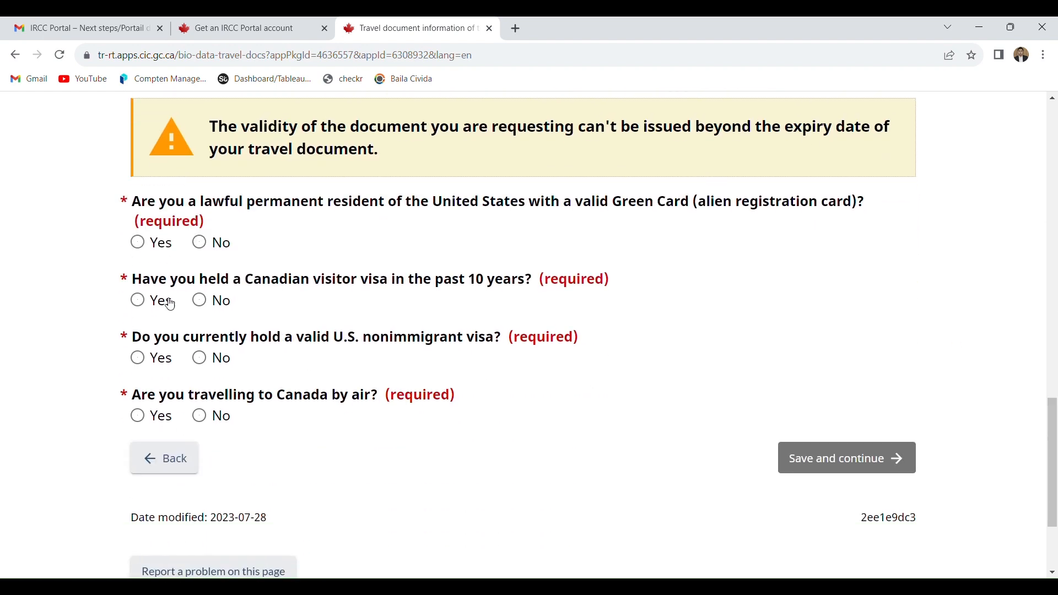
{"action": "left_click", "coordinate": [217, 246]}
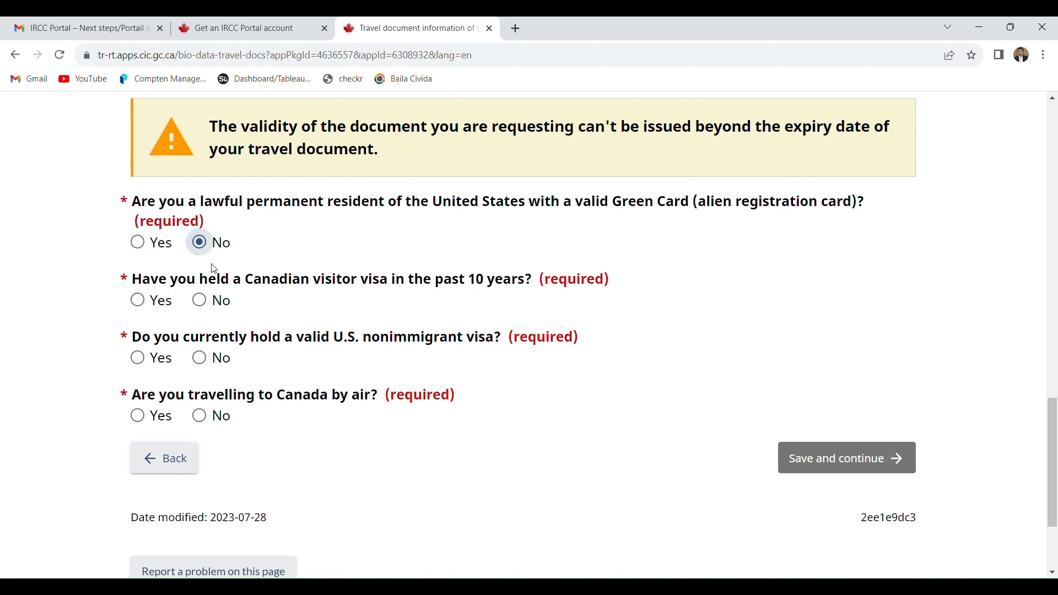
{"action": "left_click", "coordinate": [223, 316]}
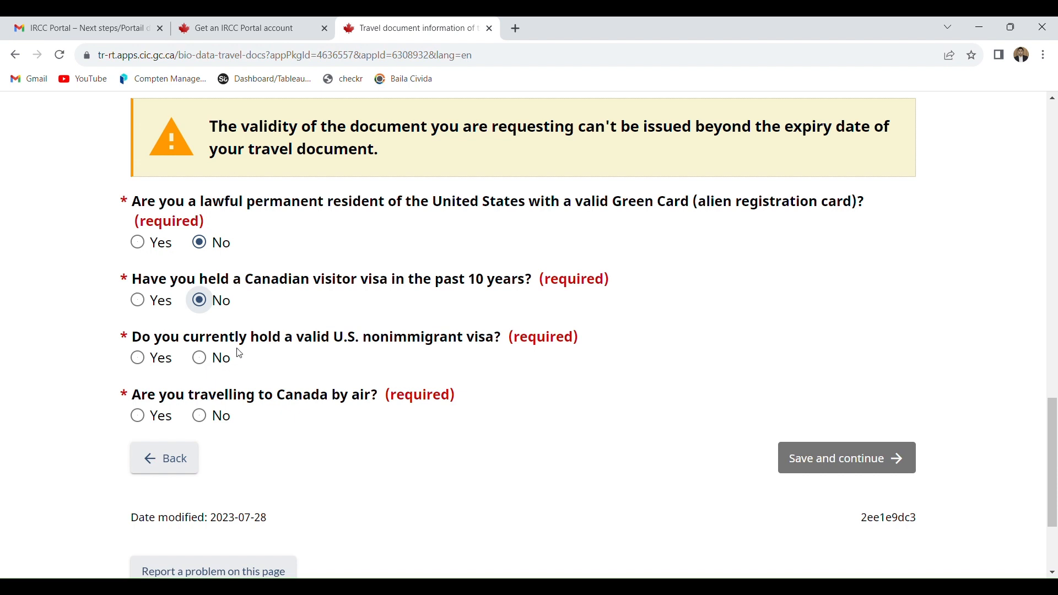
{"action": "left_click", "coordinate": [208, 361]}
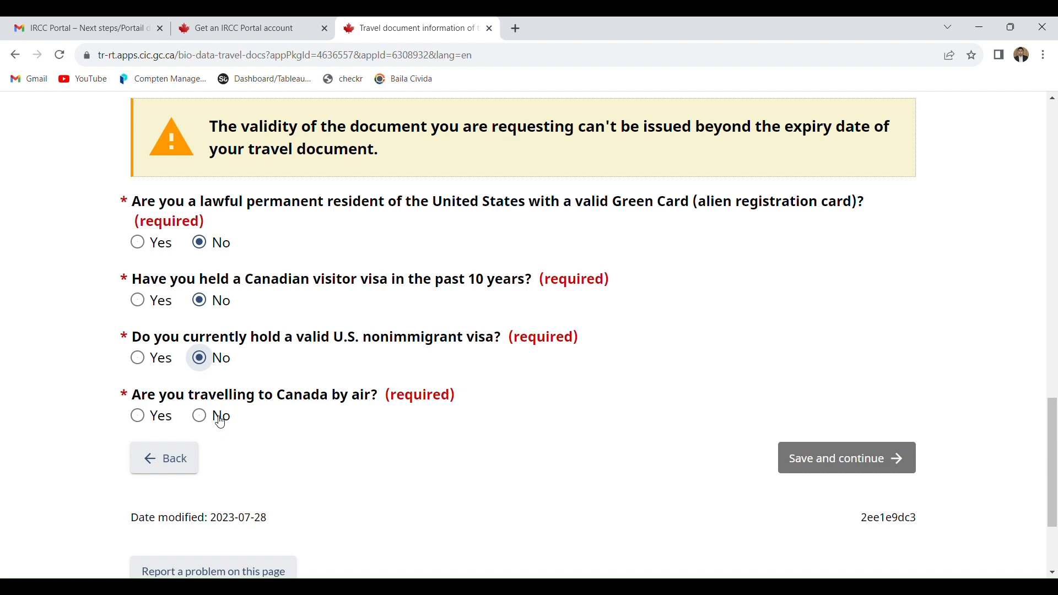
{"action": "left_click", "coordinate": [166, 419]}
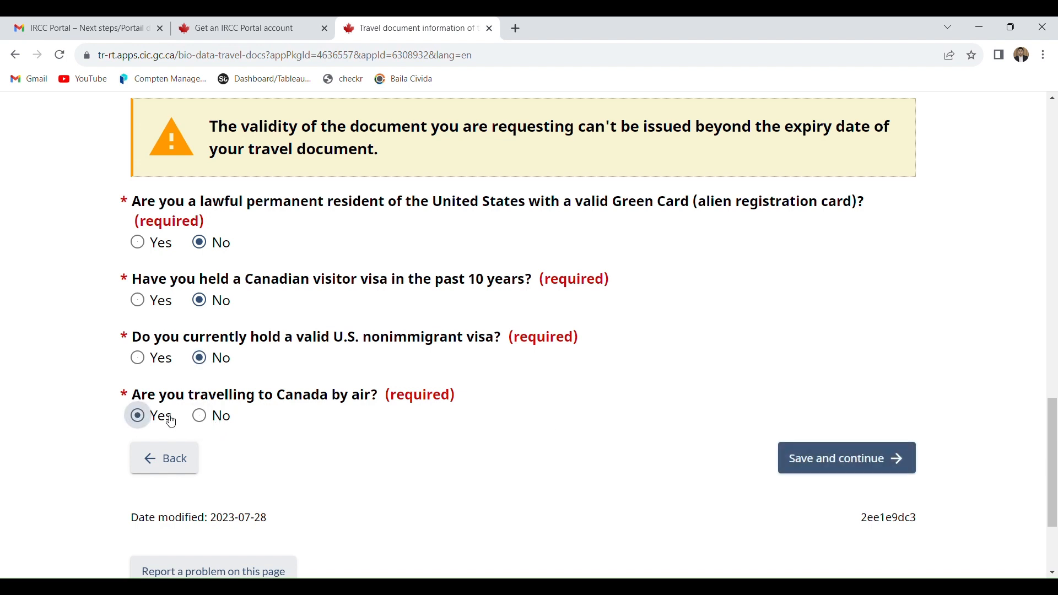
{"action": "left_click", "coordinate": [869, 464]}
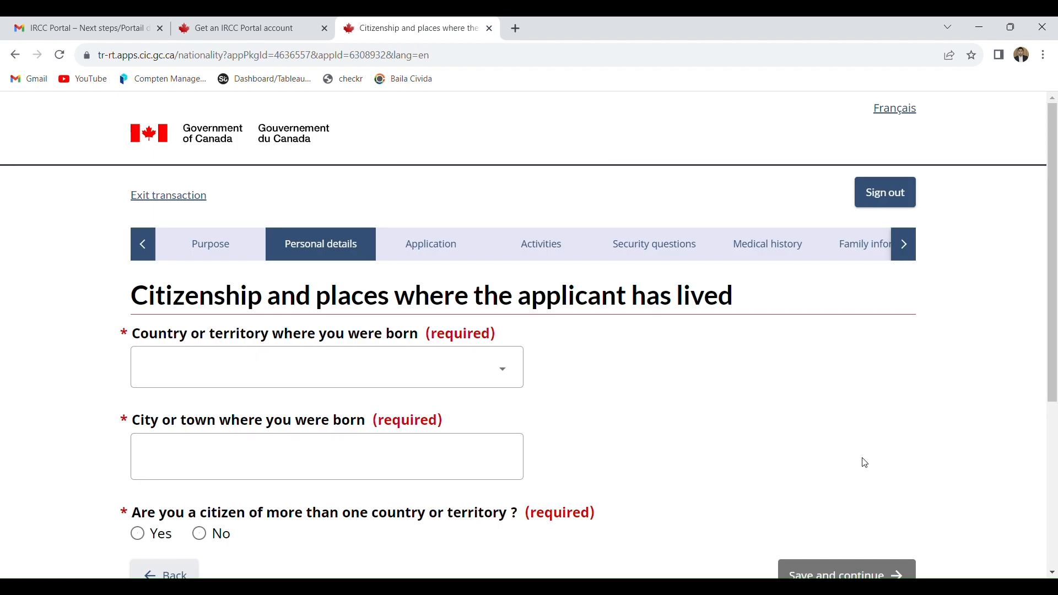
- Set the applicant's country of birth to Pakistan and the city of birth to peshawar
{"action": "left_click", "coordinate": [458, 379]}
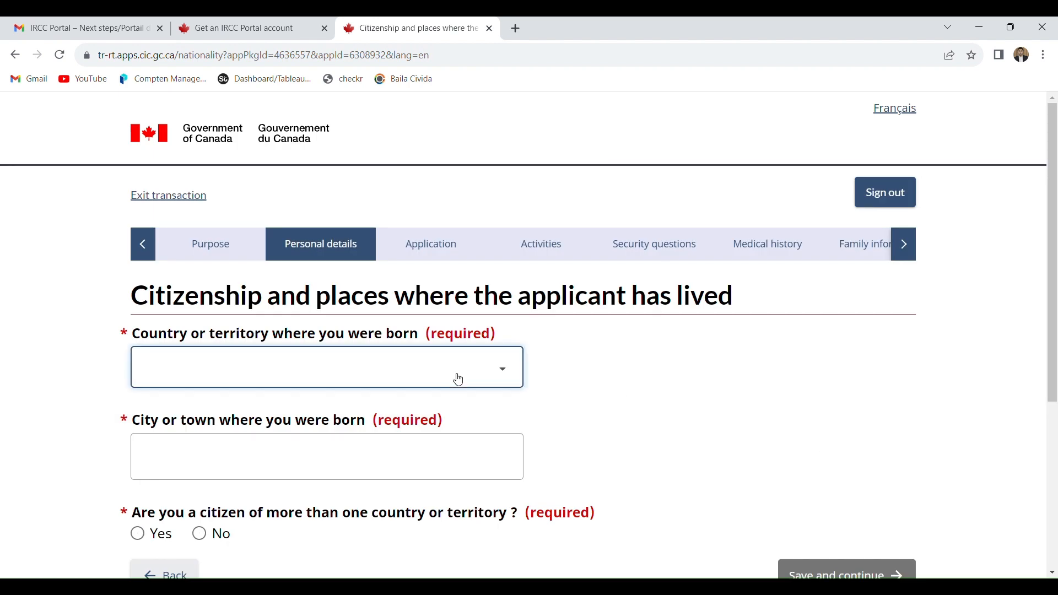
{"action": "key", "text": "p"}
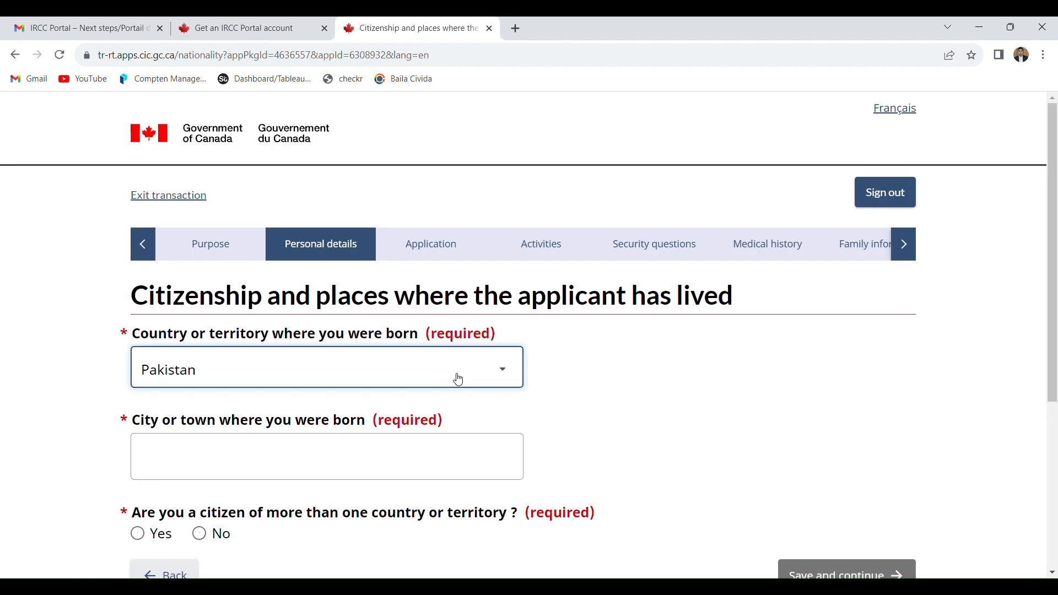
{"action": "left_click", "coordinate": [354, 467]}
{"action": "type", "text": "peshawar"}
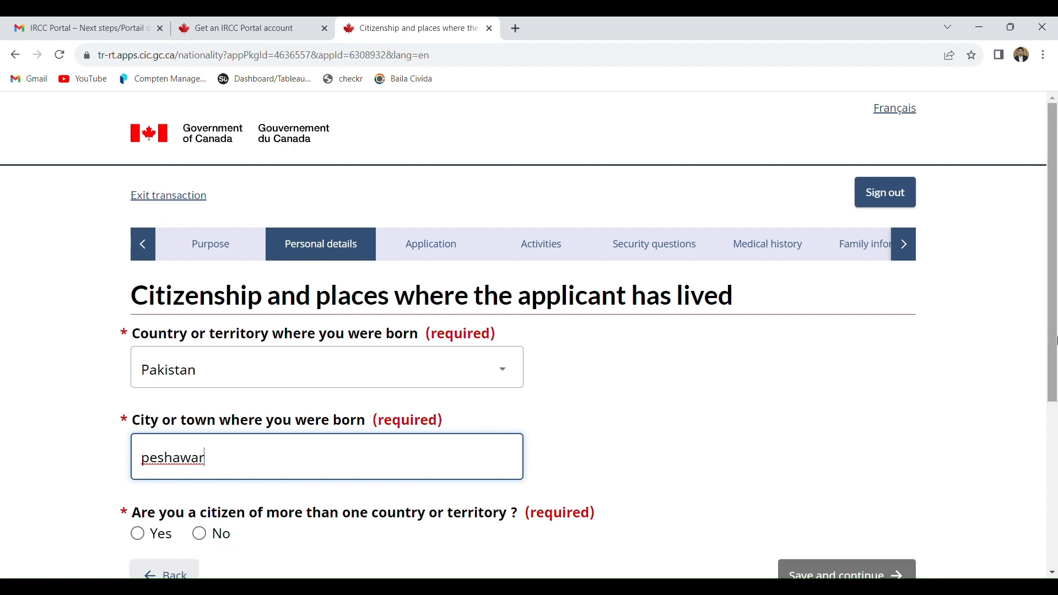
- Answer No to holding multiple citizenships and declare citizenship of Pakistan since birth
{"action": "scroll", "coordinate": [304, 422], "scroll_direction": "down", "scroll_amount": 2}
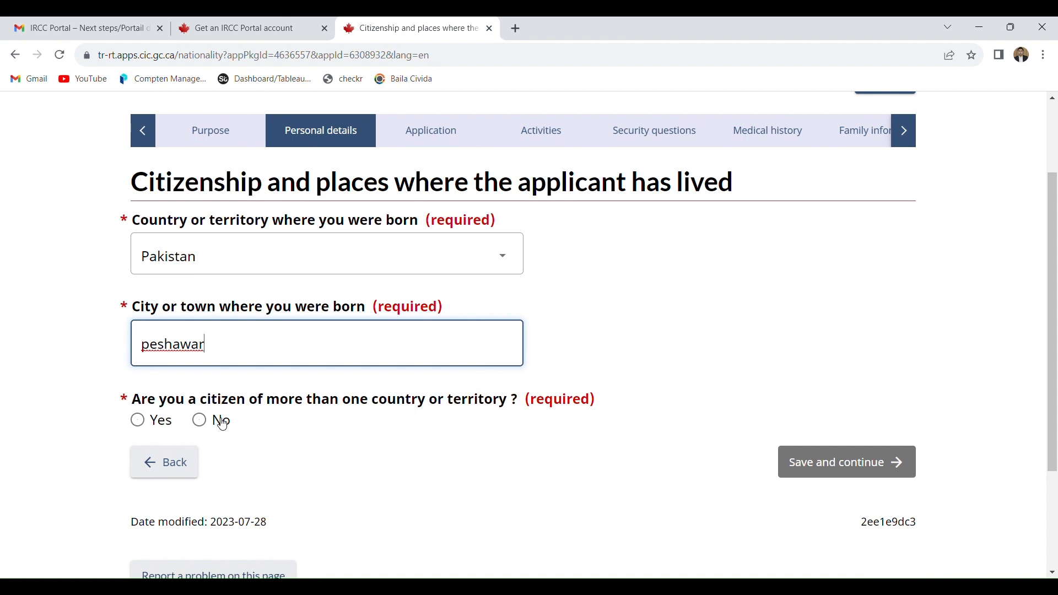
{"action": "left_click", "coordinate": [223, 424]}
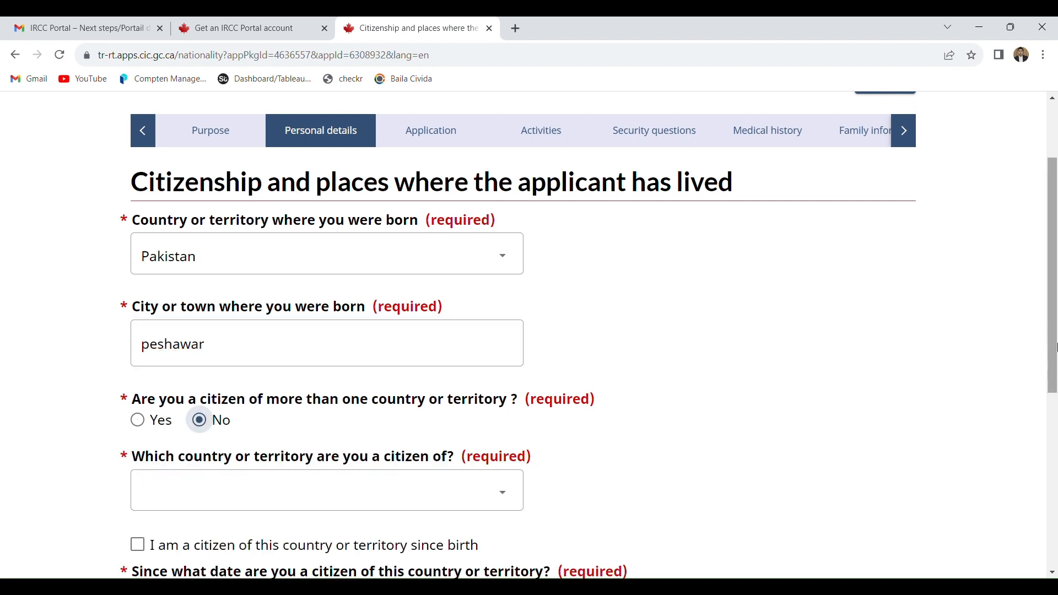
{"action": "scroll", "coordinate": [1055, 363], "scroll_direction": "down", "scroll_amount": 2}
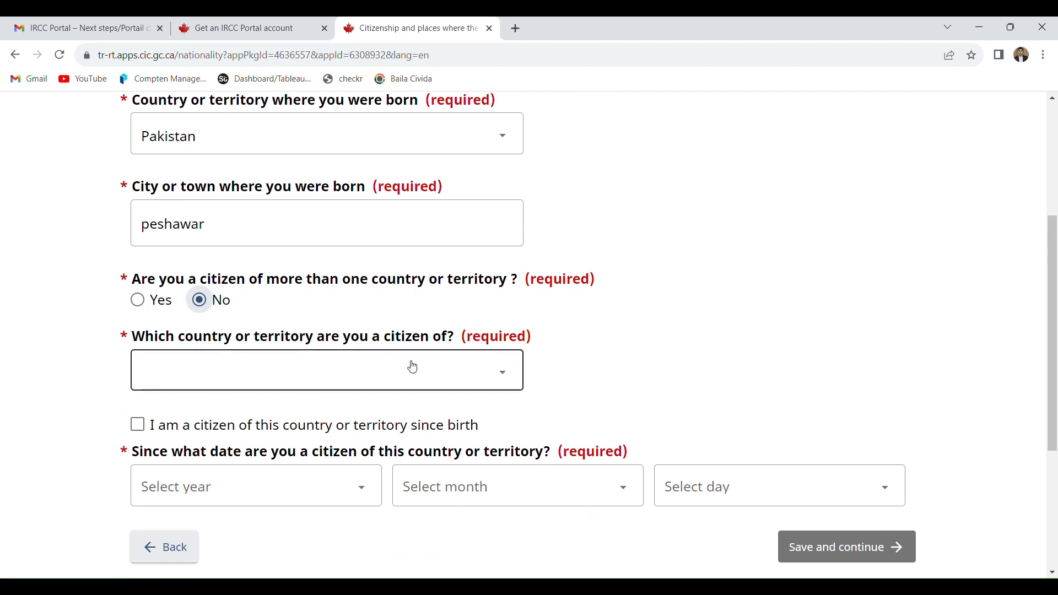
{"action": "left_click", "coordinate": [381, 374]}
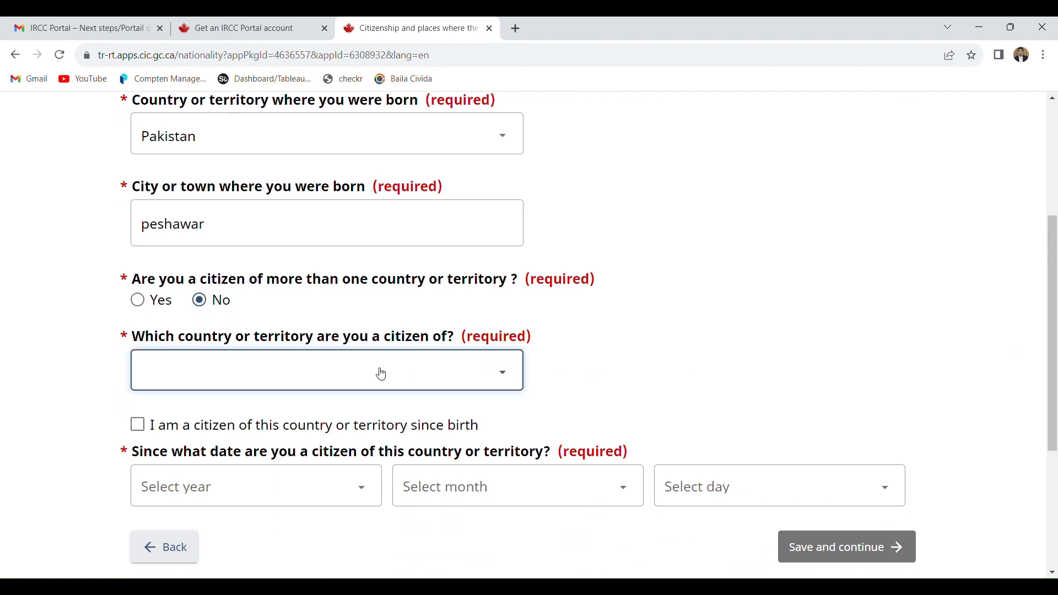
{"action": "key", "text": "p"}
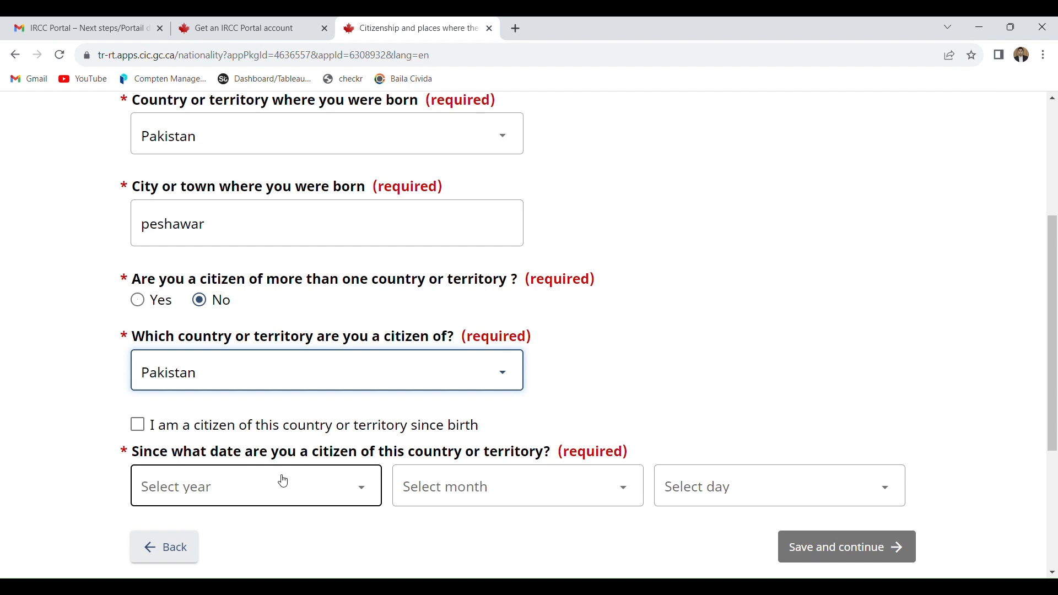
{"action": "left_click", "coordinate": [139, 433]}
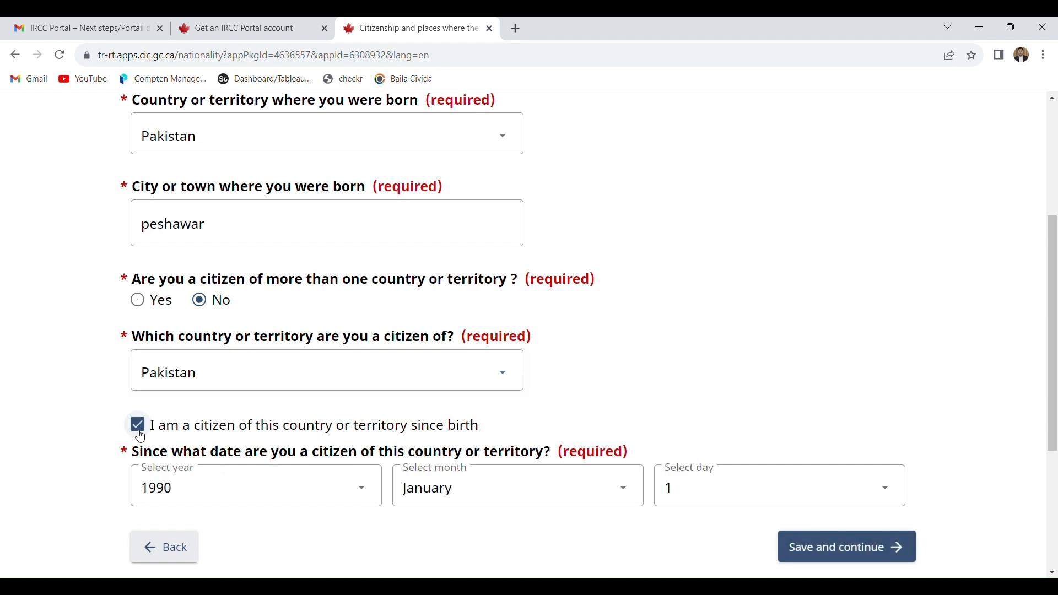
- Save the citizenship details, declare a valid national identity document, and enter and confirm its document number
{"action": "left_click", "coordinate": [872, 552]}
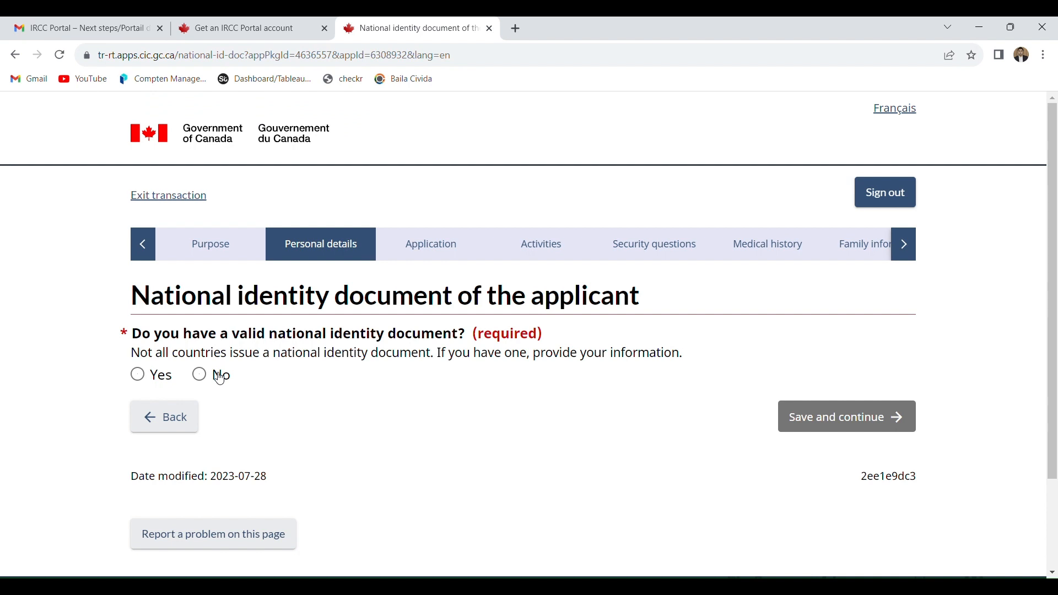
{"action": "left_click", "coordinate": [138, 375]}
{"action": "left_click", "coordinate": [218, 455]}
{"action": "type", "text": "123456"}
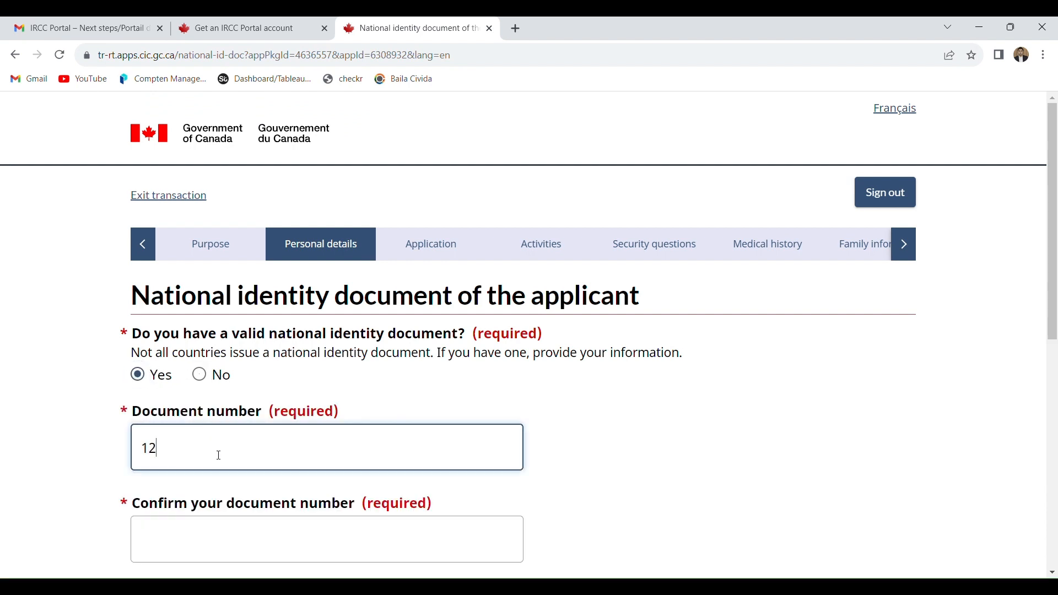
{"action": "left_click", "coordinate": [250, 532]}
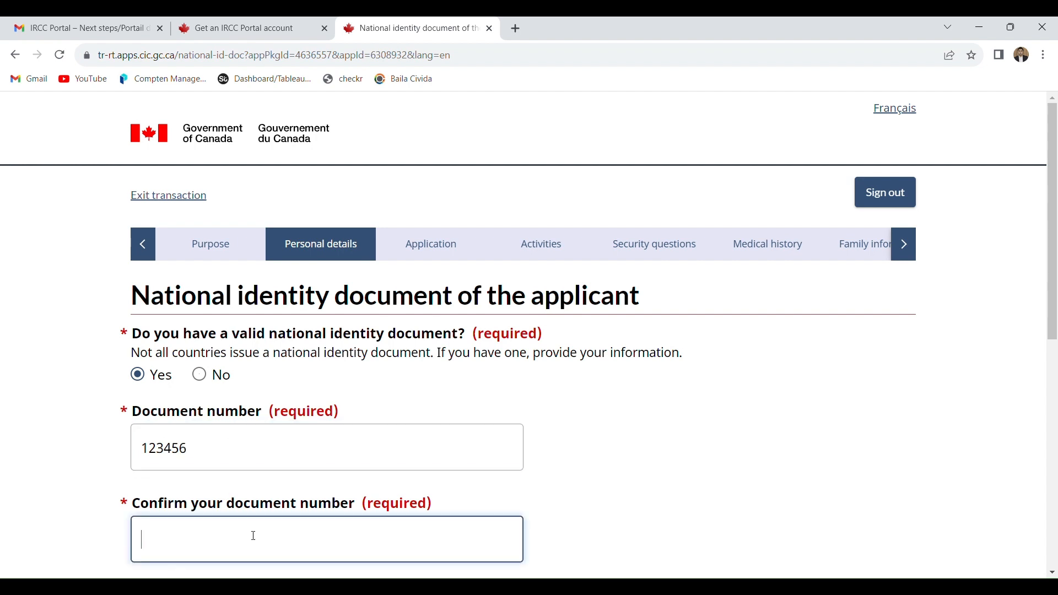
{"action": "type", "text": "123456"}
{"action": "left_click_drag", "start_coordinate": [1054, 315], "coordinate": [1054, 428]}
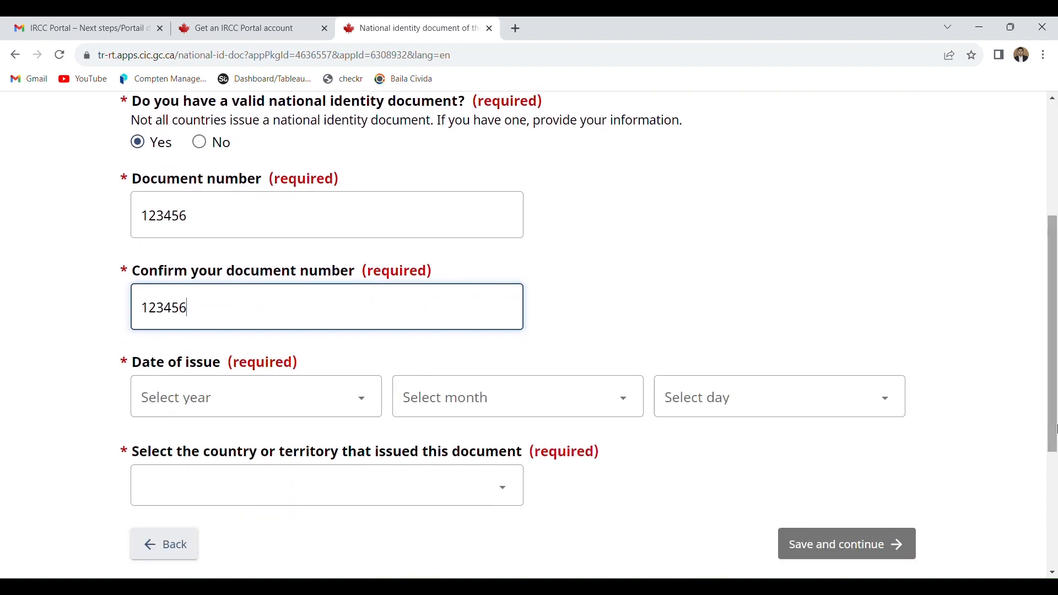
- Set the national identity document's date of issue to 2 July 2009
{"action": "left_click", "coordinate": [238, 391]}
{"action": "left_click", "coordinate": [226, 312]}
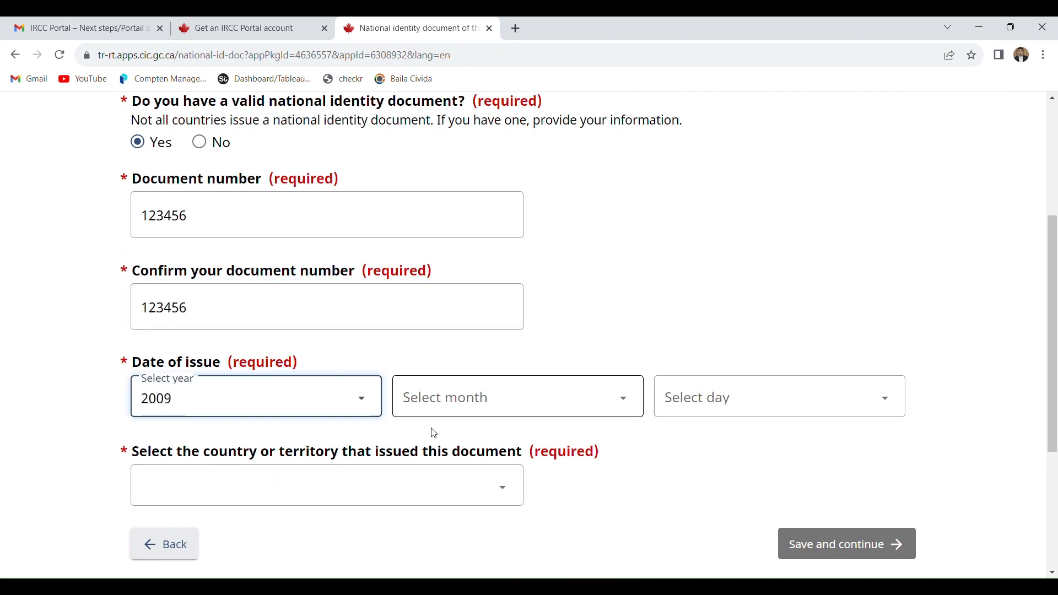
{"action": "left_click", "coordinate": [504, 411]}
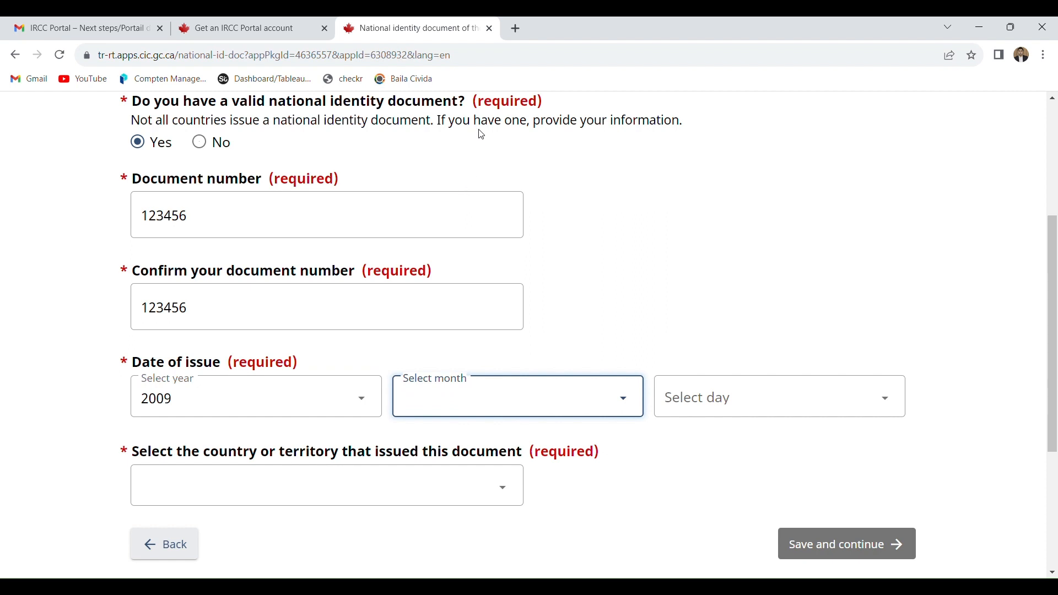
{"action": "left_click", "coordinate": [564, 262]}
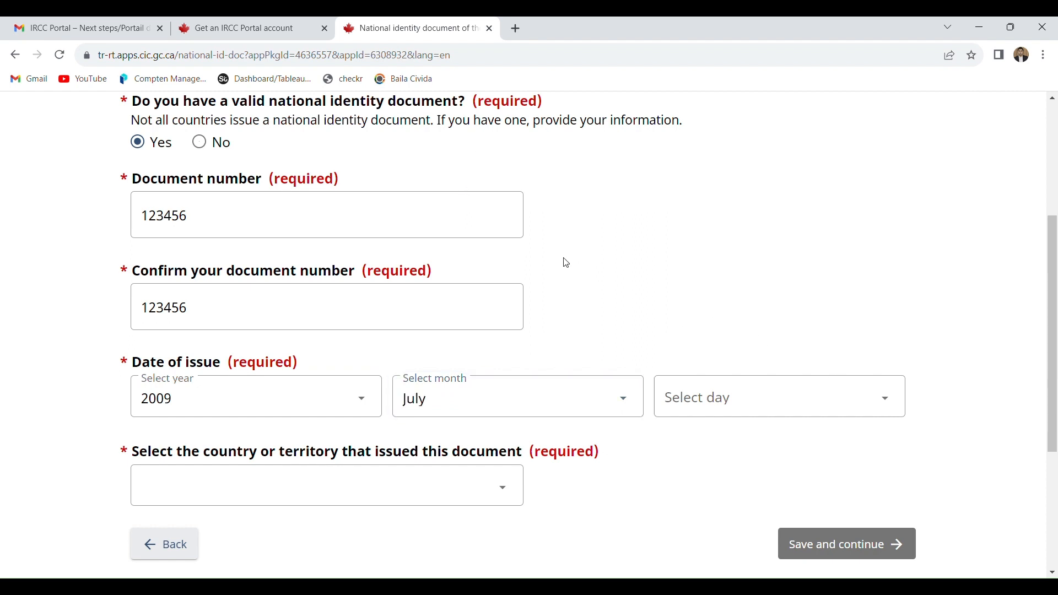
{"action": "left_click", "coordinate": [788, 388]}
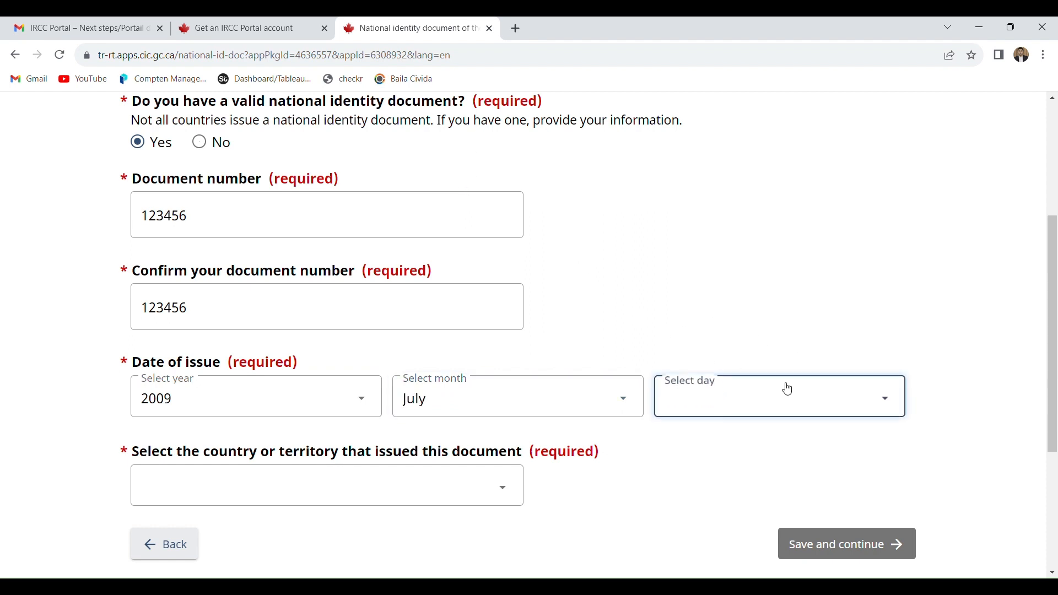
{"action": "left_click", "coordinate": [704, 76]}
- Set the identity document's issuing country to Pakistan, then answer No to having used another name, saving both pages
{"action": "left_click", "coordinate": [261, 497]}
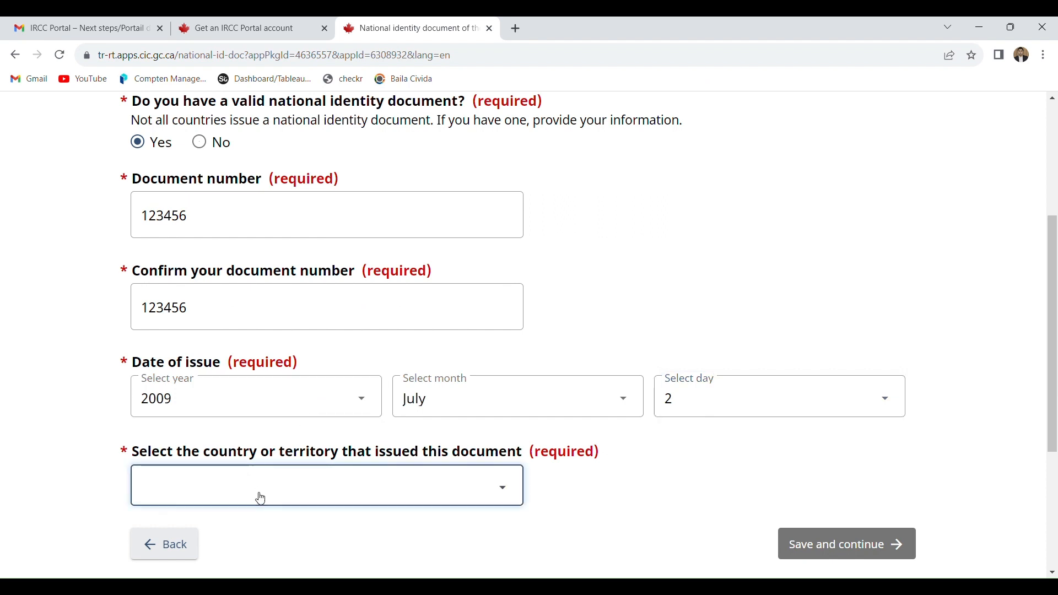
{"action": "key", "text": "p"}
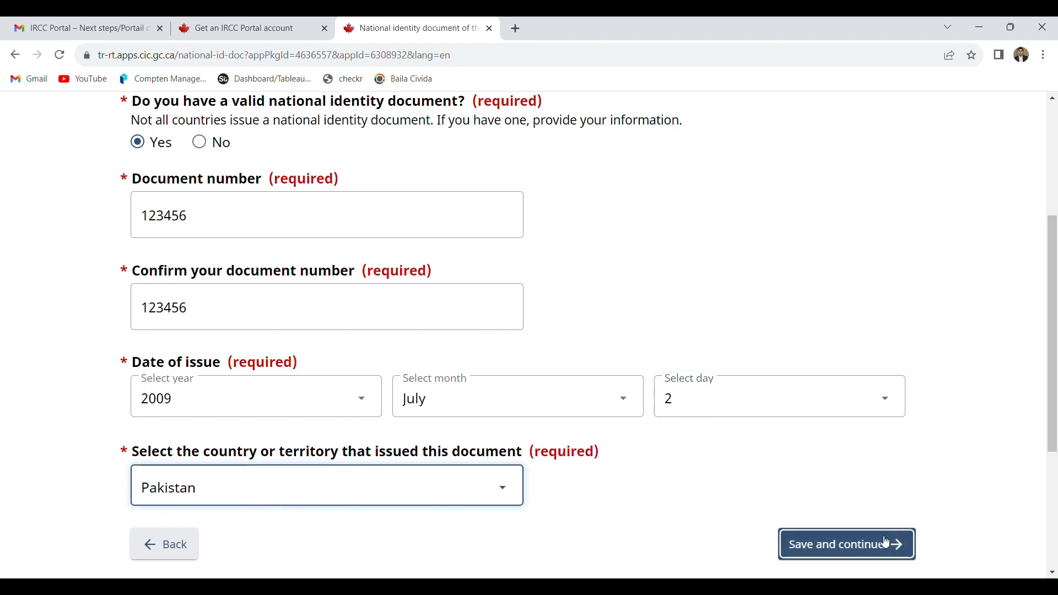
{"action": "left_click", "coordinate": [886, 543]}
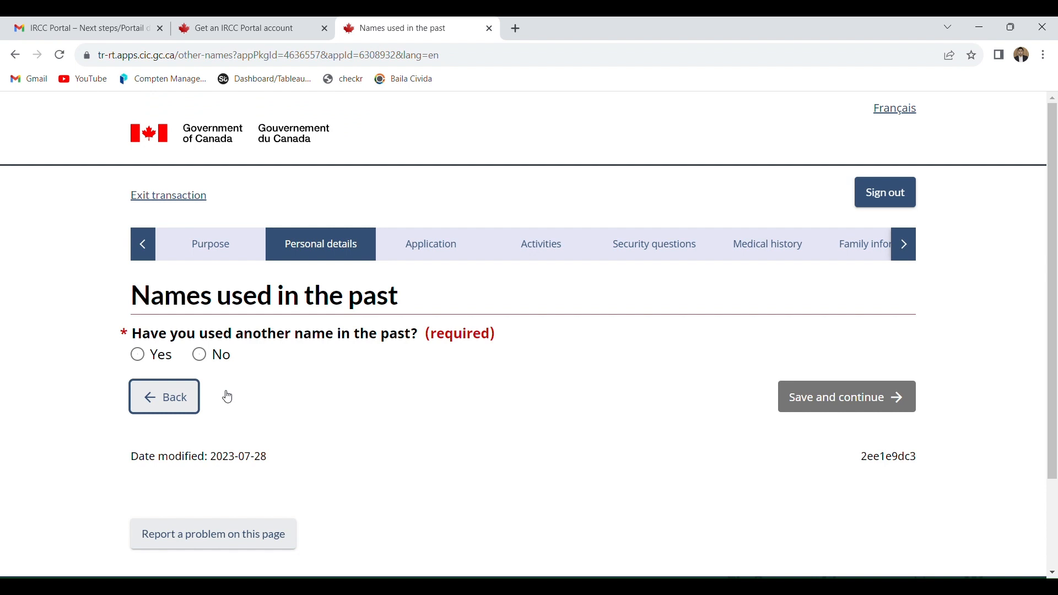
{"action": "left_click", "coordinate": [205, 357]}
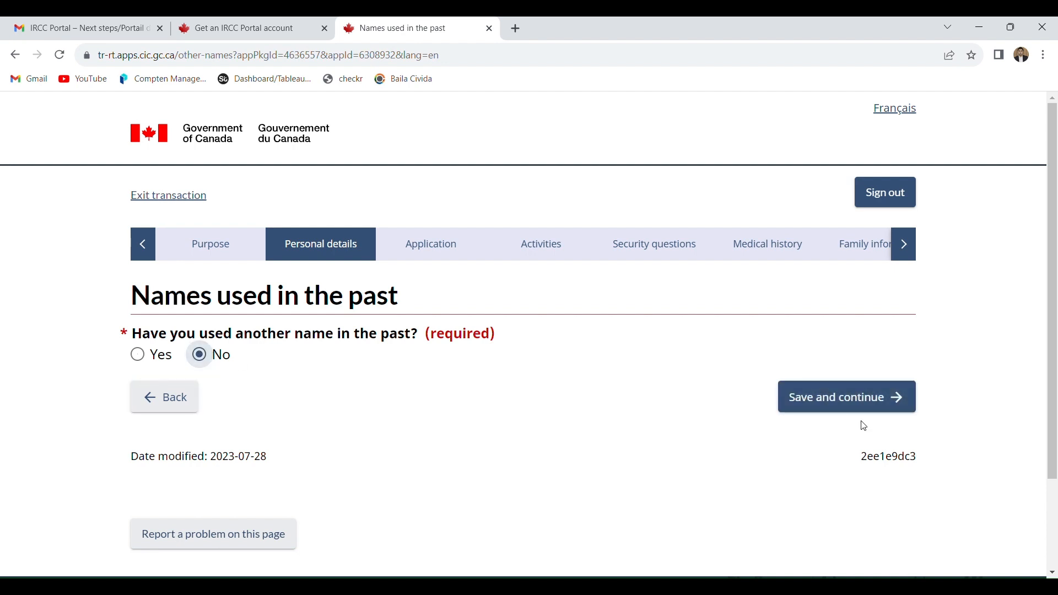
{"action": "left_click", "coordinate": [851, 397]}
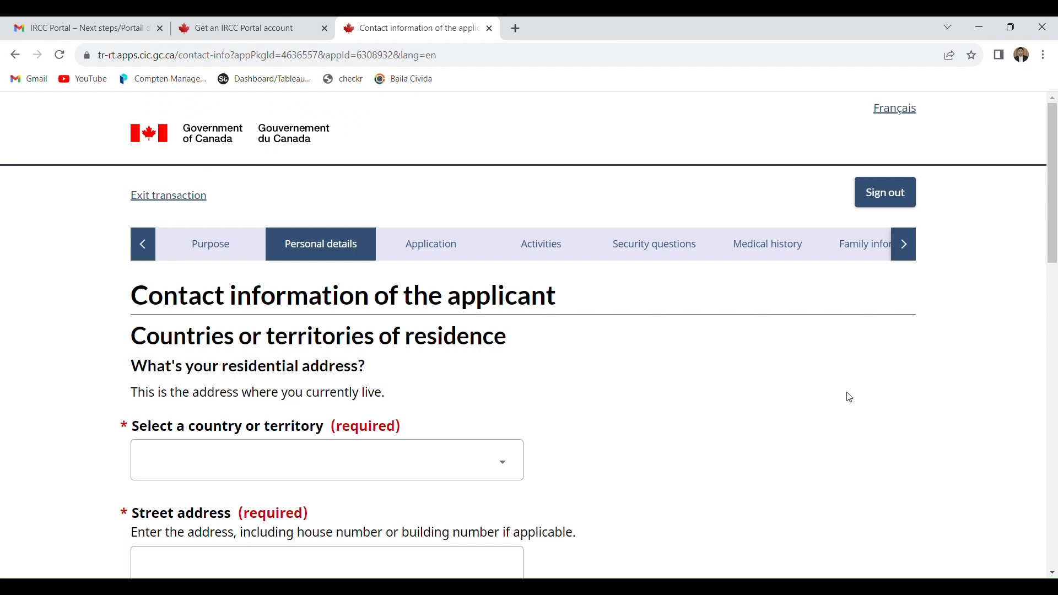
- Fill in the applicant's residential address with Pakistan as the country, plus the street address and city
{"action": "left_click", "coordinate": [433, 480]}
{"action": "left_click", "coordinate": [715, 391]}
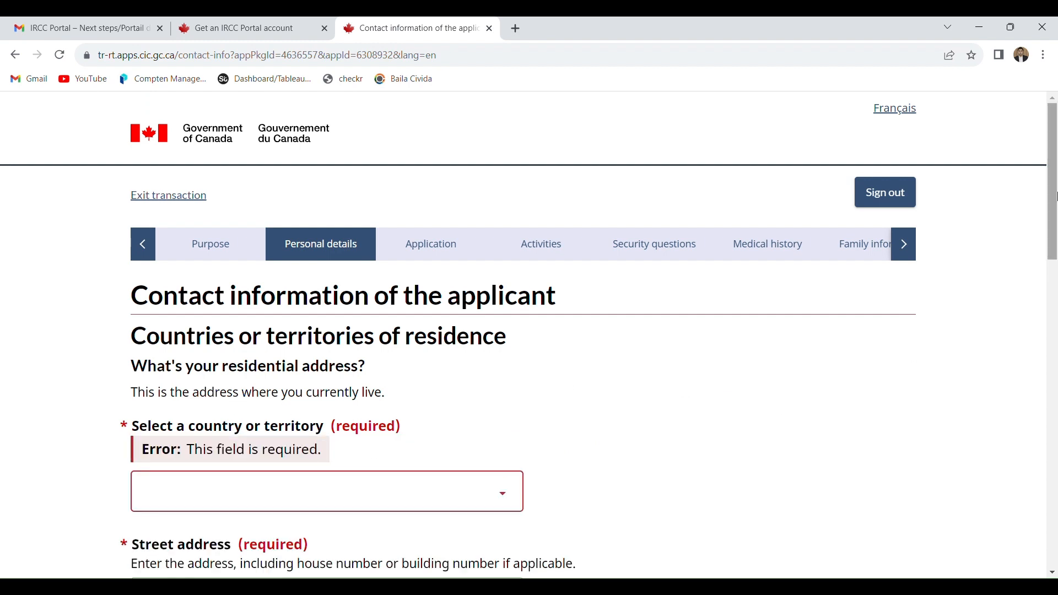
{"action": "scroll", "coordinate": [1055, 196], "scroll_direction": "down", "scroll_amount": 3}
{"action": "left_click", "coordinate": [461, 318]}
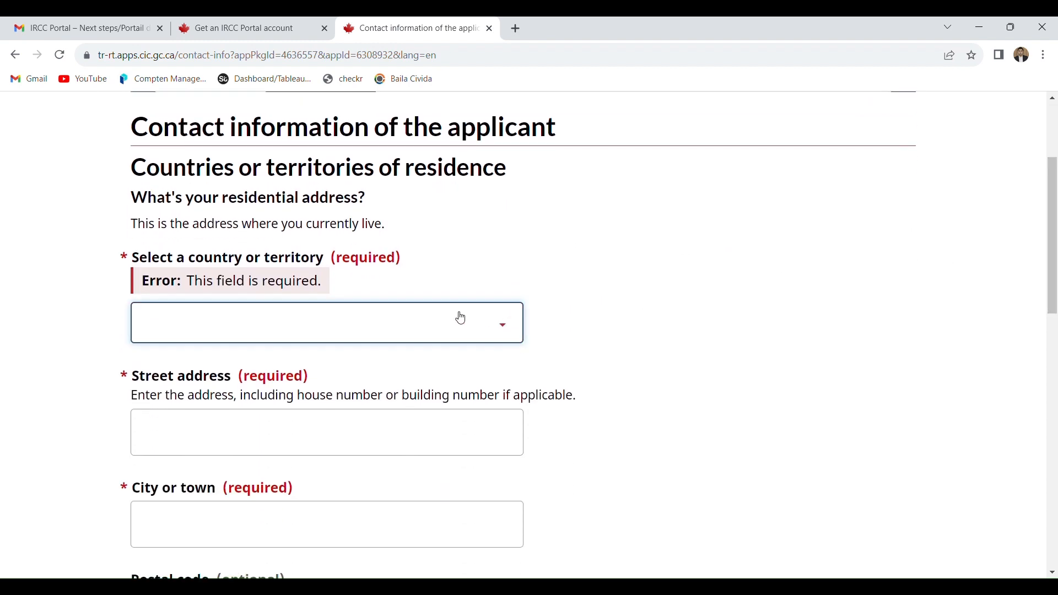
{"action": "key", "text": "p"}
{"action": "left_click", "coordinate": [317, 425]}
{"action": "type", "text": "123"}
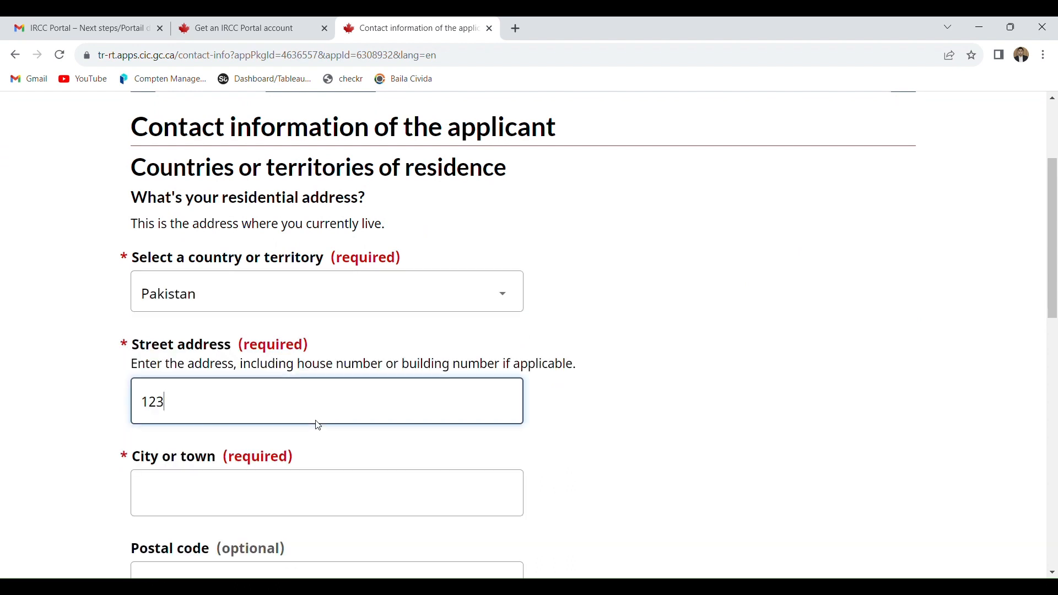
{"action": "left_click", "coordinate": [269, 498]}
{"action": "type", "text": "a"}
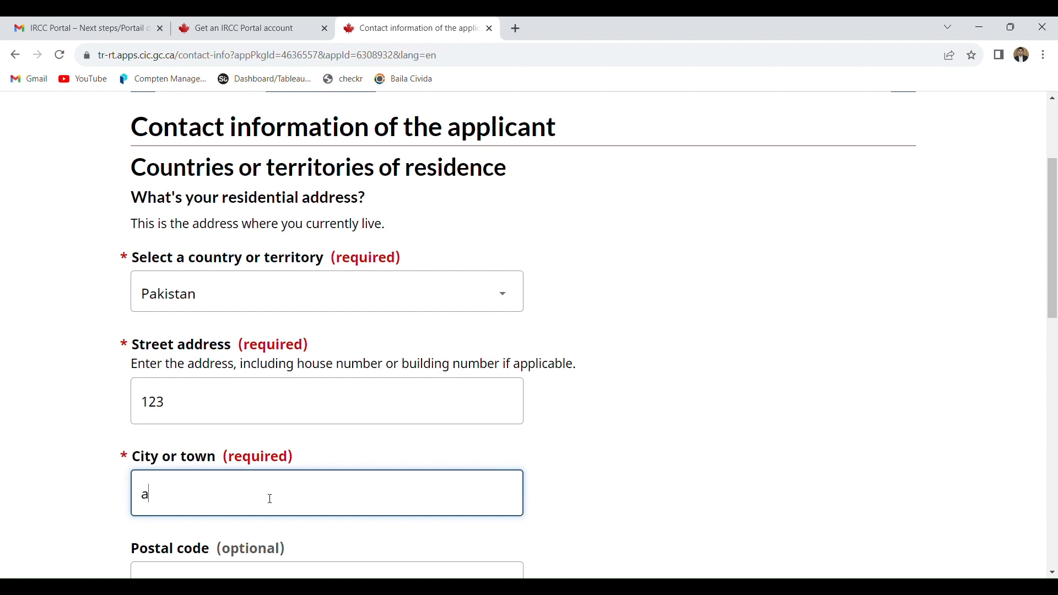
{"action": "type", "text": "bc"}
- Answer Yes to the mailing address being the same as the residential address, leaving the optional postal code empty
{"action": "left_click_drag", "start_coordinate": [1055, 248], "coordinate": [1055, 309]}
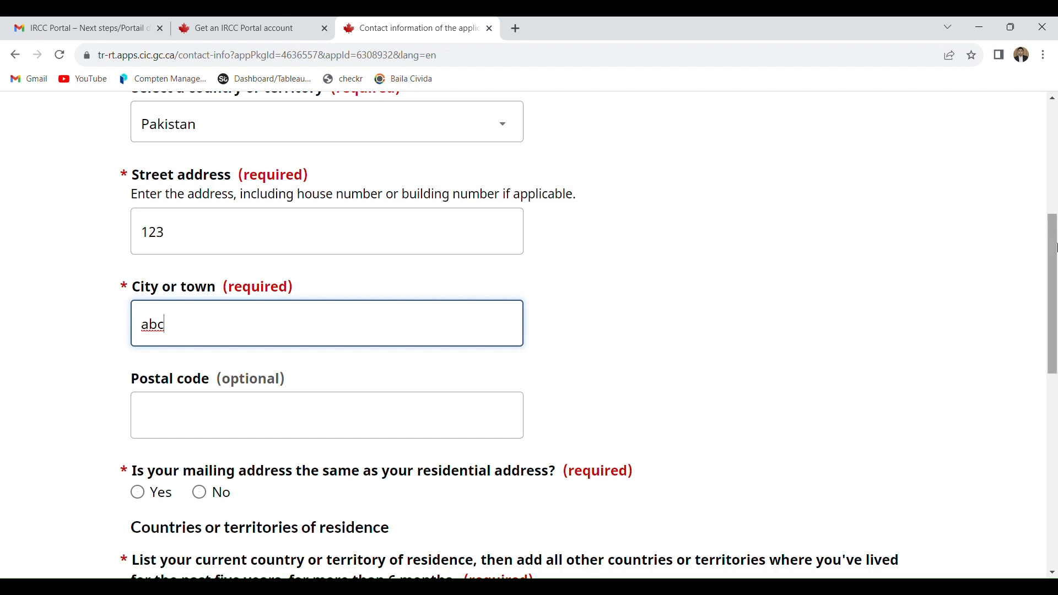
{"action": "scroll", "coordinate": [1056, 284], "scroll_direction": "down", "scroll_amount": 1}
{"action": "scroll", "coordinate": [1056, 284], "scroll_direction": "down", "scroll_amount": 1}
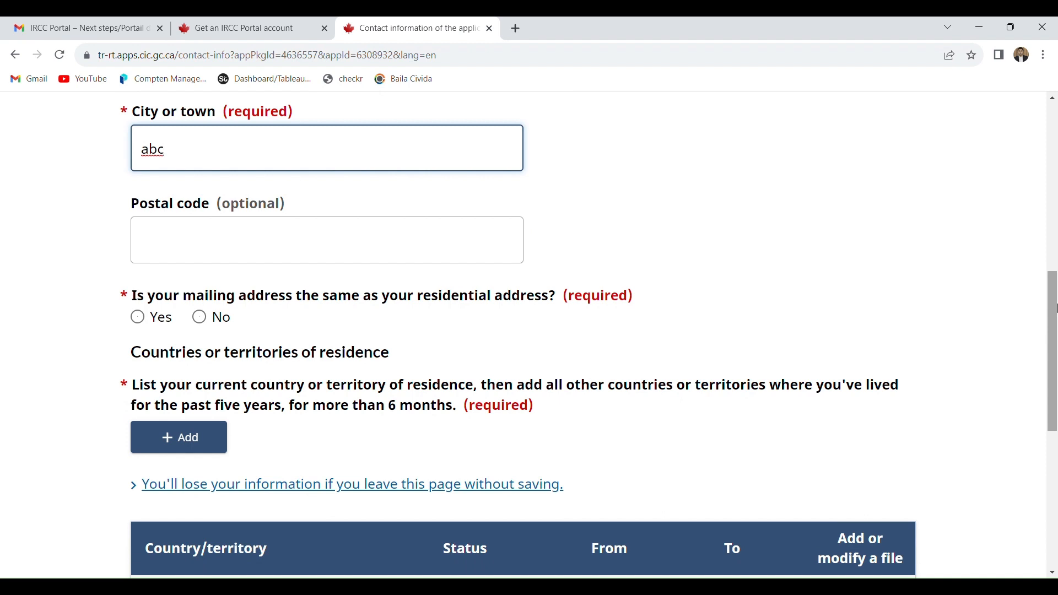
{"action": "left_click", "coordinate": [148, 324]}
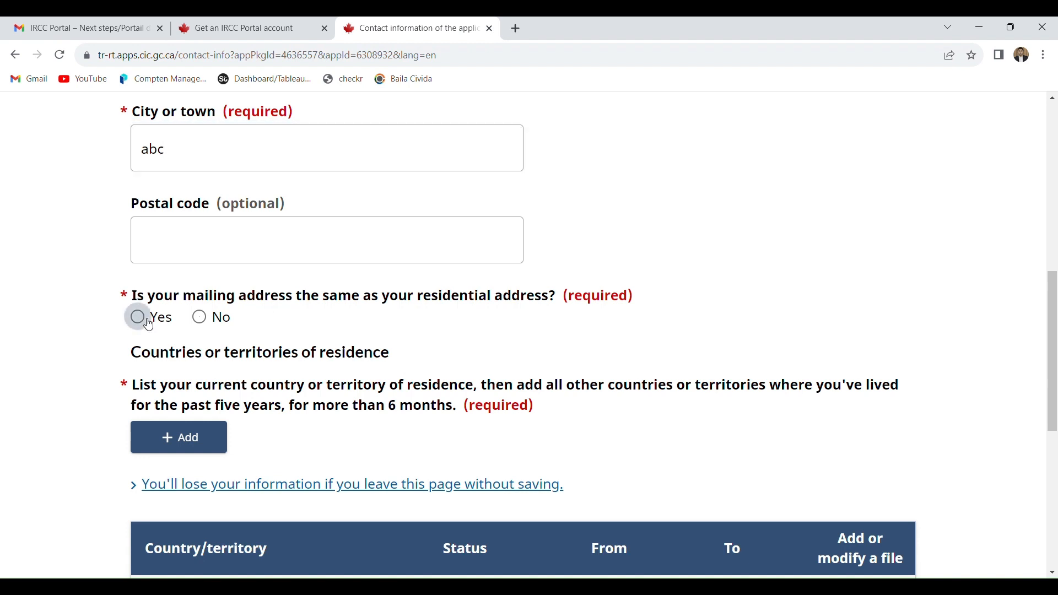
- Add a country of residence entry for Pakistan with the status Citizen
{"action": "left_click", "coordinate": [200, 438]}
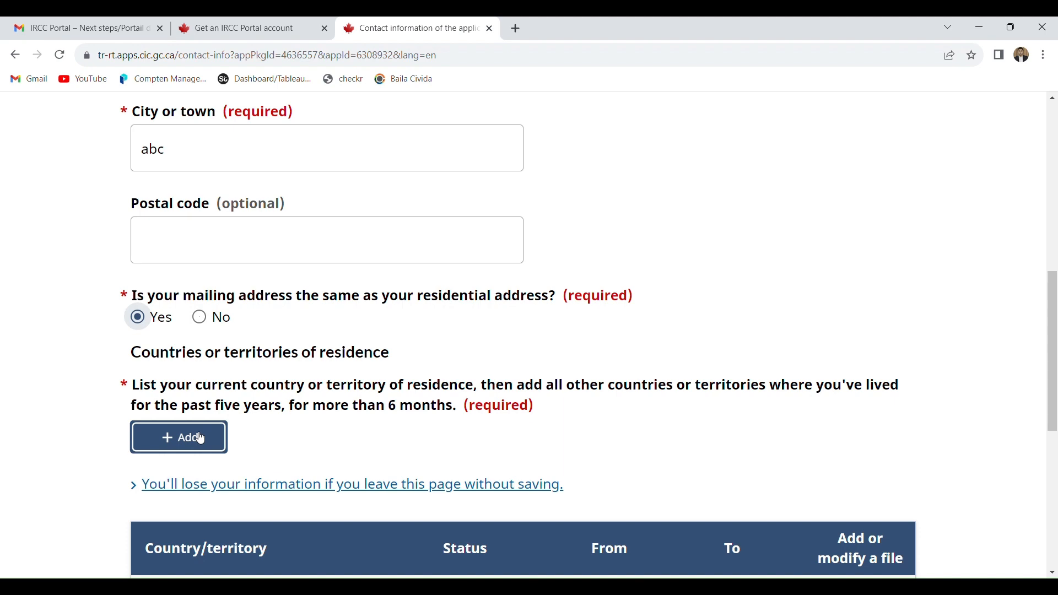
{"action": "left_click", "coordinate": [200, 438]}
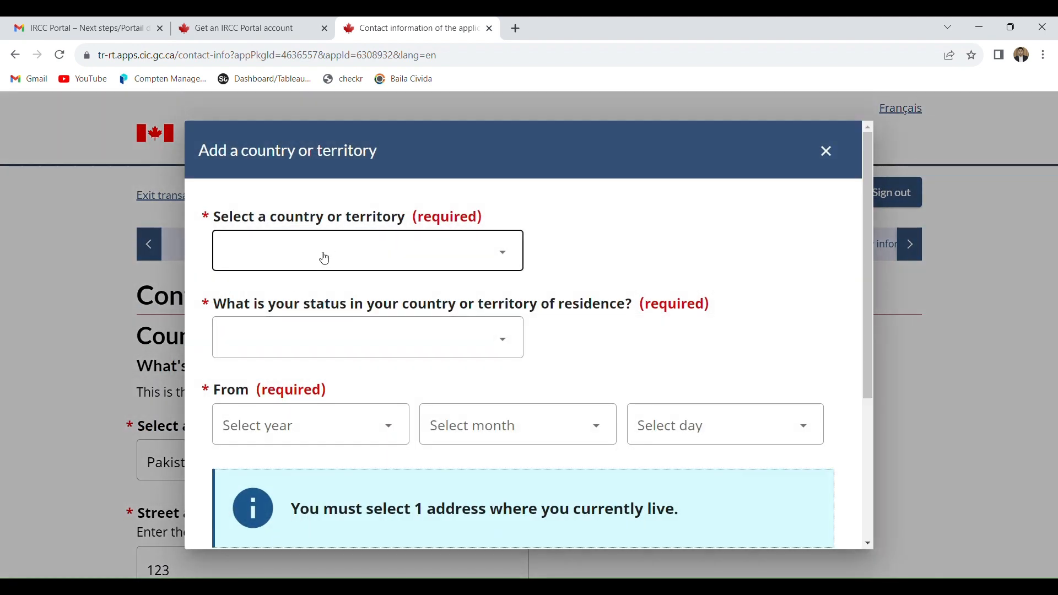
{"action": "left_click", "coordinate": [325, 258]}
{"action": "key", "text": "p"}
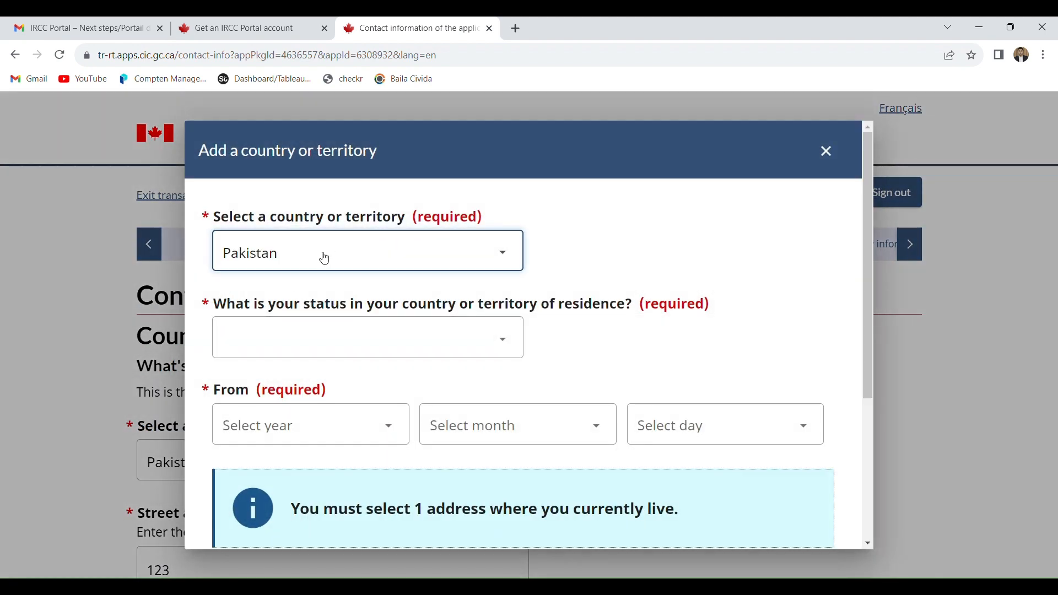
{"action": "left_click", "coordinate": [354, 336]}
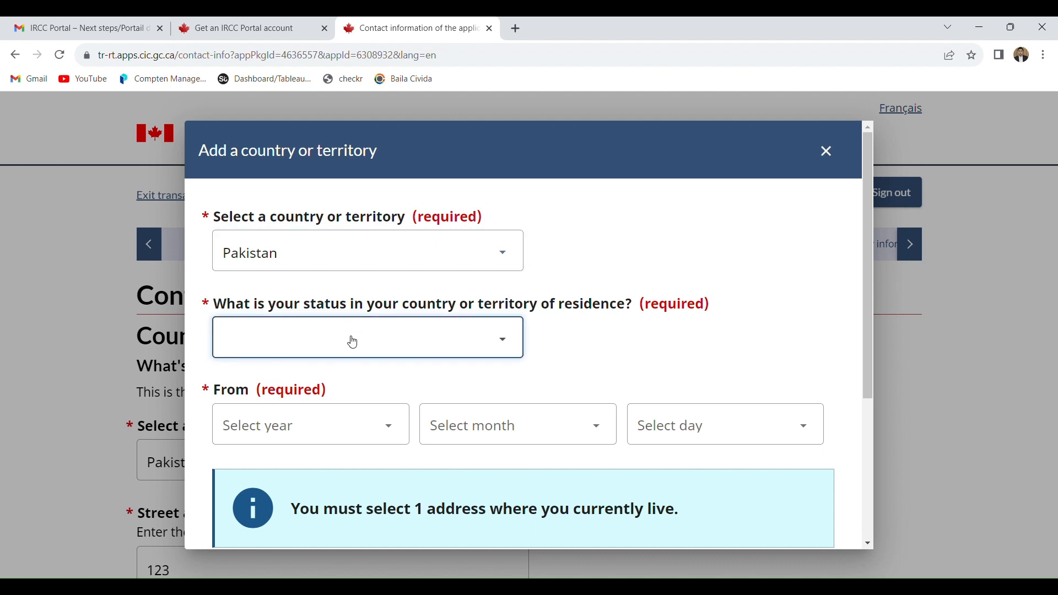
{"action": "key", "text": "c"}
- Mark the Pakistan residence entry as the place where the applicant currently lives
{"action": "left_click", "coordinate": [294, 425]}
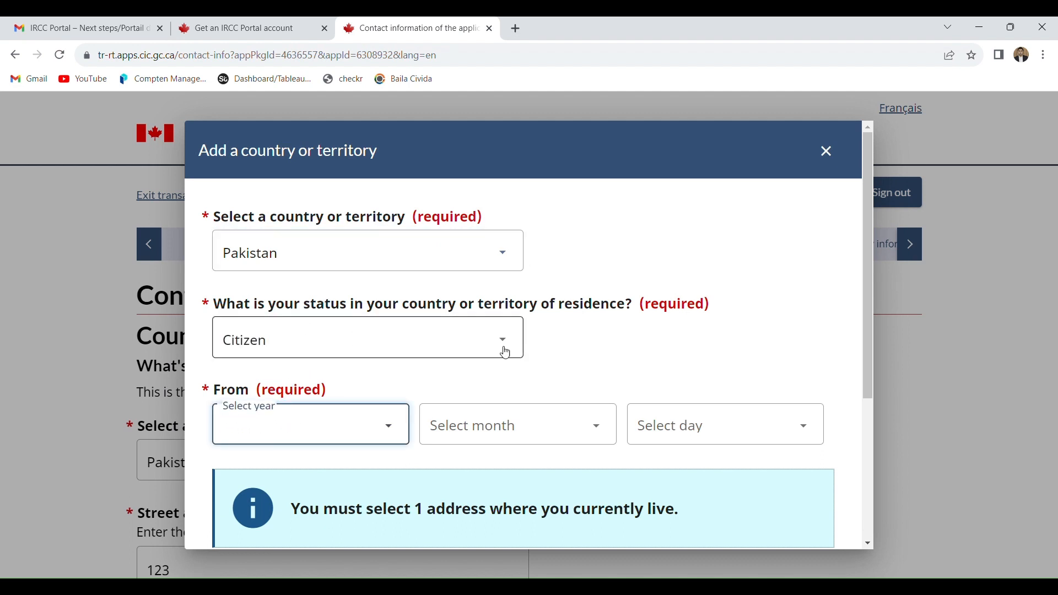
{"action": "left_click_drag", "start_coordinate": [867, 302], "coordinate": [871, 410]}
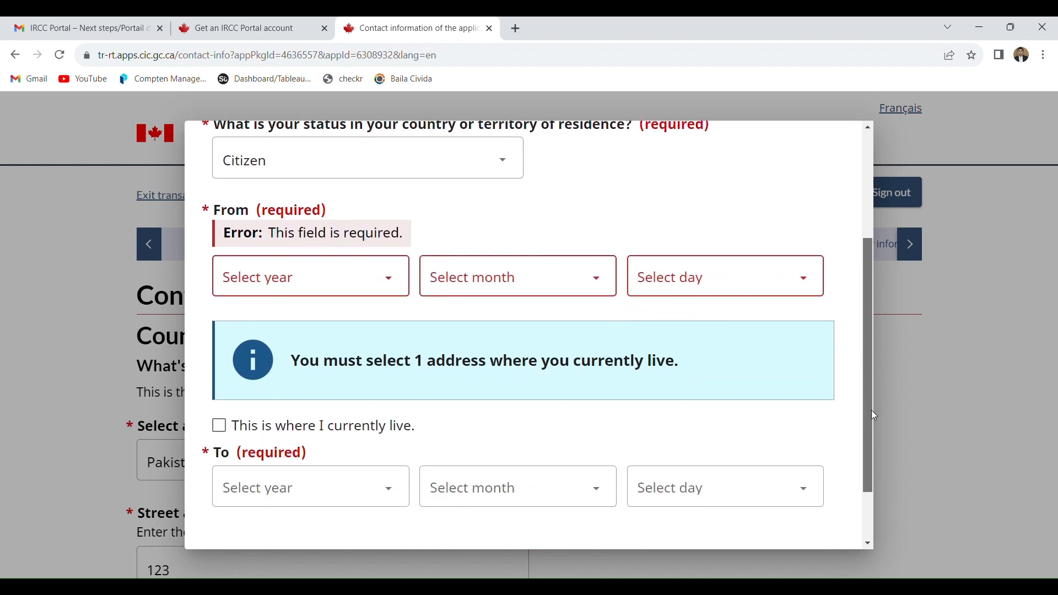
{"action": "left_click", "coordinate": [342, 428]}
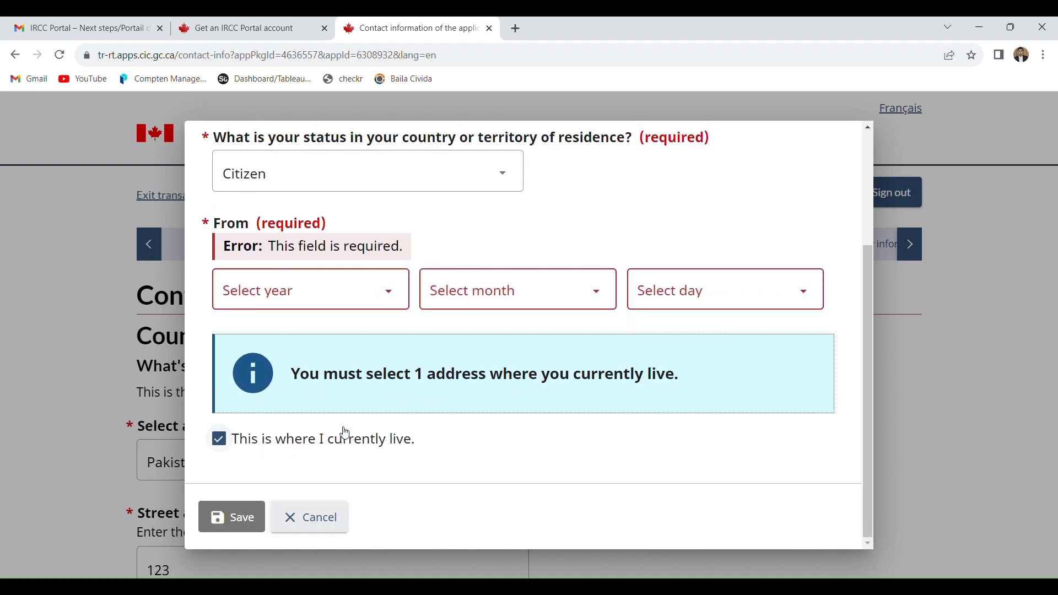
- Set the residence entry's From date to 1 January 1974 and save the entry
{"action": "left_click", "coordinate": [352, 304]}
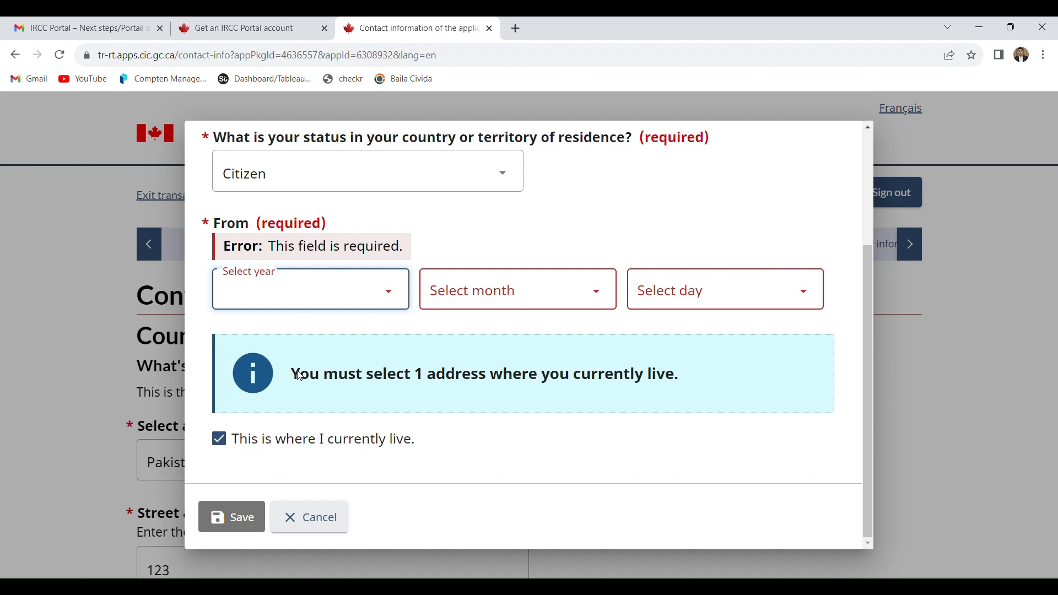
{"action": "left_click", "coordinate": [304, 329]}
{"action": "left_click", "coordinate": [441, 305]}
{"action": "left_click", "coordinate": [453, 346]}
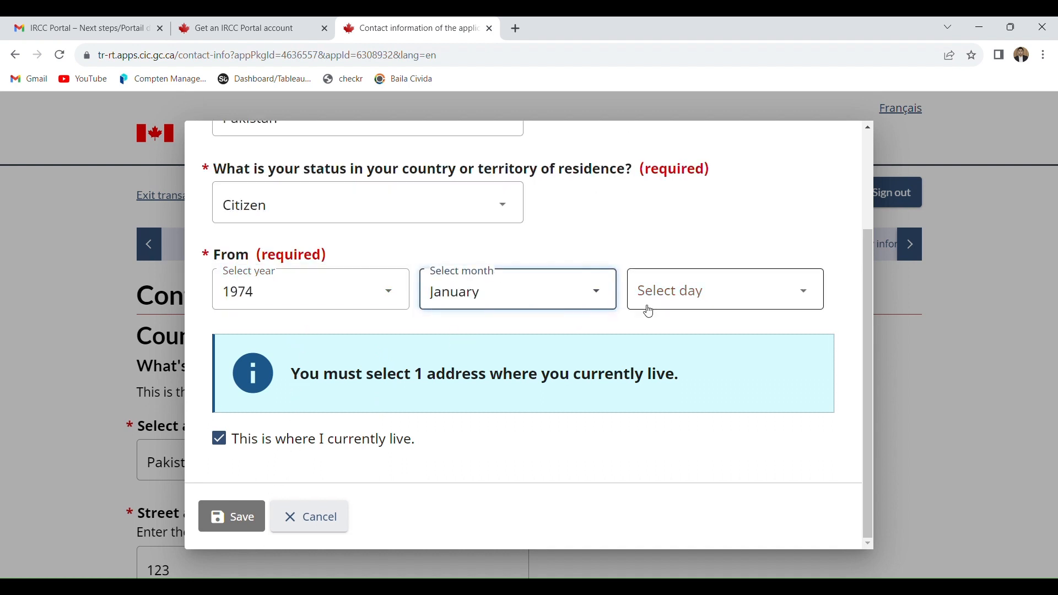
{"action": "left_click", "coordinate": [647, 307]}
{"action": "left_click", "coordinate": [656, 332]}
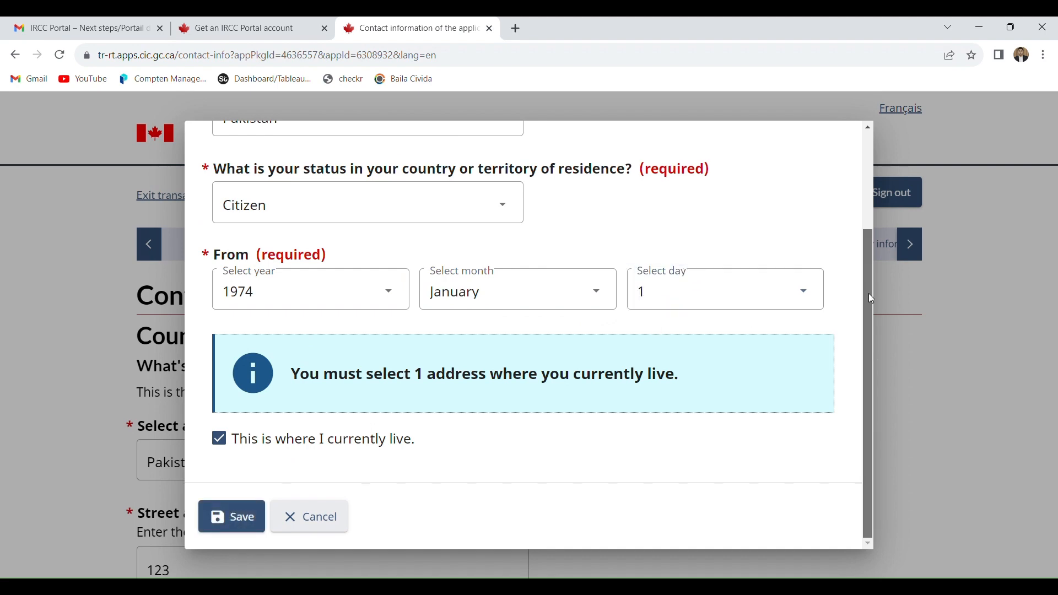
{"action": "left_click", "coordinate": [226, 520]}
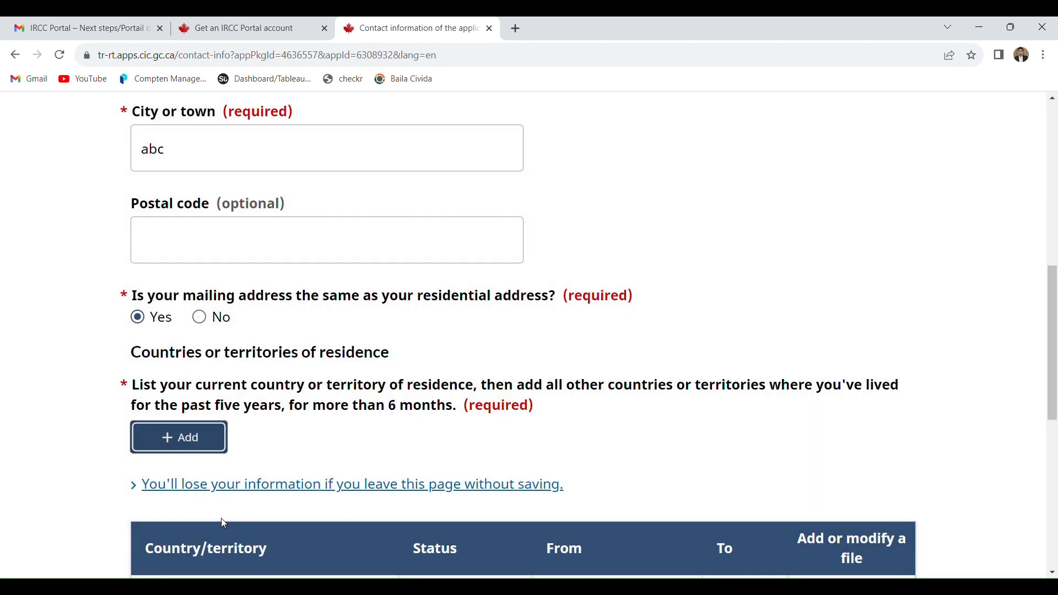
- Save the contact information and continue to the applicant's biometrics question
{"action": "scroll", "coordinate": [1052, 331], "scroll_direction": "down", "scroll_amount": 5}
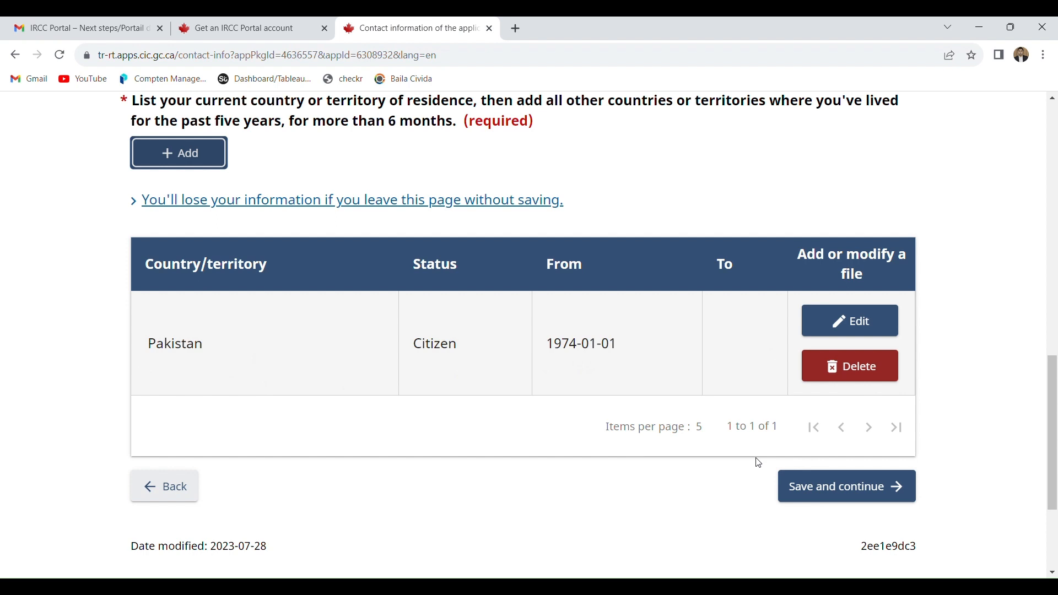
{"action": "left_click", "coordinate": [844, 499]}
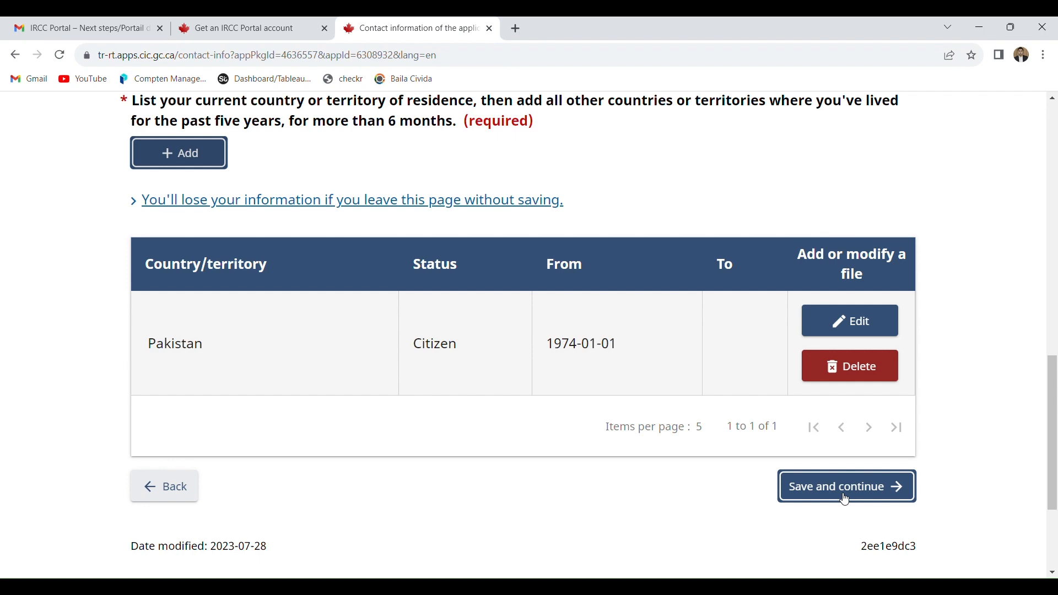
{"action": "left_click", "coordinate": [845, 499]}
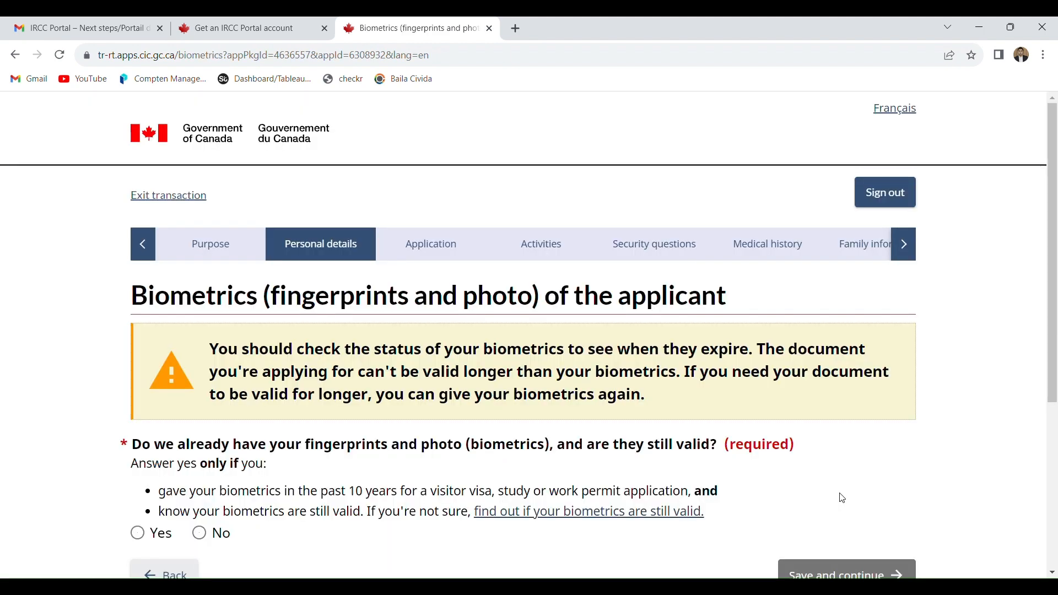
{"action": "left_click_drag", "start_coordinate": [1055, 259], "coordinate": [1054, 322]}
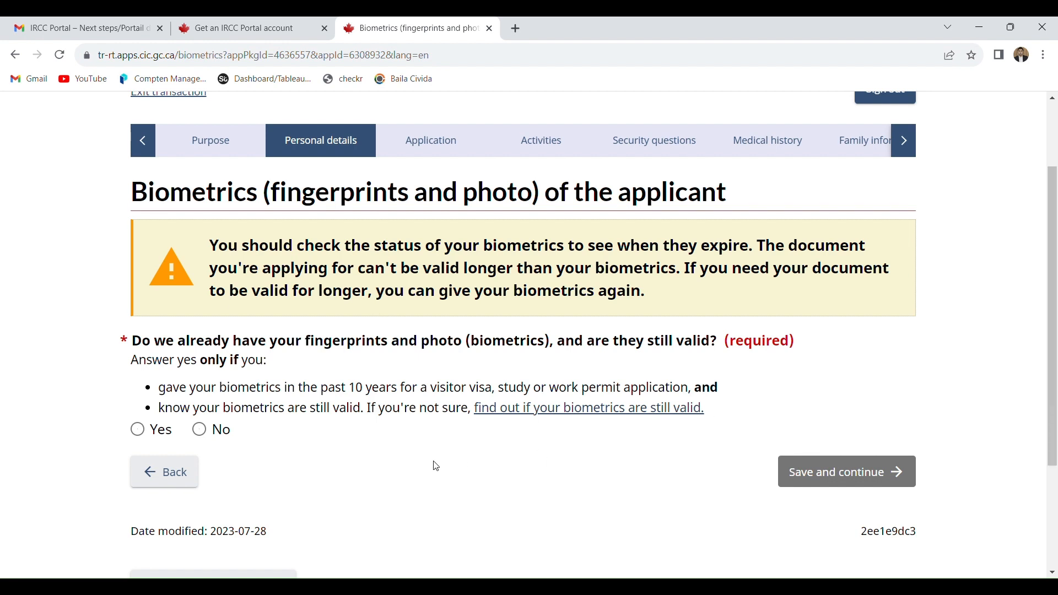
- Answer No to having valid biometrics already on file, and save and continue to the next section
{"action": "left_click", "coordinate": [215, 432]}
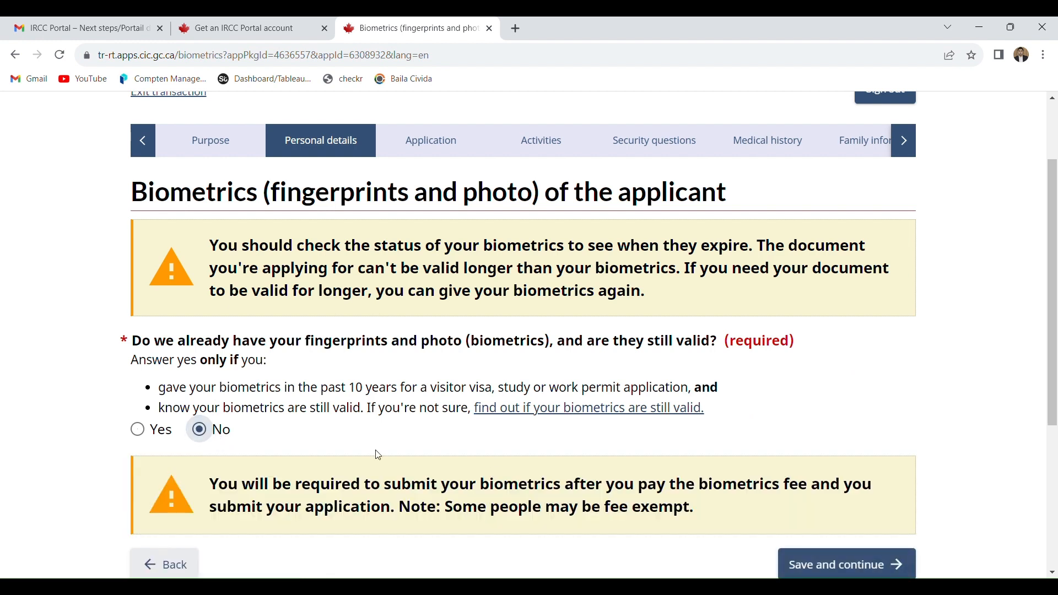
{"action": "scroll", "coordinate": [991, 374], "scroll_direction": "down", "scroll_amount": 4}
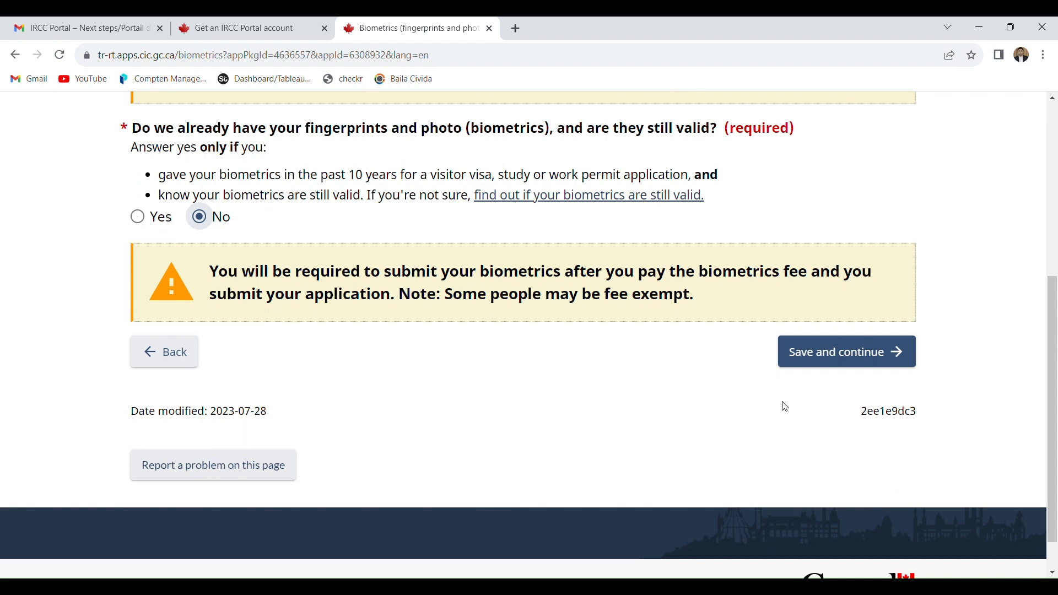
{"action": "left_click", "coordinate": [792, 367]}
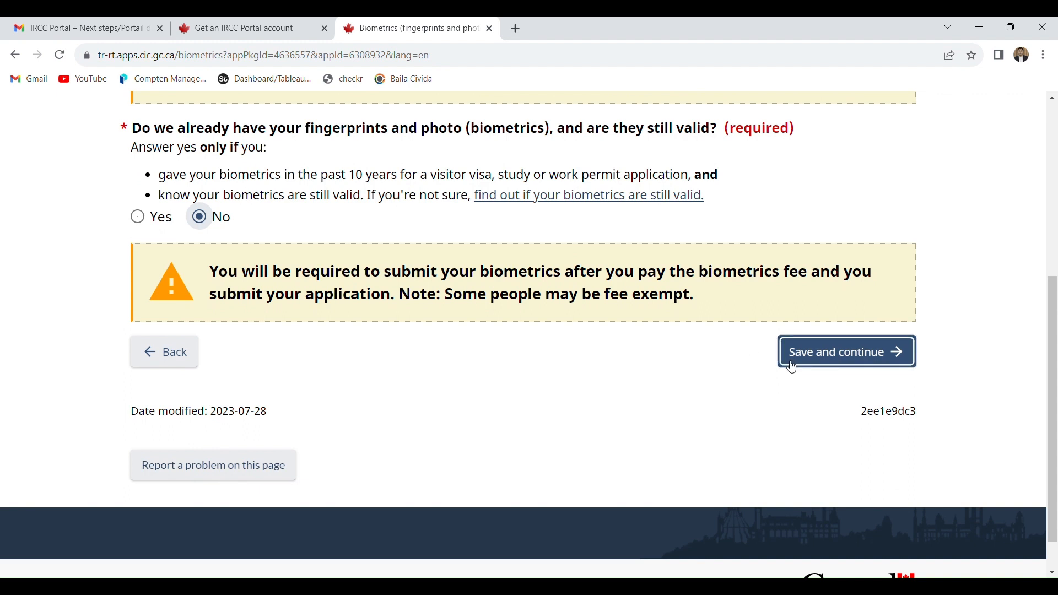
{"action": "left_click", "coordinate": [792, 366]}
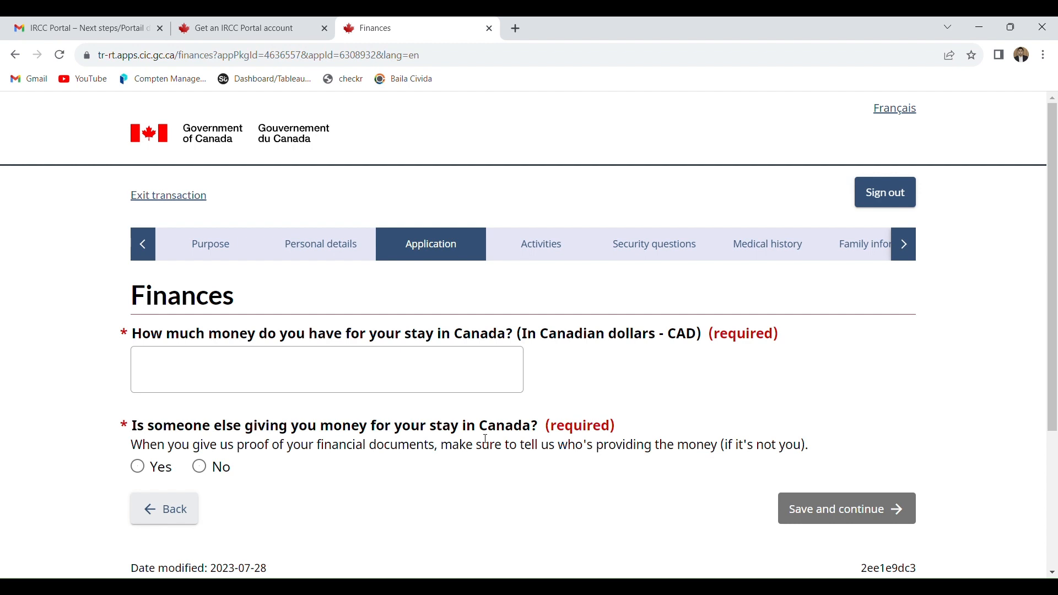
- Declare 5000 CAD for the stay with no one else giving money, and save the Finances page
{"action": "left_click", "coordinate": [218, 471]}
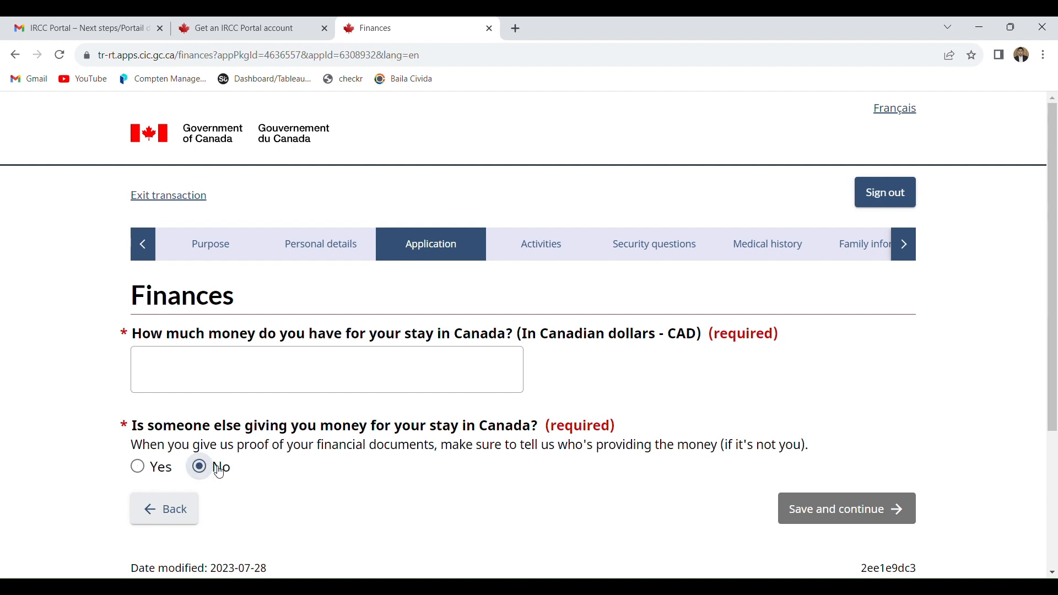
{"action": "left_click", "coordinate": [264, 379]}
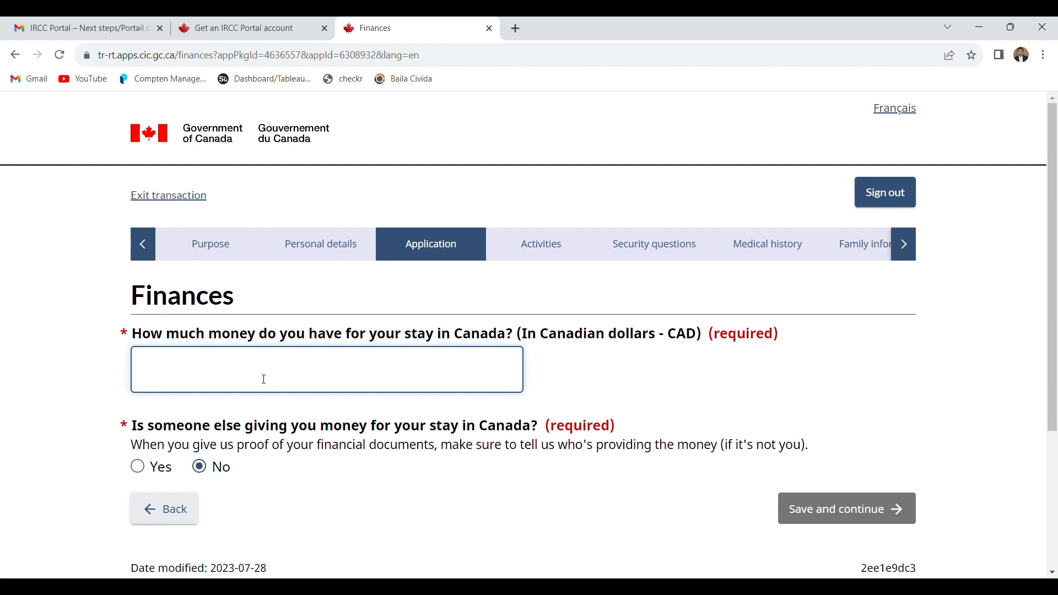
{"action": "type", "text": "5"}
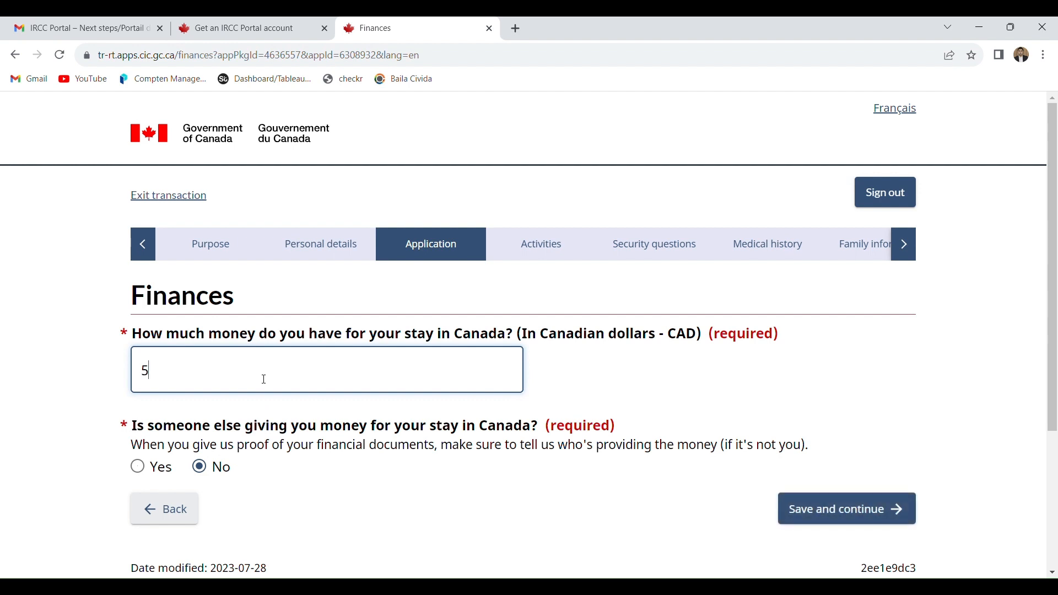
{"action": "type", "text": "000"}
{"action": "left_click", "coordinate": [808, 522]}
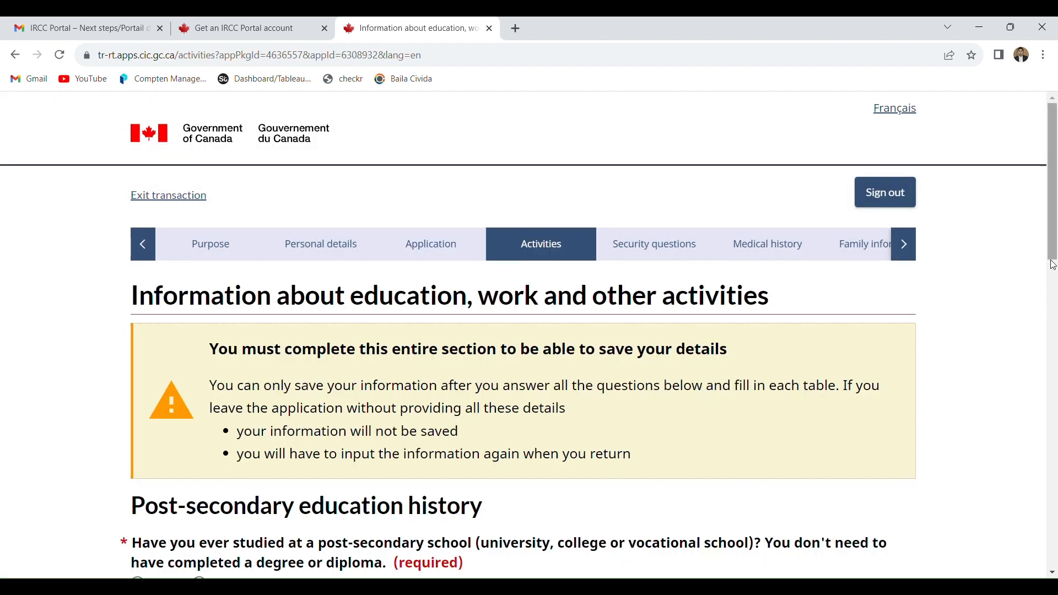
- Answer Yes to post-secondary study and add an education entry for the school "abasyn university peshawar"
{"action": "left_click_drag", "start_coordinate": [1051, 245], "coordinate": [1054, 333]}
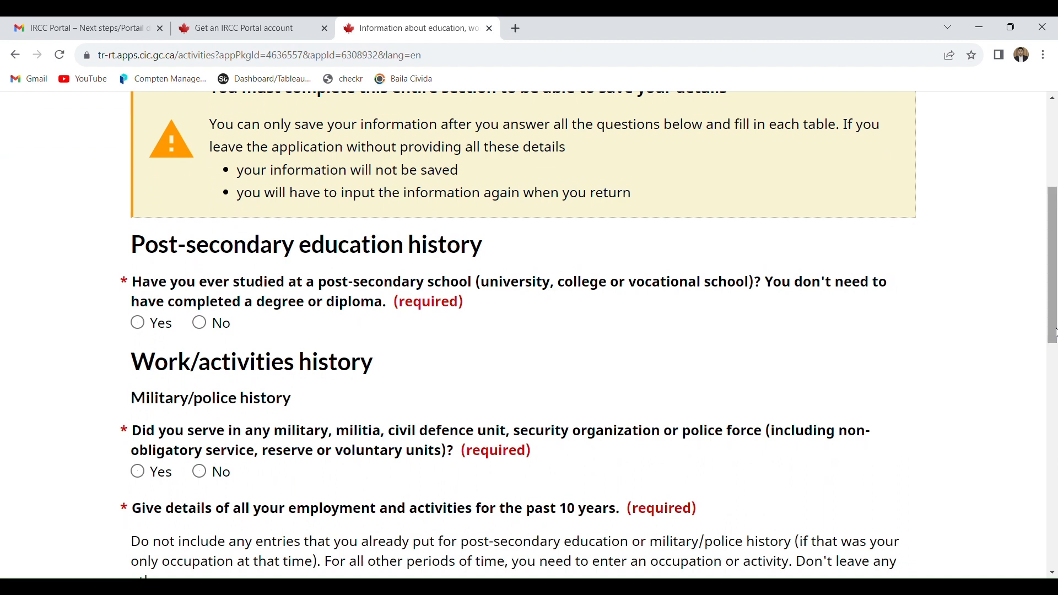
{"action": "left_click", "coordinate": [151, 327]}
{"action": "left_click", "coordinate": [177, 390]}
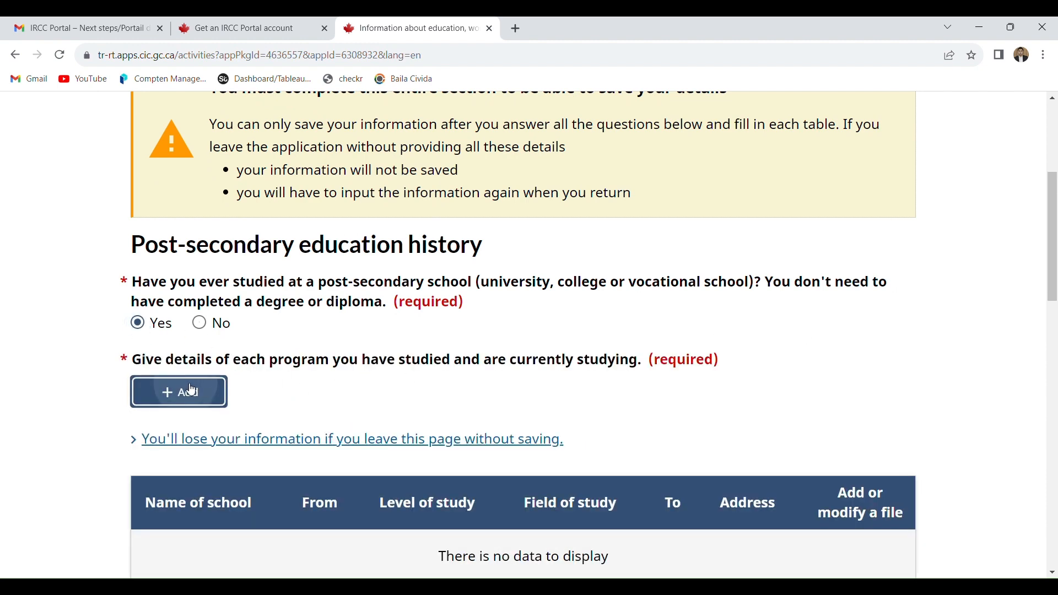
{"action": "left_click", "coordinate": [272, 291]}
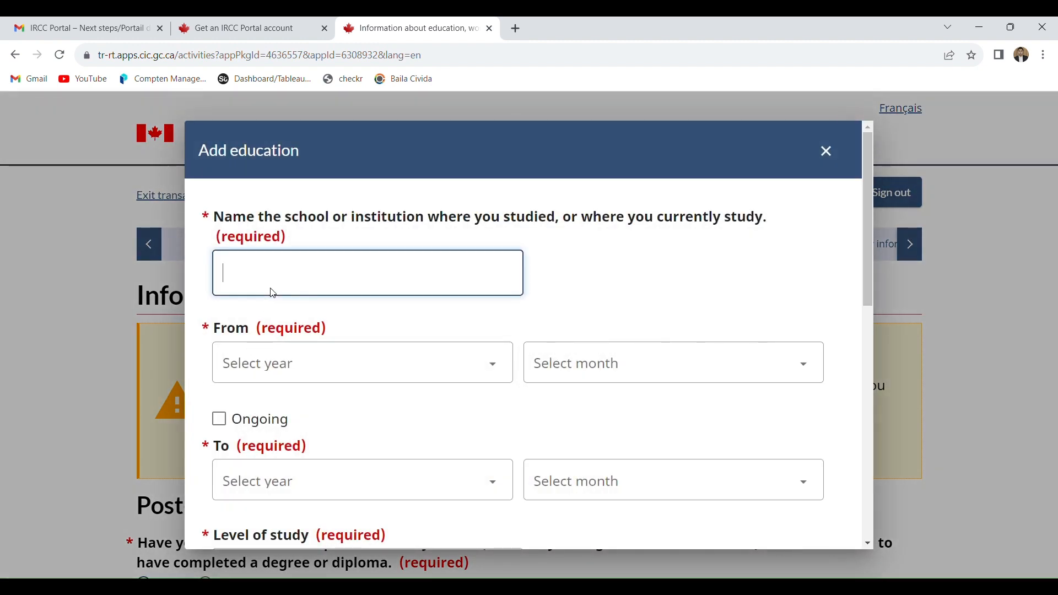
{"action": "type", "text": "abasyjn universi"}
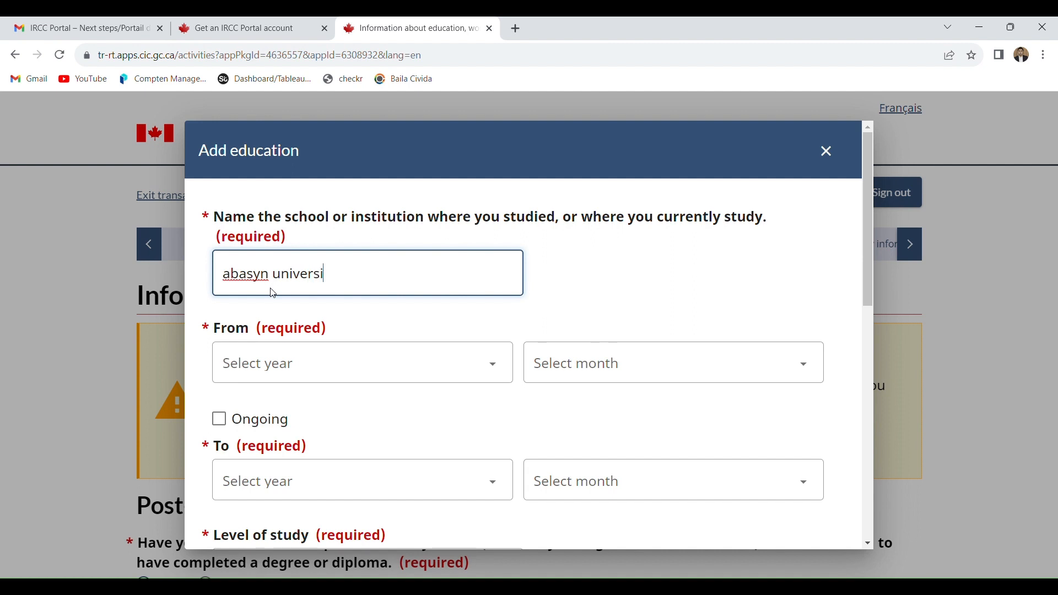
{"action": "type", "text": "ty peshawar"}
- Set the education entry's study period from September 2008 to January 2014
{"action": "left_click", "coordinate": [231, 363]}
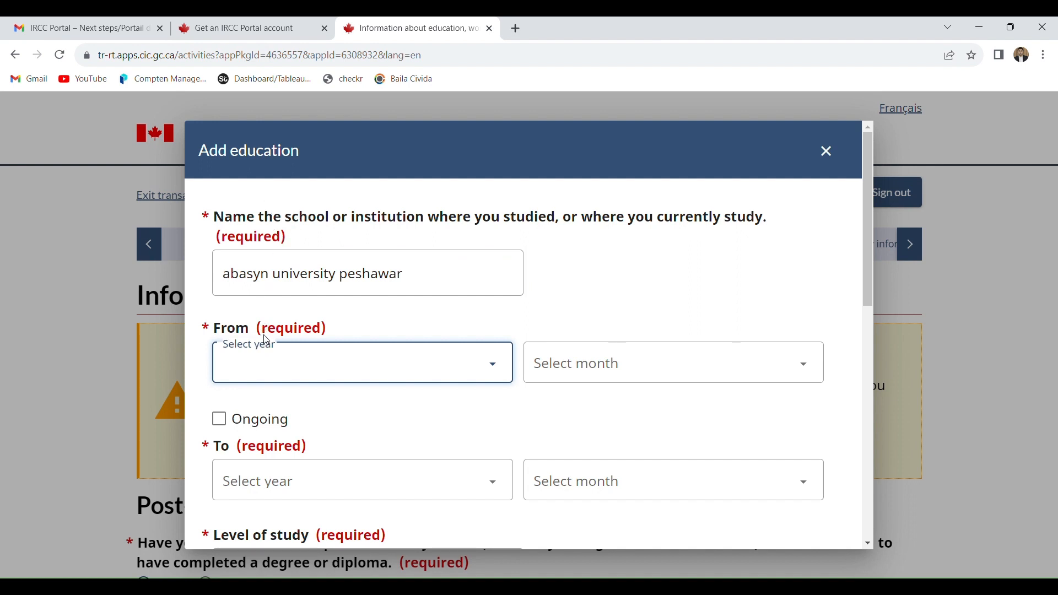
{"action": "type", "text": "2008"}
{"action": "left_click", "coordinate": [561, 369]}
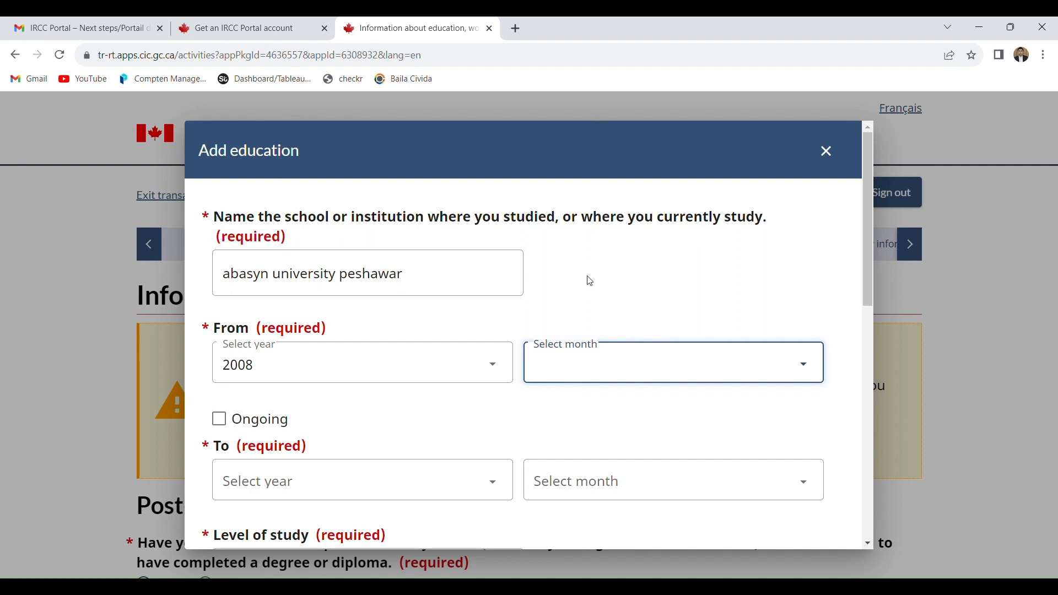
{"action": "key", "text": "s"}
{"action": "left_click", "coordinate": [279, 482]}
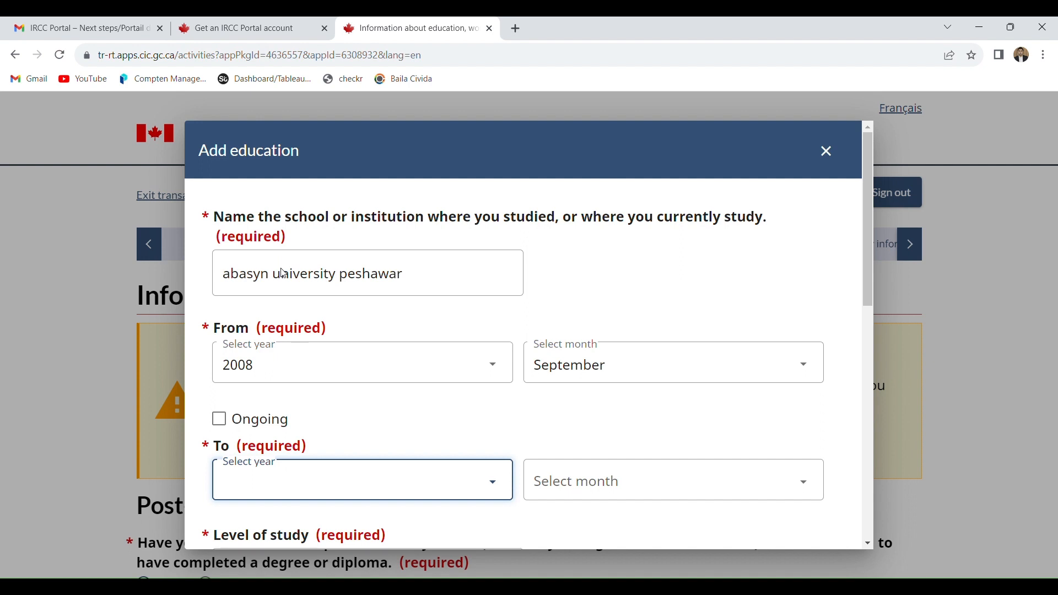
{"action": "type", "text": "2014"}
{"action": "left_click", "coordinate": [583, 496]}
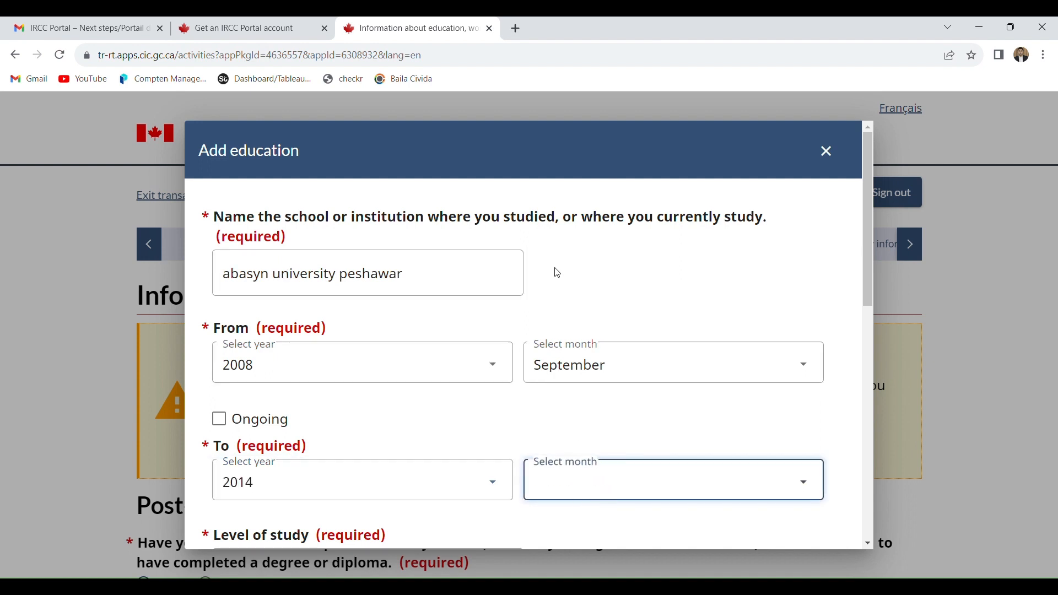
{"action": "key", "text": "j"}
- Set the level of study to University - Bachelor's Deg. and the field of study to Sciences, Health
{"action": "scroll", "coordinate": [880, 303], "scroll_direction": "down", "scroll_amount": 1}
{"action": "scroll", "coordinate": [880, 303], "scroll_direction": "down", "scroll_amount": 4}
{"action": "left_click", "coordinate": [444, 307]}
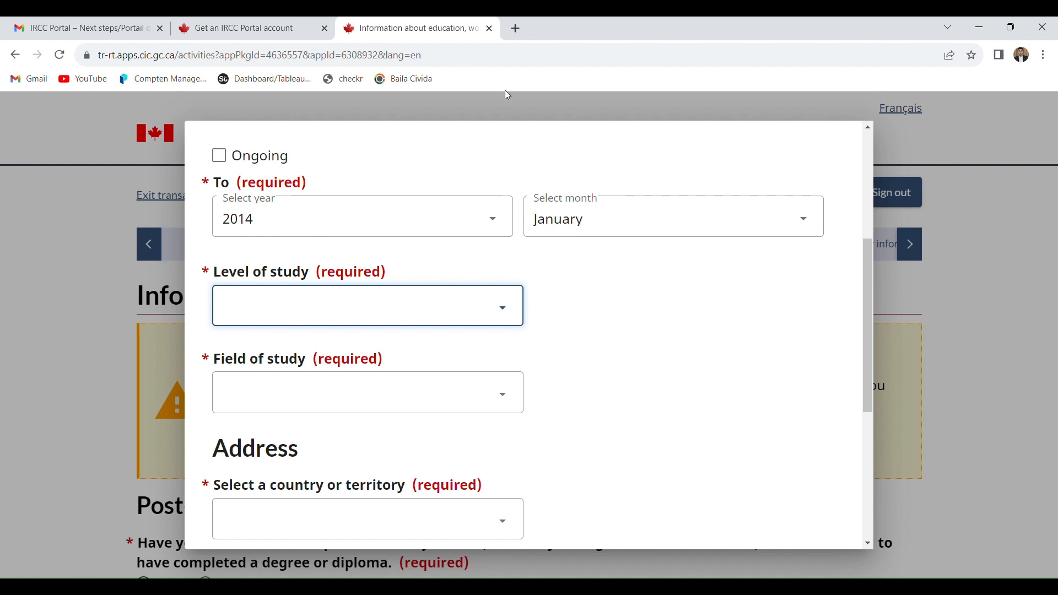
{"action": "left_click", "coordinate": [390, 222]}
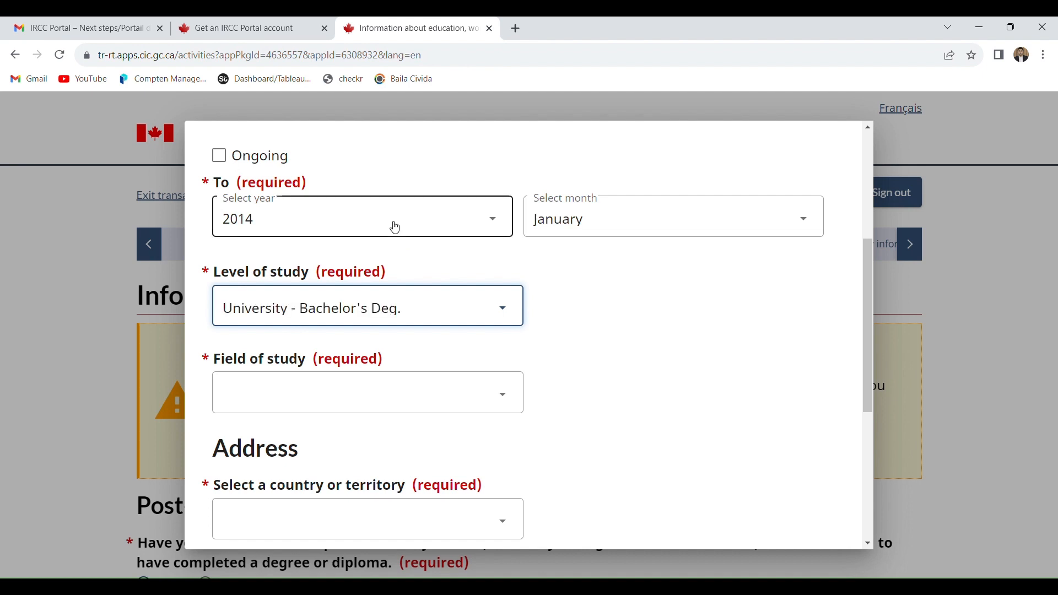
{"action": "left_click", "coordinate": [286, 378]}
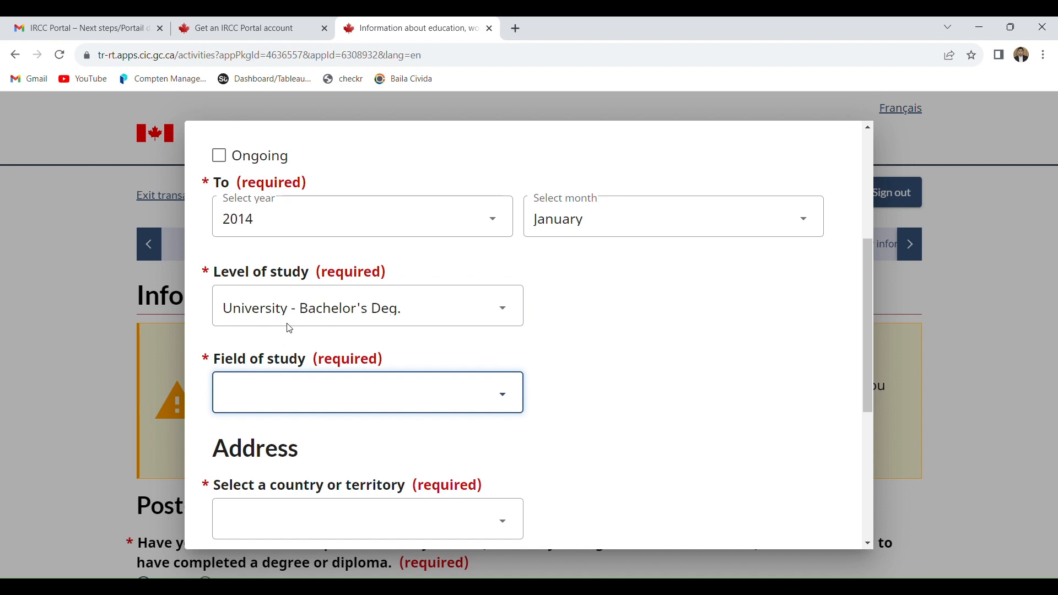
{"action": "left_click", "coordinate": [309, 218]}
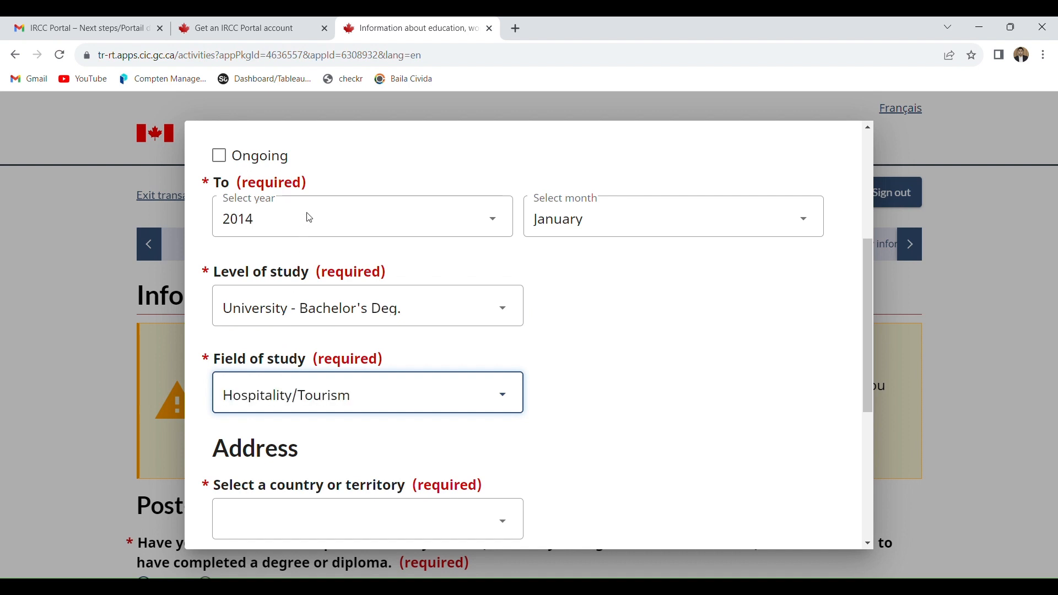
{"action": "left_click", "coordinate": [332, 348]}
- Fill in the school's address with country Pakistan, a street address and a city, and save the education entry
{"action": "left_click", "coordinate": [295, 521]}
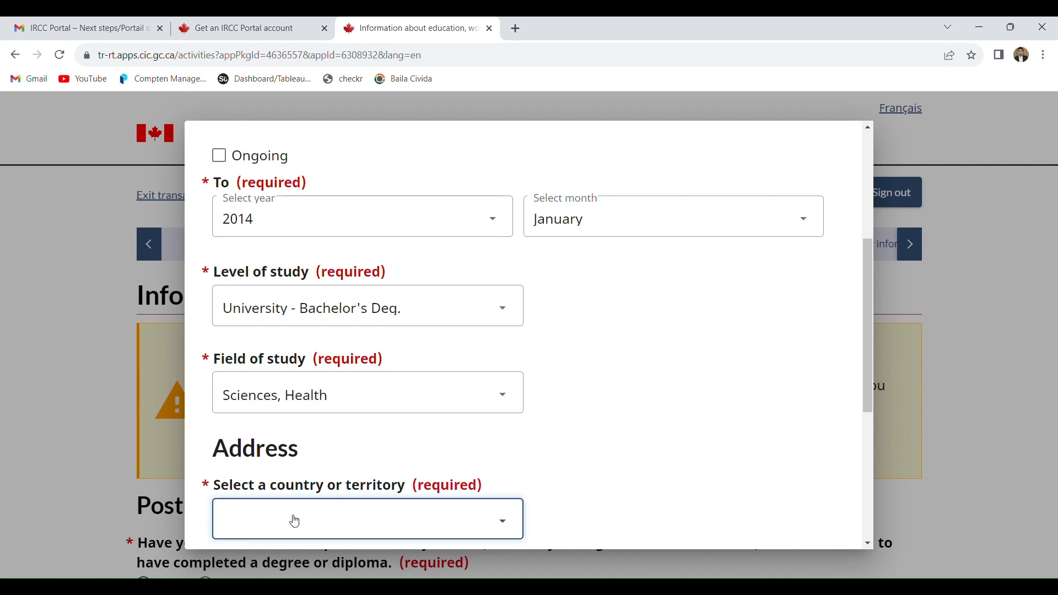
{"action": "key", "text": "p"}
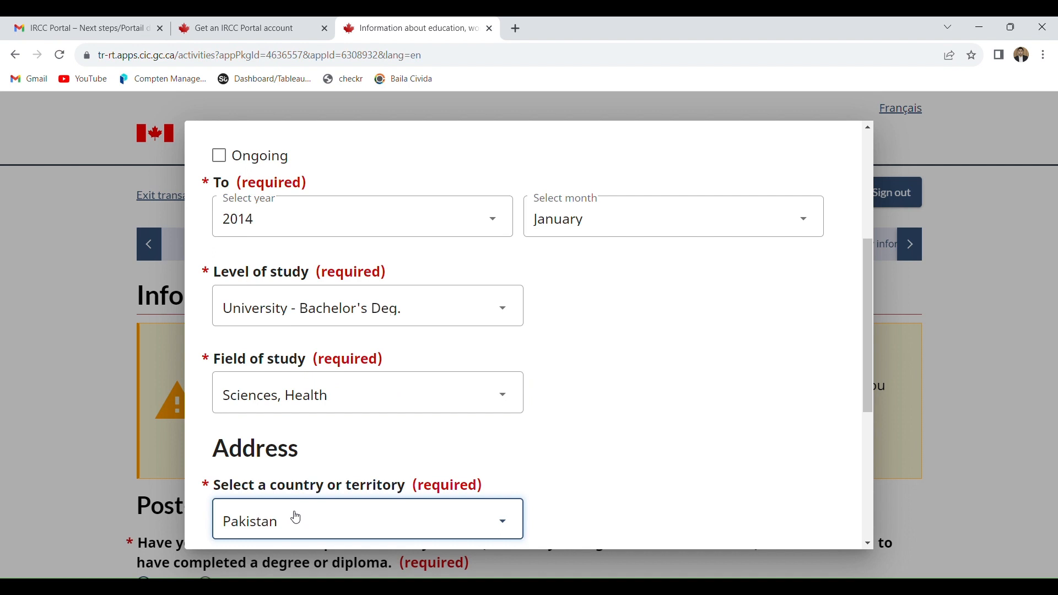
{"action": "left_click_drag", "start_coordinate": [869, 410], "coordinate": [870, 478]}
{"action": "left_click", "coordinate": [404, 458]}
{"action": "type", "text": "1"}
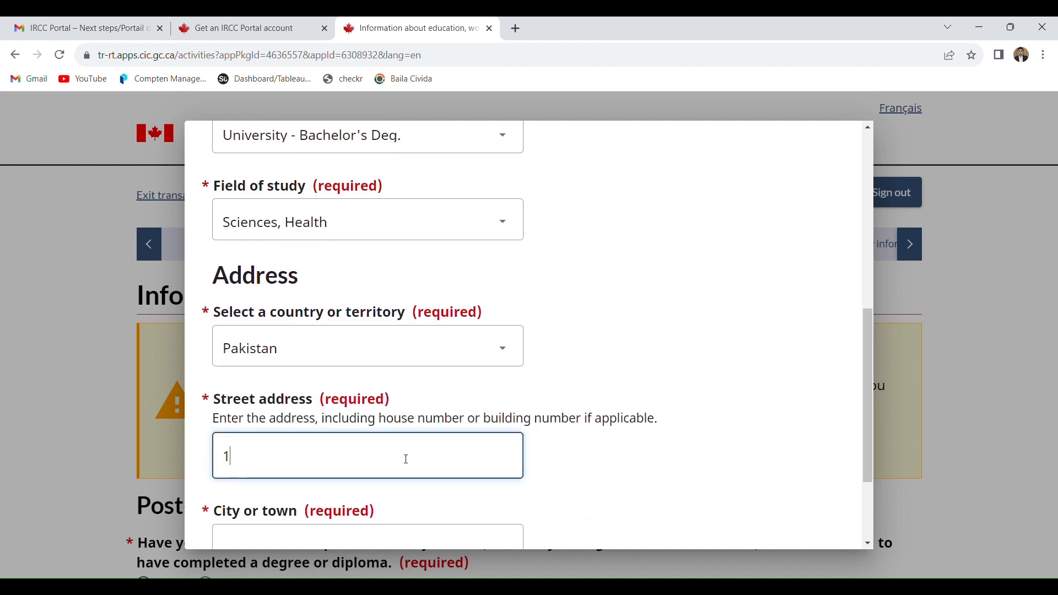
{"action": "type", "text": "23"}
{"action": "left_click", "coordinate": [349, 536]}
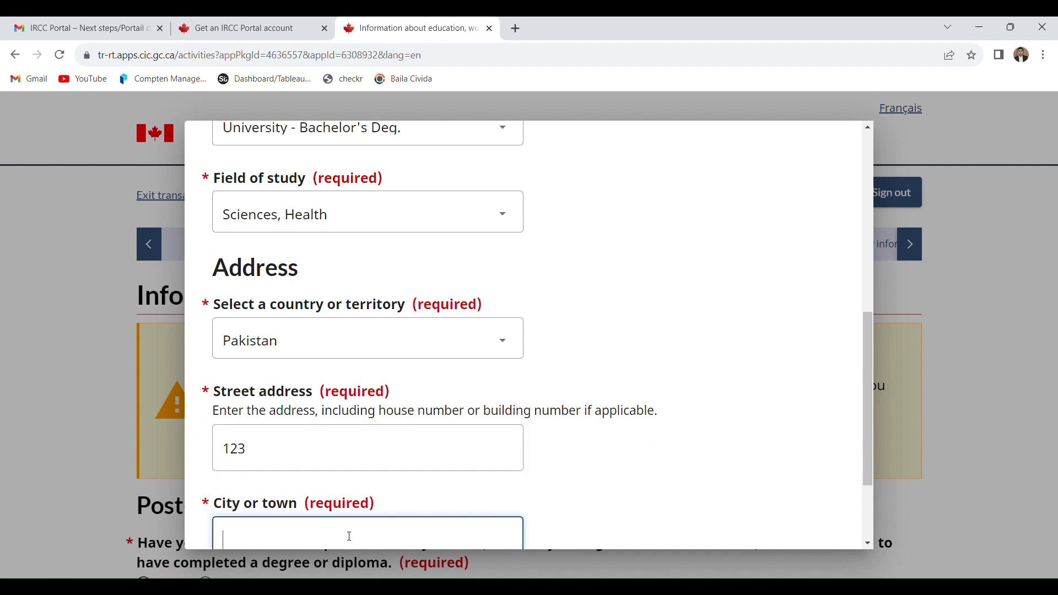
{"action": "type", "text": "abc"}
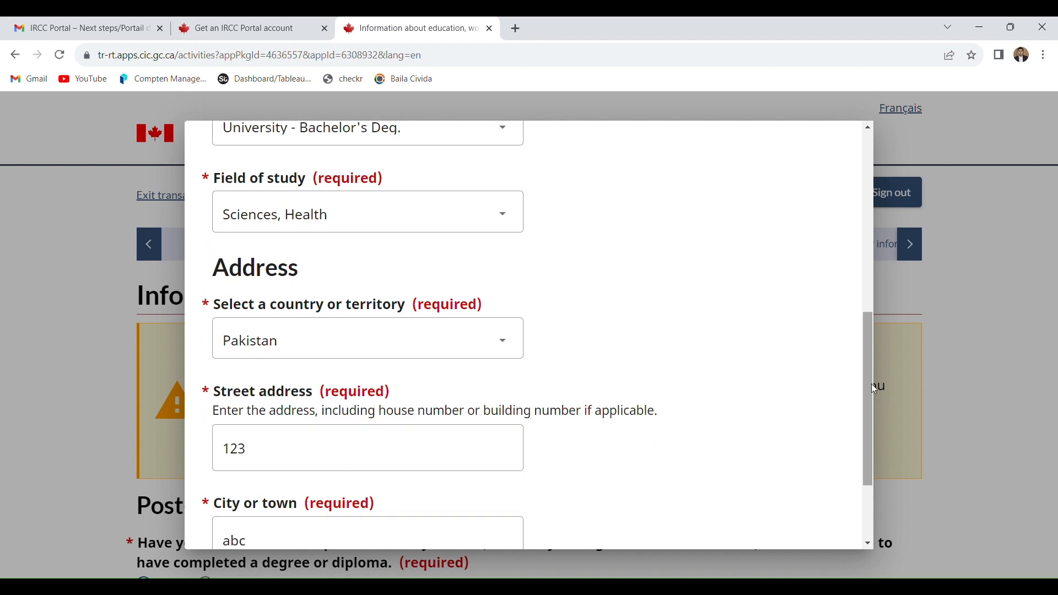
{"action": "left_click_drag", "start_coordinate": [868, 381], "coordinate": [869, 446]}
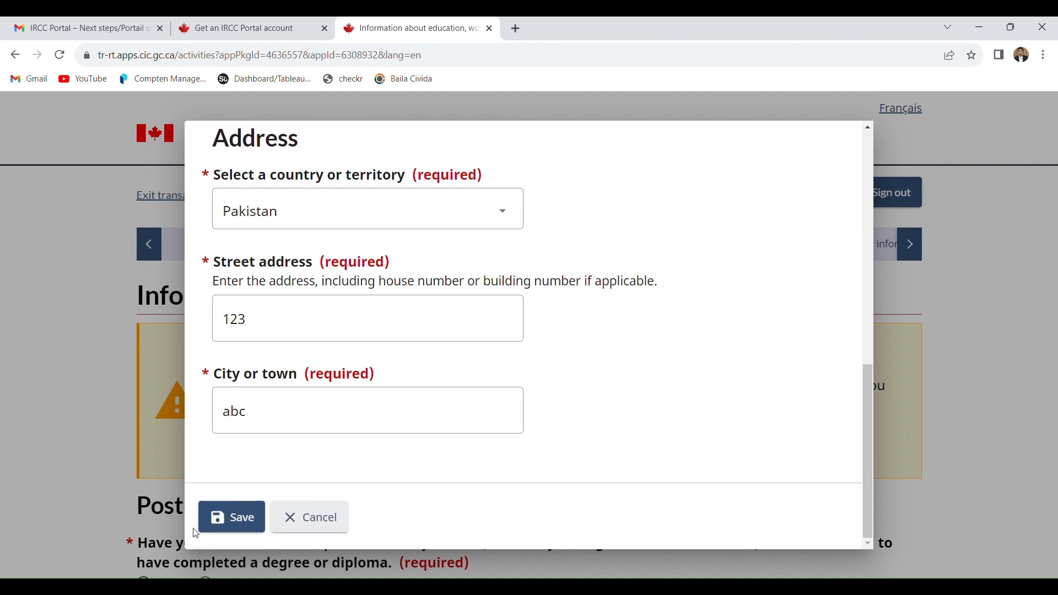
{"action": "left_click", "coordinate": [246, 532]}
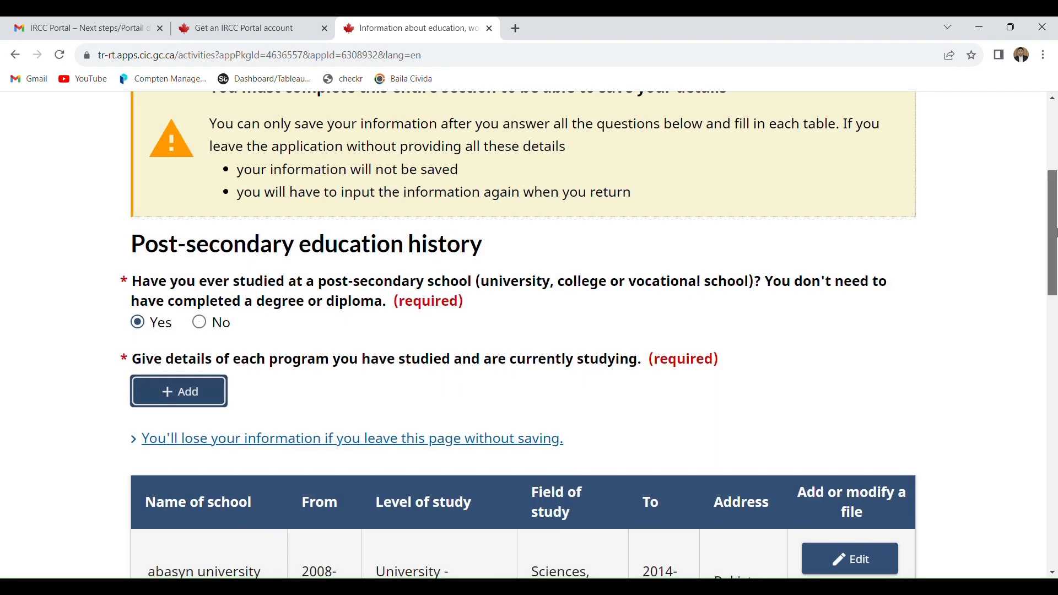
- Answer No to having served in any military, militia, civil defence, security organization or police force
{"action": "scroll", "coordinate": [639, 336], "scroll_direction": "down", "scroll_amount": 10}
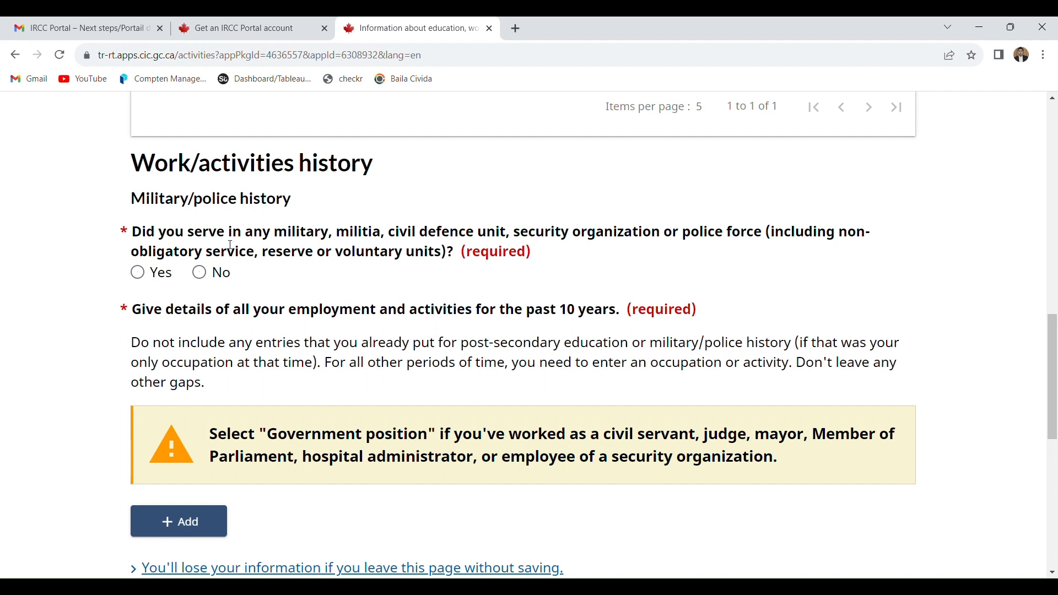
{"action": "left_click", "coordinate": [211, 286]}
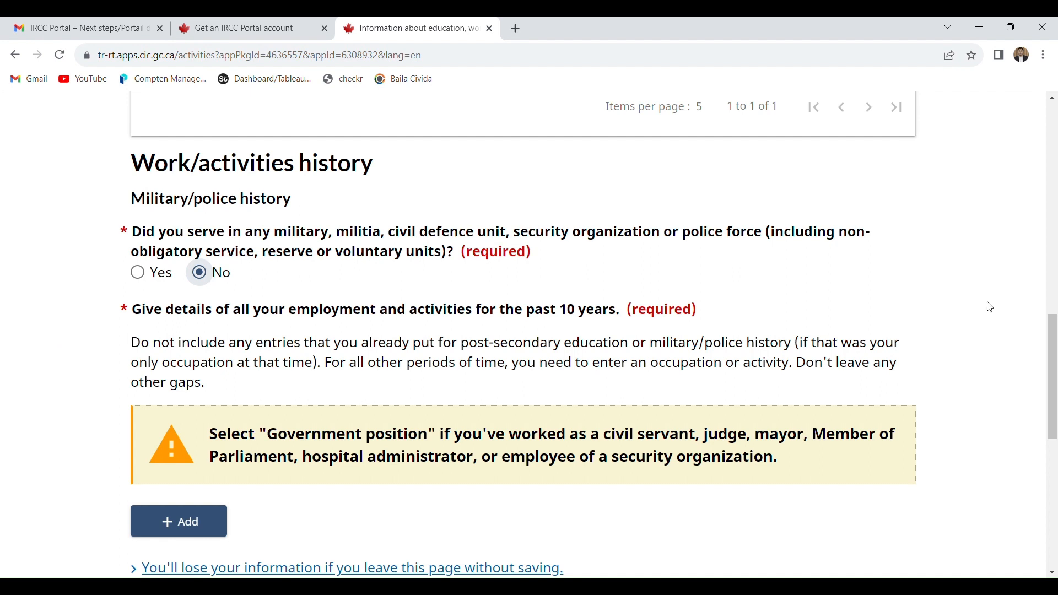
{"action": "left_click_drag", "start_coordinate": [1055, 356], "coordinate": [1055, 387]}
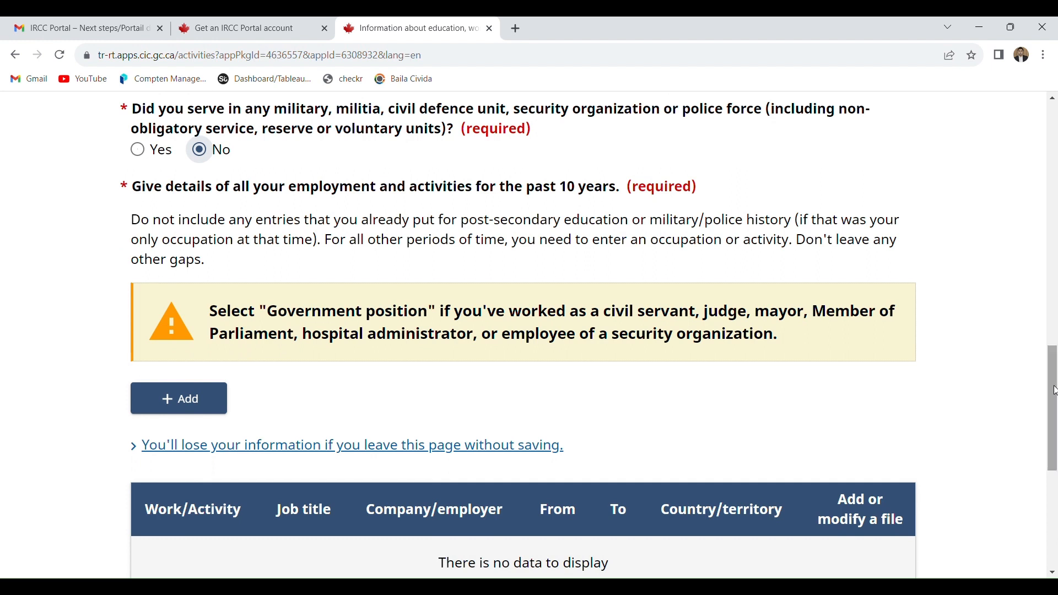
- Add a work entry for the past 10 years with a From date of January 2020, leaving Ongoing unselected
{"action": "left_click_drag", "start_coordinate": [535, 187], "coordinate": [624, 196]}
{"action": "left_click", "coordinate": [195, 398]}
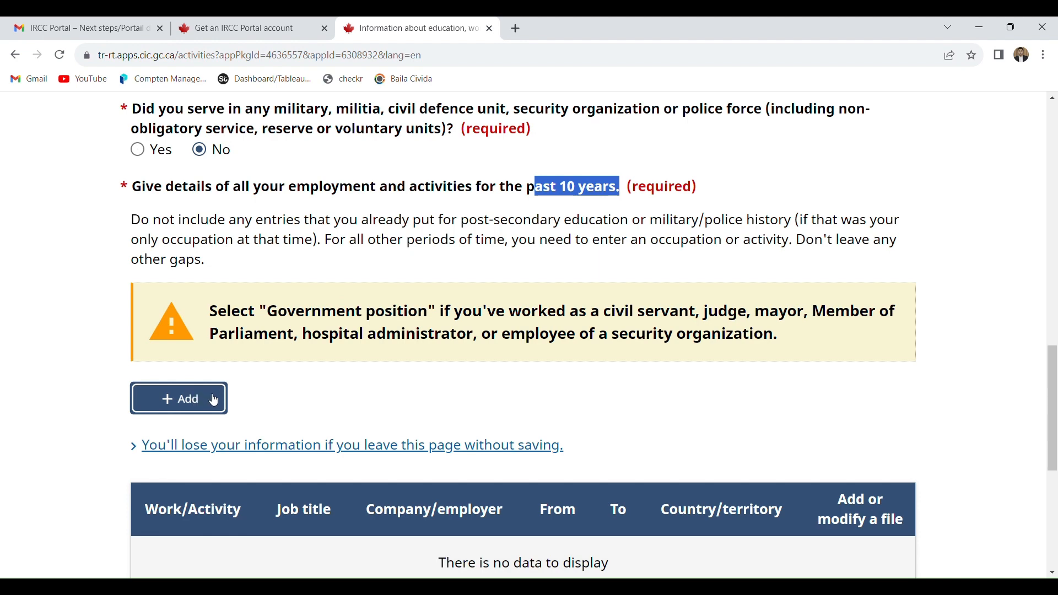
{"action": "left_click", "coordinate": [214, 400]}
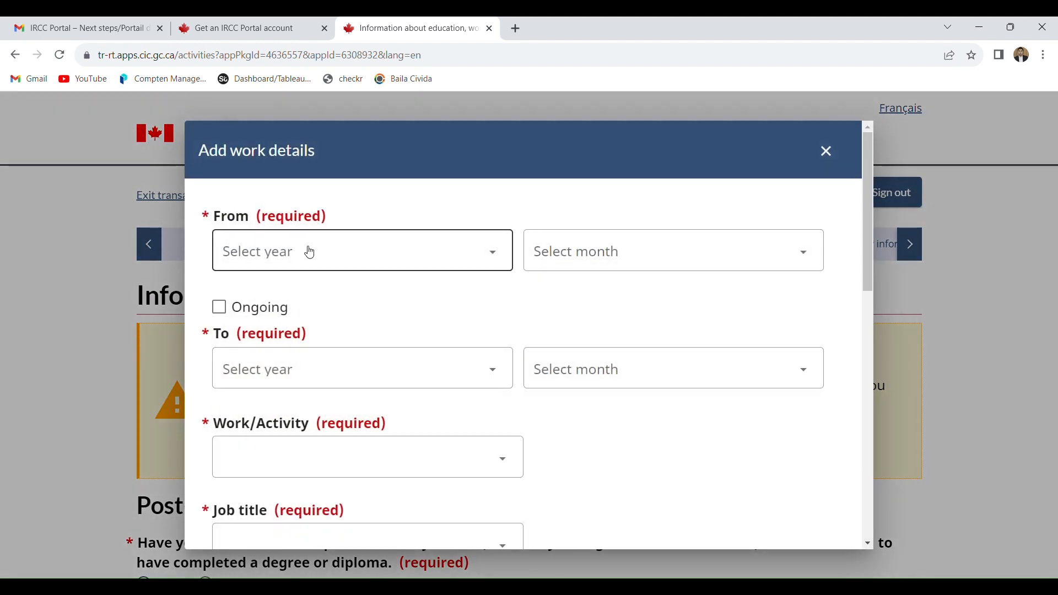
{"action": "left_click", "coordinate": [310, 252]}
{"action": "left_click", "coordinate": [279, 366]}
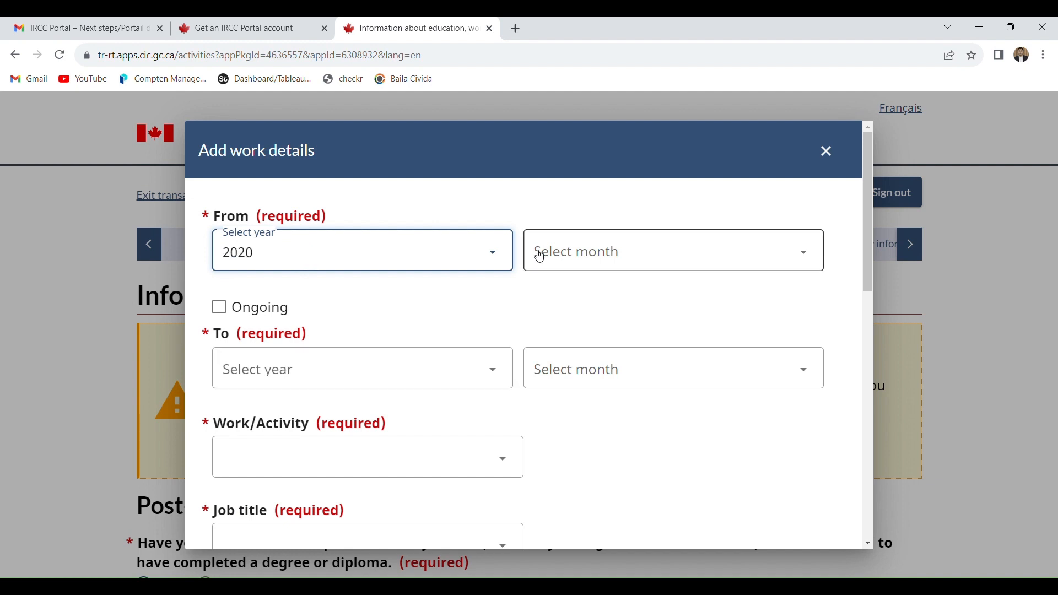
{"action": "left_click", "coordinate": [539, 257]}
{"action": "left_click", "coordinate": [586, 295]}
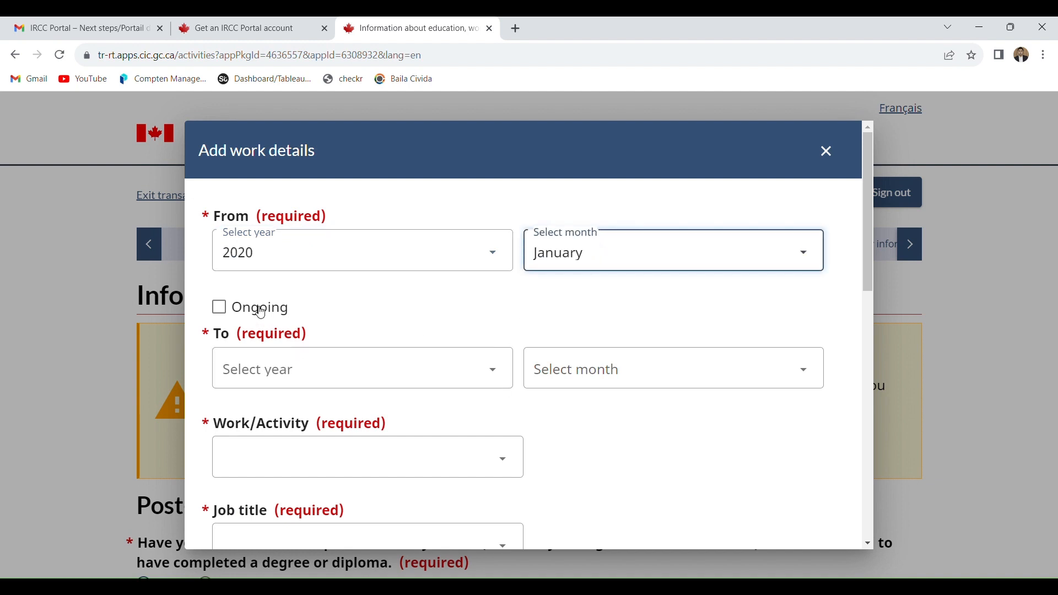
{"action": "left_click", "coordinate": [220, 312]}
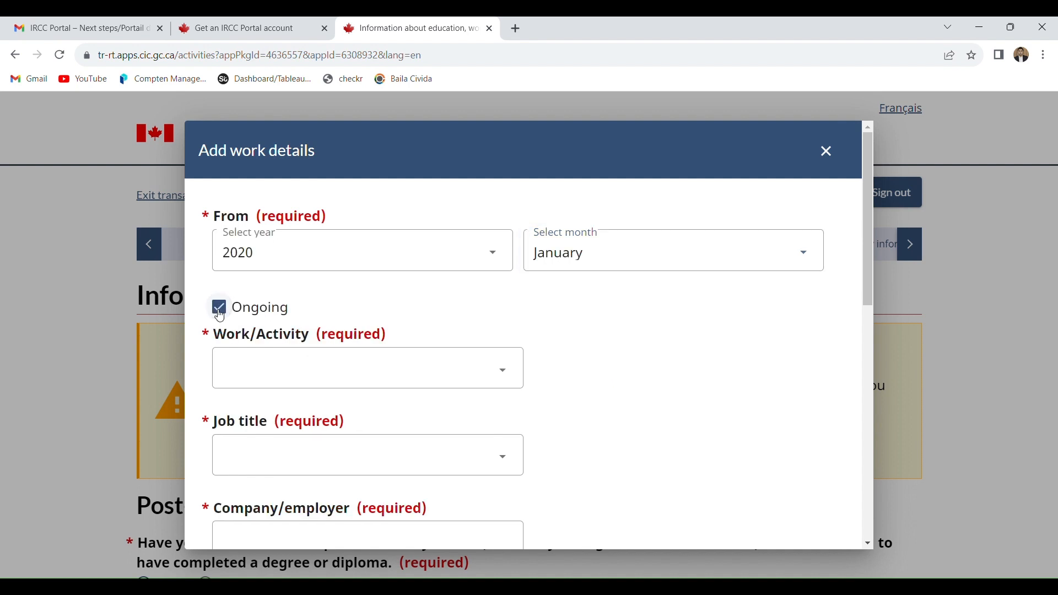
{"action": "left_click", "coordinate": [220, 313]}
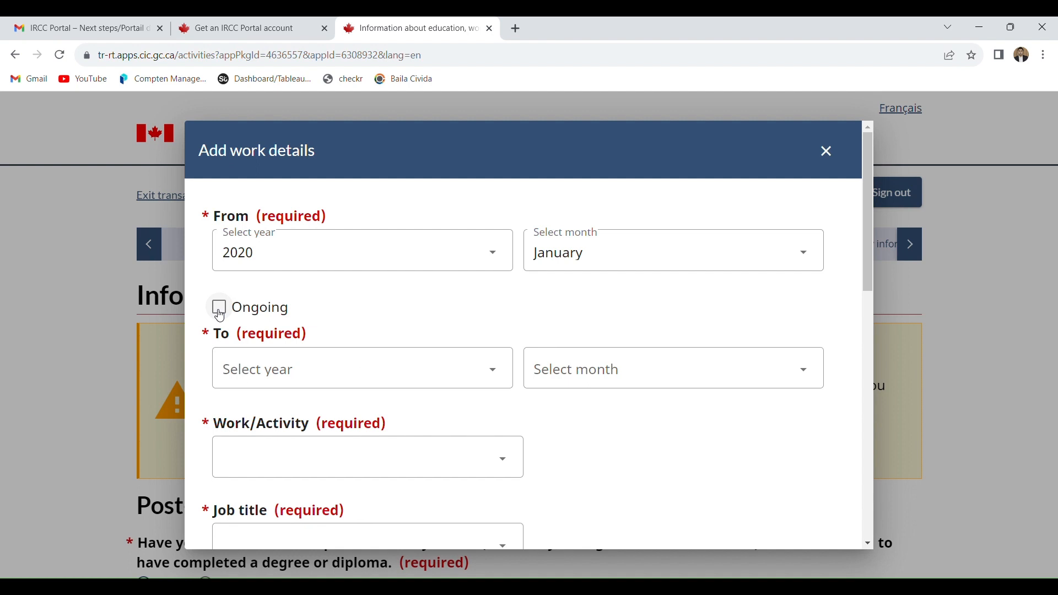
- Mark the job as ongoing and set its work/activity to Business, finance and administration occupations
{"action": "left_click", "coordinate": [220, 313]}
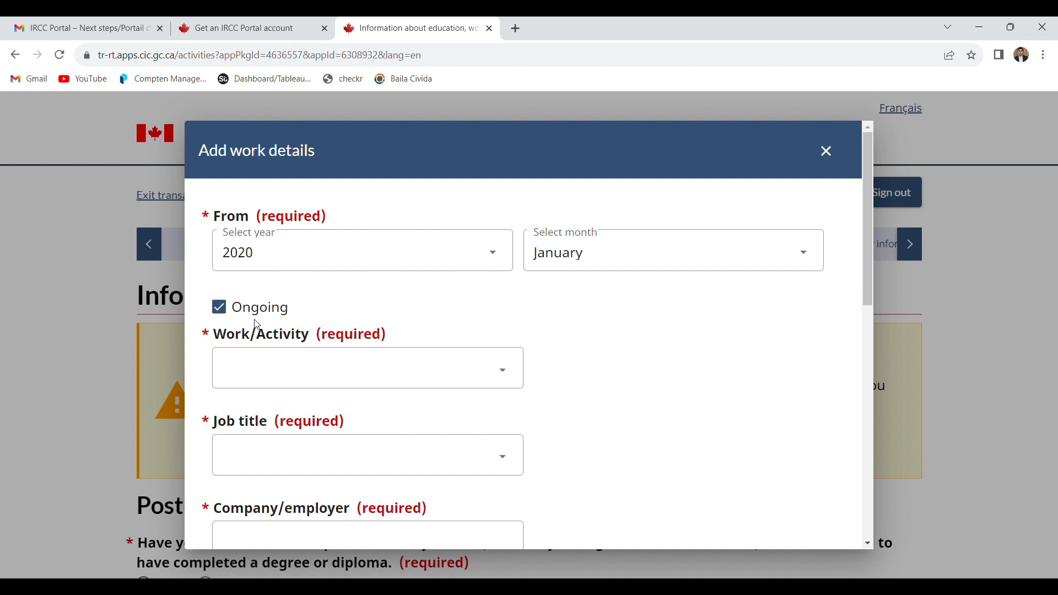
{"action": "left_click", "coordinate": [285, 367]}
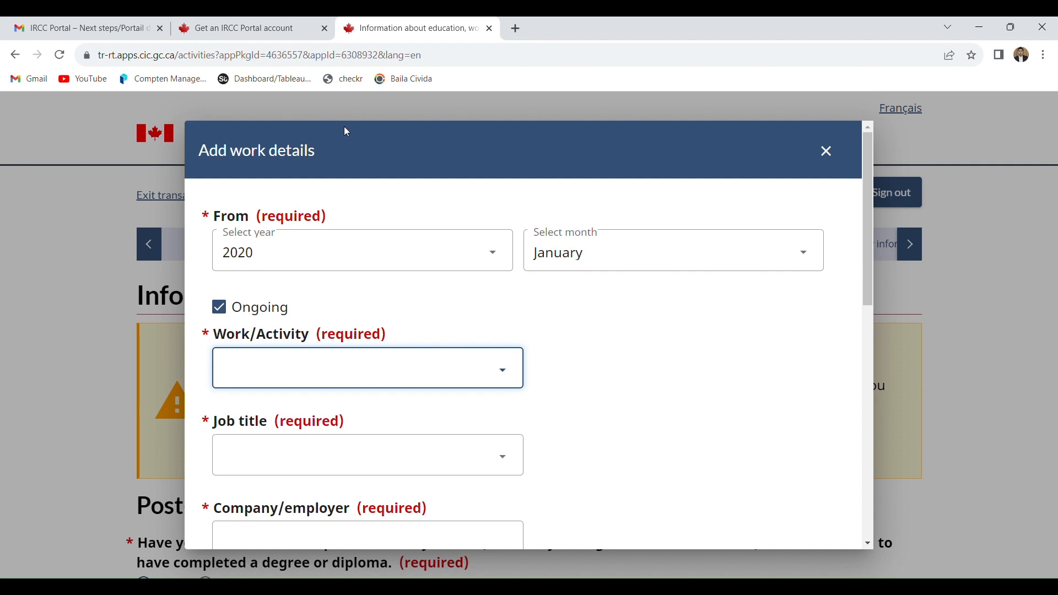
{"action": "left_click", "coordinate": [369, 110]}
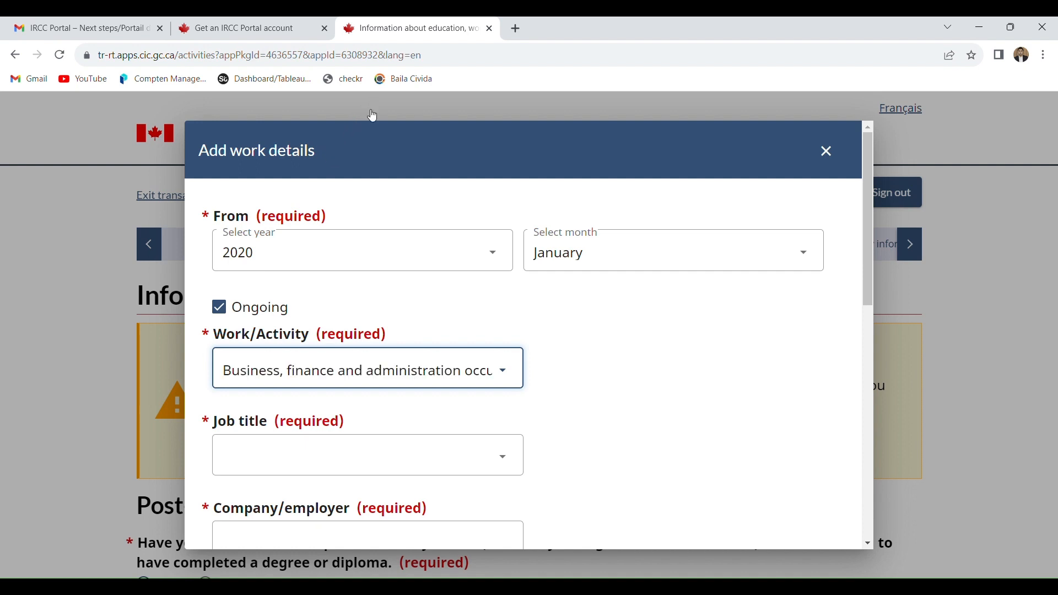
- Set the job title of the work entry to Cashiers
{"action": "left_click", "coordinate": [279, 435]}
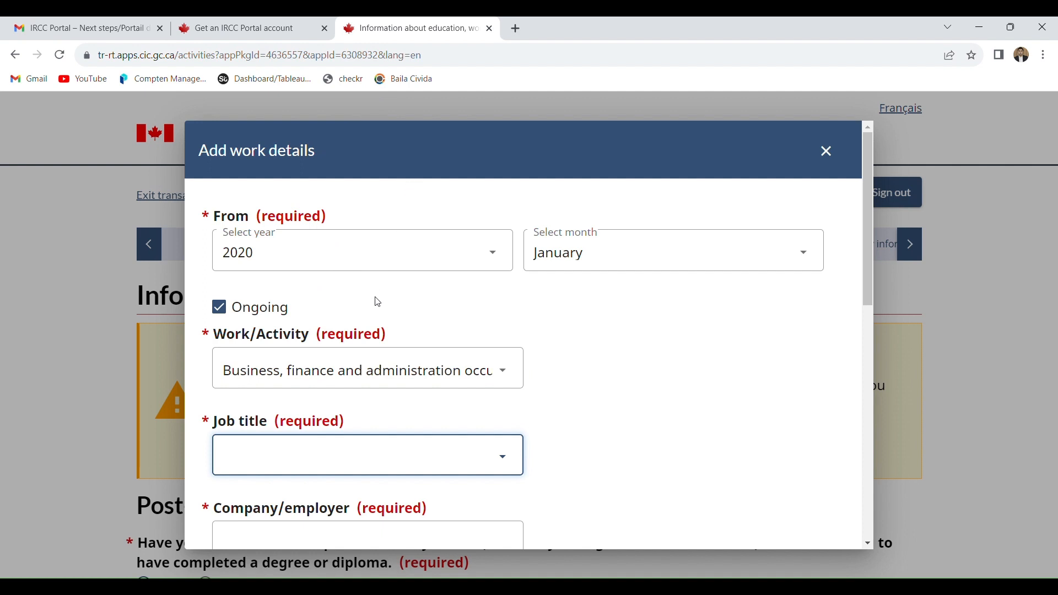
{"action": "left_click", "coordinate": [380, 339]}
{"action": "key", "text": "Down"}
{"action": "key", "text": "Down"}
{"action": "key", "text": "Up"}
- Enter "abc" as the company/employer and "ghjhj" as the main duties of the job
{"action": "left_click", "coordinate": [436, 540]}
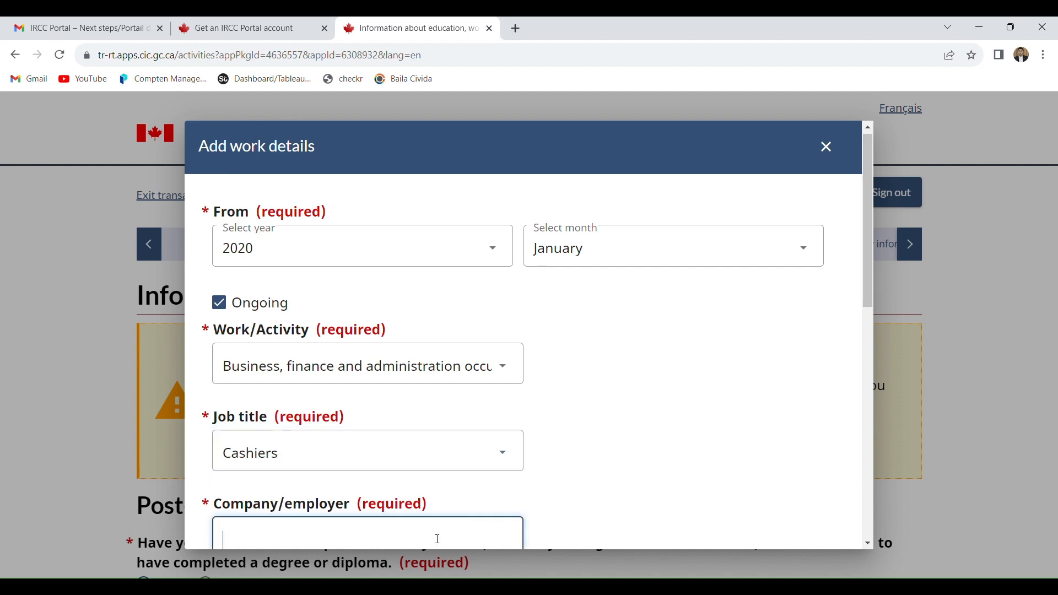
{"action": "type", "text": "abc"}
{"action": "left_click_drag", "start_coordinate": [864, 296], "coordinate": [866, 412]}
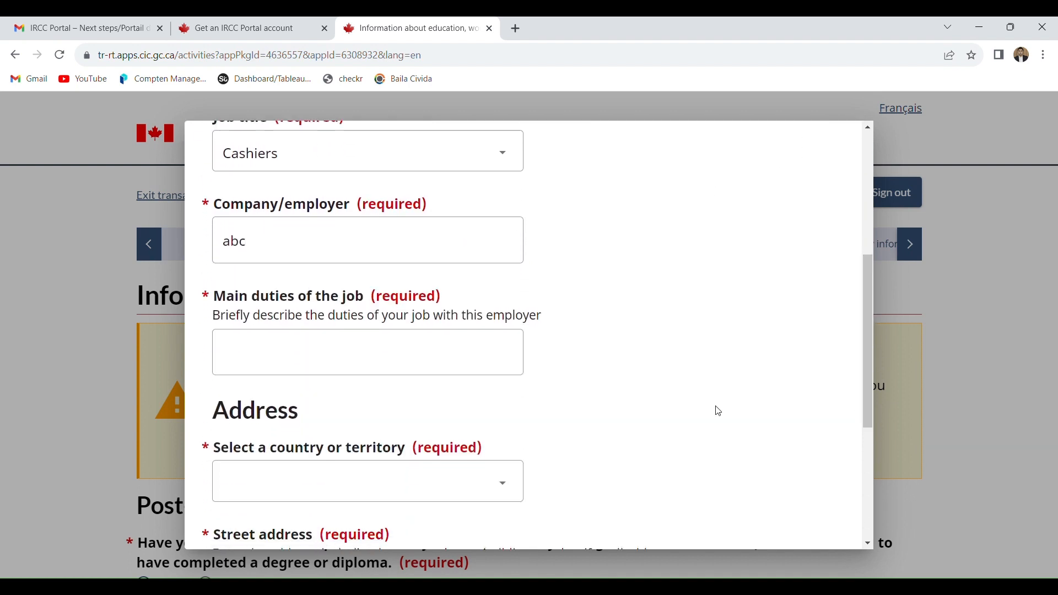
{"action": "left_click", "coordinate": [407, 353]}
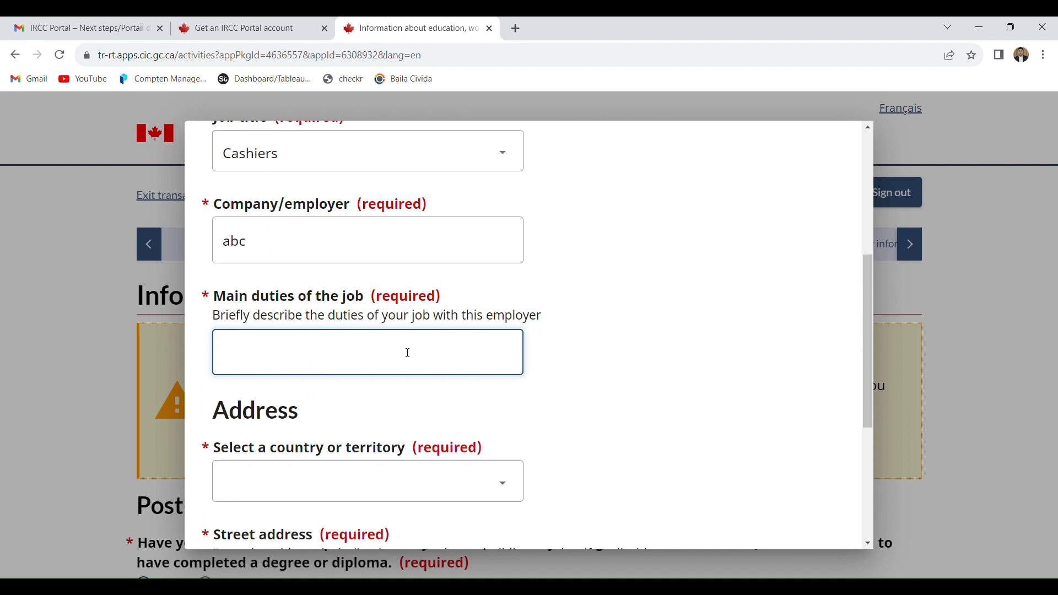
{"action": "type", "text": "ghjhj"}
- Fill in the employer's address with country Pakistan, a street address and a city, and save the work entry
{"action": "left_click", "coordinate": [264, 497]}
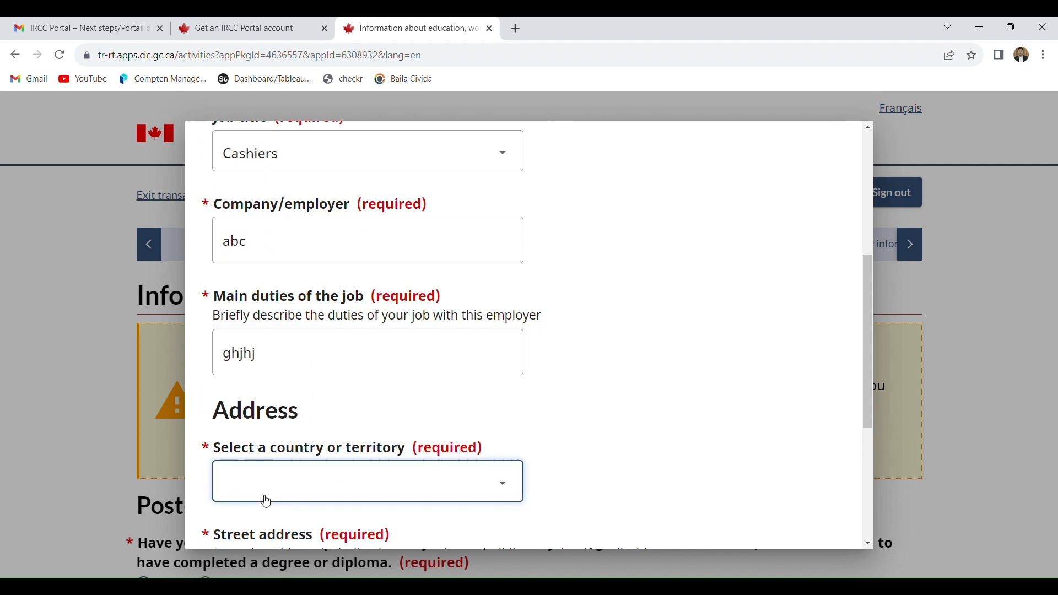
{"action": "left_click", "coordinate": [278, 439]}
{"action": "left_click_drag", "start_coordinate": [866, 303], "coordinate": [871, 409]}
{"action": "left_click", "coordinate": [330, 352]}
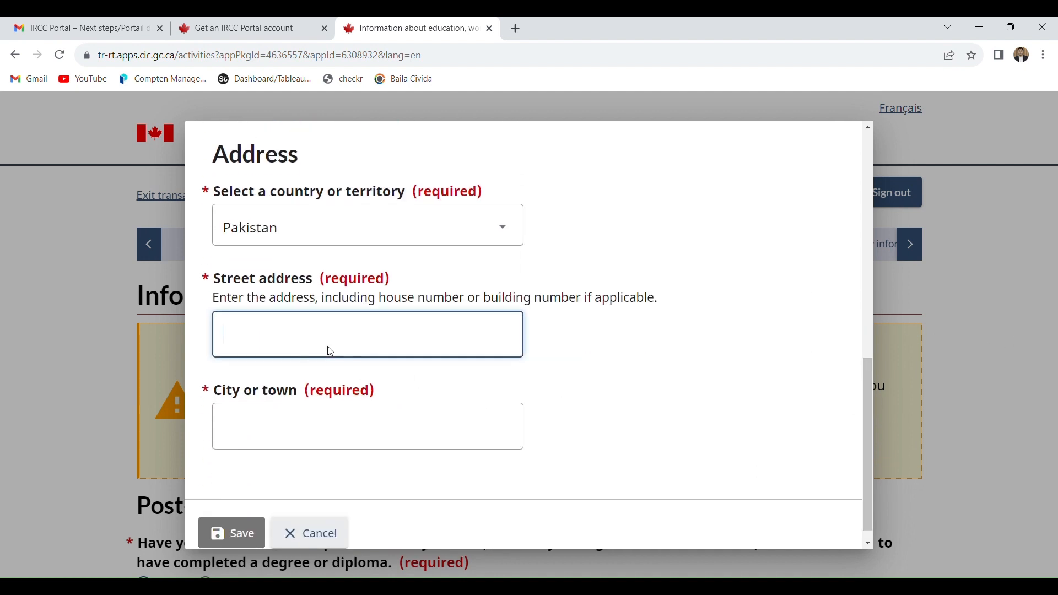
{"action": "type", "text": "123"}
{"action": "left_click", "coordinate": [280, 427]}
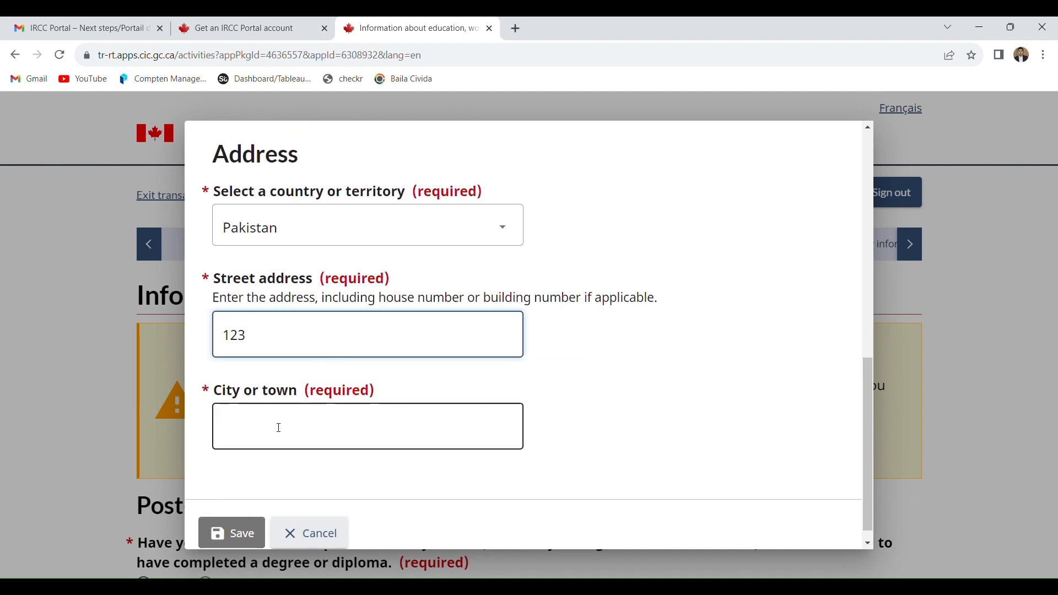
{"action": "type", "text": "fghh"}
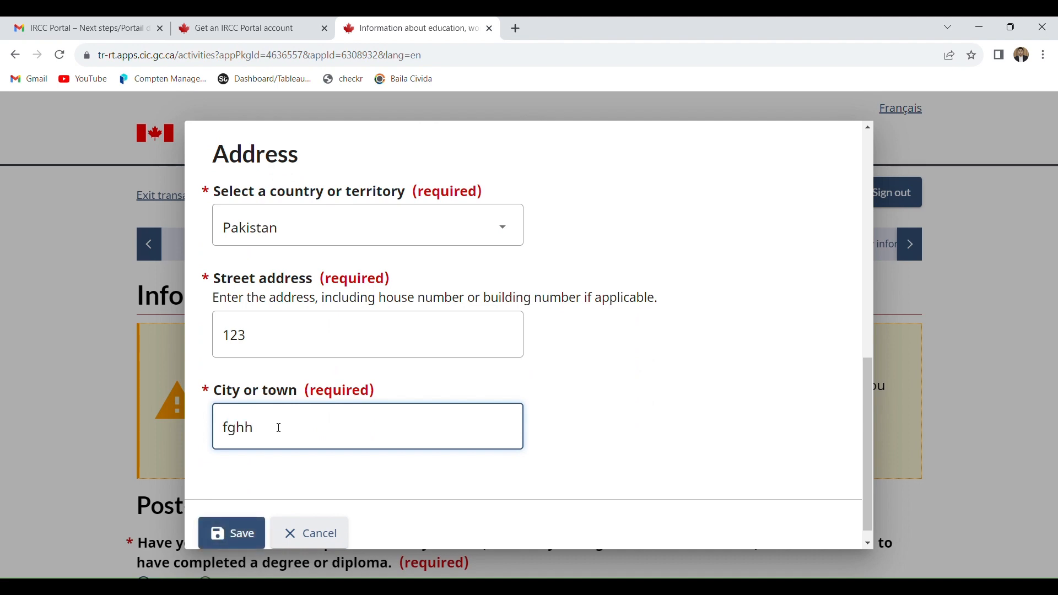
{"action": "left_click", "coordinate": [232, 532]}
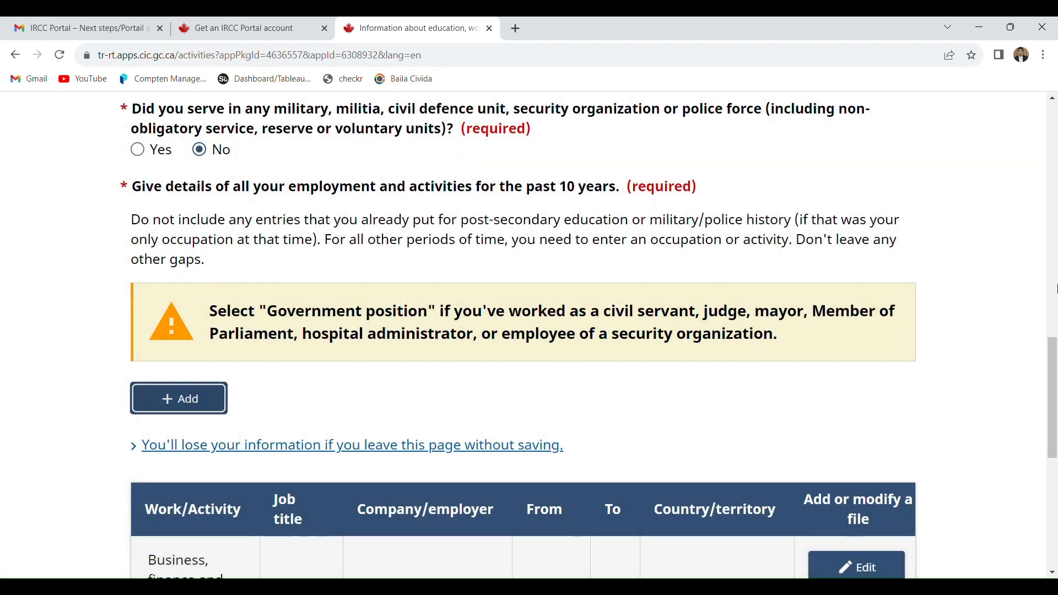
{"action": "left_click_drag", "start_coordinate": [1054, 354], "coordinate": [1056, 416]}
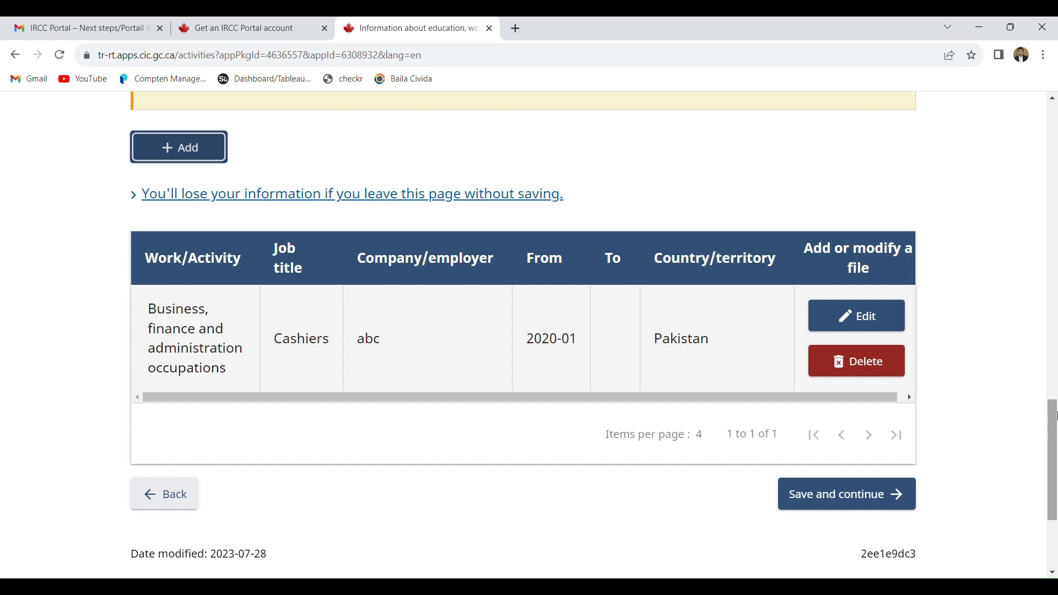
- Try to save the education, work and activities page and review the error about the past 10 years
{"action": "left_click", "coordinate": [855, 495]}
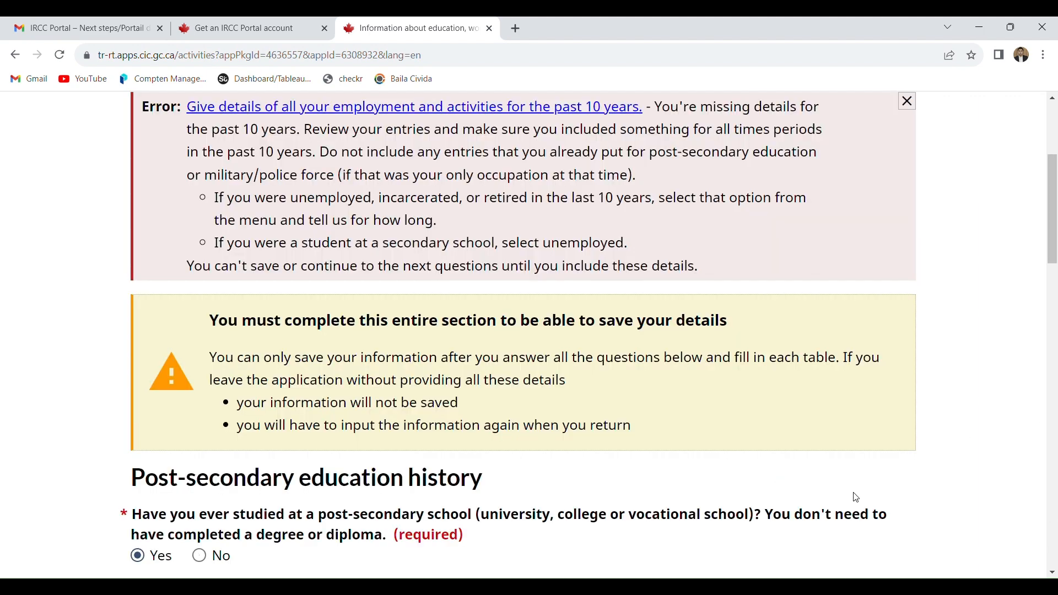
{"action": "left_click_drag", "start_coordinate": [1054, 244], "coordinate": [1056, 525]}
{"action": "left_click", "coordinate": [855, 400]}
{"action": "left_click_drag", "start_coordinate": [1056, 241], "coordinate": [1055, 214]}
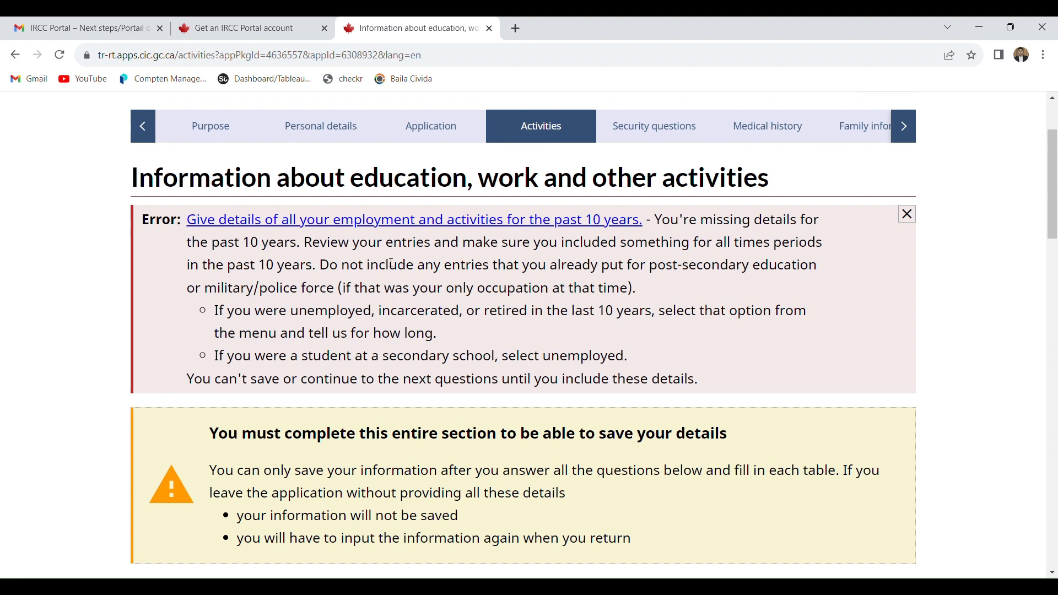
- Edit the abasyn university peshawar education entry to mark the study as ongoing, and save the entry
{"action": "left_click_drag", "start_coordinate": [1051, 215], "coordinate": [1049, 342]}
{"action": "left_click", "coordinate": [866, 350]}
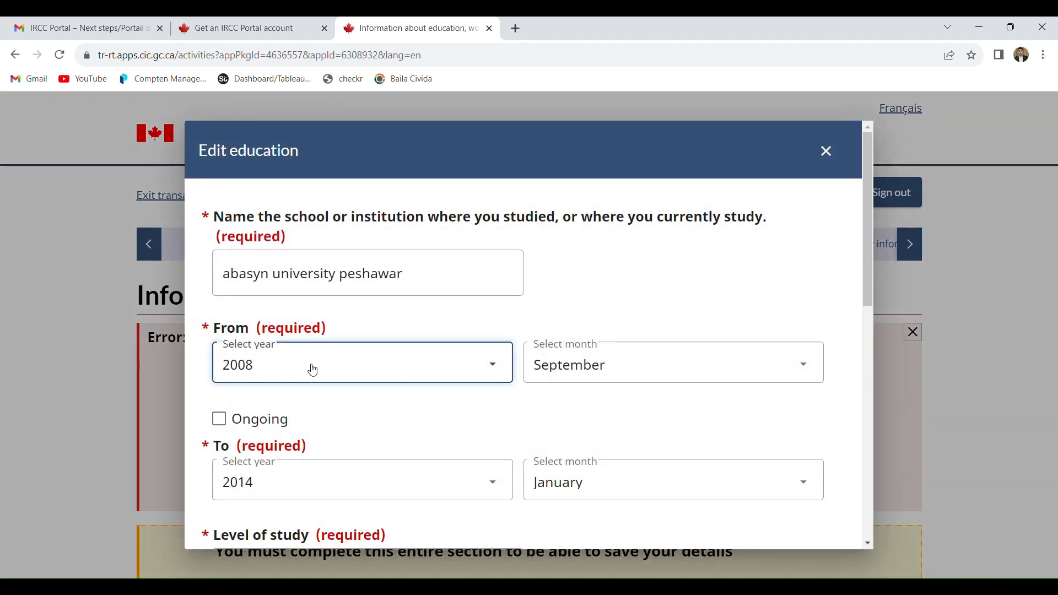
{"action": "left_click", "coordinate": [265, 417]}
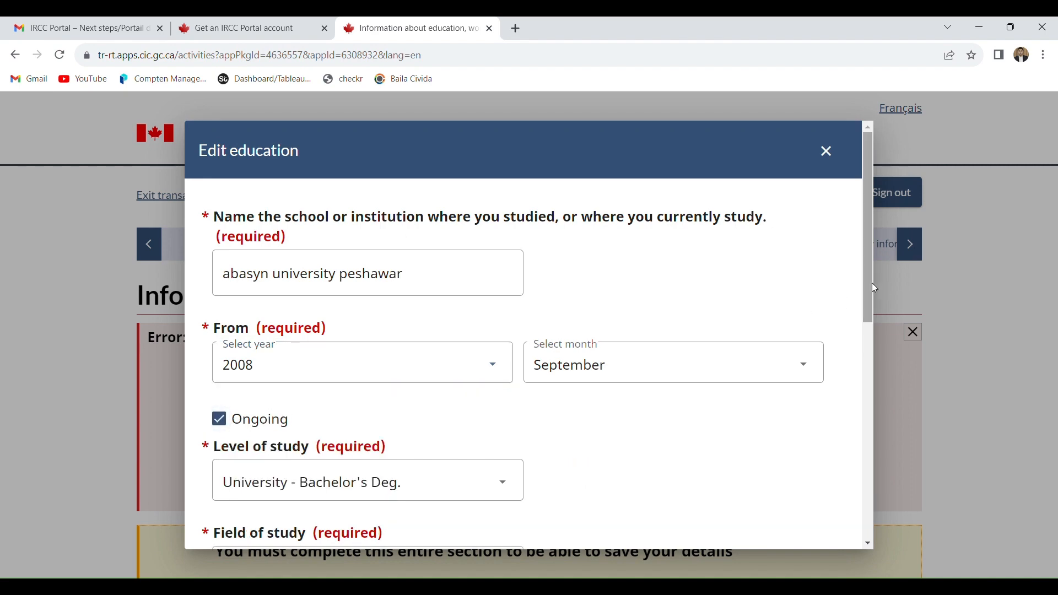
{"action": "left_click_drag", "start_coordinate": [875, 288], "coordinate": [906, 559]}
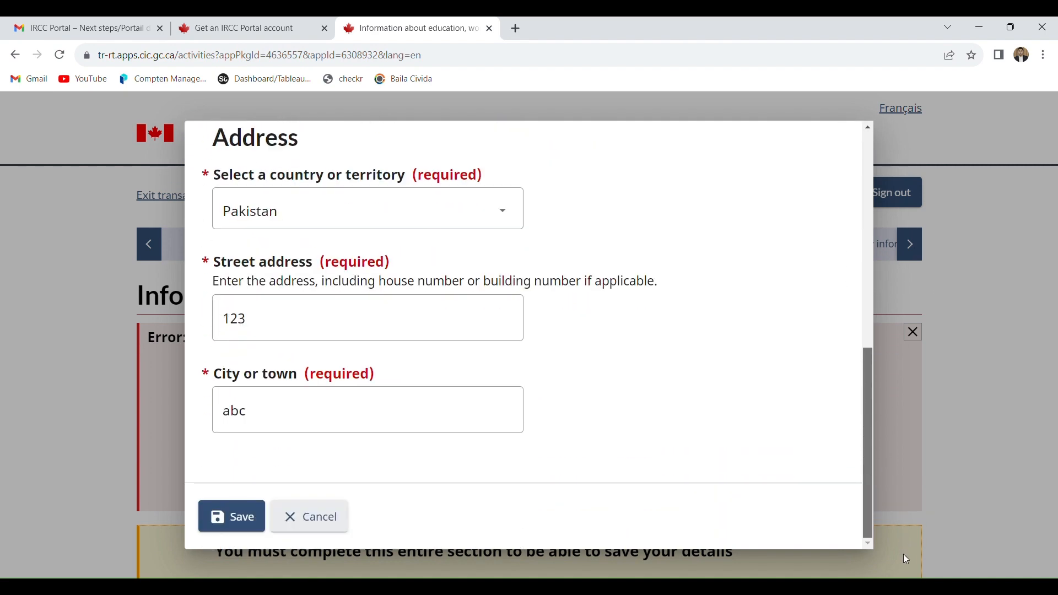
{"action": "left_click", "coordinate": [241, 519]}
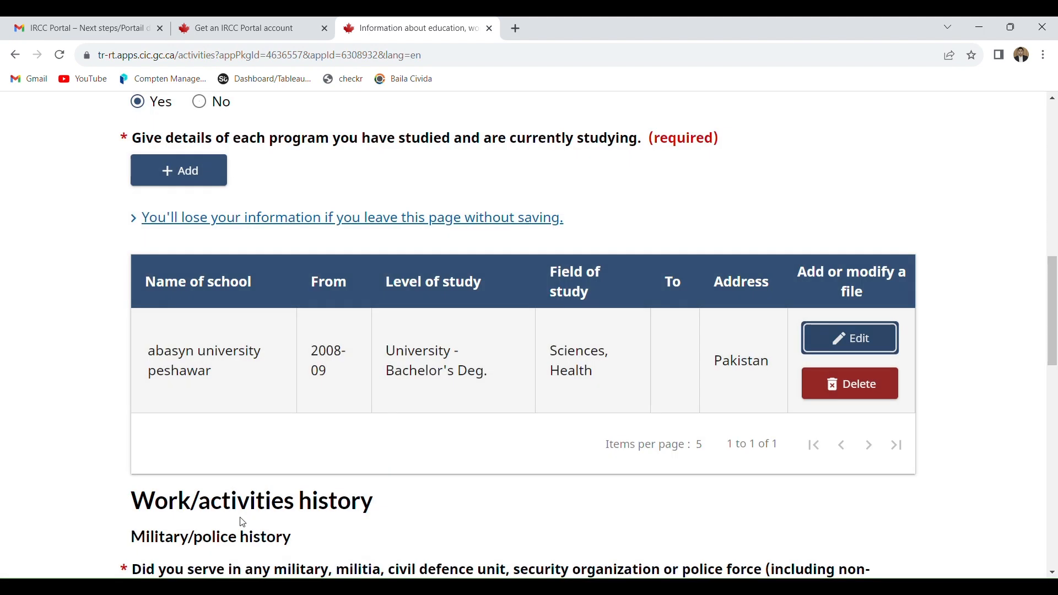
- Reopen and re-save the Cashiers work entry, and save the education and work page to continue the application
{"action": "left_click_drag", "start_coordinate": [1052, 294], "coordinate": [1055, 426]}
{"action": "left_click", "coordinate": [851, 430]}
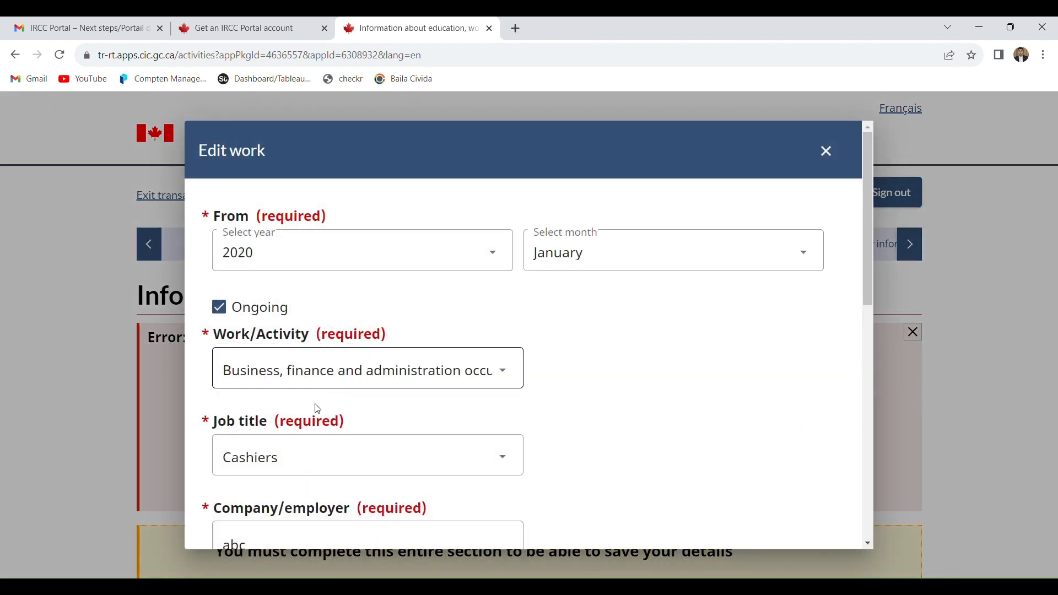
{"action": "left_click_drag", "start_coordinate": [867, 289], "coordinate": [891, 556]}
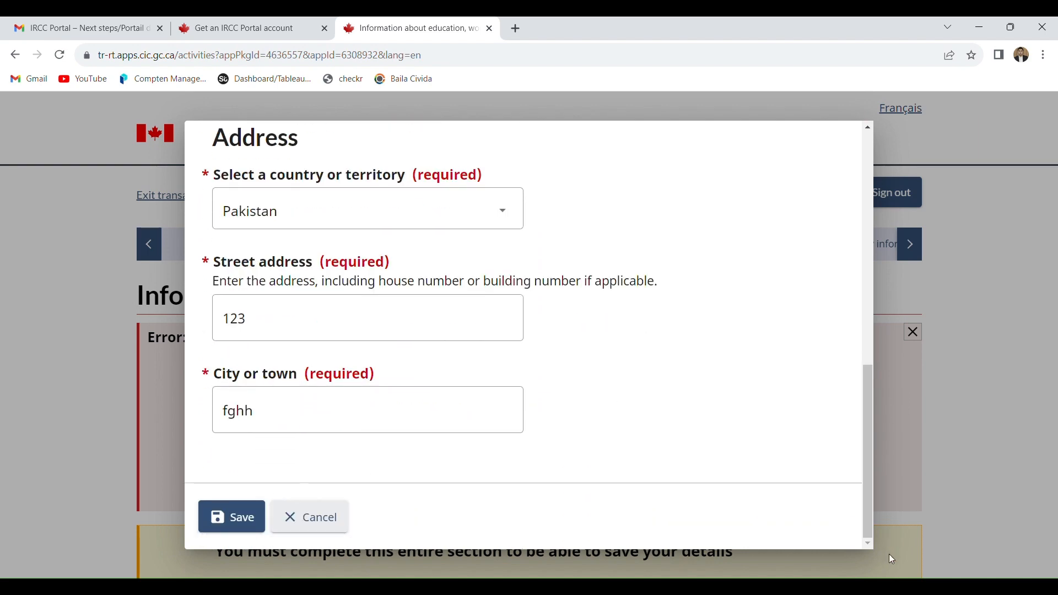
{"action": "left_click", "coordinate": [231, 516]}
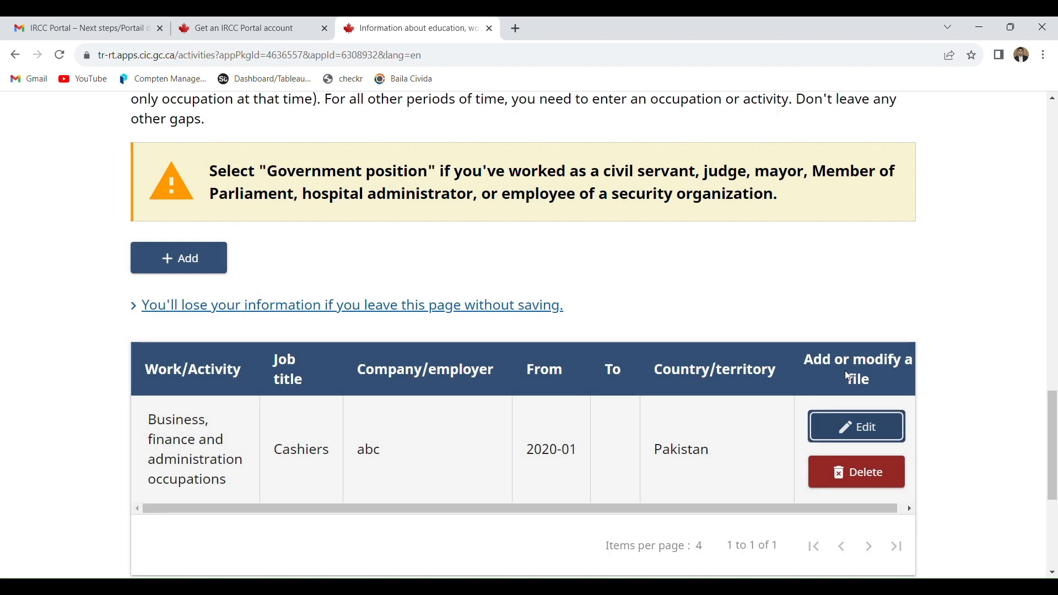
{"action": "scroll", "coordinate": [877, 292], "scroll_direction": "down", "scroll_amount": 5}
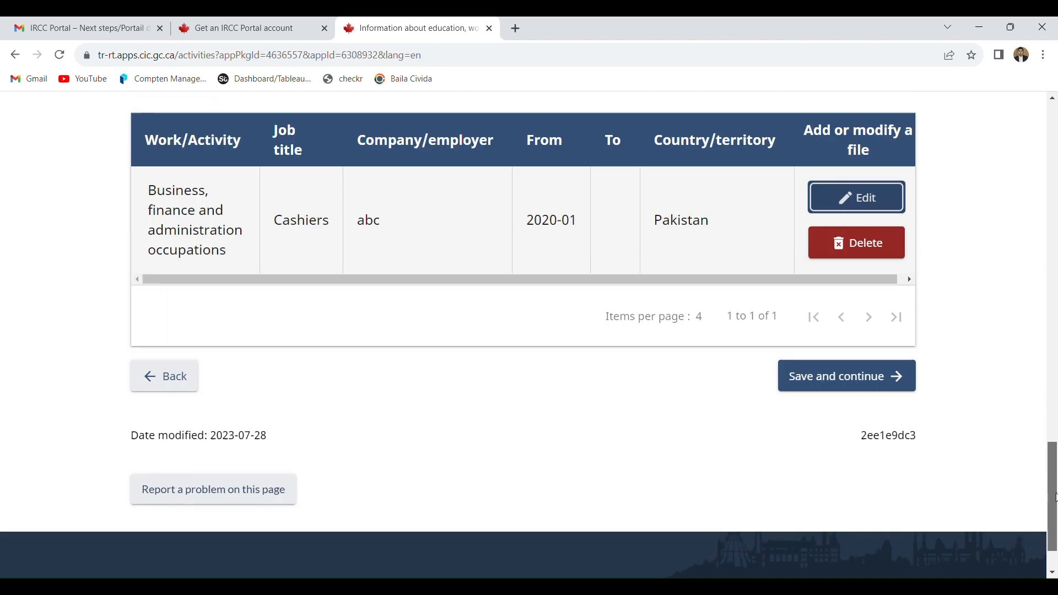
{"action": "left_click", "coordinate": [874, 302]}
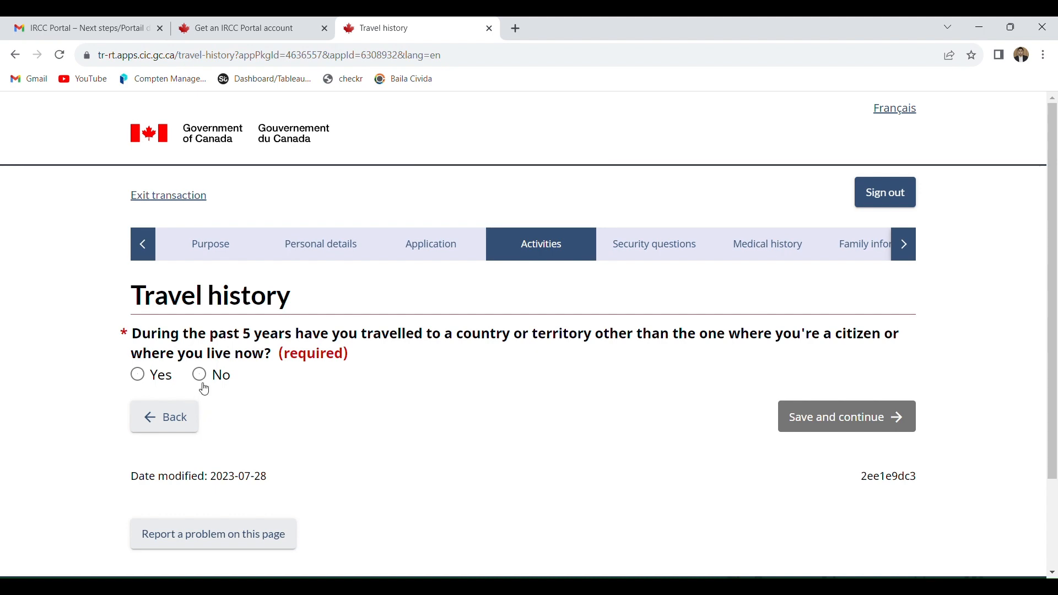
- Answer Yes to having travelled abroad in the past 5 years and add a travel record from January 2022 to February 2022
{"action": "left_click", "coordinate": [166, 381]}
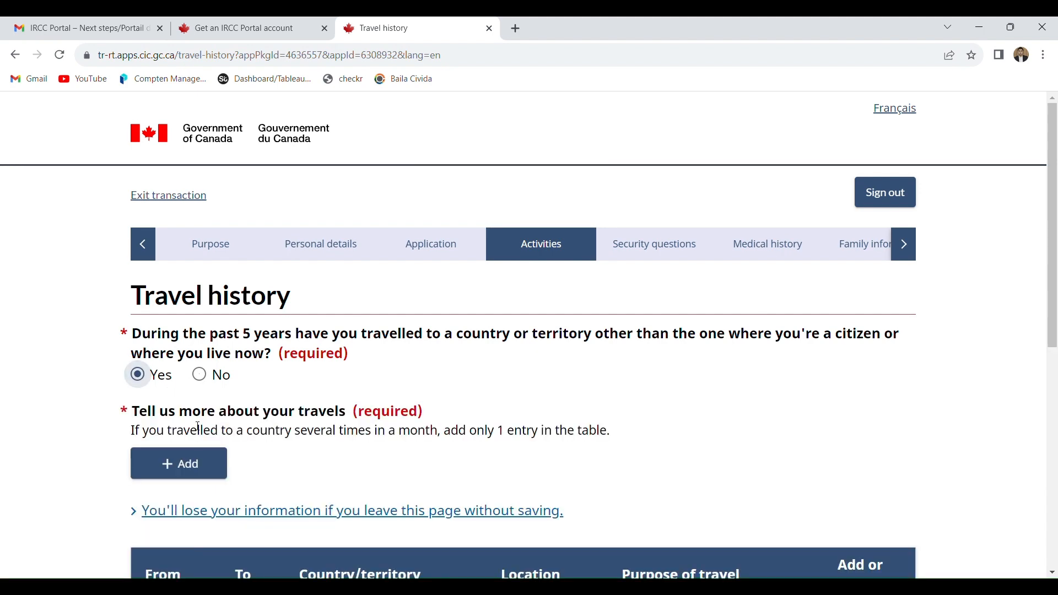
{"action": "left_click", "coordinate": [165, 463]}
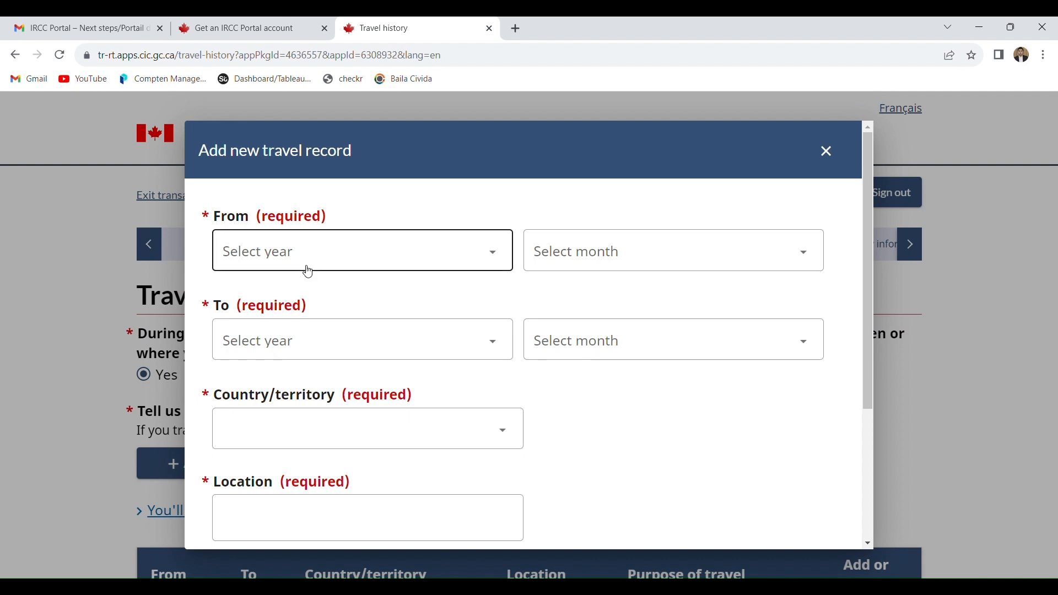
{"action": "left_click", "coordinate": [287, 325]}
{"action": "left_click", "coordinate": [593, 241]}
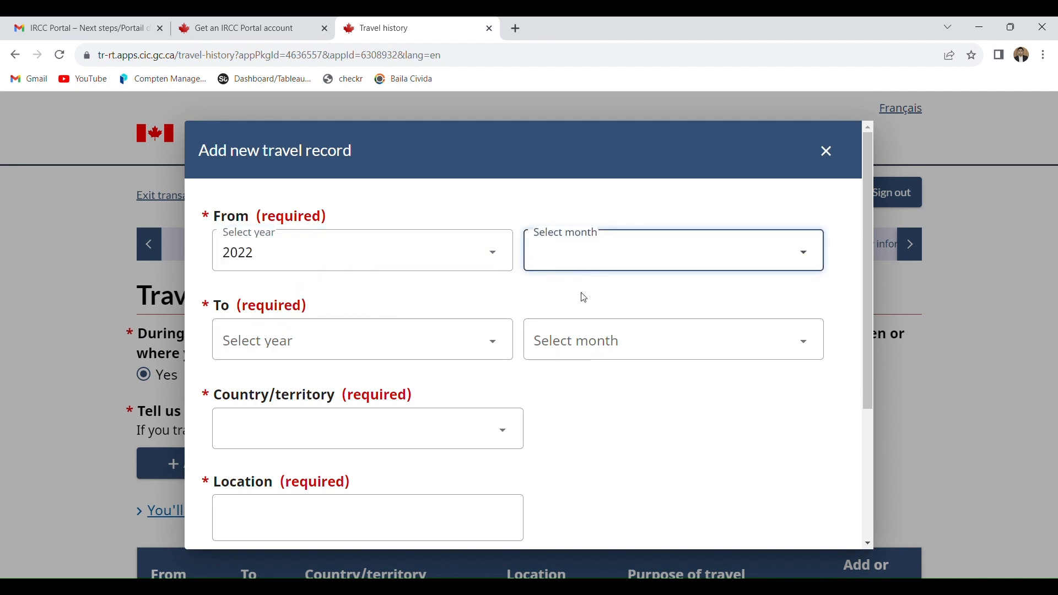
{"action": "left_click", "coordinate": [584, 297]}
{"action": "left_click", "coordinate": [427, 330]}
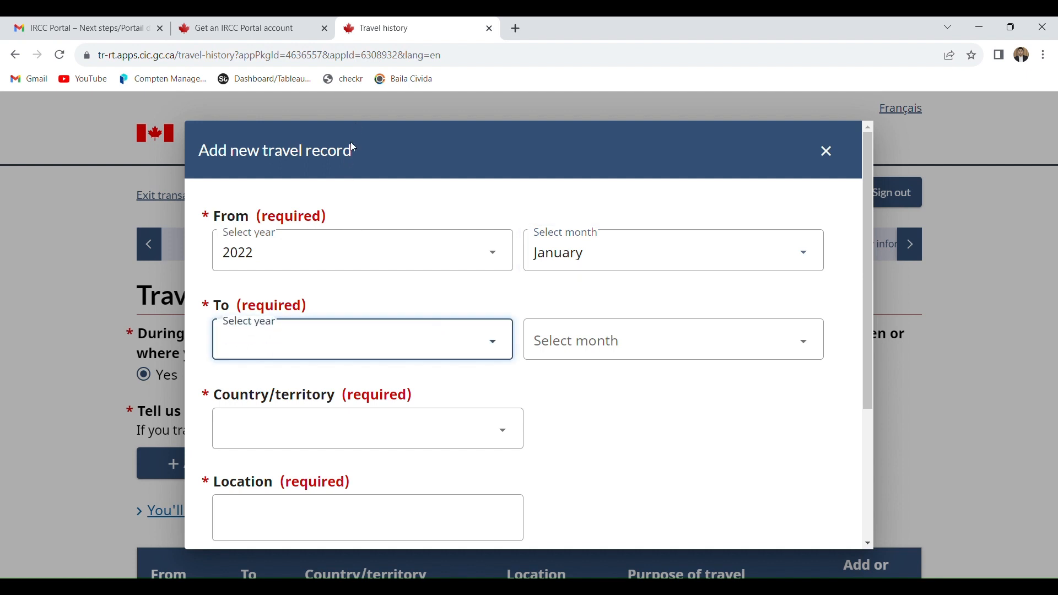
{"action": "left_click", "coordinate": [359, 58]}
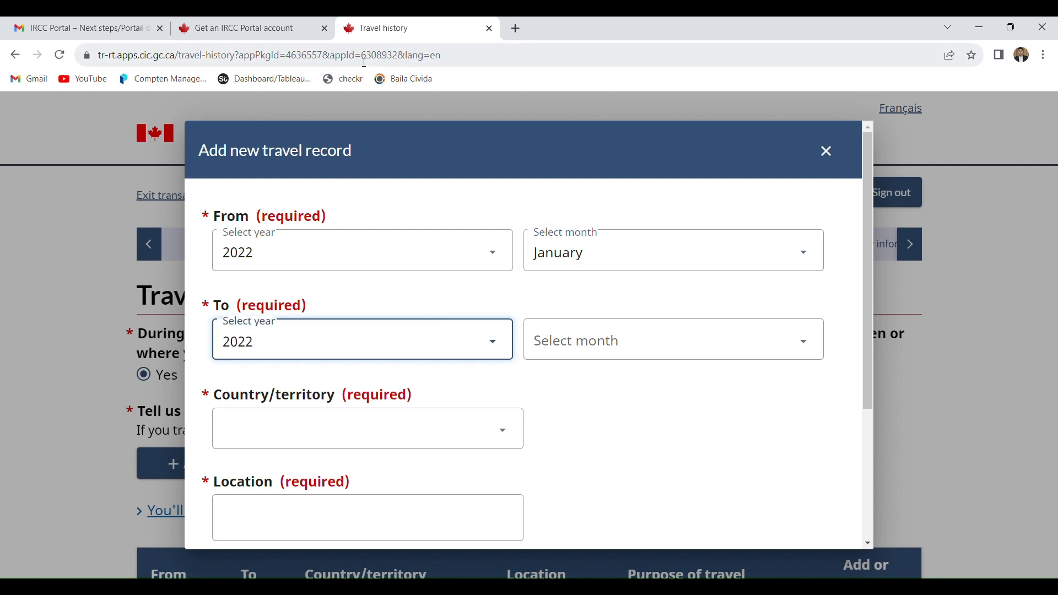
{"action": "left_click", "coordinate": [595, 338]}
{"action": "left_click", "coordinate": [585, 120]}
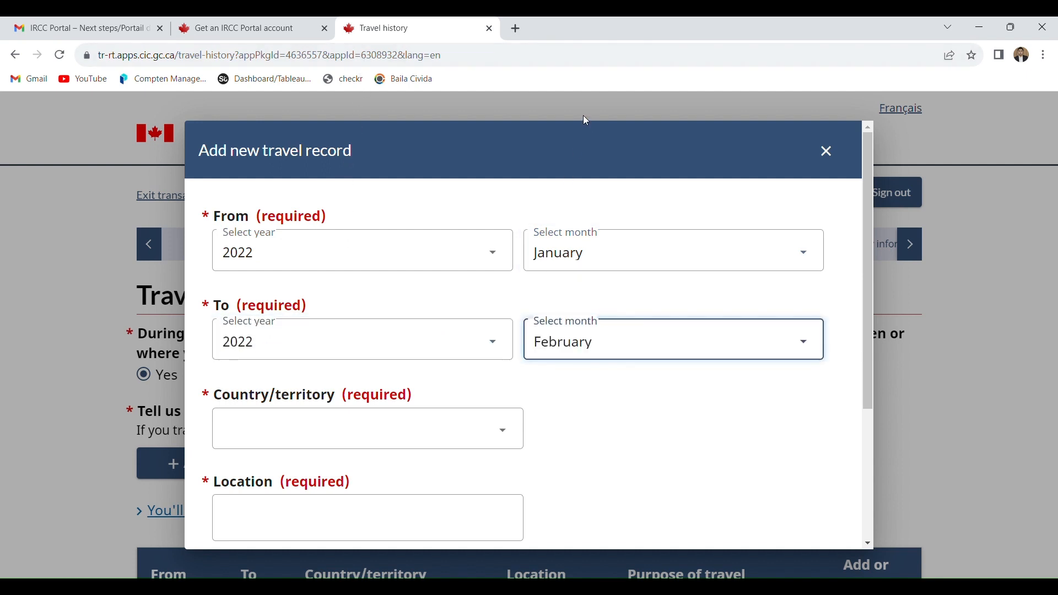
- Set the travel record's country to Australia, location to "sydney" and purpose of travel to "tourism", and save the record
{"action": "left_click", "coordinate": [319, 441]}
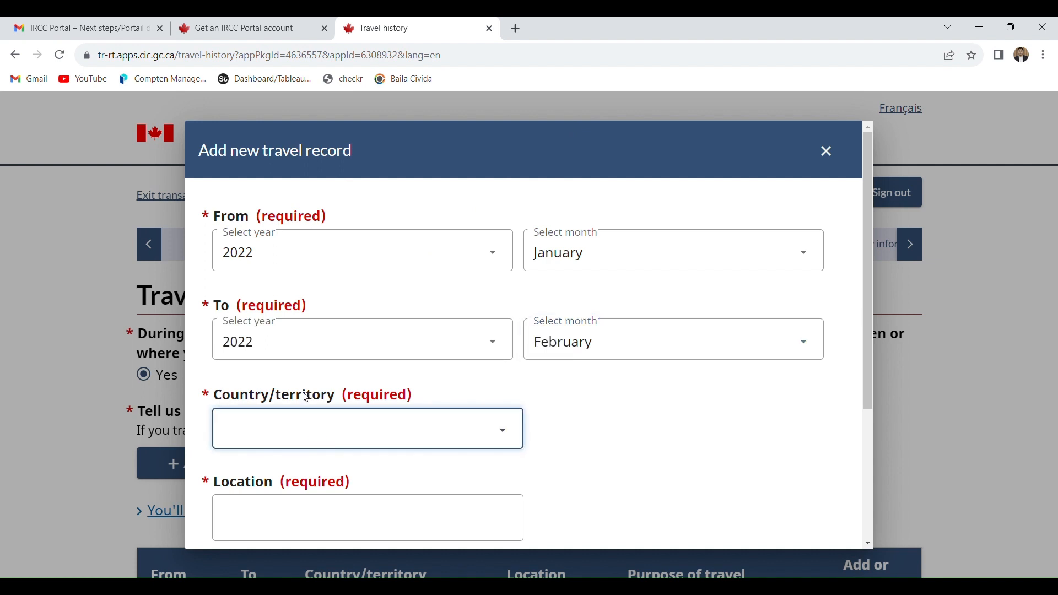
{"action": "left_click", "coordinate": [305, 240]}
{"action": "left_click", "coordinate": [301, 530]}
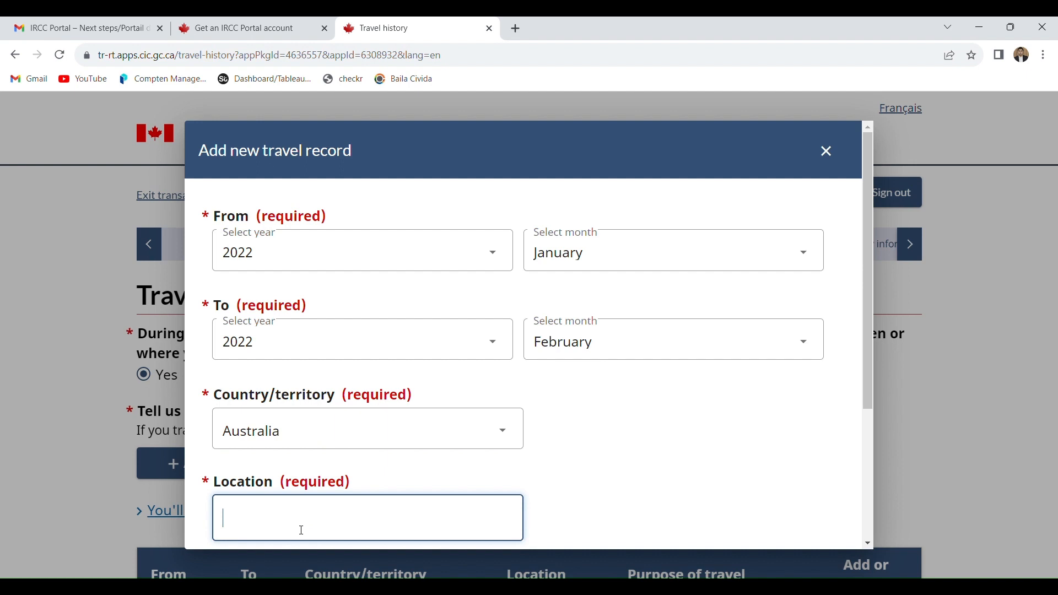
{"action": "type", "text": "sydney"}
{"action": "left_click_drag", "start_coordinate": [868, 378], "coordinate": [862, 515]}
{"action": "left_click", "coordinate": [452, 424]}
{"action": "type", "text": "touridm"}
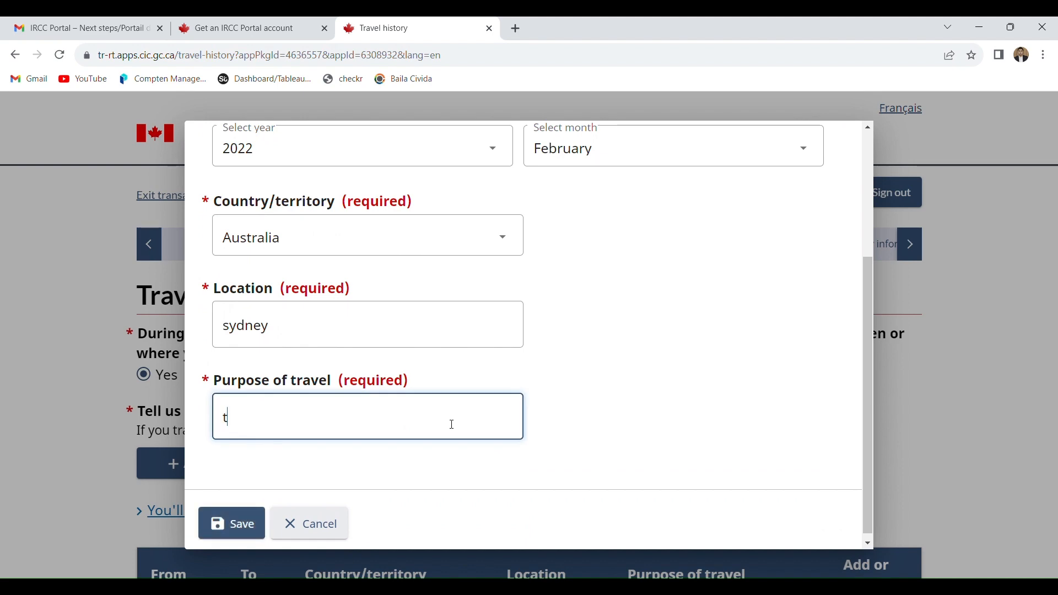
{"action": "key", "text": "BackSpace"}
{"action": "key", "text": "BackSpace"}
{"action": "type", "text": "sm"}
{"action": "left_click", "coordinate": [219, 537]}
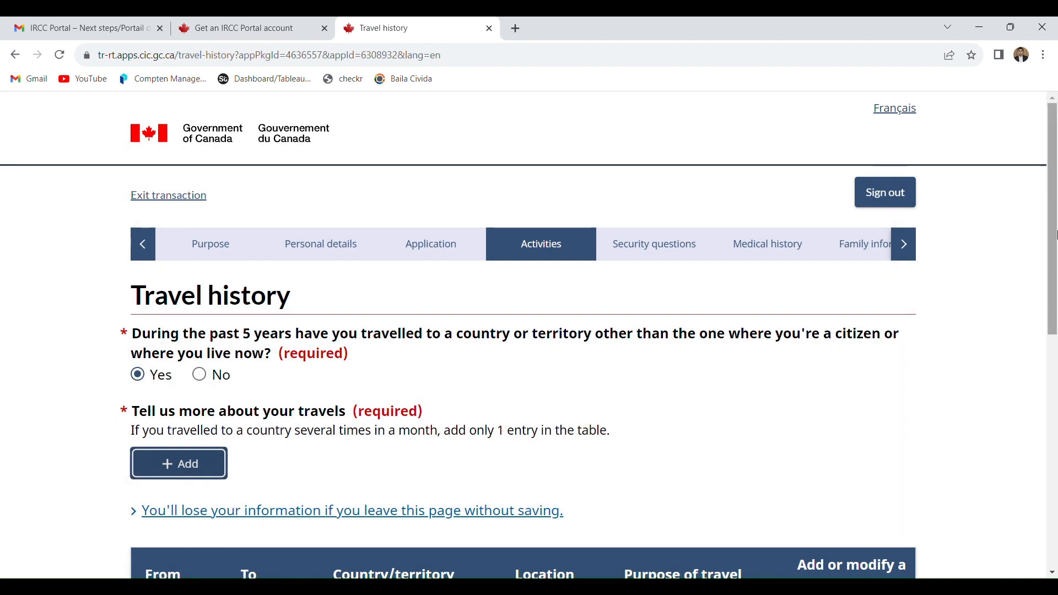
- Review the saved travel record, and save the Travel history page to continue
{"action": "left_click_drag", "start_coordinate": [1053, 200], "coordinate": [1055, 270]}
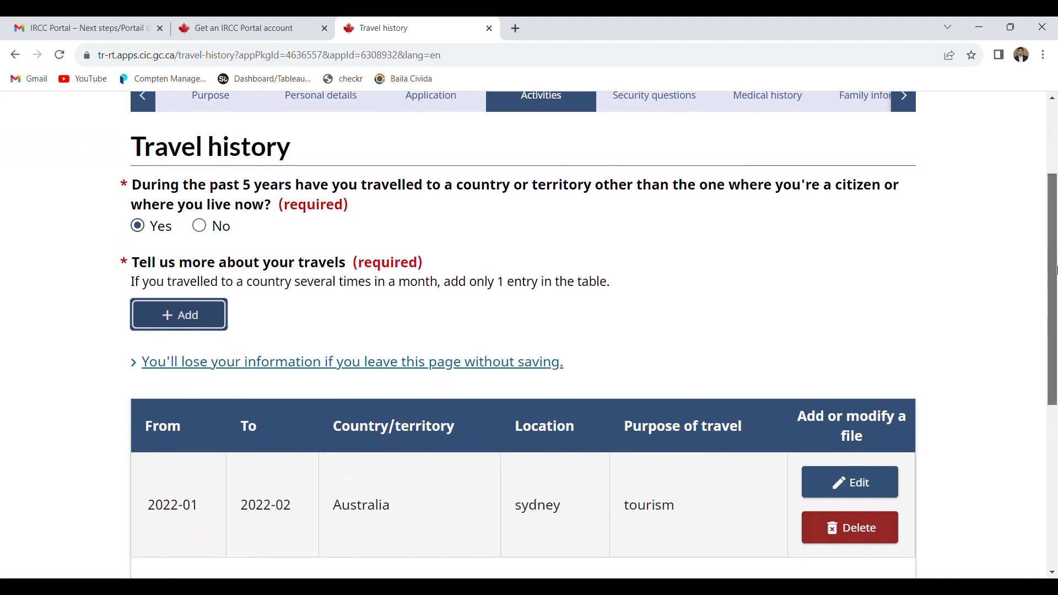
{"action": "left_click_drag", "start_coordinate": [1055, 270], "coordinate": [1054, 362]}
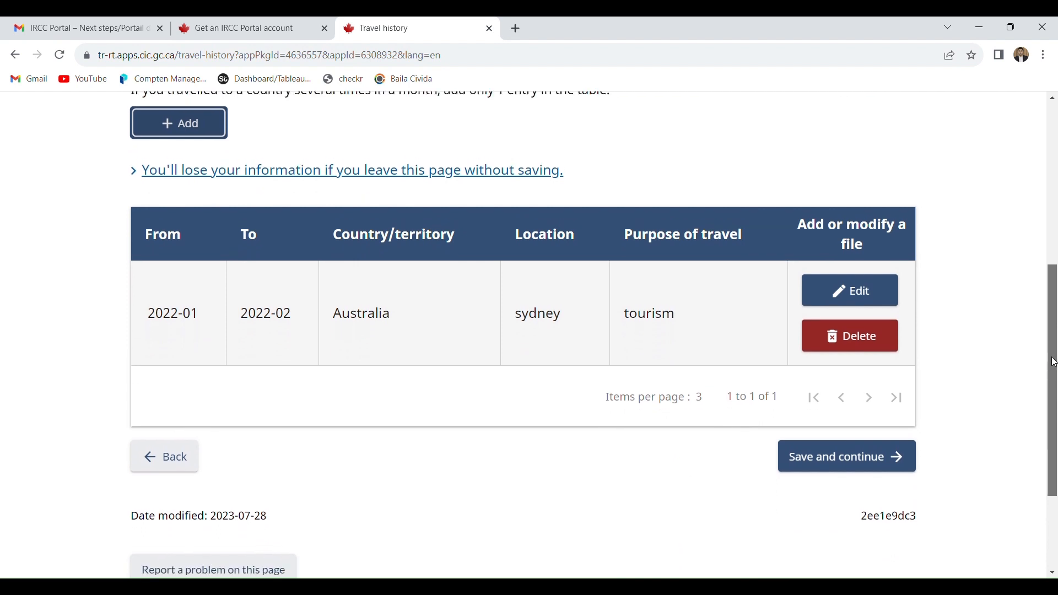
{"action": "left_click_drag", "start_coordinate": [1054, 362], "coordinate": [1055, 362]}
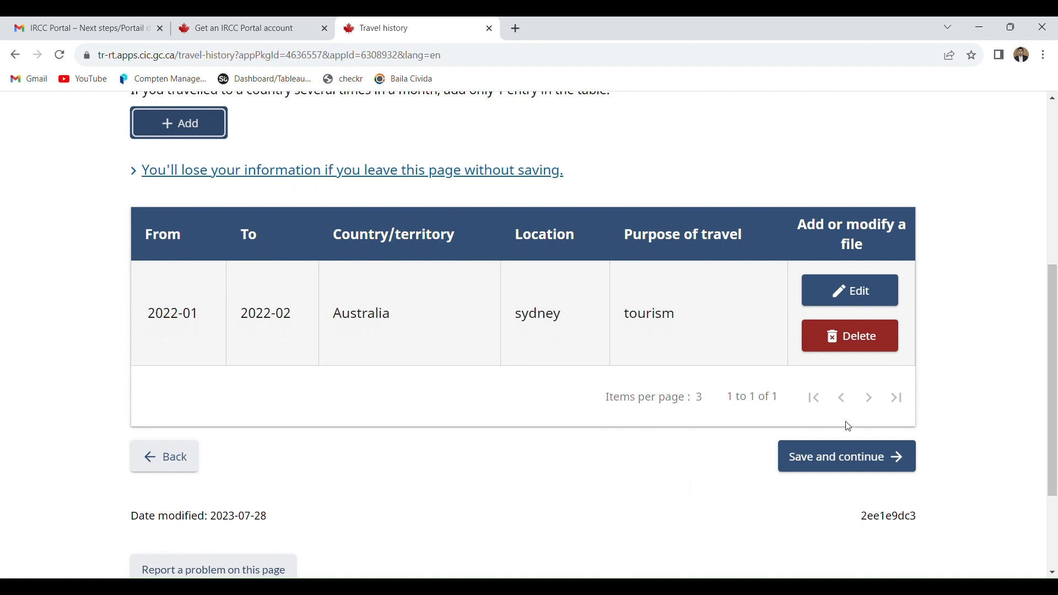
{"action": "left_click", "coordinate": [830, 464]}
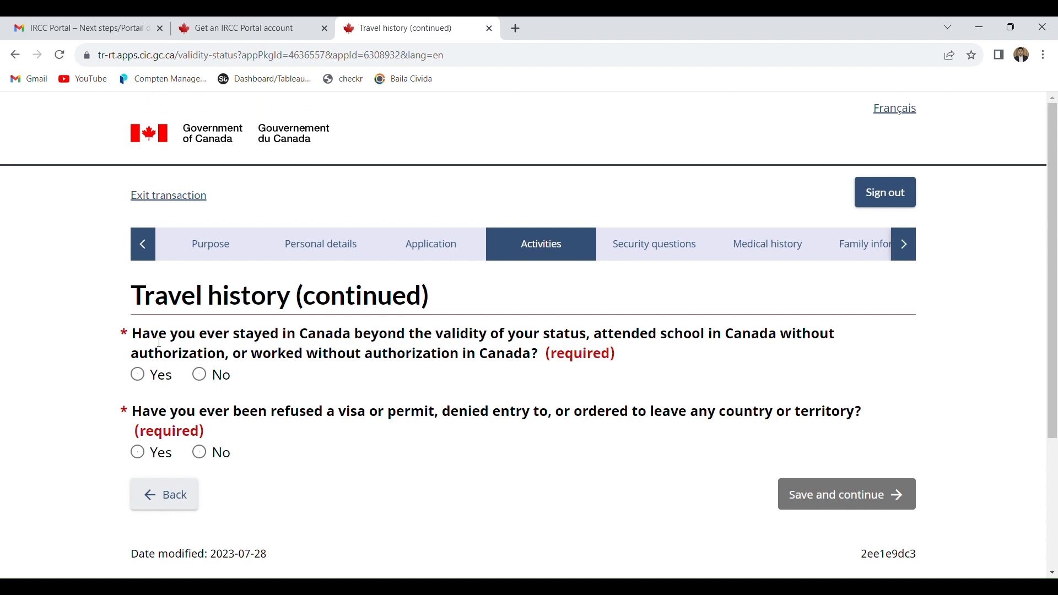
- Answer No to both questions about unauthorized stay, study or work in Canada and about visa refusals, and save the page
{"action": "left_click", "coordinate": [210, 385]}
{"action": "left_click", "coordinate": [215, 462]}
{"action": "left_click", "coordinate": [826, 494]}
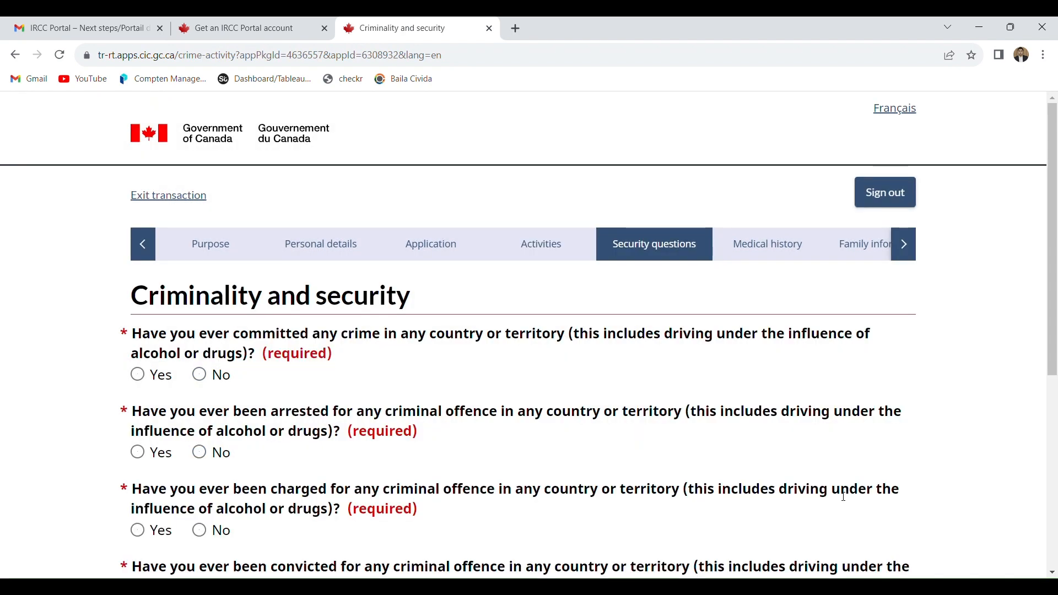
- Answer No to having ever committed a crime, been arrested for, or been charged with any criminal offence
{"action": "left_click_drag", "start_coordinate": [1052, 276], "coordinate": [1054, 322]}
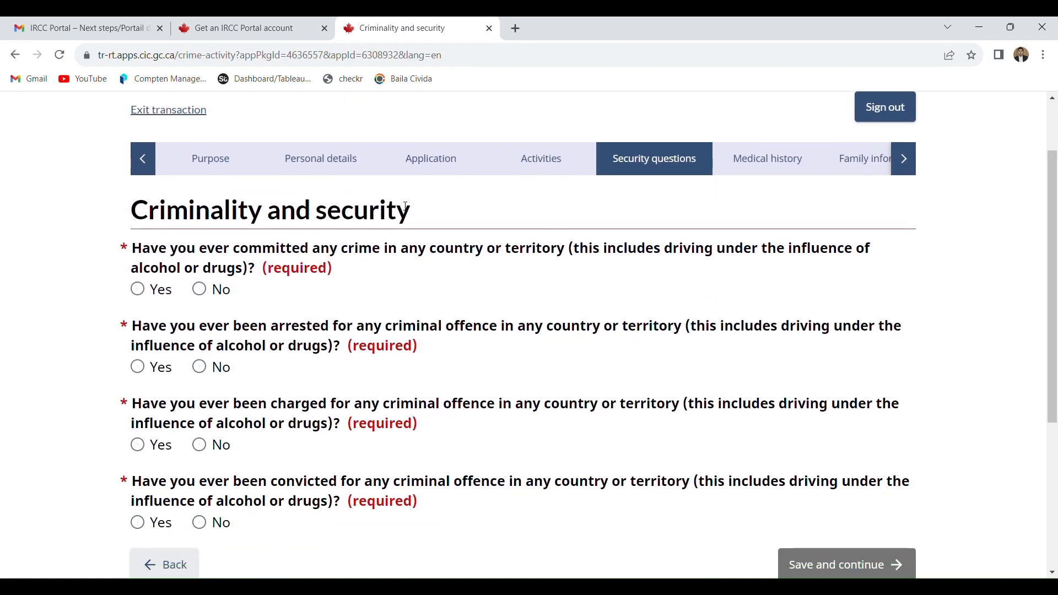
{"action": "left_click", "coordinate": [220, 296]}
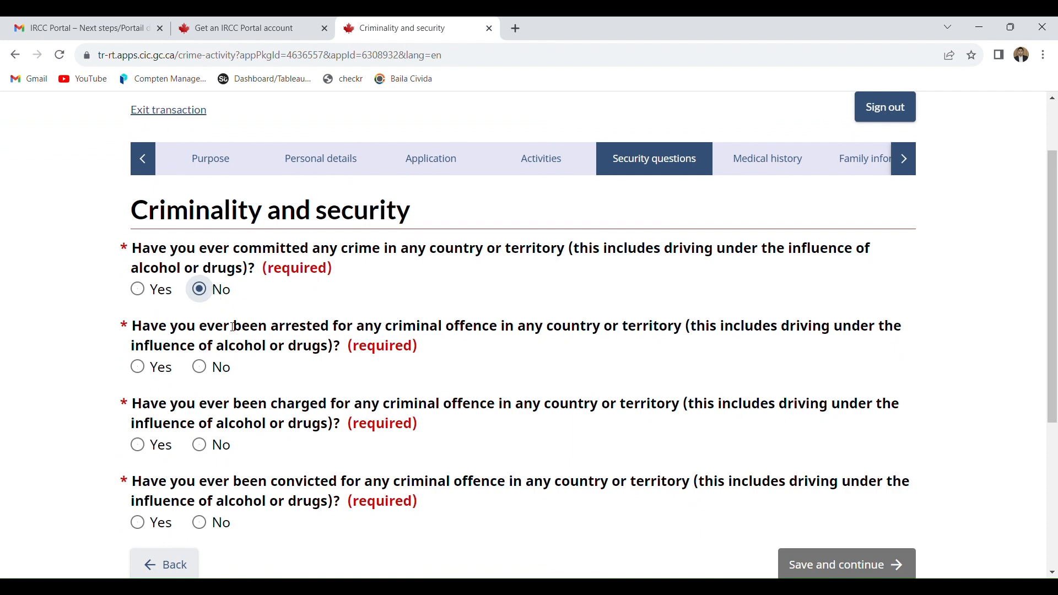
{"action": "left_click", "coordinate": [221, 377]}
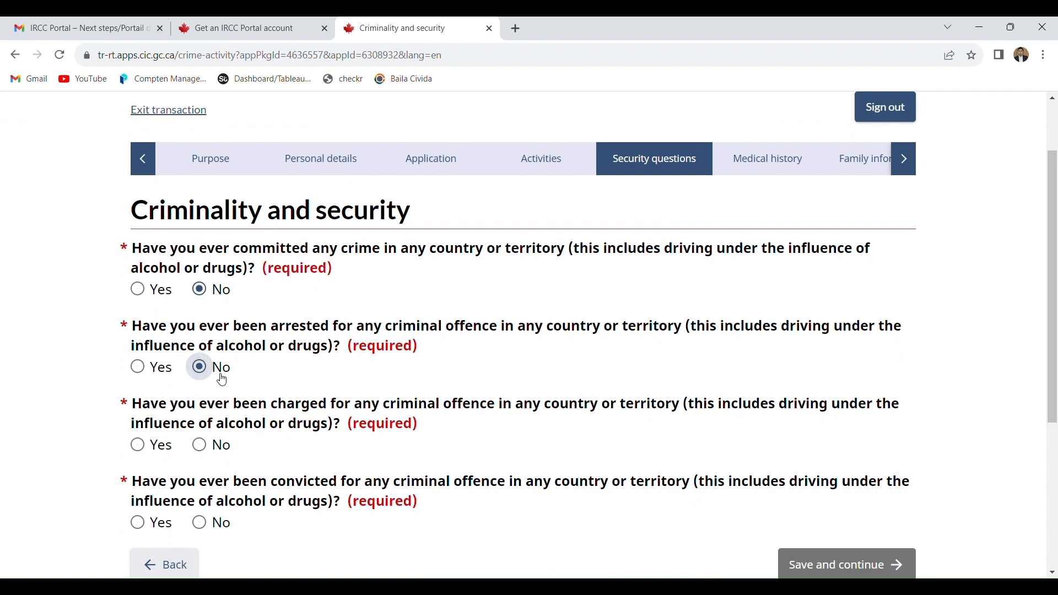
{"action": "left_click", "coordinate": [219, 449]}
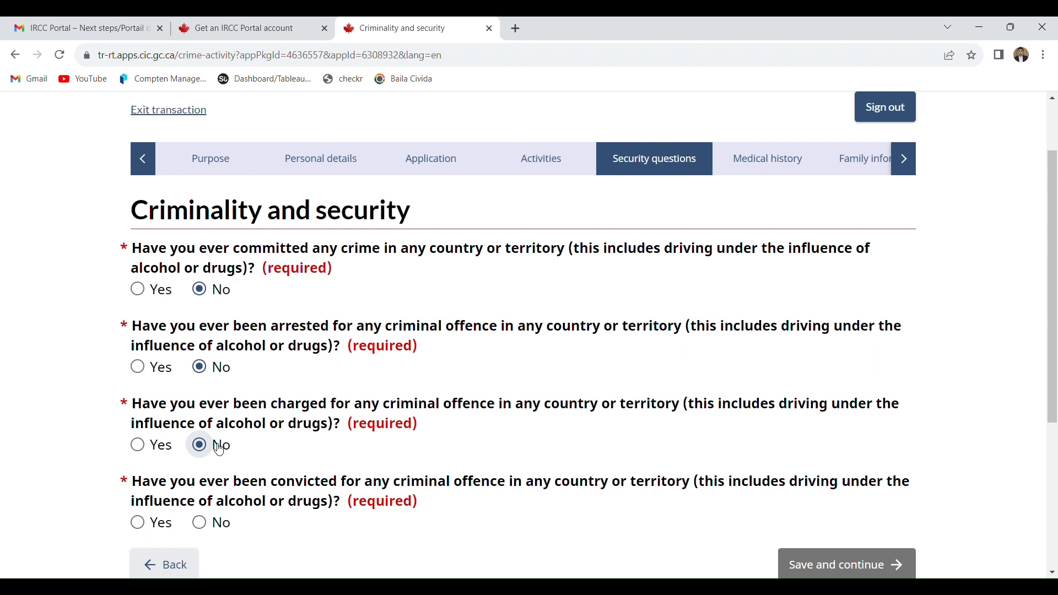
- Try Yes on the criminal conviction question, change the answer to No, and save the Criminality and security page
{"action": "left_click", "coordinate": [1044, 365]}
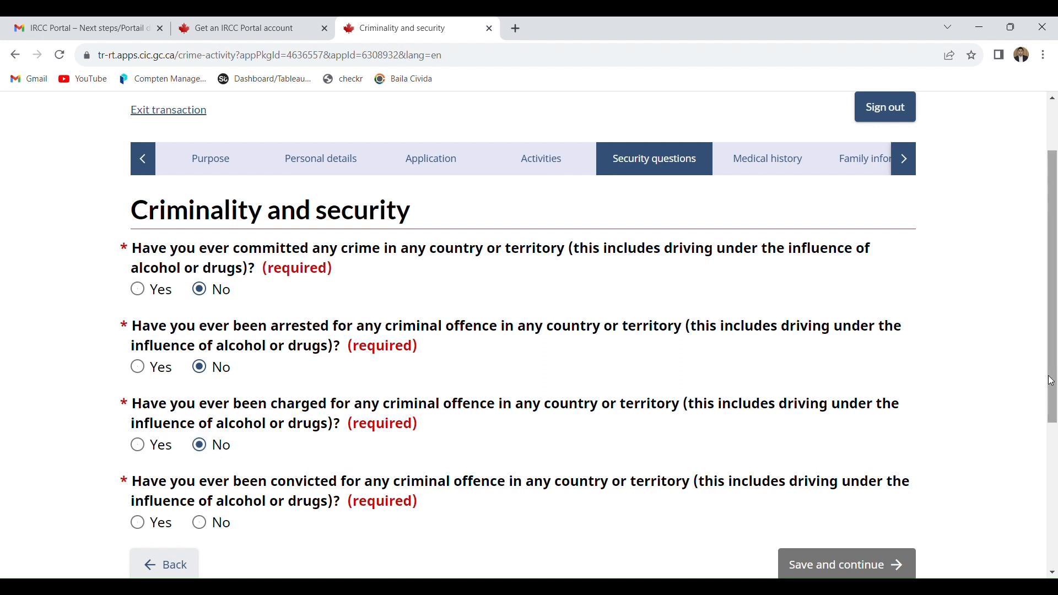
{"action": "left_click_drag", "start_coordinate": [1048, 377], "coordinate": [1055, 434]}
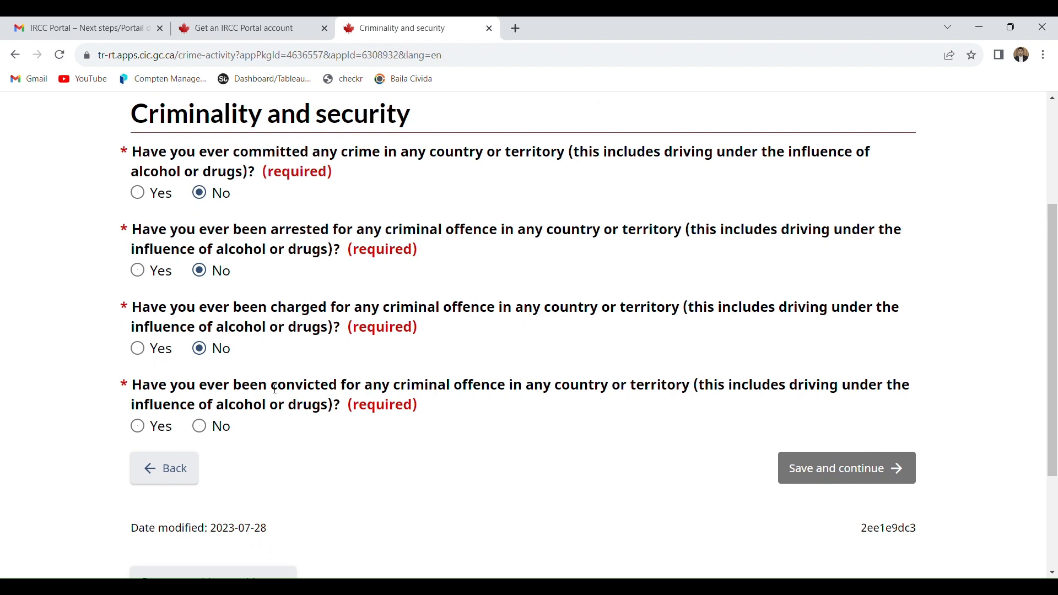
{"action": "left_click", "coordinate": [149, 435]}
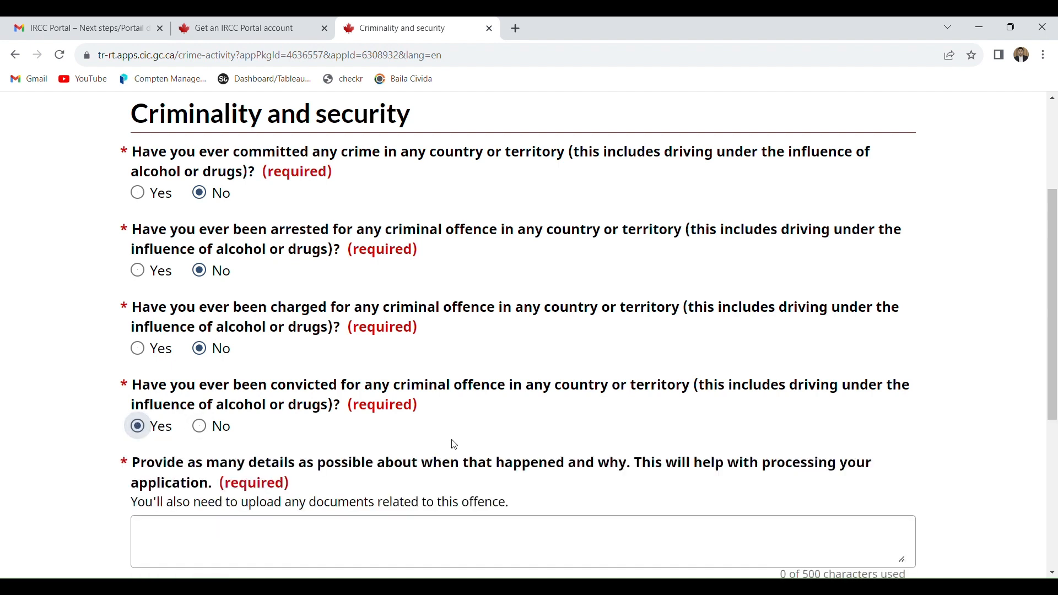
{"action": "left_click_drag", "start_coordinate": [1052, 341], "coordinate": [1054, 389]}
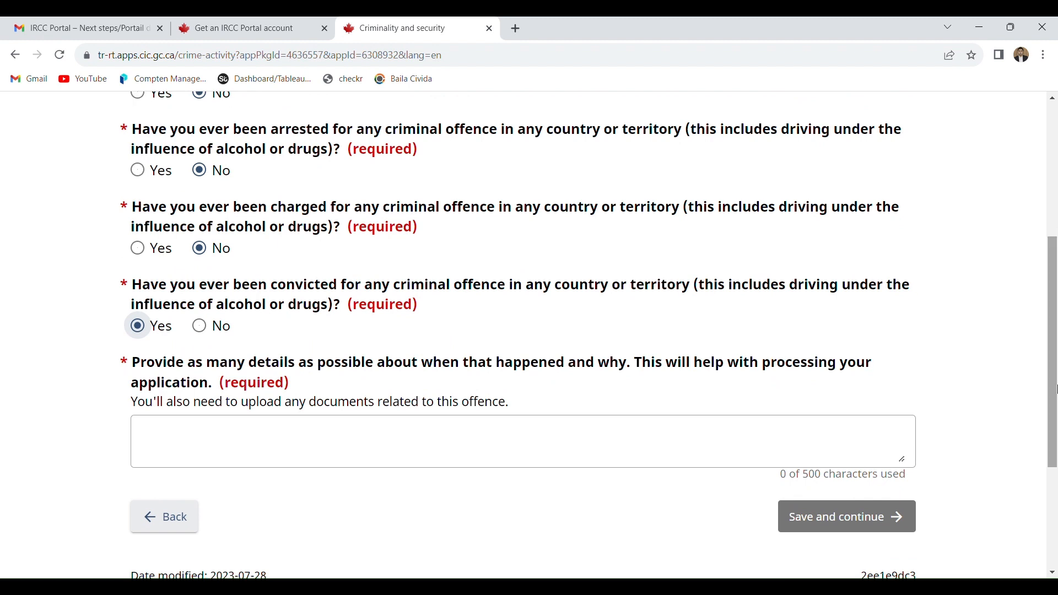
{"action": "left_click", "coordinate": [214, 327]}
{"action": "left_click", "coordinate": [848, 365]}
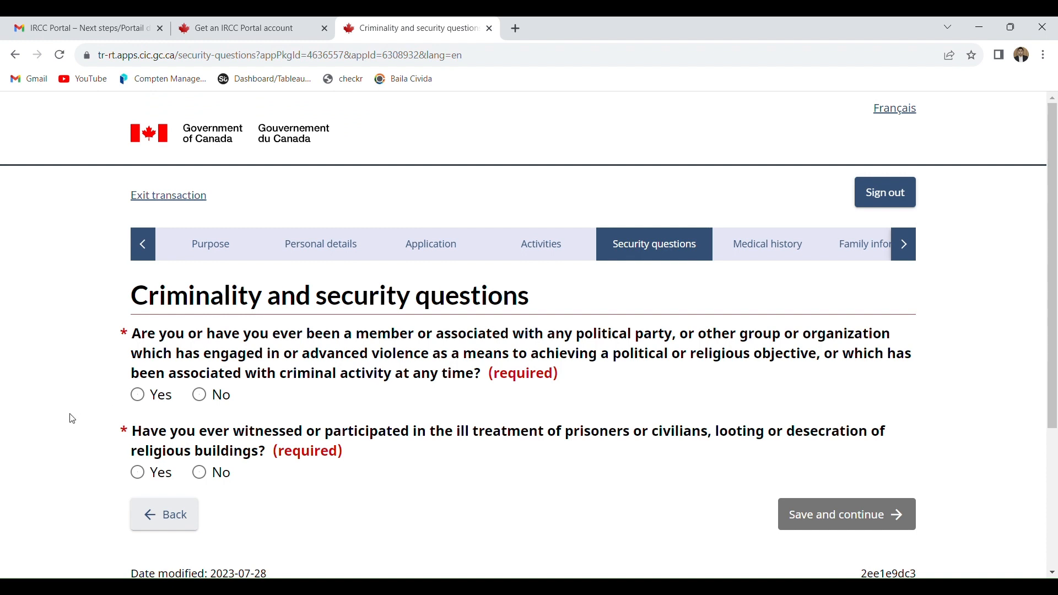
- Answer No to the questions about association with violent or criminal organizations and about ill treatment of prisoners or civilians, and save the page
{"action": "left_click", "coordinate": [216, 403]}
{"action": "left_click", "coordinate": [211, 479]}
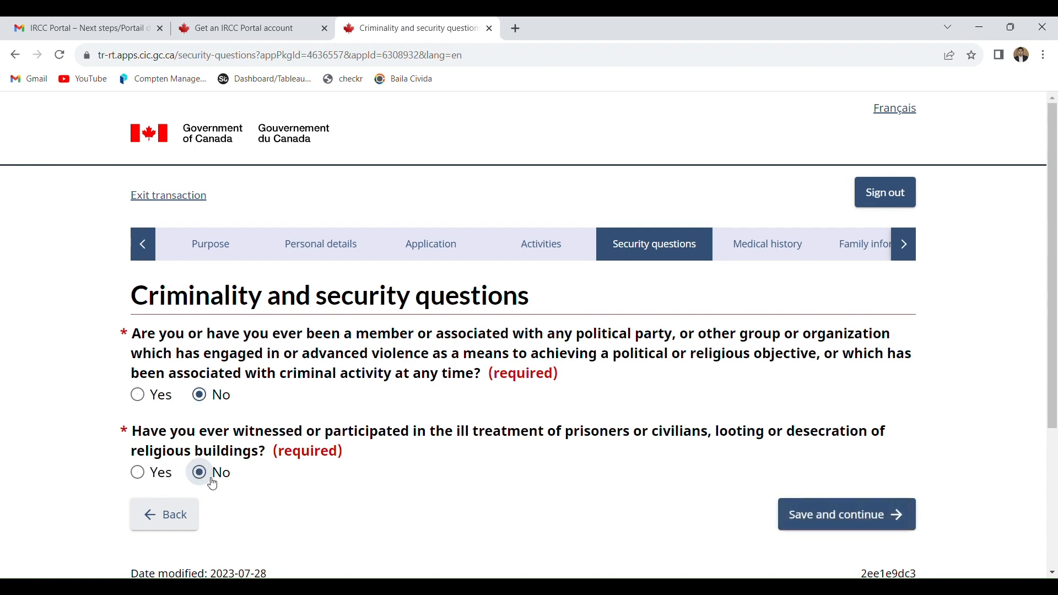
{"action": "left_click", "coordinate": [888, 528]}
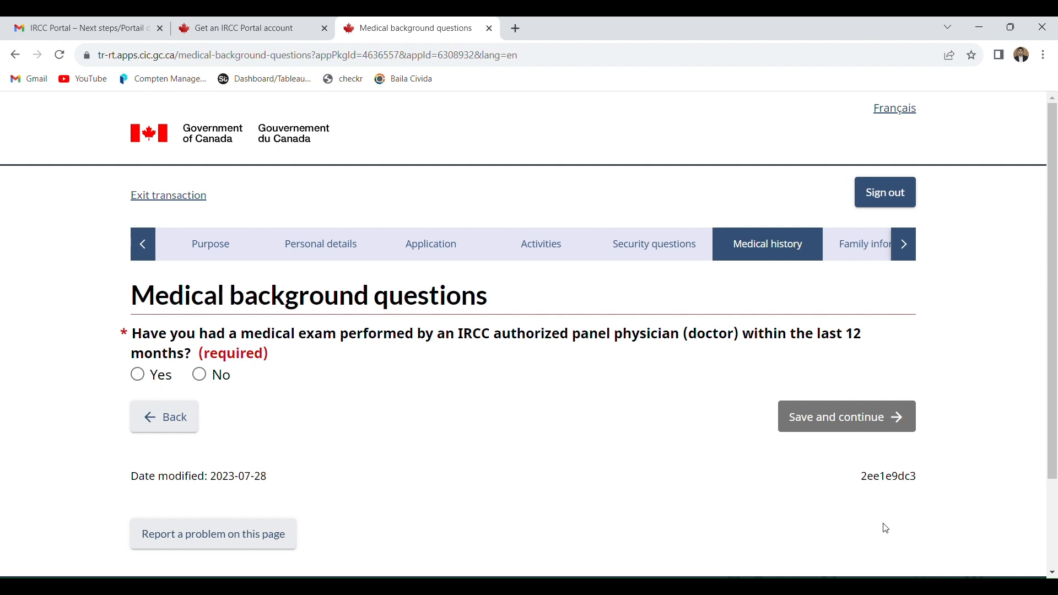
- Answer No to the panel physician medical exam question and to both tuberculosis questions, saving each page
{"action": "left_click", "coordinate": [212, 376]}
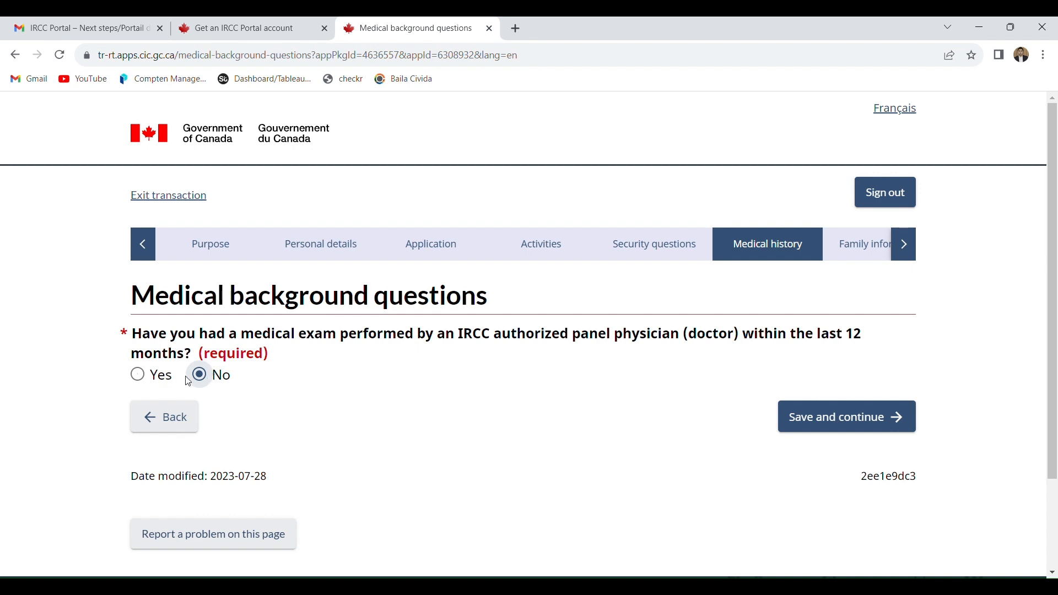
{"action": "left_click", "coordinate": [801, 422]}
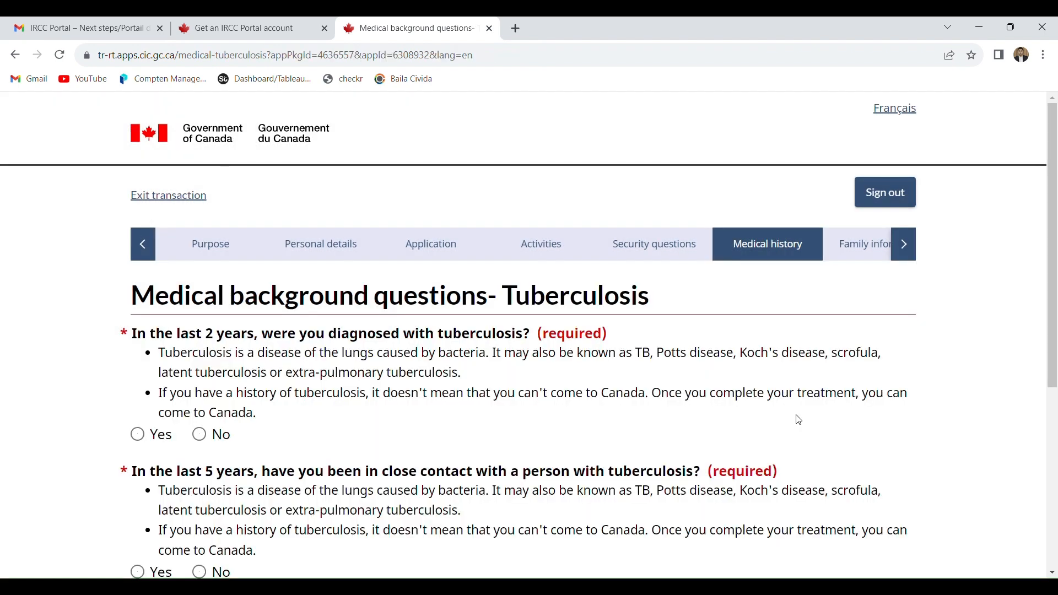
{"action": "left_click", "coordinate": [220, 434]}
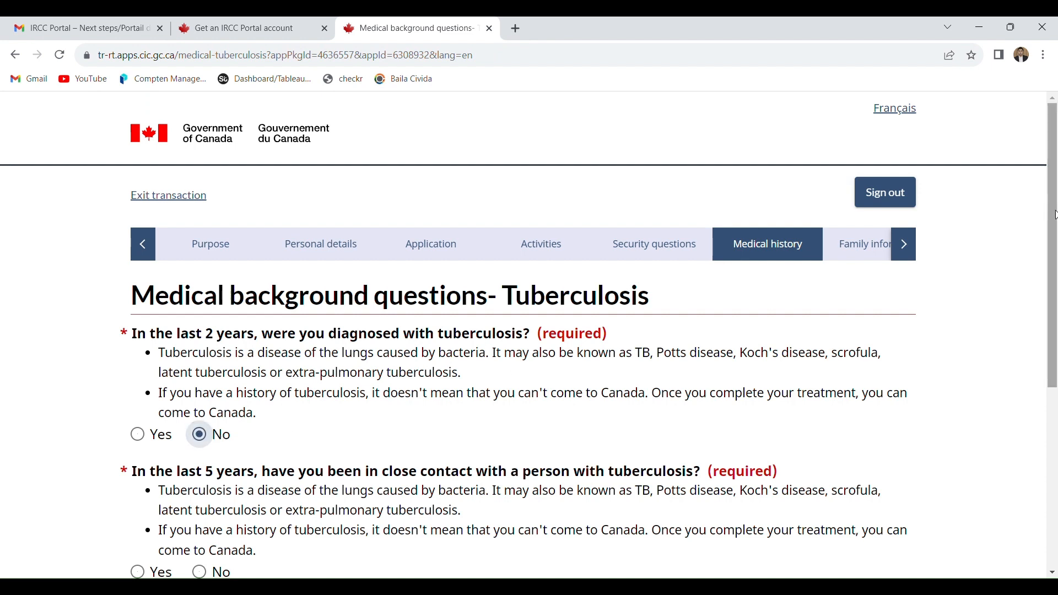
{"action": "left_click_drag", "start_coordinate": [1053, 238], "coordinate": [1055, 344]}
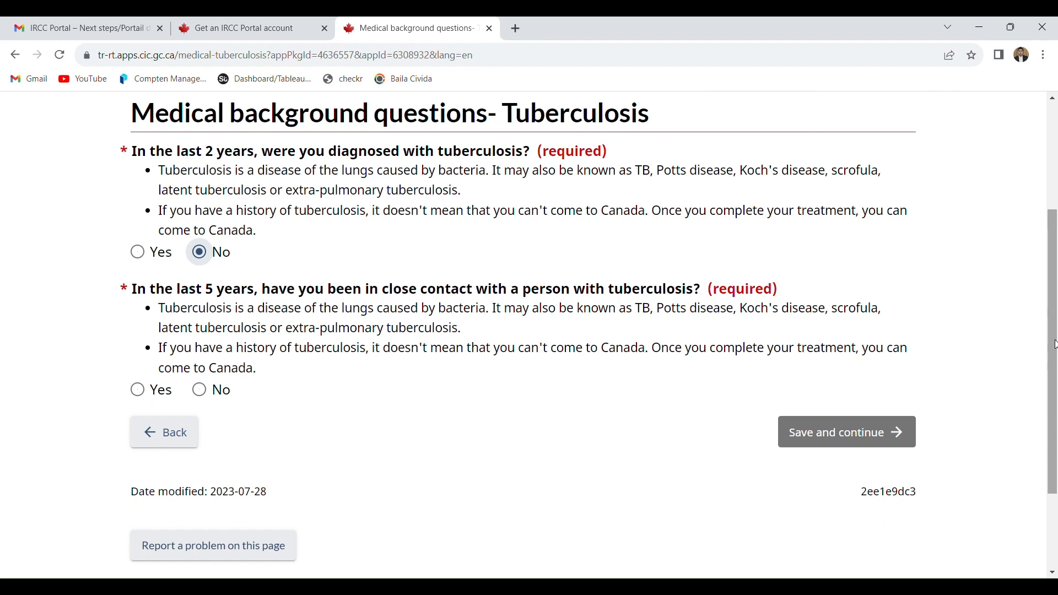
{"action": "left_click", "coordinate": [201, 390]}
{"action": "left_click", "coordinate": [805, 439]}
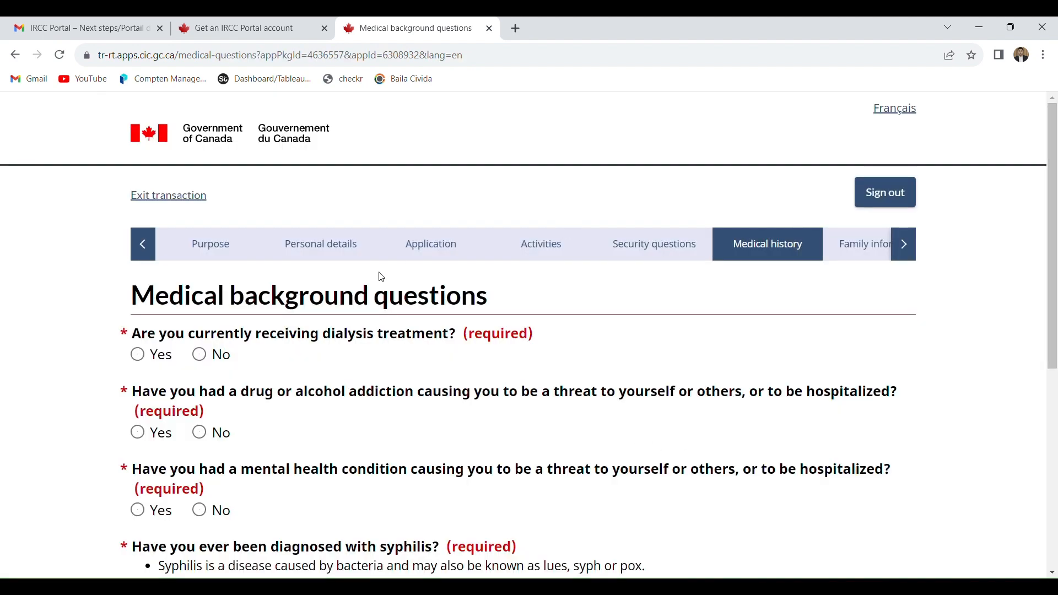
- Answer No to the dialysis, drug or alcohol addiction, mental health and syphilis questions, and save the Medical background page
{"action": "left_click", "coordinate": [222, 363]}
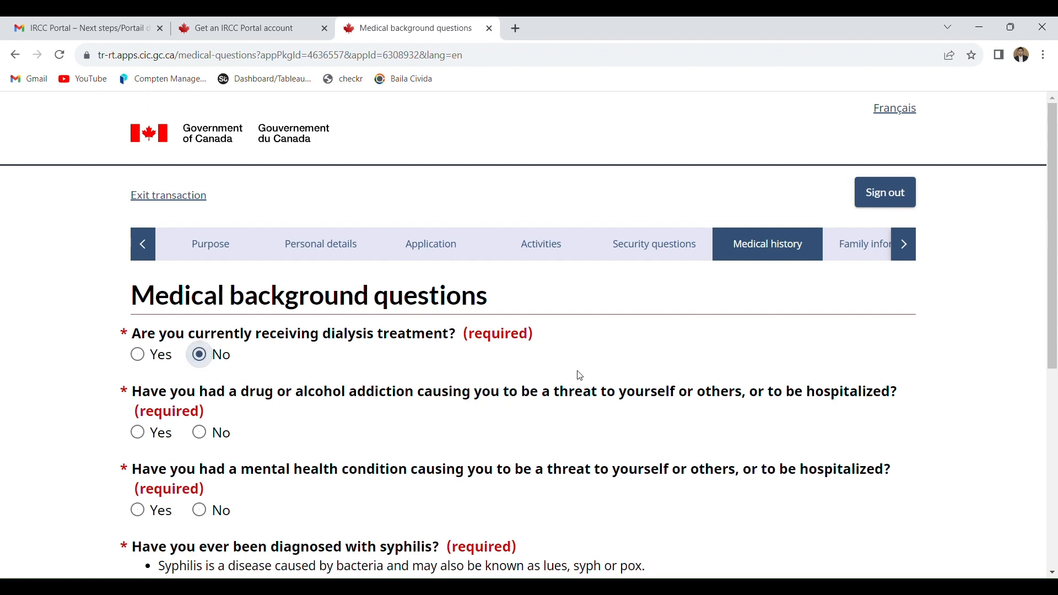
{"action": "left_click", "coordinate": [207, 436]}
{"action": "scroll", "coordinate": [1055, 314], "scroll_direction": "down", "scroll_amount": 3}
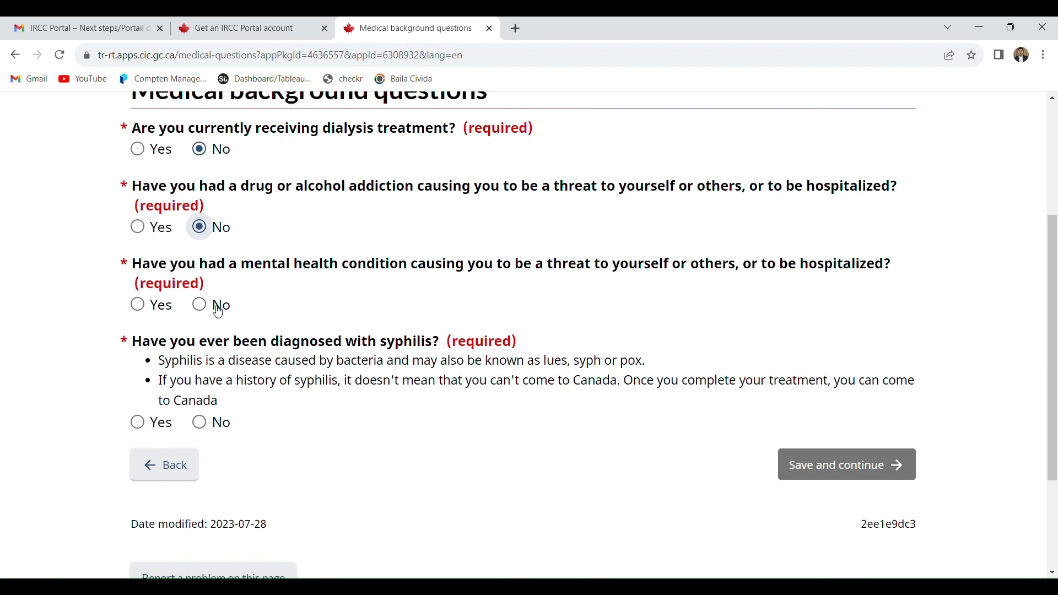
{"action": "left_click", "coordinate": [218, 312]}
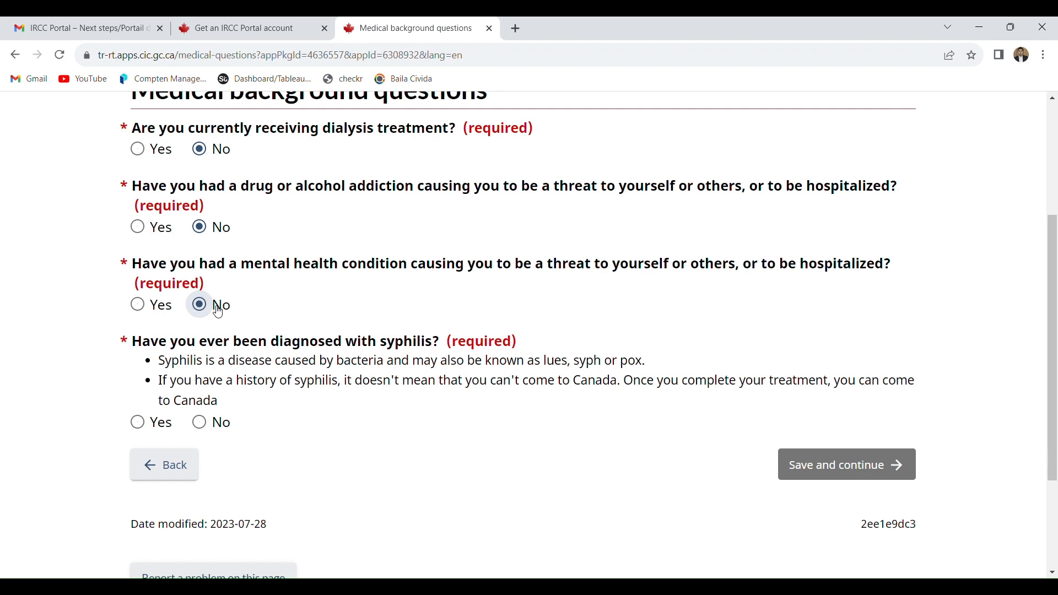
{"action": "left_click", "coordinate": [220, 433]}
{"action": "left_click", "coordinate": [896, 469]}
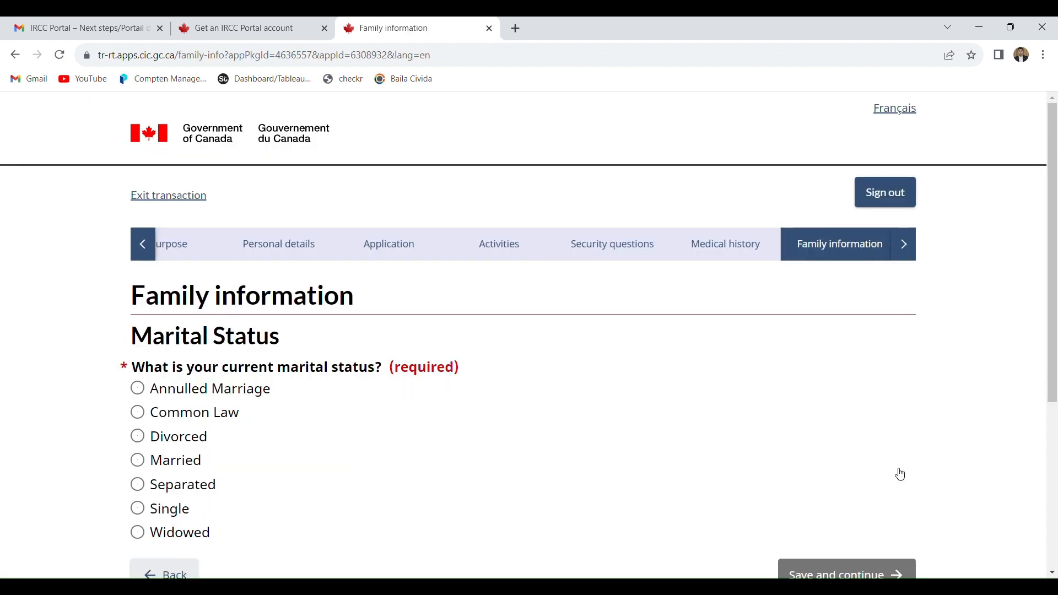
- Set the current marital status to Single and save the Family information page
{"action": "left_click_drag", "start_coordinate": [1055, 280], "coordinate": [1053, 378]}
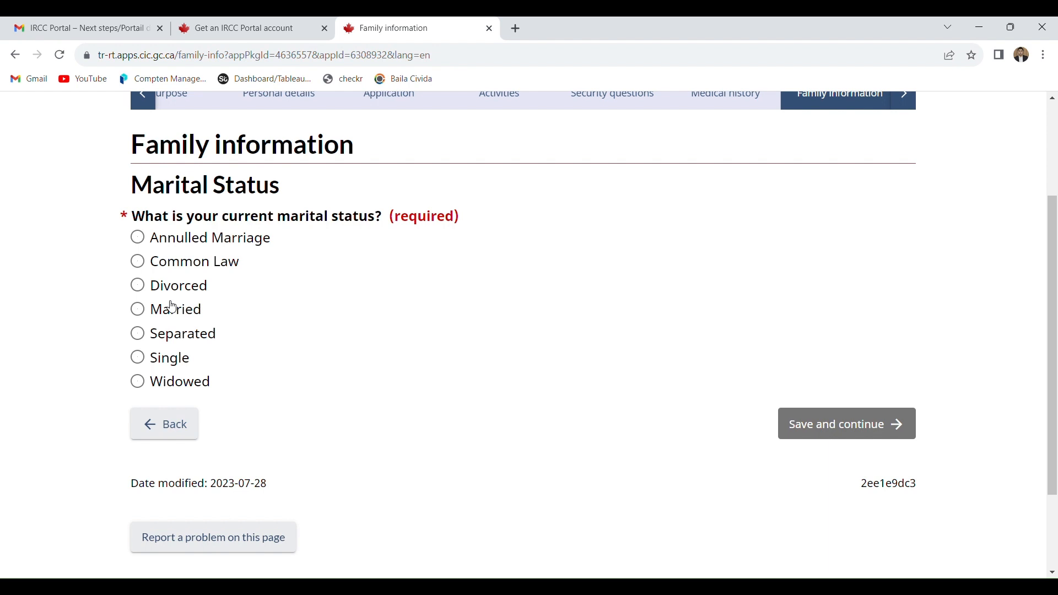
{"action": "left_click", "coordinate": [172, 359]}
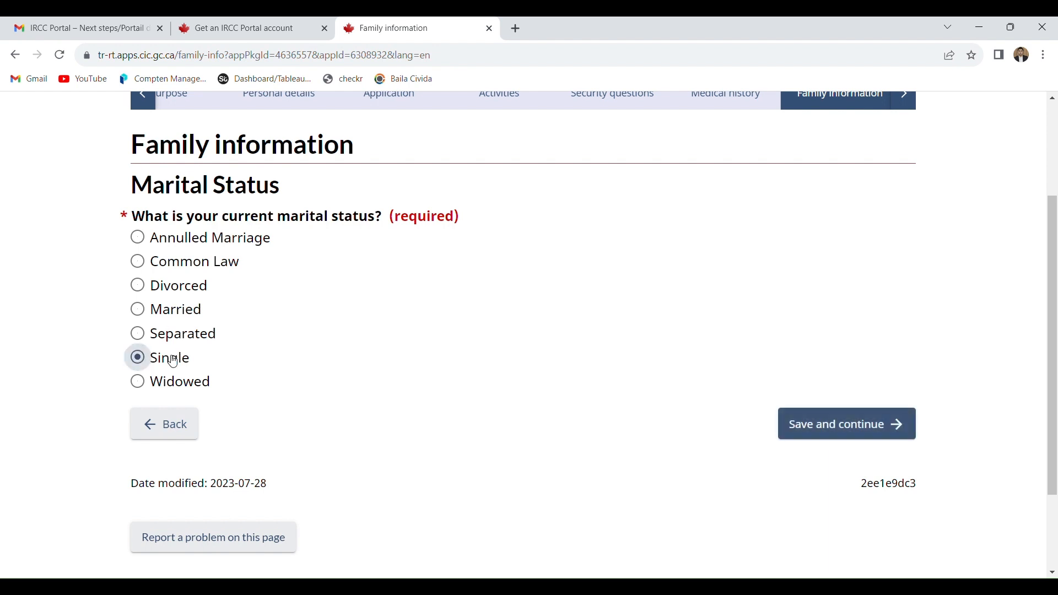
{"action": "left_click", "coordinate": [796, 425]}
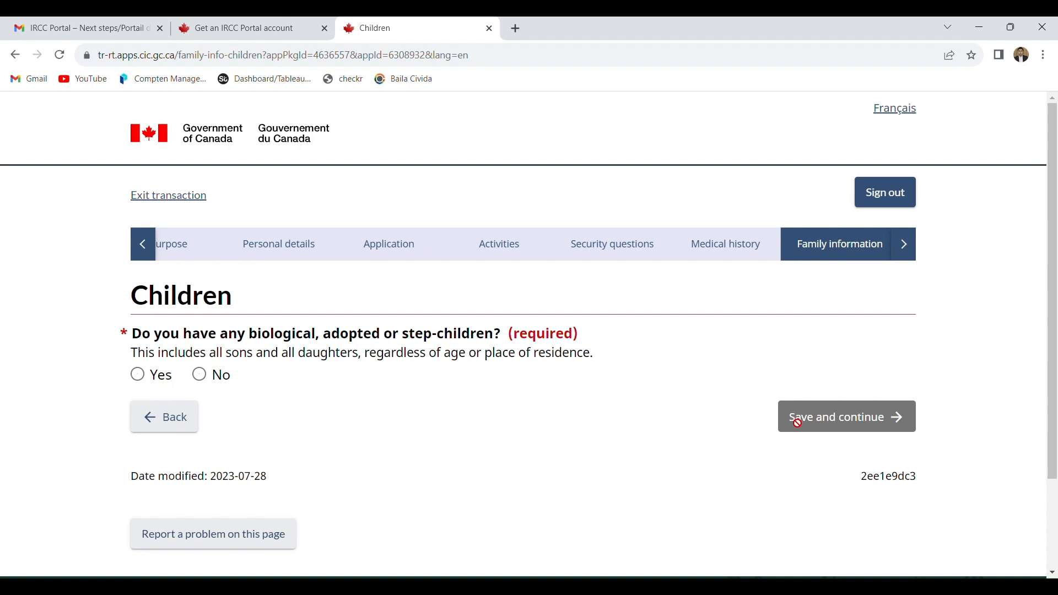
- Try Yes on the children question, change the answer to No, acknowledge that no children are being declared, and save the page
{"action": "left_click", "coordinate": [161, 377]}
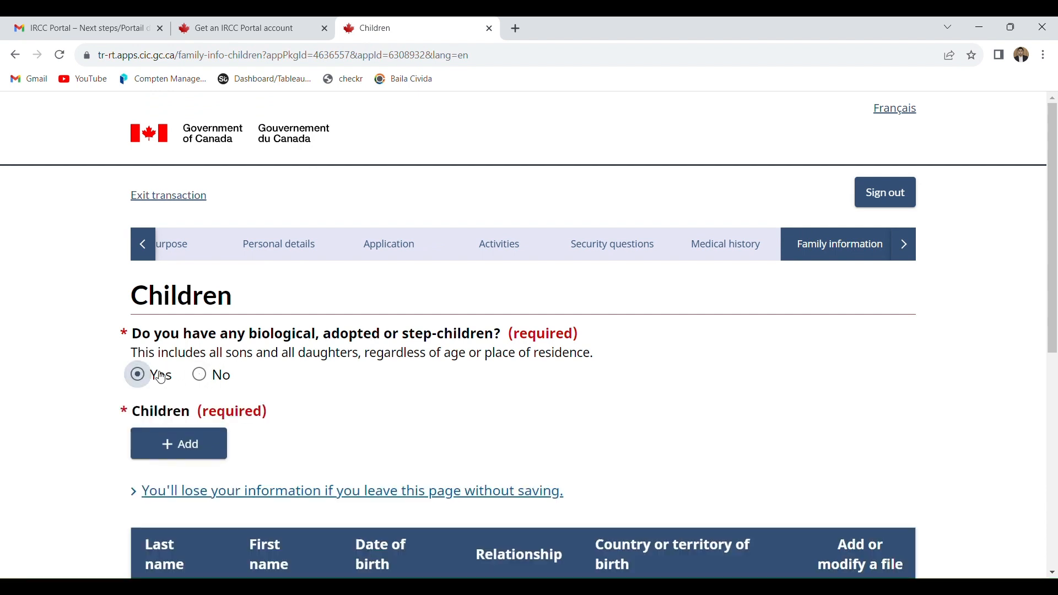
{"action": "left_click_drag", "start_coordinate": [1049, 337], "coordinate": [1054, 407]}
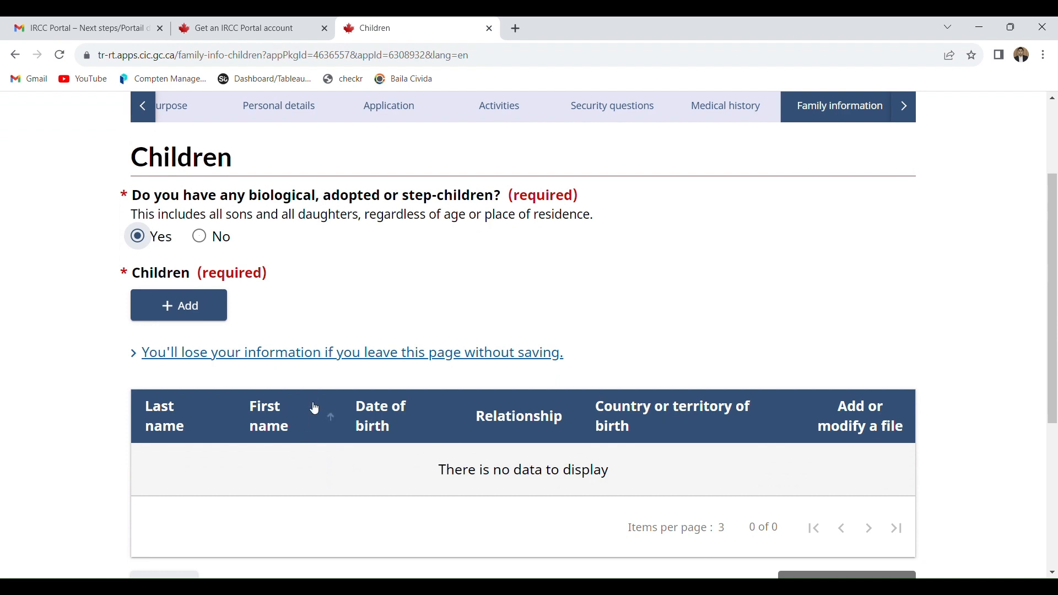
{"action": "left_click", "coordinate": [212, 242]}
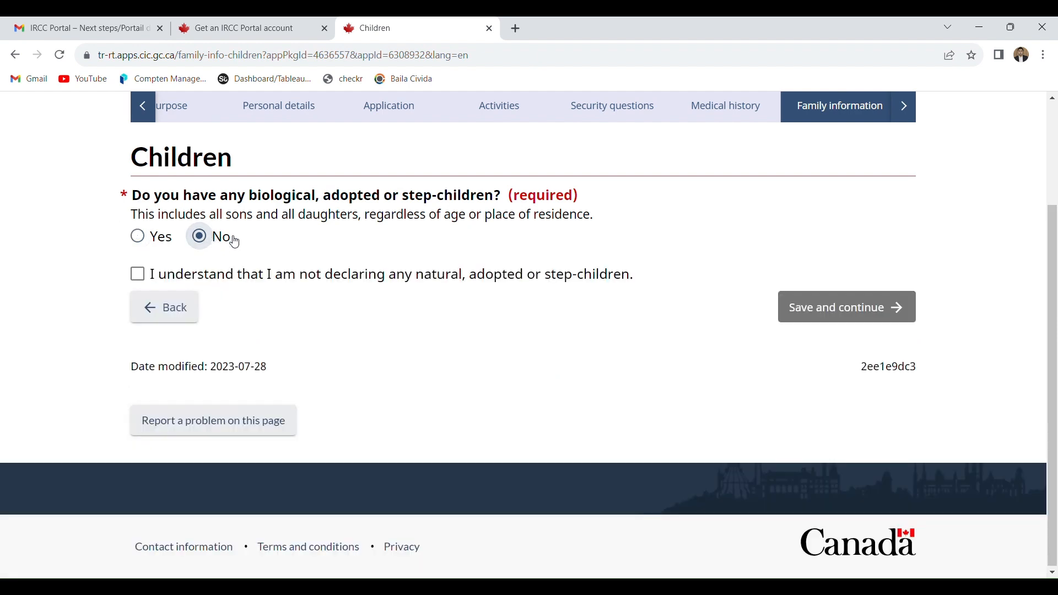
{"action": "left_click", "coordinate": [369, 285]}
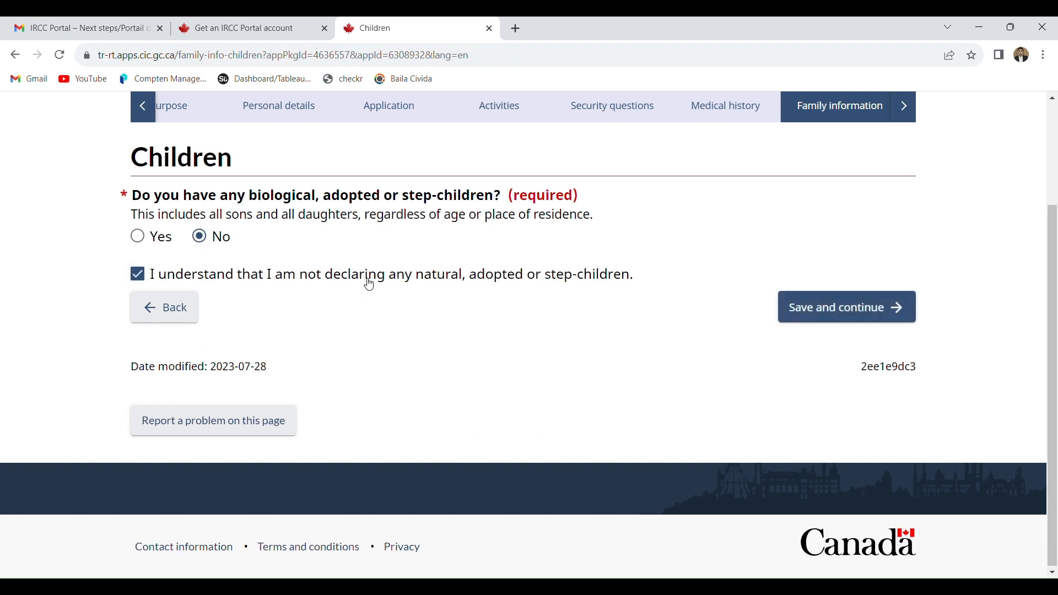
{"action": "left_click", "coordinate": [817, 308]}
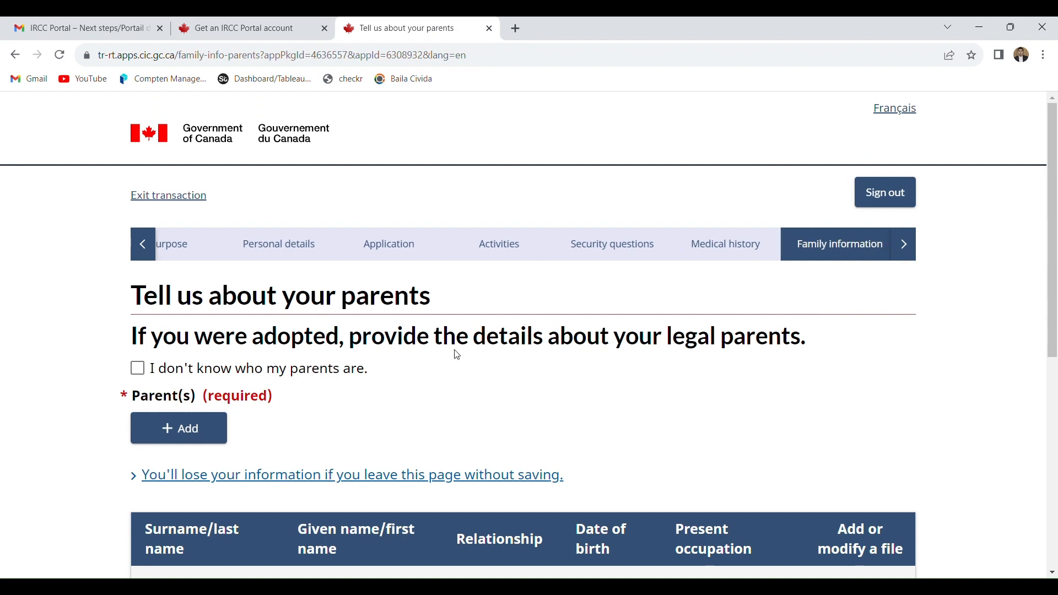
- Add a parent entry, filling in the parent's surname and given name and setting the relationship to Father
{"action": "left_click_drag", "start_coordinate": [1054, 265], "coordinate": [1054, 327]}
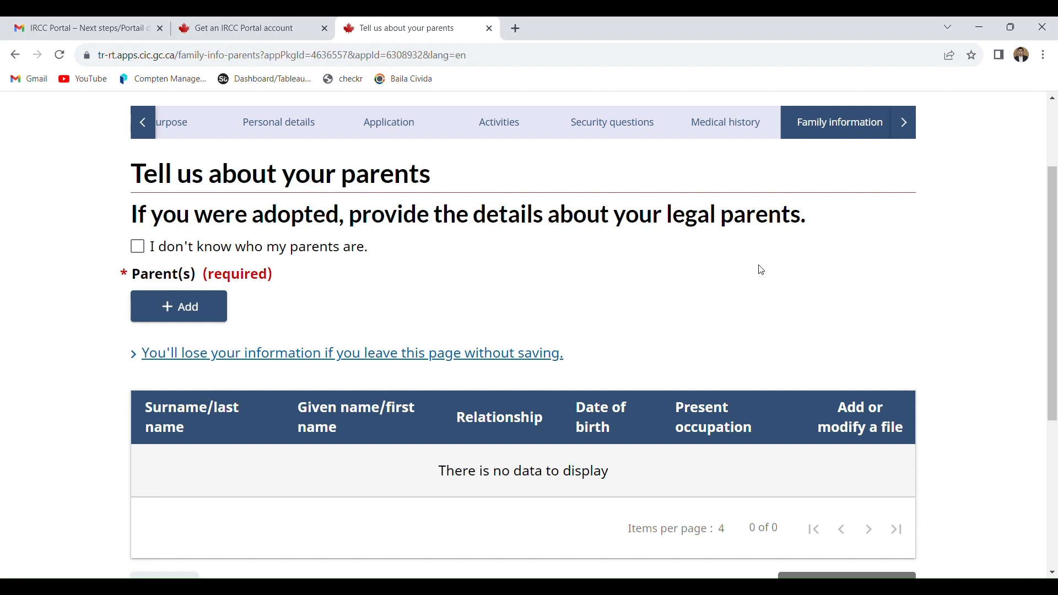
{"action": "left_click", "coordinate": [204, 305]}
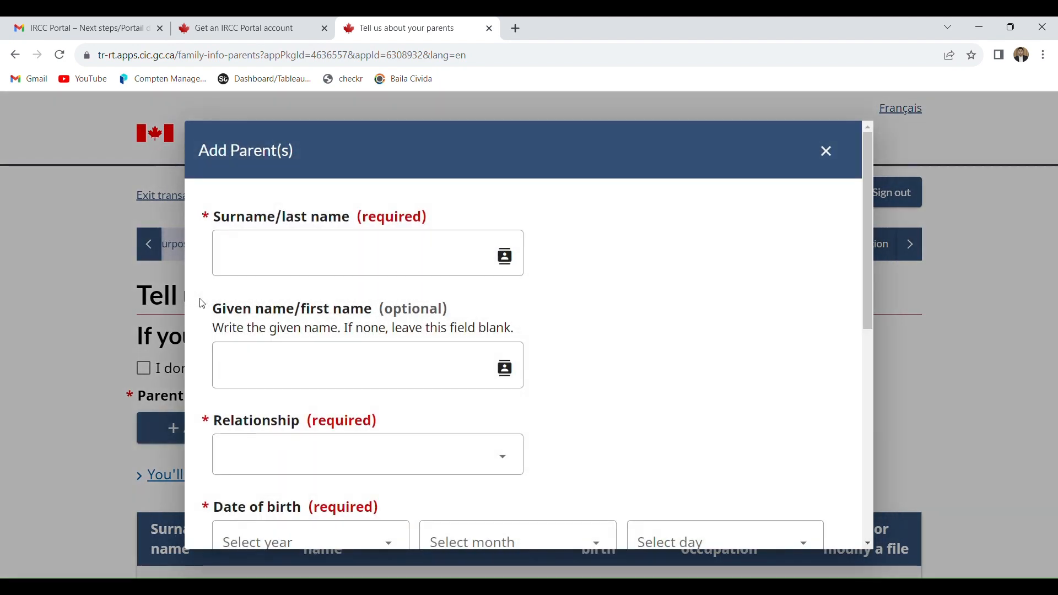
{"action": "left_click", "coordinate": [390, 263]}
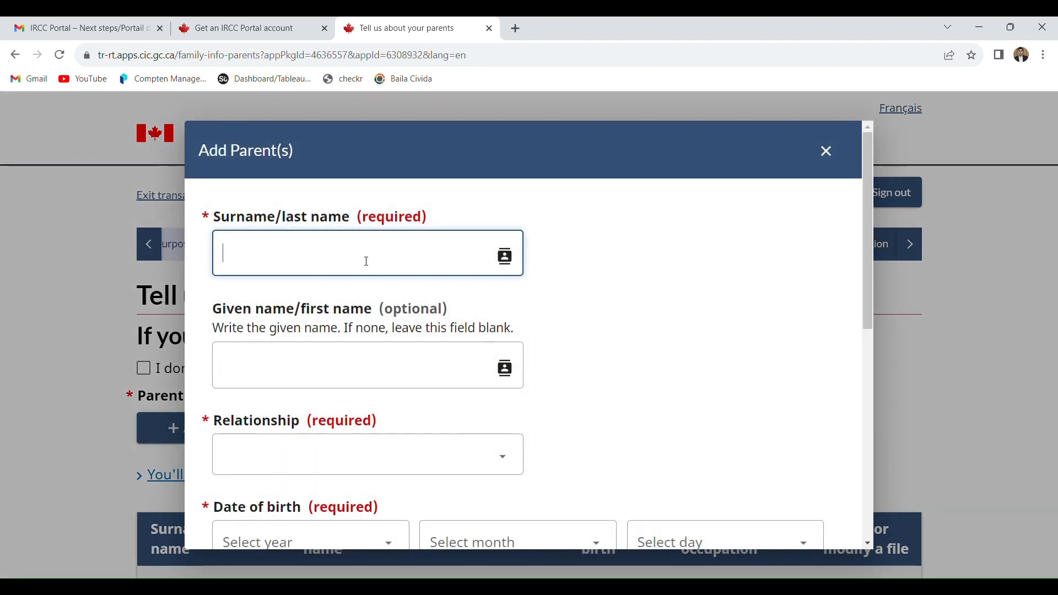
{"action": "type", "text": "q"}
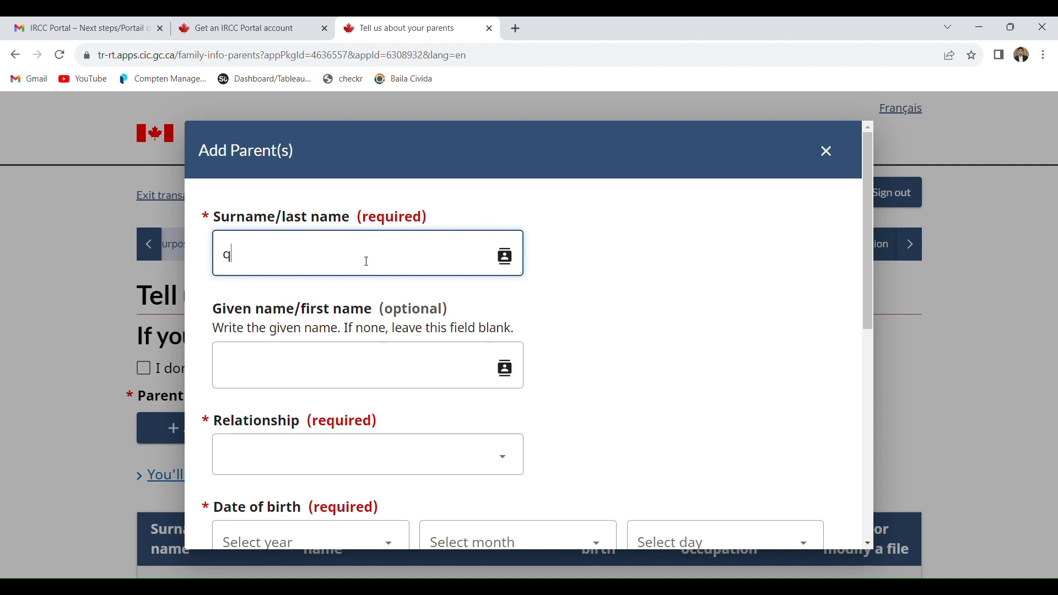
{"action": "left_click", "coordinate": [340, 384]}
{"action": "type", "text": "hy"}
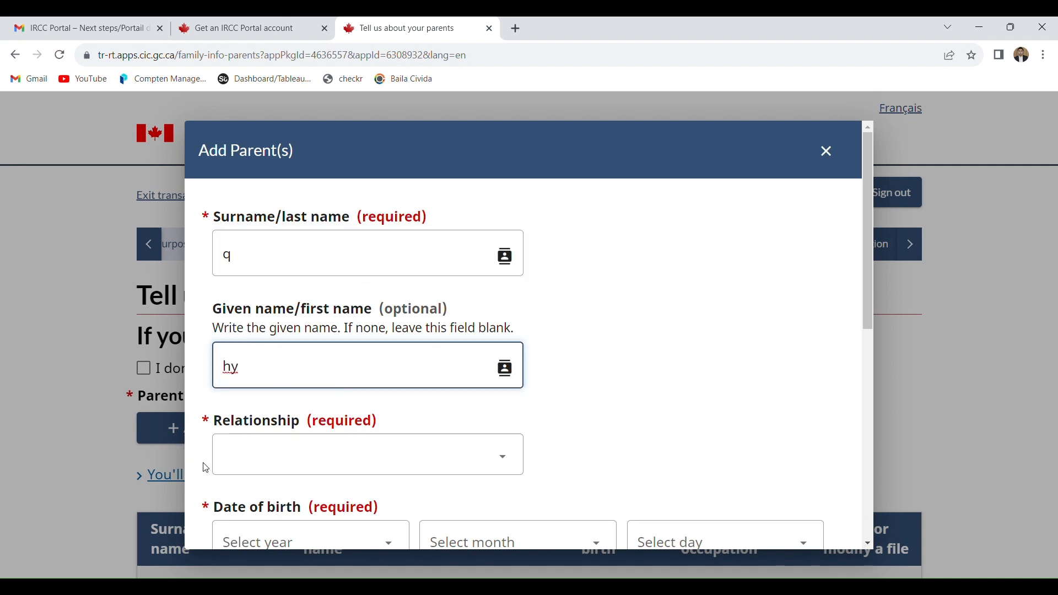
{"action": "left_click", "coordinate": [275, 464]}
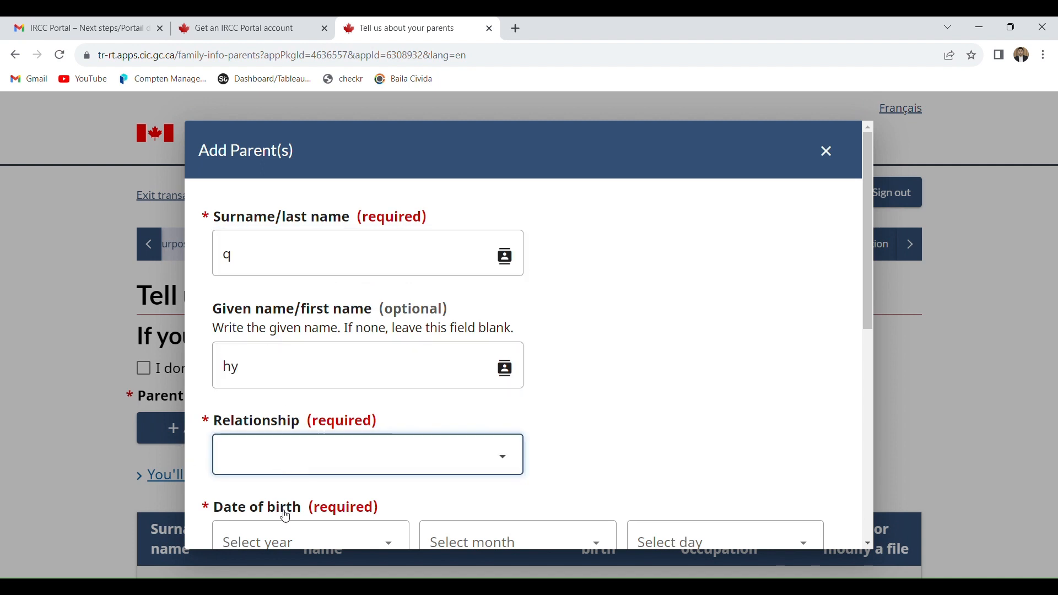
{"action": "key", "text": "Down"}
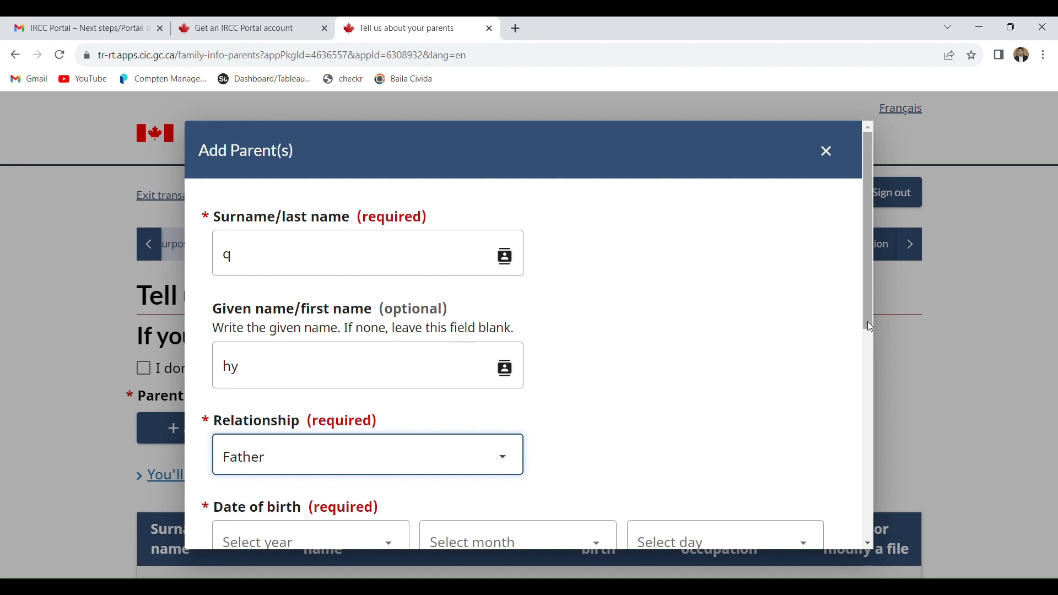
- Enter the year, month and day of the father's date of birth
{"action": "scroll", "coordinate": [867, 322], "scroll_direction": "down", "scroll_amount": 2}
{"action": "left_click", "coordinate": [337, 435]}
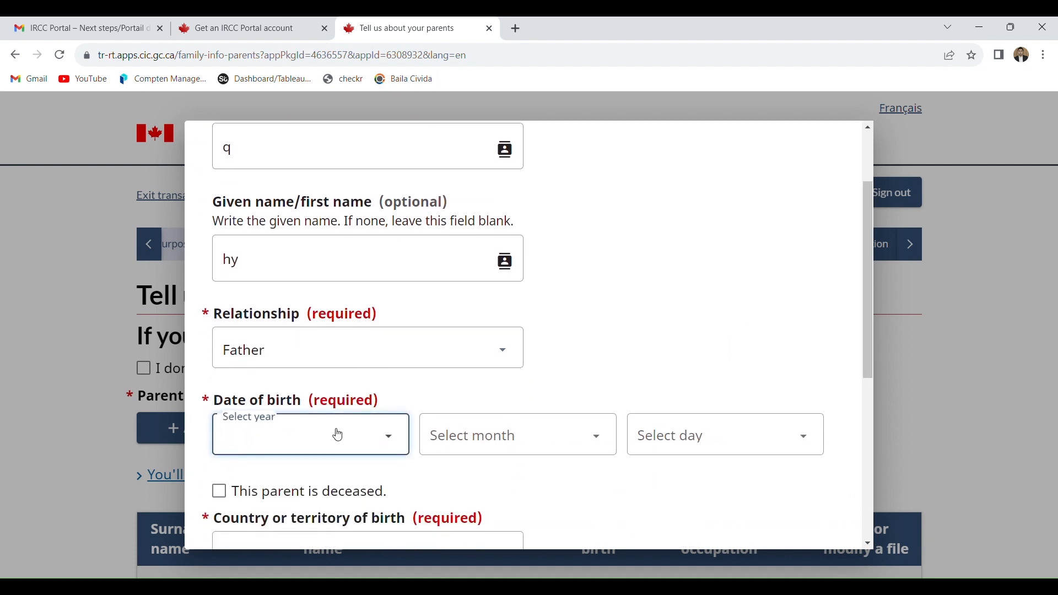
{"action": "left_click", "coordinate": [306, 386]}
{"action": "left_click", "coordinate": [360, 353]}
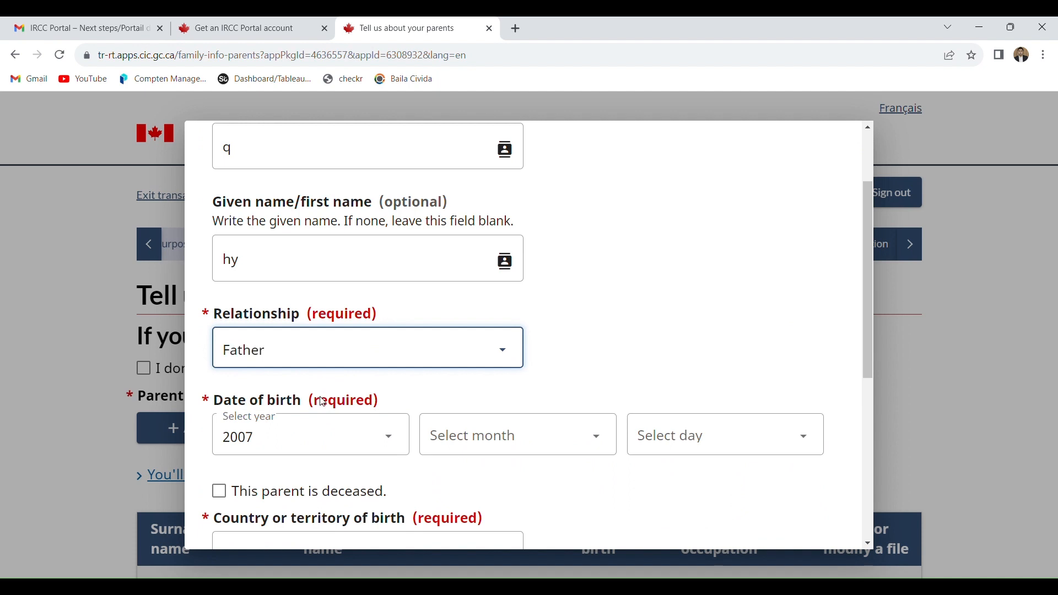
{"action": "left_click", "coordinate": [566, 370]}
{"action": "left_click", "coordinate": [383, 451]}
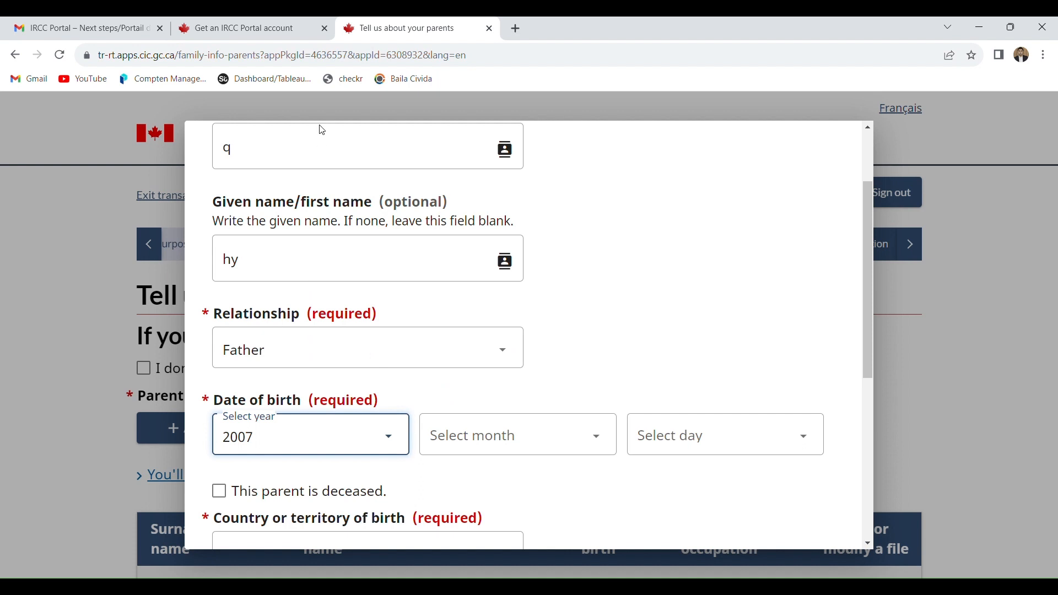
{"action": "type", "text": "1936"}
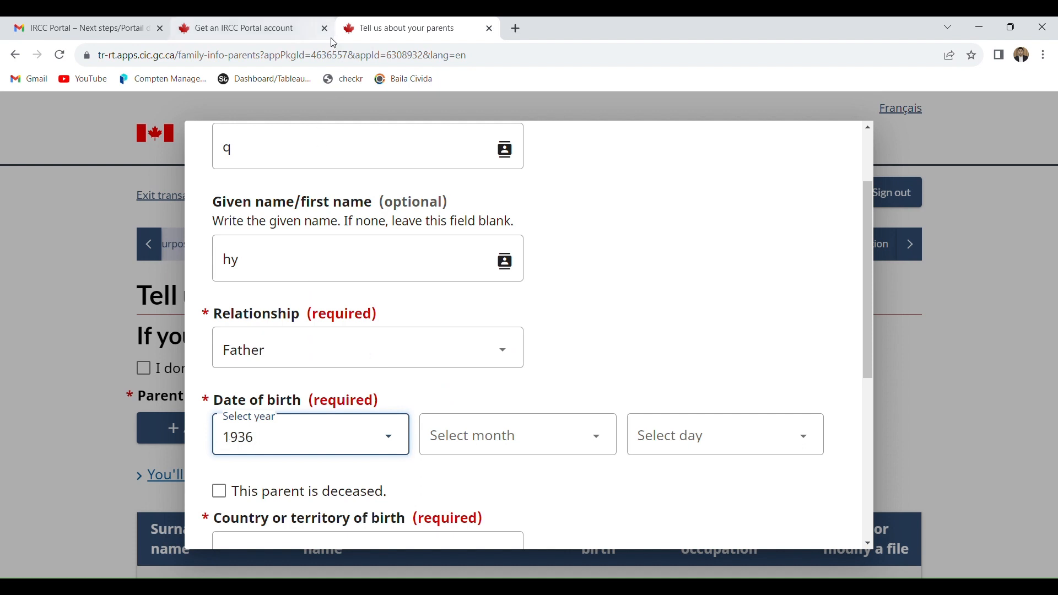
{"action": "left_click", "coordinate": [516, 436]}
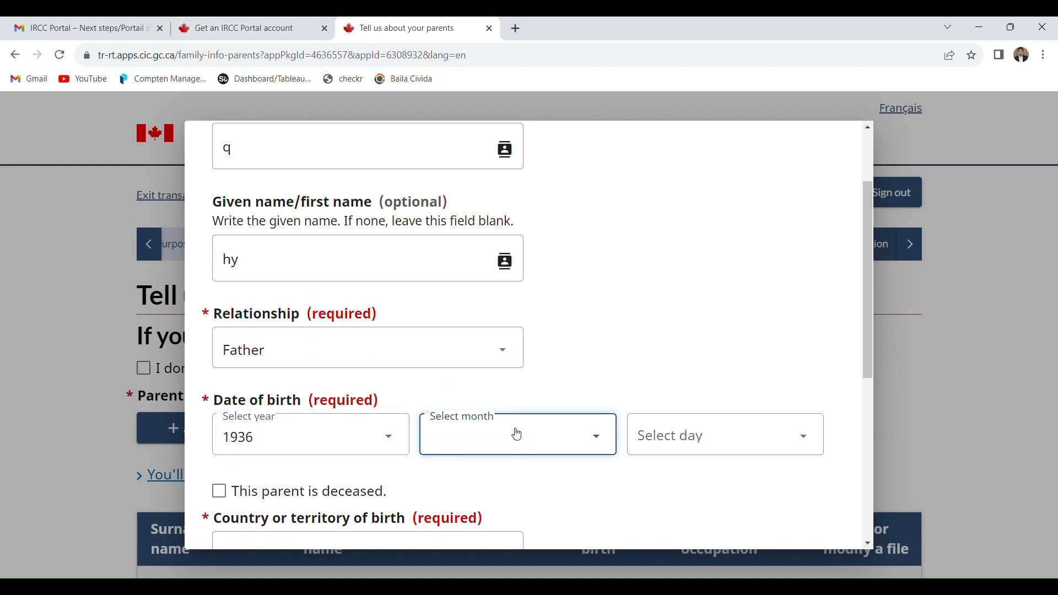
{"action": "left_click", "coordinate": [505, 364]}
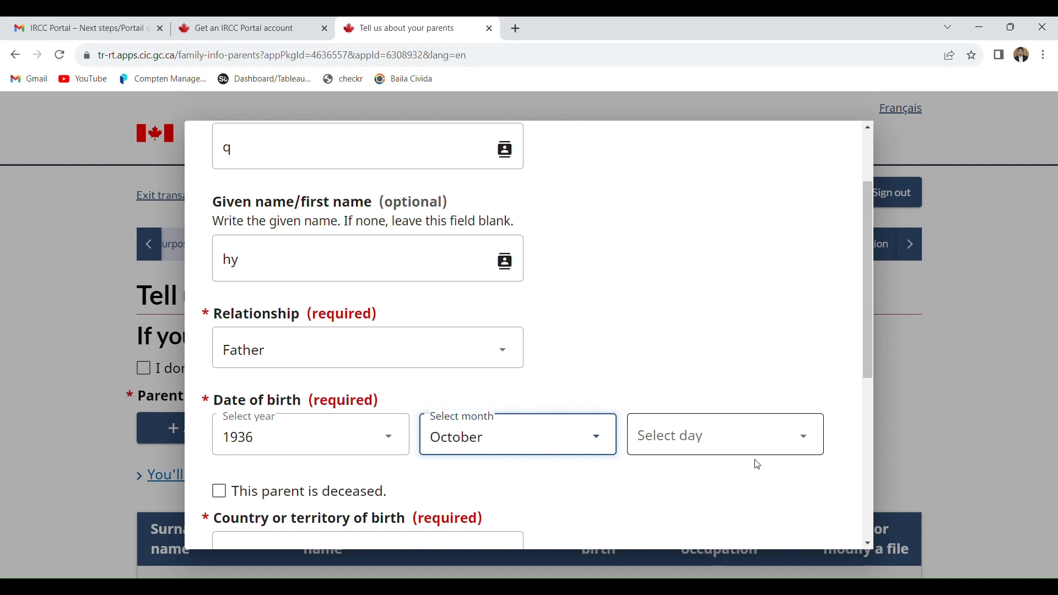
{"action": "left_click", "coordinate": [743, 439]}
{"action": "type", "text": "13"}
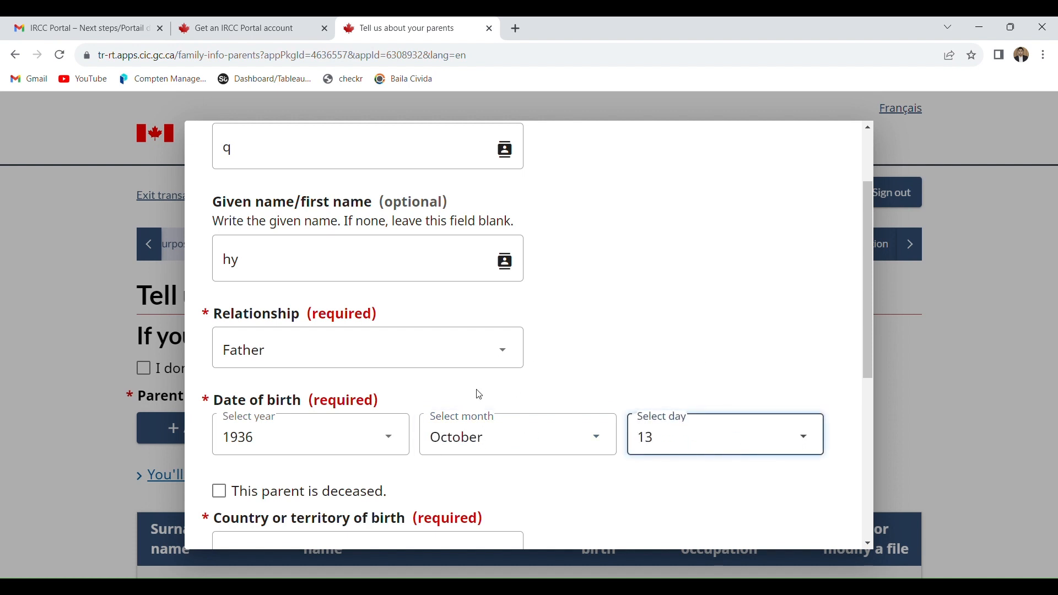
- Mark the father as deceased so that the date of death can be entered, toggling the option off and on again
{"action": "left_click", "coordinate": [248, 503]}
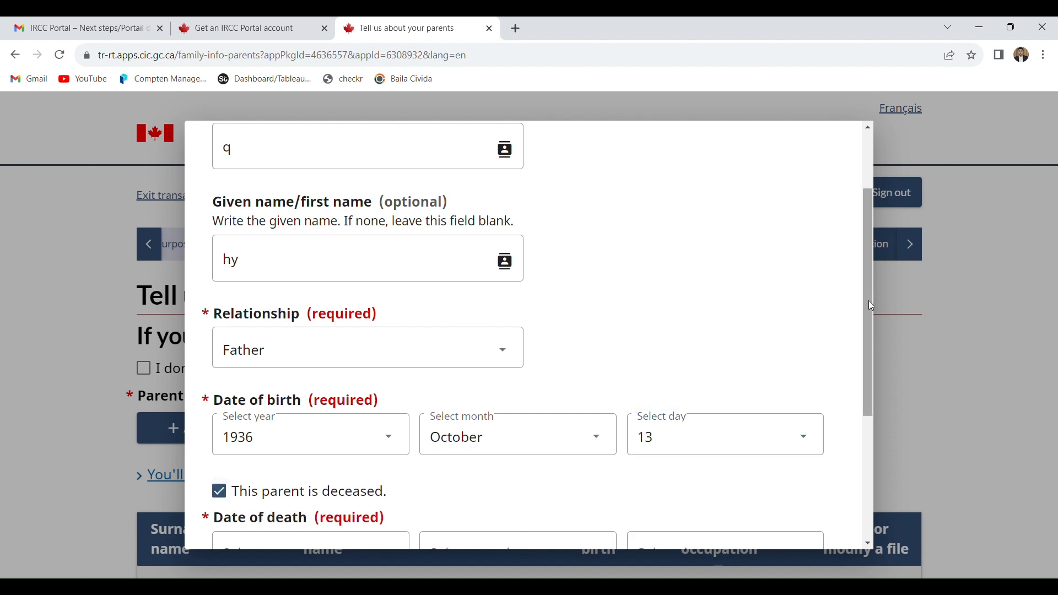
{"action": "left_click_drag", "start_coordinate": [868, 305], "coordinate": [875, 388]}
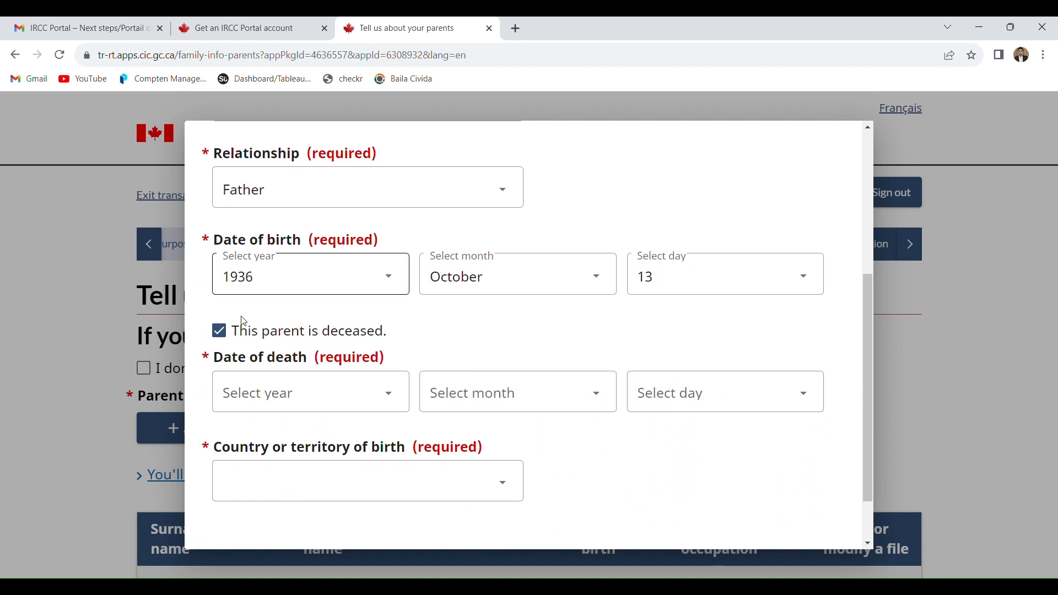
{"action": "left_click", "coordinate": [231, 332]}
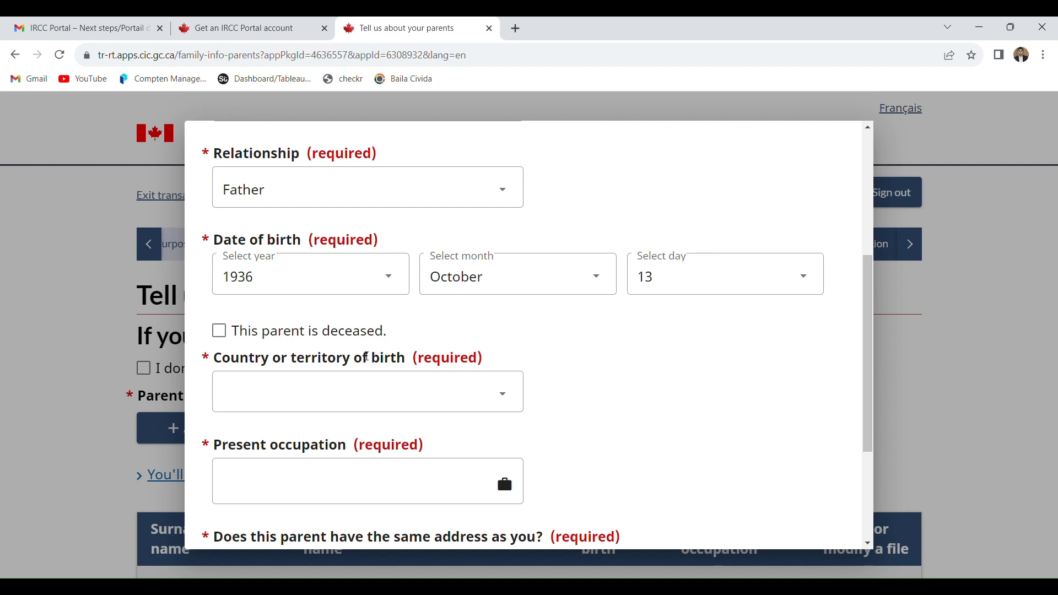
{"action": "left_click_drag", "start_coordinate": [291, 324], "coordinate": [236, 334]}
{"action": "left_click", "coordinate": [237, 332]}
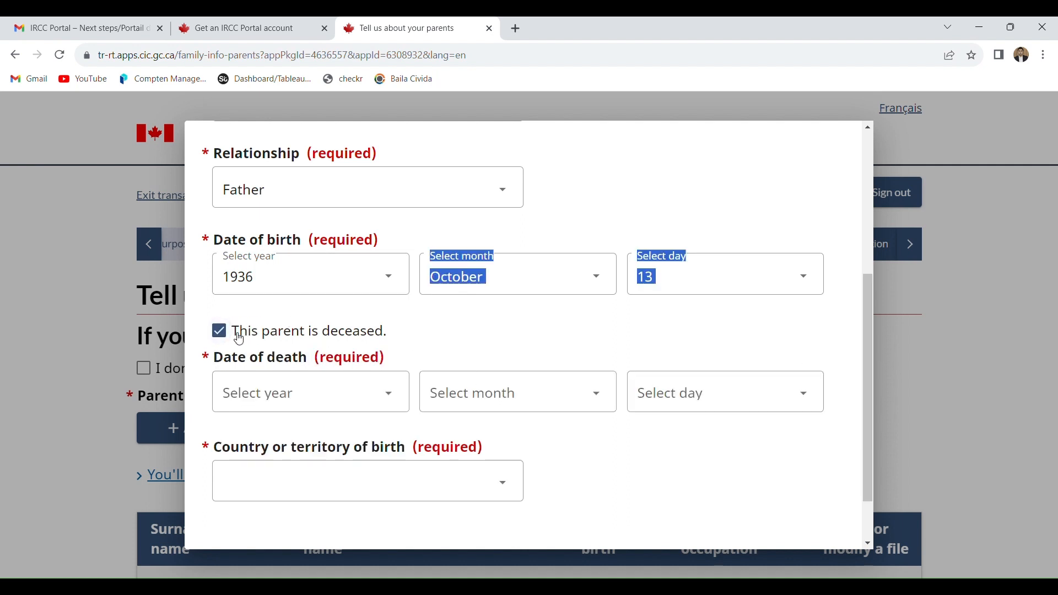
- Set the father's date of death to 2020, November, 15
{"action": "left_click", "coordinate": [305, 405]}
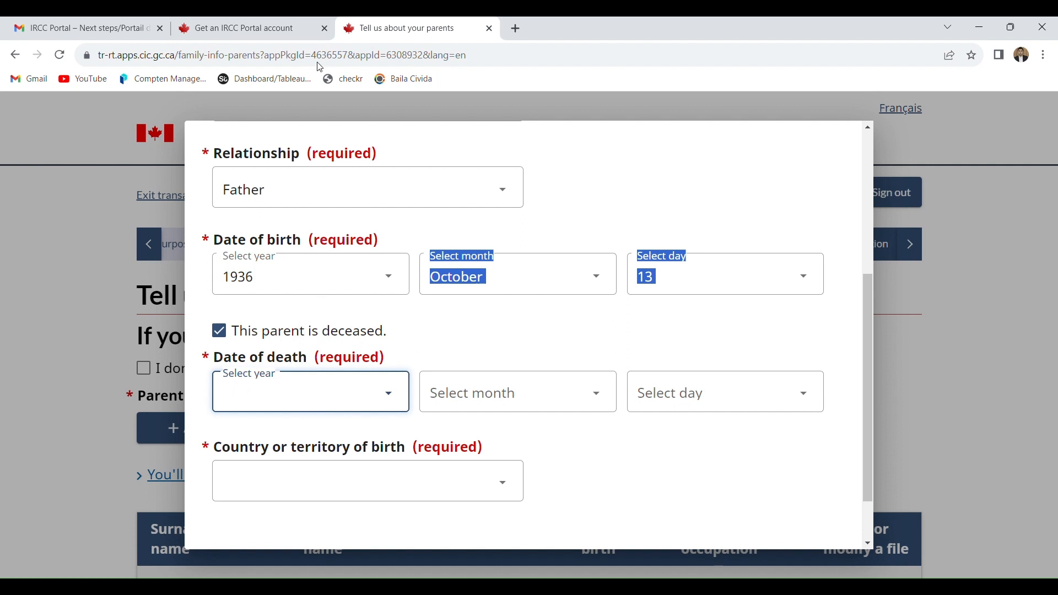
{"action": "type", "text": "2020"}
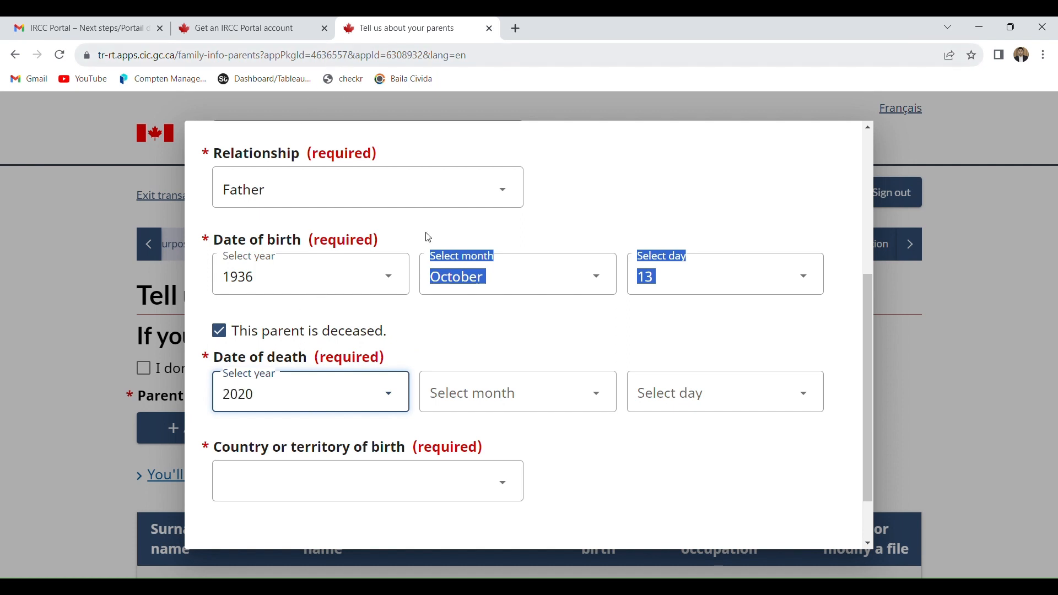
{"action": "left_click", "coordinate": [482, 395]}
{"action": "type", "text": "n"}
{"action": "left_click", "coordinate": [683, 411]}
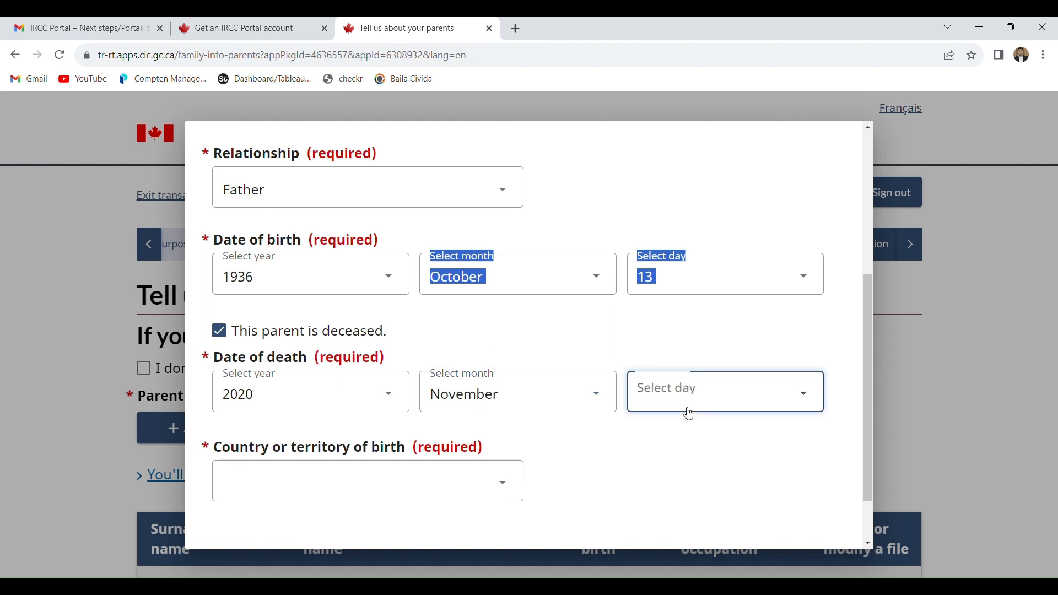
{"action": "type", "text": "15"}
- Set the father's country of birth to Pakistan, then save the parent entry and the parents page
{"action": "left_click", "coordinate": [316, 501]}
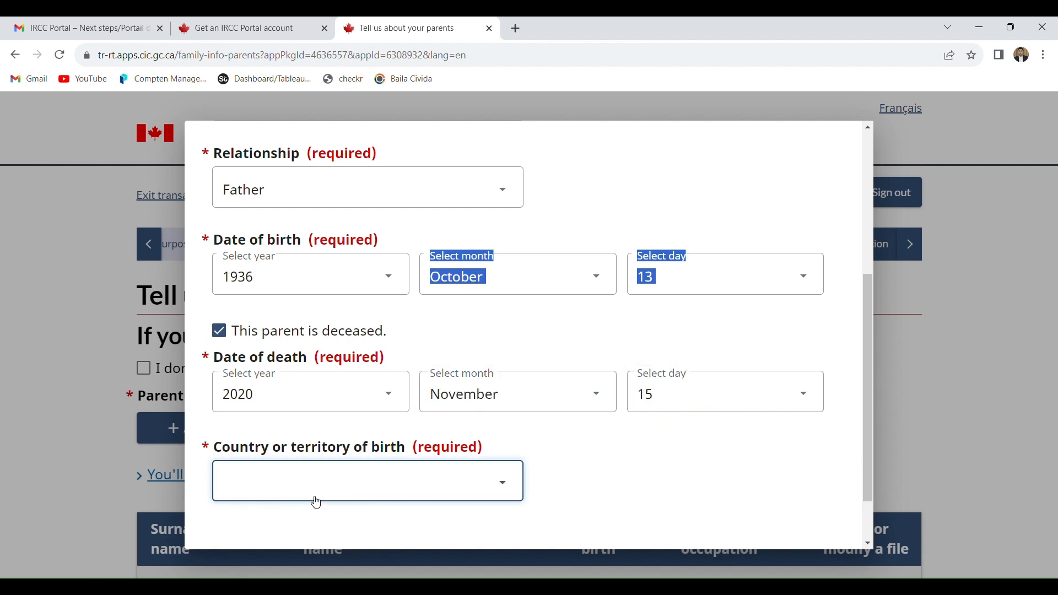
{"action": "type", "text": "p"}
{"action": "left_click_drag", "start_coordinate": [867, 412], "coordinate": [867, 448]}
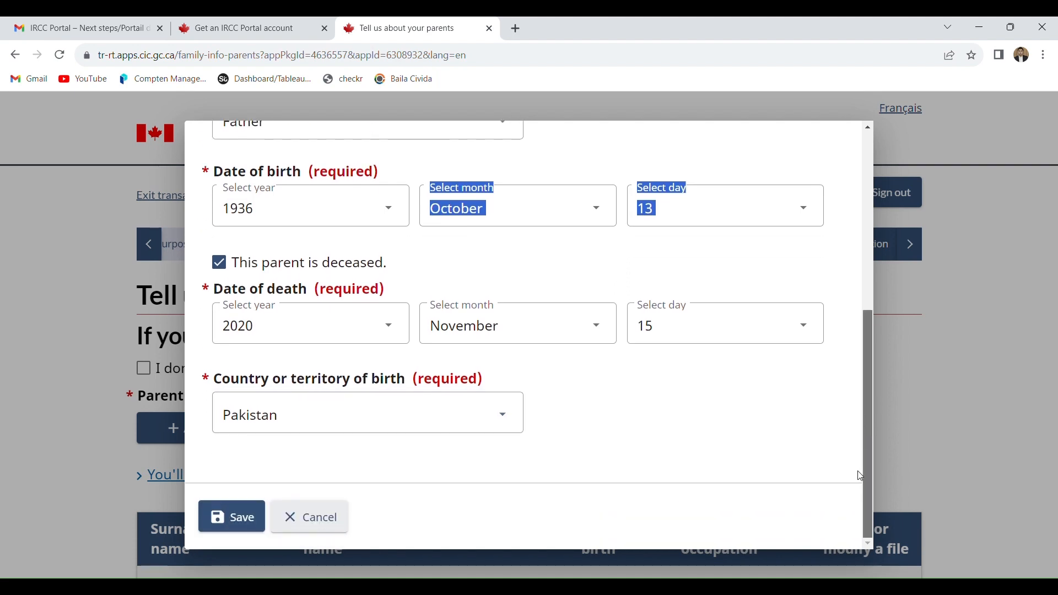
{"action": "left_click", "coordinate": [237, 514]}
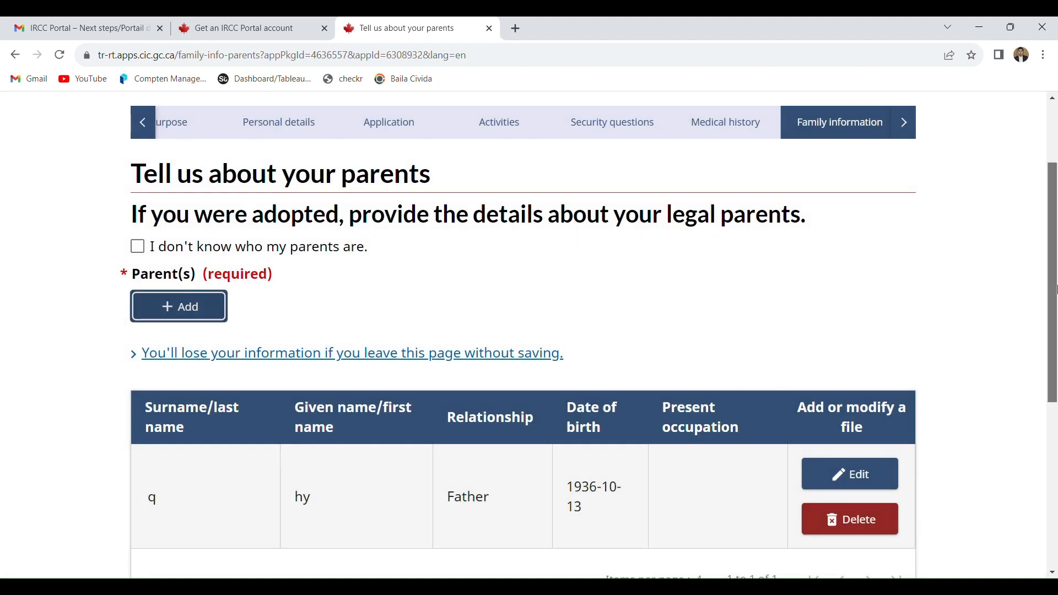
{"action": "left_click_drag", "start_coordinate": [1055, 289], "coordinate": [1055, 380]}
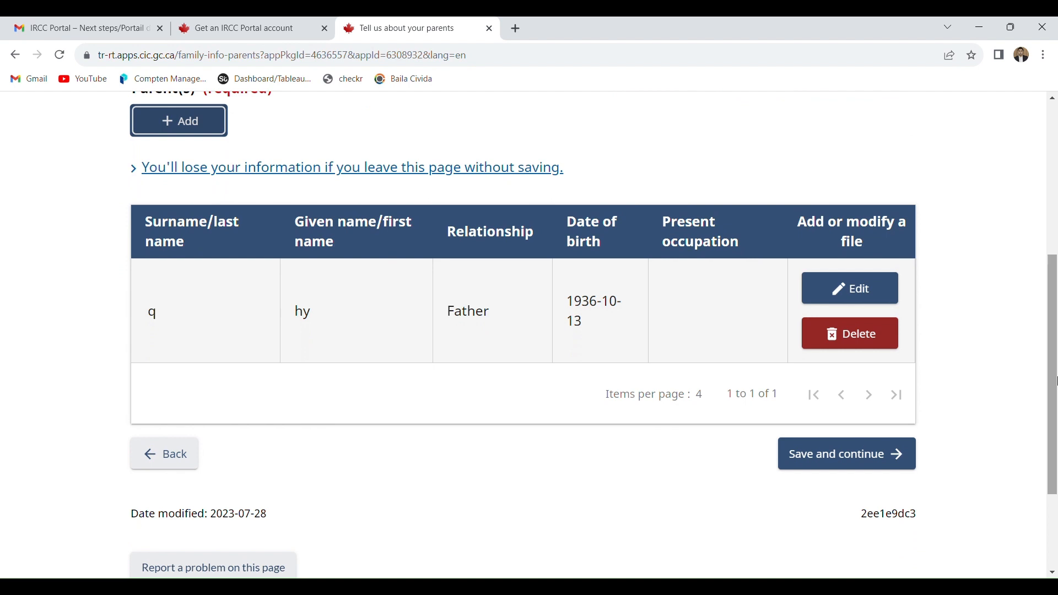
{"action": "left_click", "coordinate": [853, 472]}
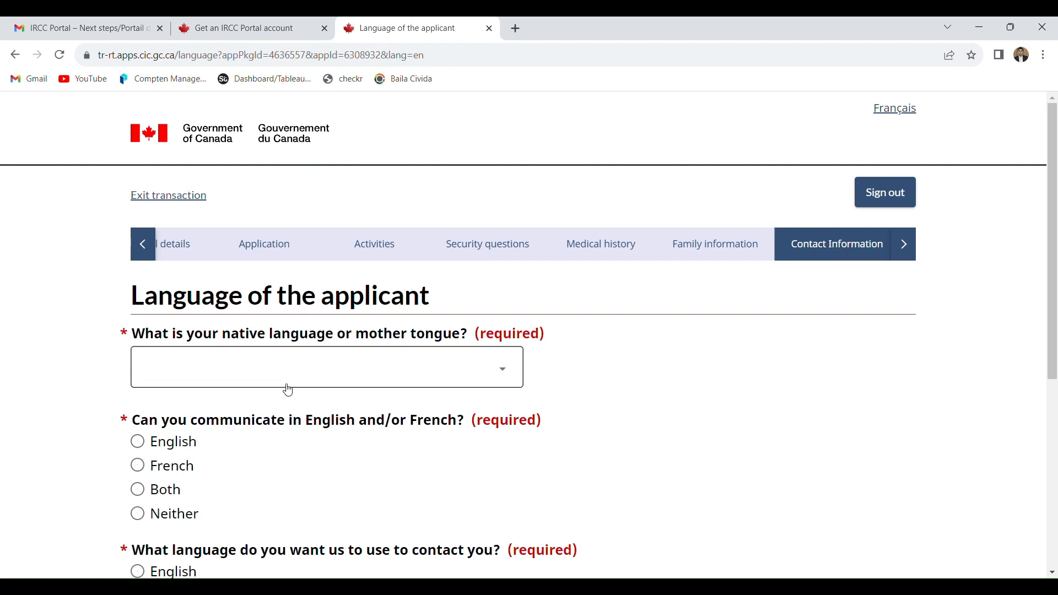
- Set the applicant's native language to Pashto
{"action": "key", "text": "u"}
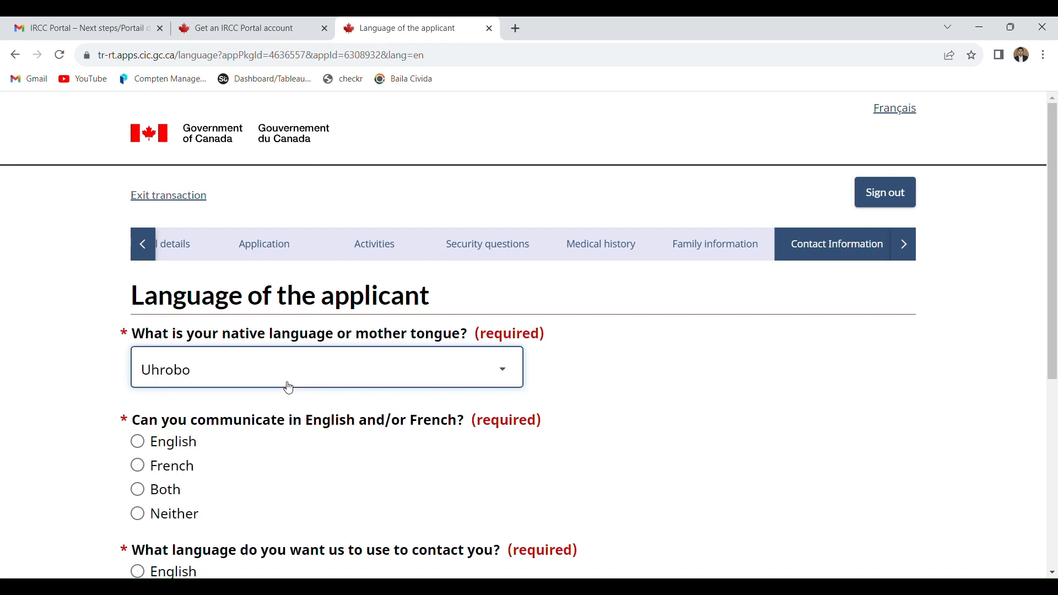
{"action": "key", "text": "r"}
{"action": "key", "text": "u"}
{"action": "key", "text": "u"}
{"action": "key", "text": "u"}
{"action": "key", "text": "u"}
{"action": "key", "text": "u"}
{"action": "key", "text": "u"}
{"action": "key", "text": "u"}
{"action": "key", "text": "p"}
{"action": "key", "text": "p"}
{"action": "key", "text": "p"}
- Choose English for both communication ability and contact language, and save the Language of the applicant page
{"action": "left_click", "coordinate": [172, 443]}
{"action": "scroll", "coordinate": [358, 450], "scroll_direction": "down", "scroll_amount": 4}
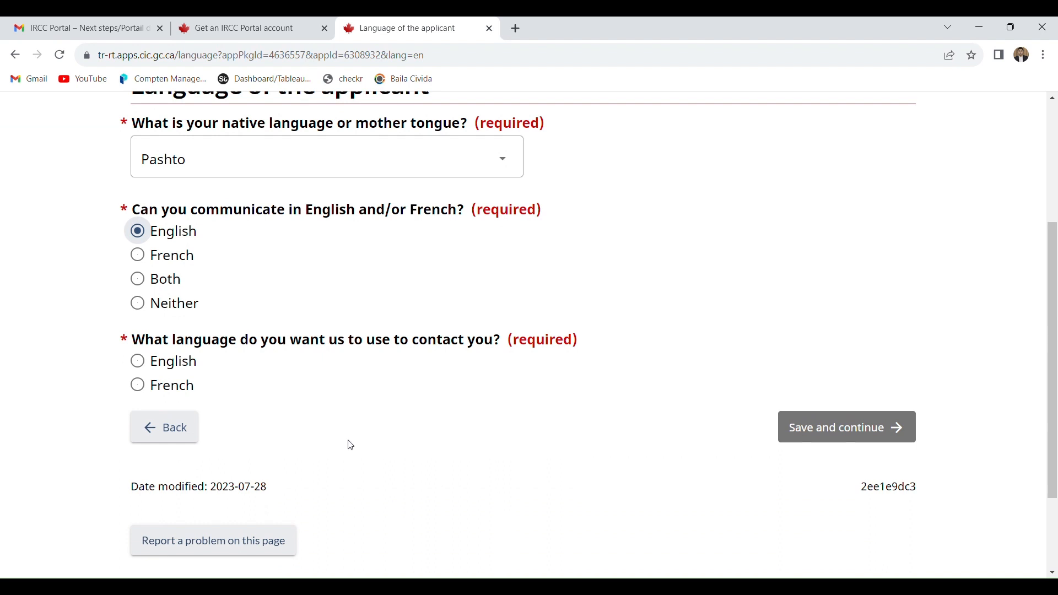
{"action": "left_click", "coordinate": [174, 366]}
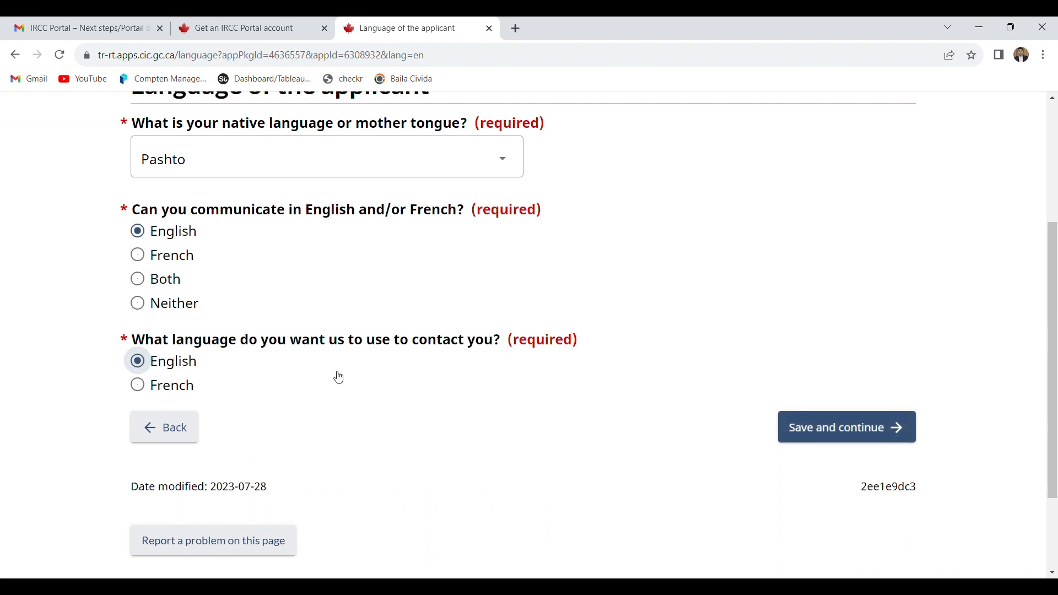
{"action": "left_click", "coordinate": [816, 440]}
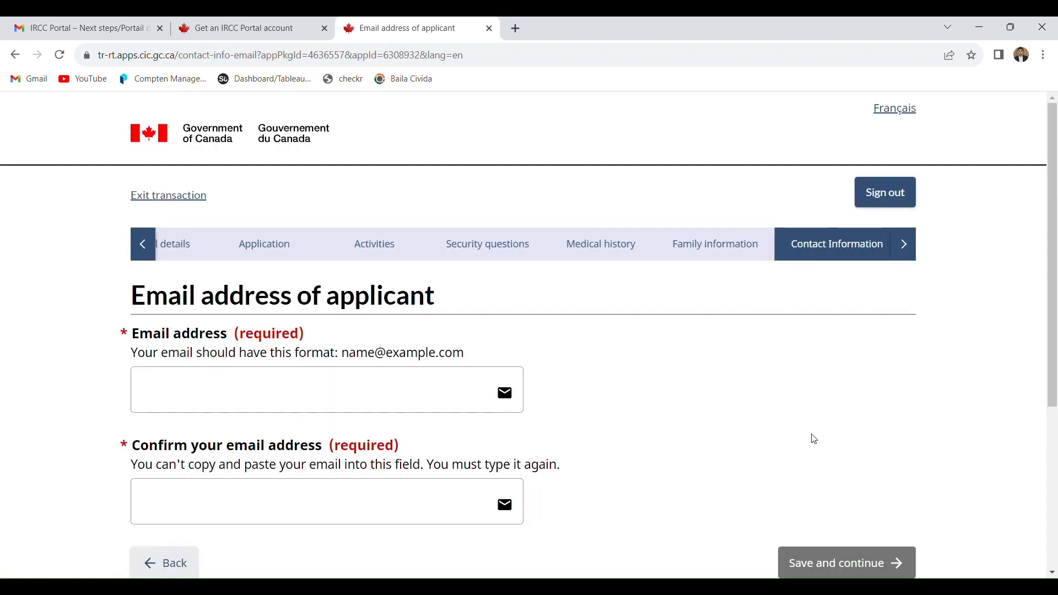
- Enter the applicant's email address in the Email address field
{"action": "left_click", "coordinate": [410, 404]}
{"action": "left_click_drag", "start_coordinate": [1056, 229], "coordinate": [1057, 274]}
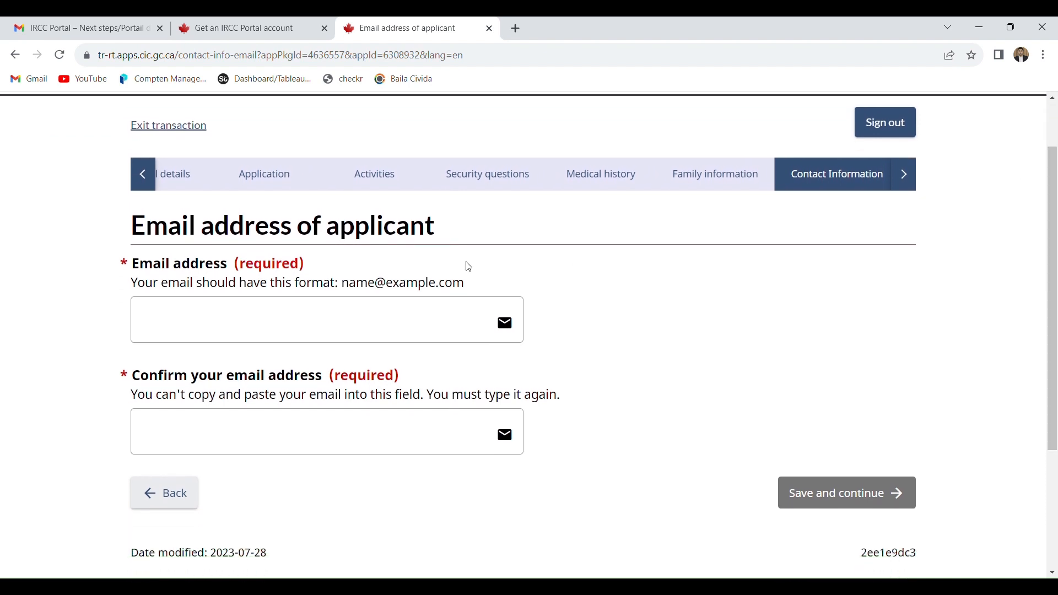
{"action": "left_click", "coordinate": [338, 318]}
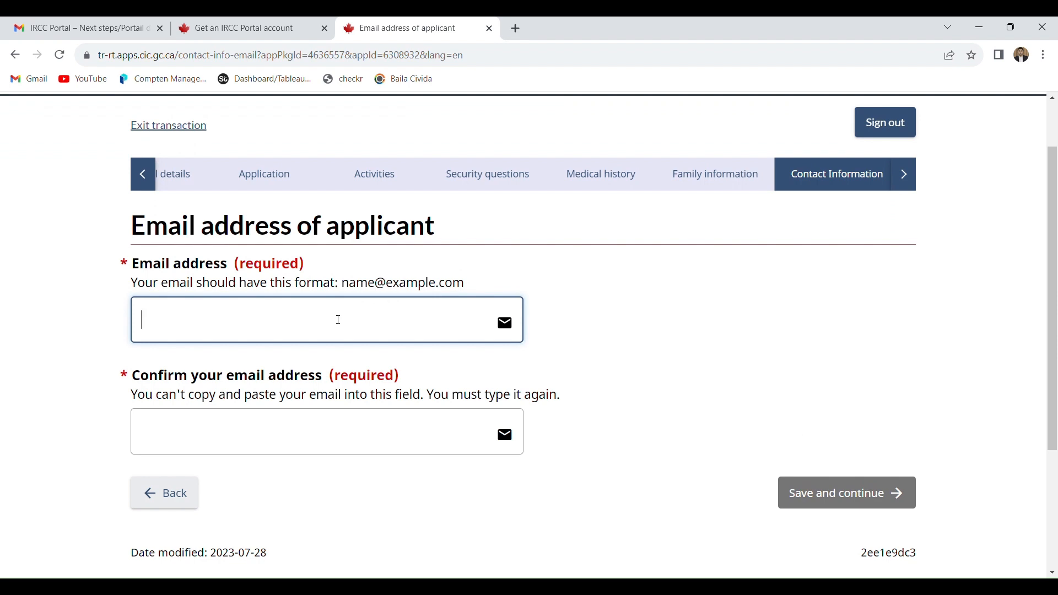
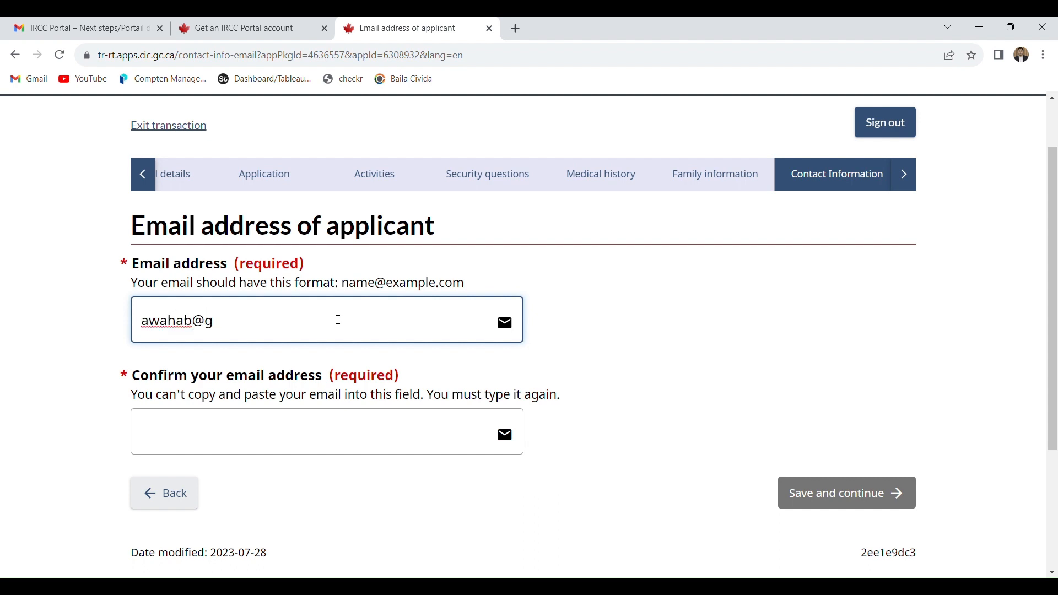
{"action": "triple_click", "coordinate": [257, 326]}
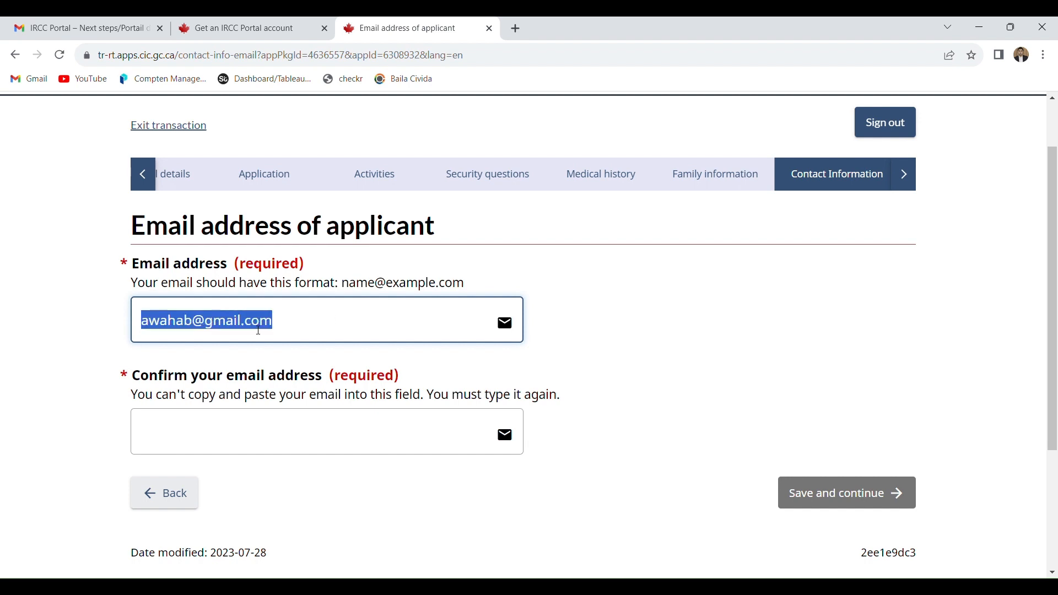
- Re-enter the applicant's email address for confirmation and save the Email address of applicant page
{"action": "left_click", "coordinate": [252, 441]}
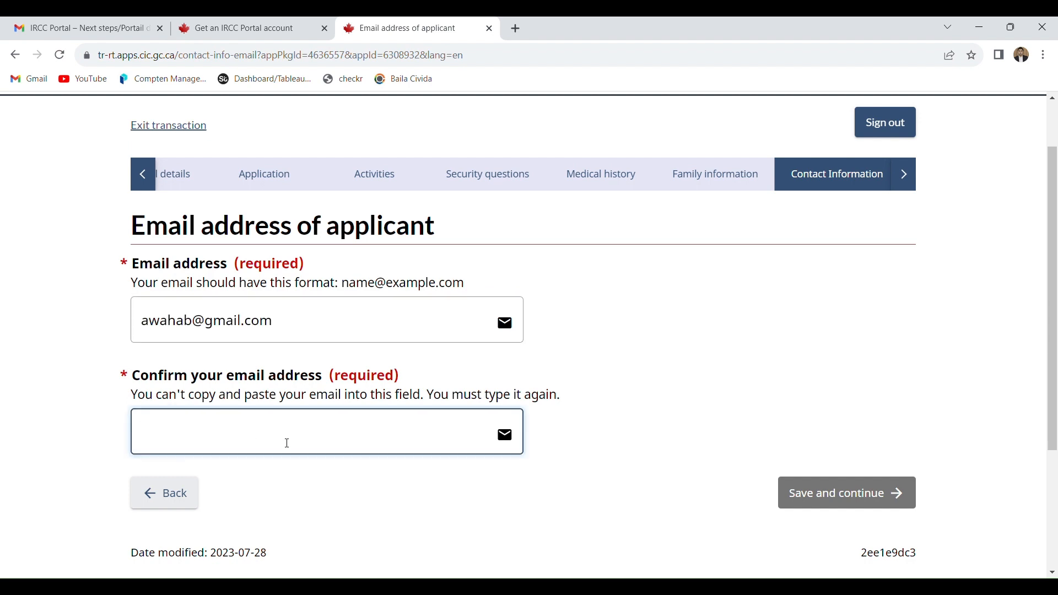
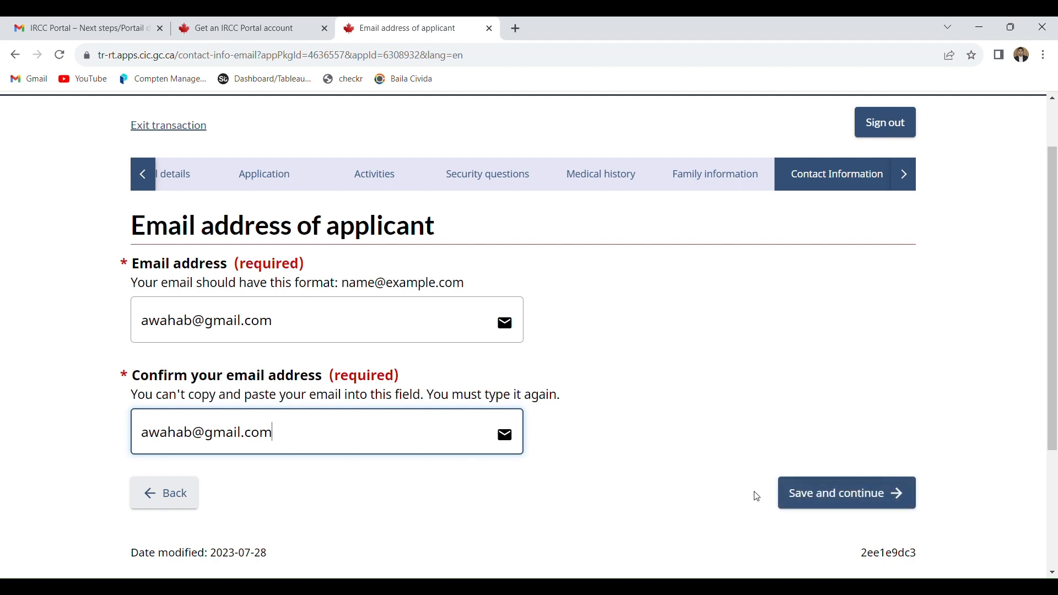
{"action": "left_click", "coordinate": [806, 496]}
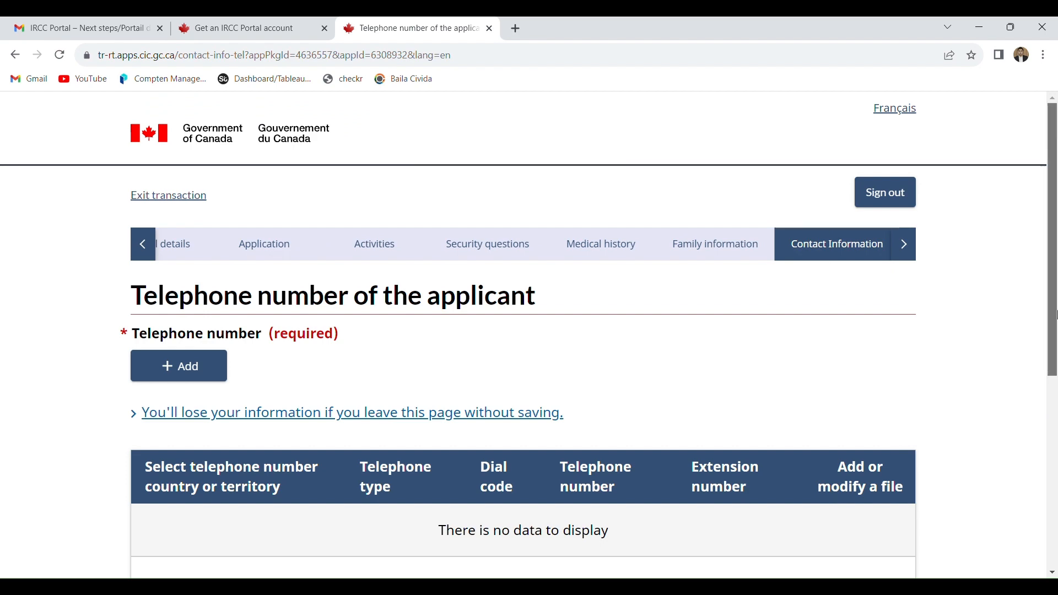
- Add a telephone entry of type Cellular with country or territory Other and dial code 93
{"action": "left_click_drag", "start_coordinate": [1051, 322], "coordinate": [1051, 430]}
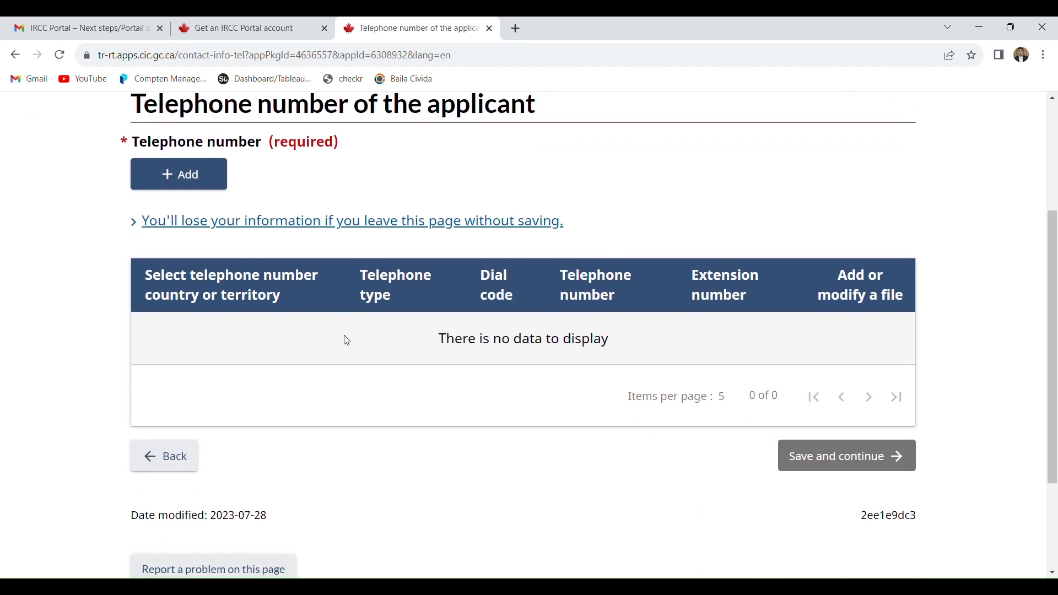
{"action": "left_click", "coordinate": [168, 222]}
{"action": "left_click", "coordinate": [199, 186]}
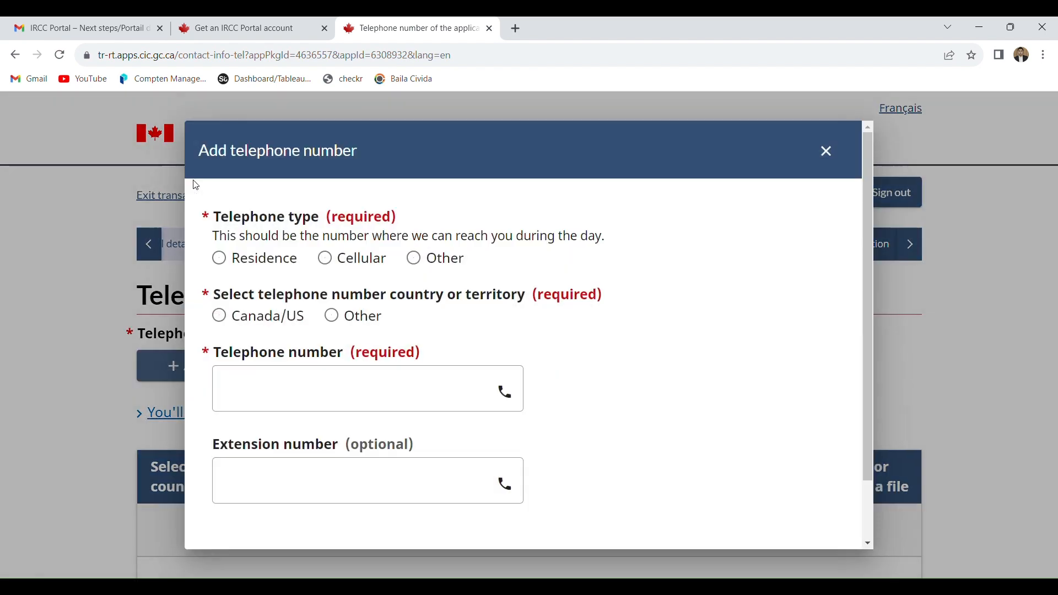
{"action": "left_click", "coordinate": [279, 267]}
{"action": "left_click", "coordinate": [350, 272]}
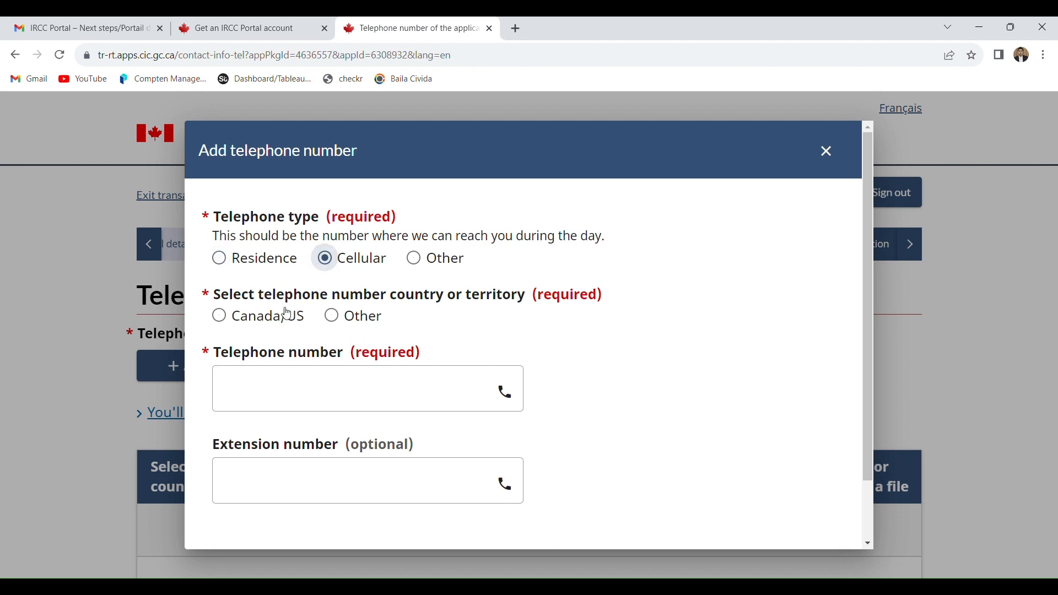
{"action": "left_click", "coordinate": [332, 320]}
{"action": "left_click", "coordinate": [290, 393]}
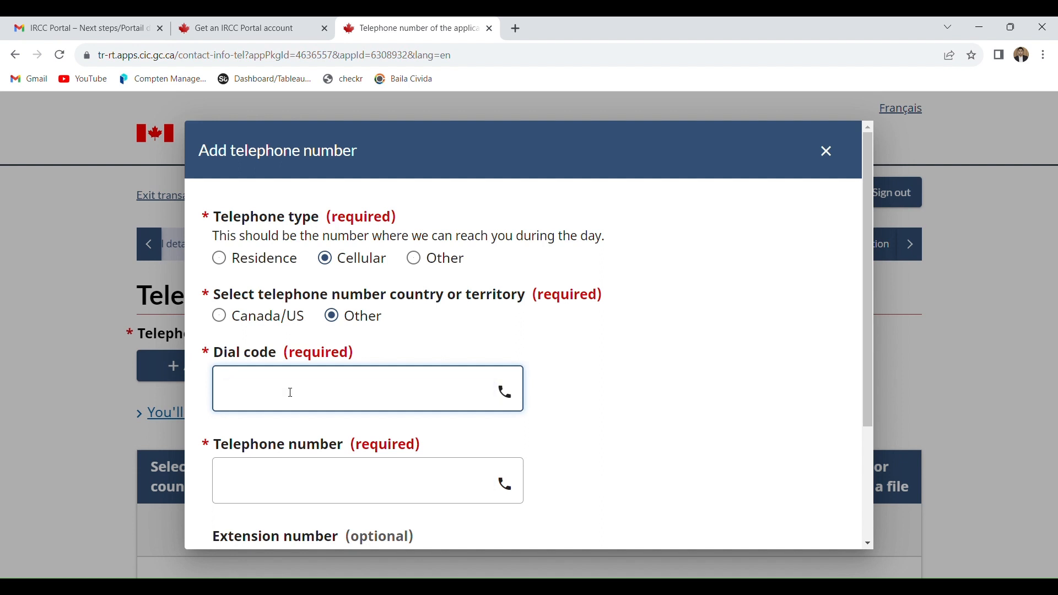
{"action": "type", "text": "93"}
- Enter the applicant's telephone number, leave the extension blank, and save the telephone entry
{"action": "left_click", "coordinate": [285, 481]}
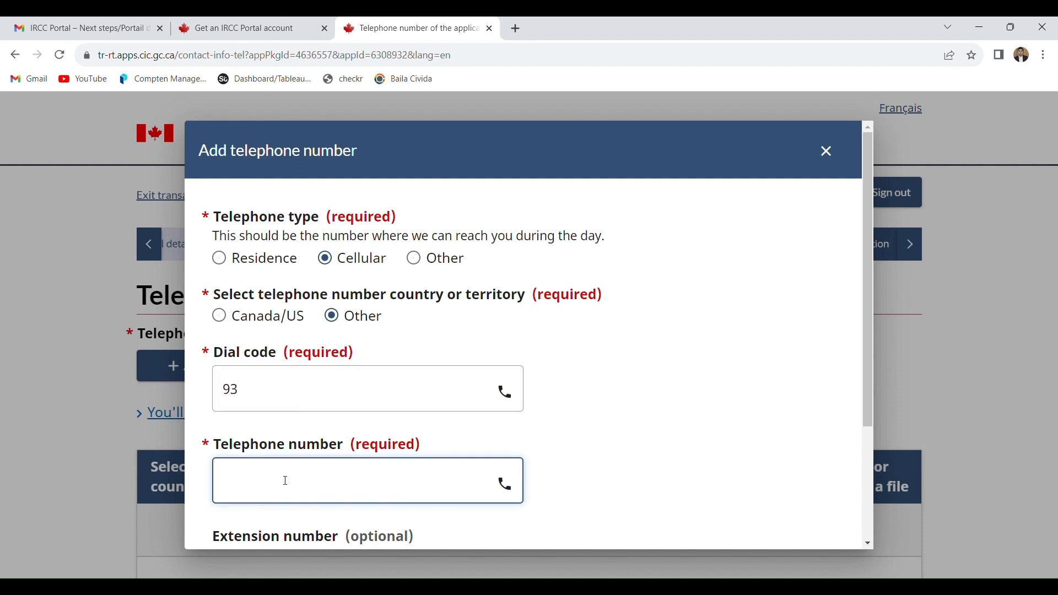
{"action": "type", "text": "123456789"}
{"action": "scroll", "coordinate": [854, 494], "scroll_direction": "down", "scroll_amount": 3}
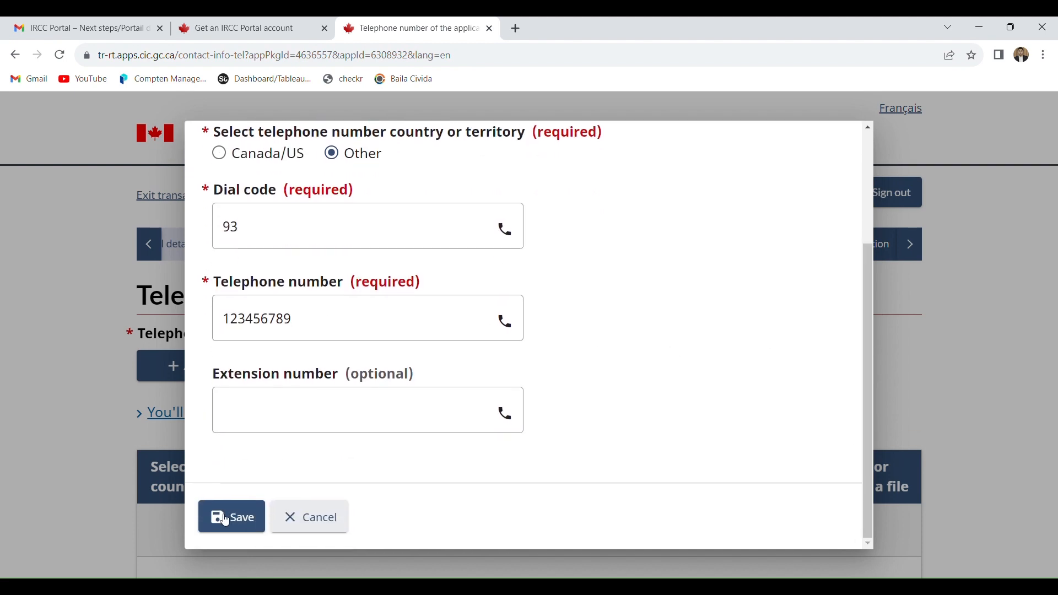
{"action": "left_click", "coordinate": [229, 514]}
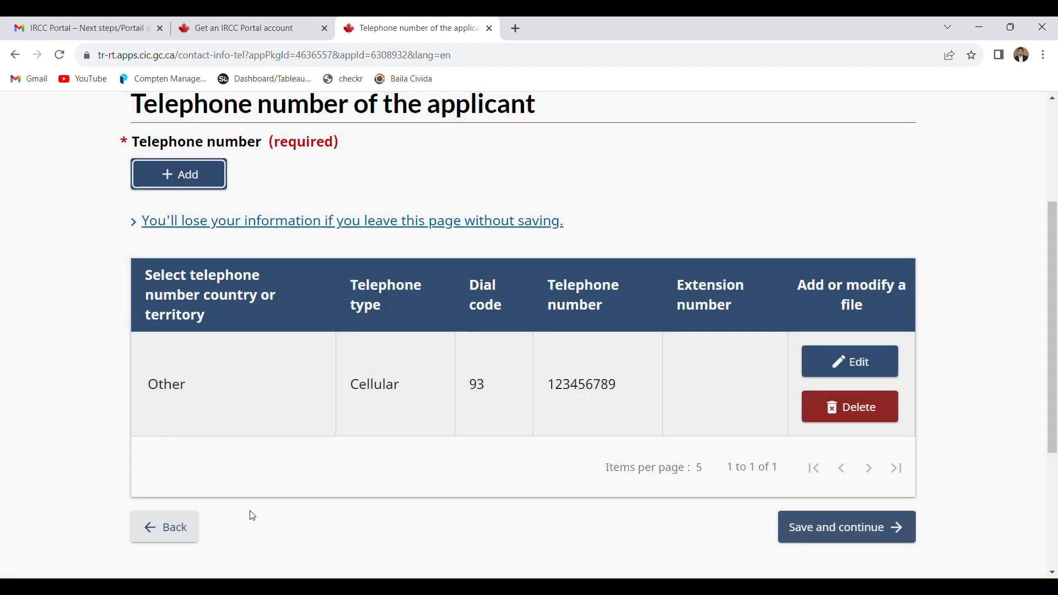
- Save the telephone number page and the Summary of your information page to continue to the Documents section
{"action": "left_click", "coordinate": [855, 529]}
{"action": "left_click", "coordinate": [854, 532]}
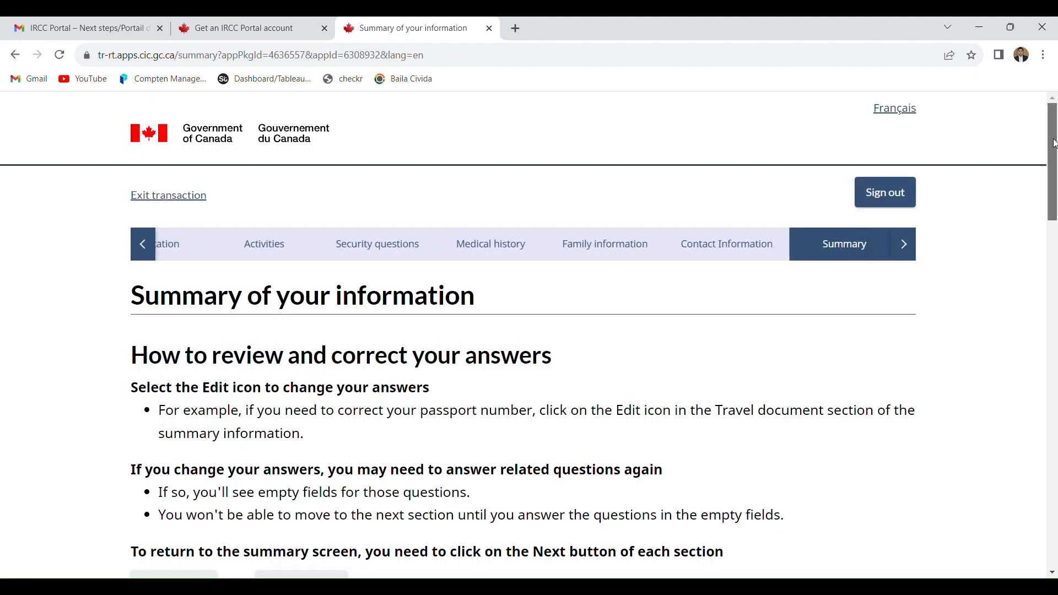
{"action": "left_click_drag", "start_coordinate": [1055, 147], "coordinate": [1055, 470]}
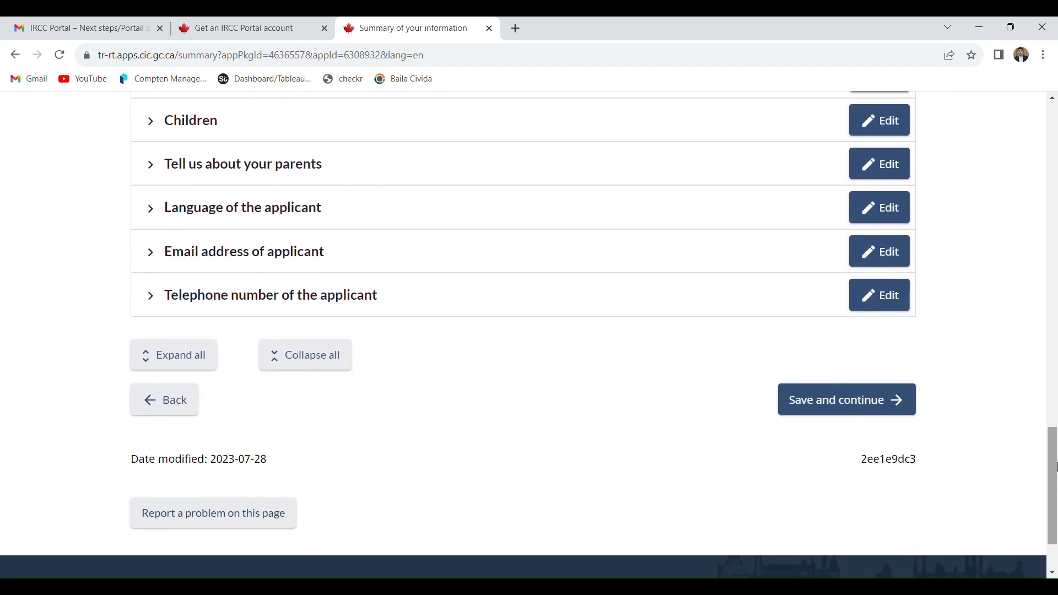
{"action": "left_click", "coordinate": [838, 394]}
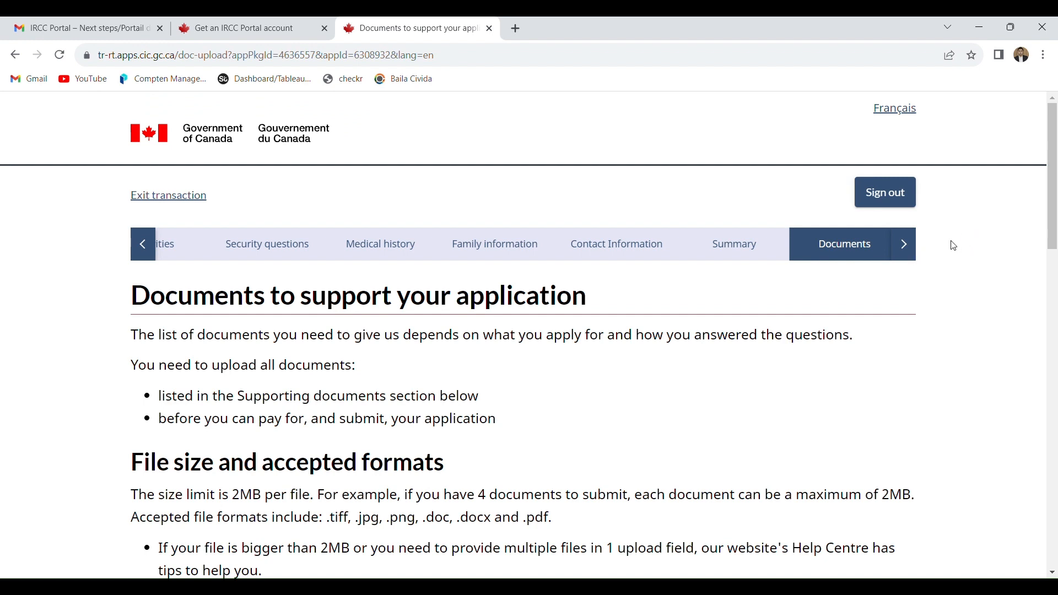
- Check which application sections follow Documents and review the list of supporting documents to upload
{"action": "left_click", "coordinate": [905, 249]}
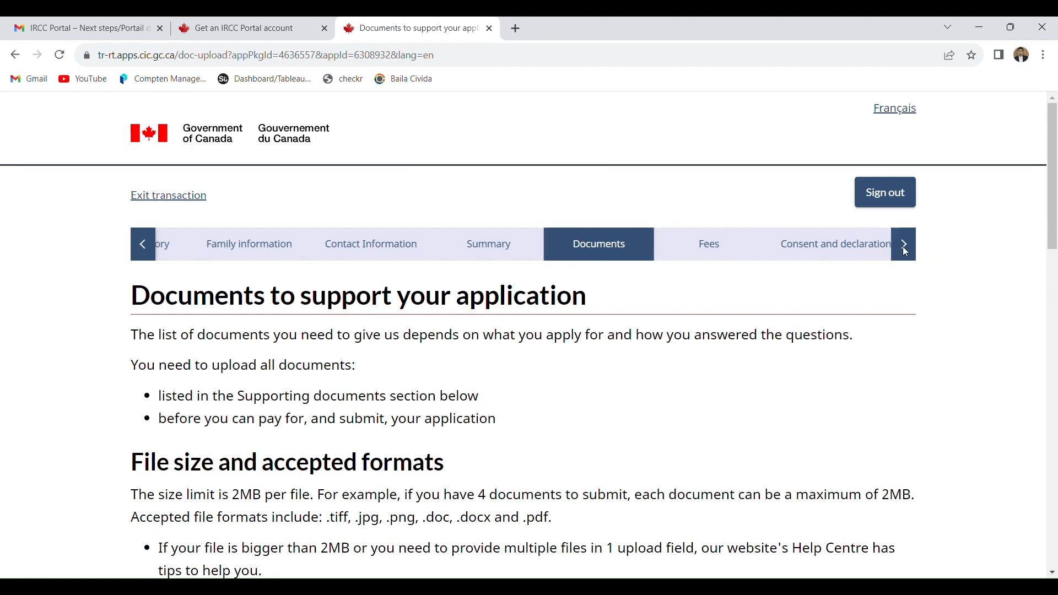
{"action": "left_click", "coordinate": [903, 246]}
{"action": "left_click_drag", "start_coordinate": [1055, 198], "coordinate": [1055, 359]}
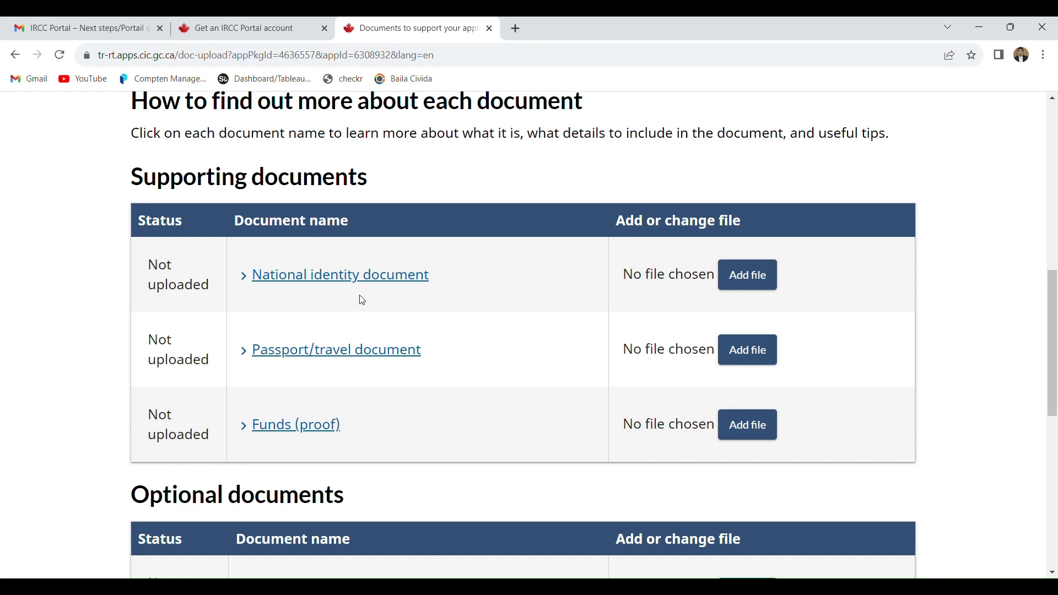
- Review the optional documents list, the application sections, and the file size limit and accepted formats for uploads
{"action": "left_click_drag", "start_coordinate": [1052, 357], "coordinate": [1054, 447]}
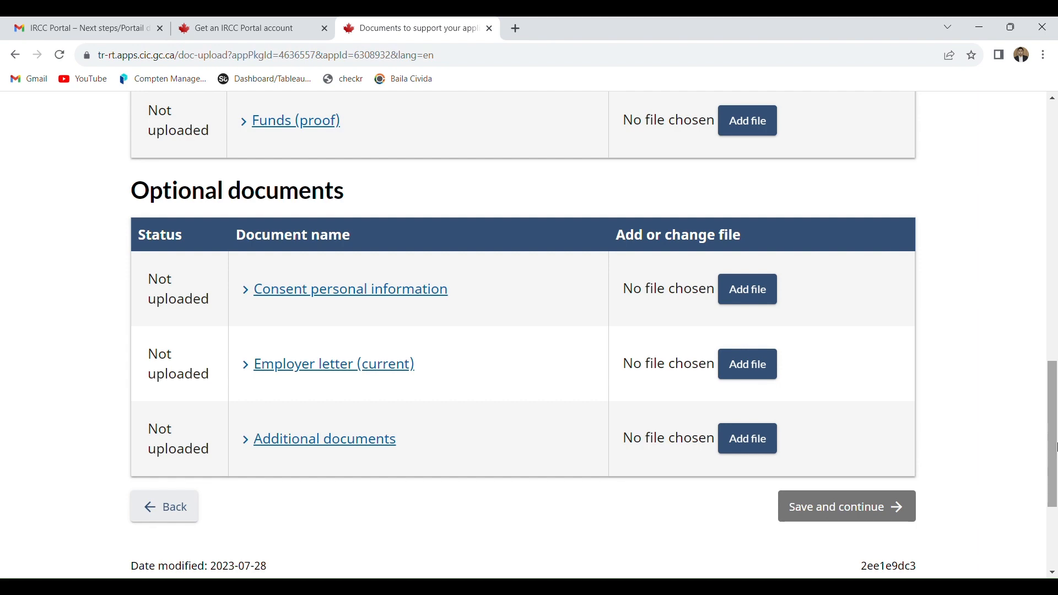
{"action": "left_click_drag", "start_coordinate": [1056, 411], "coordinate": [1054, 160]}
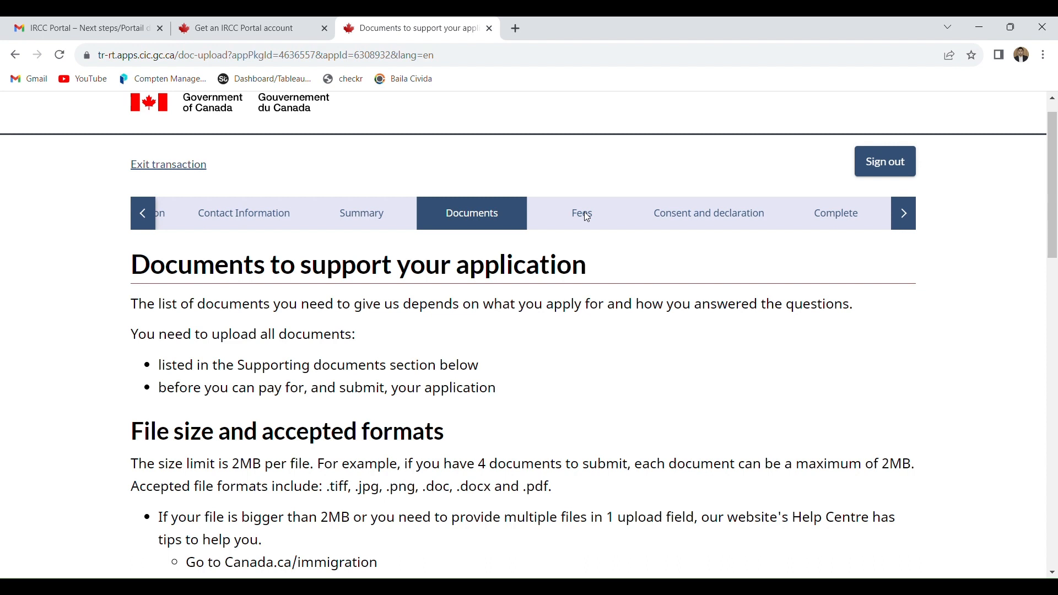
{"action": "left_click_drag", "start_coordinate": [1055, 192], "coordinate": [1054, 219]}
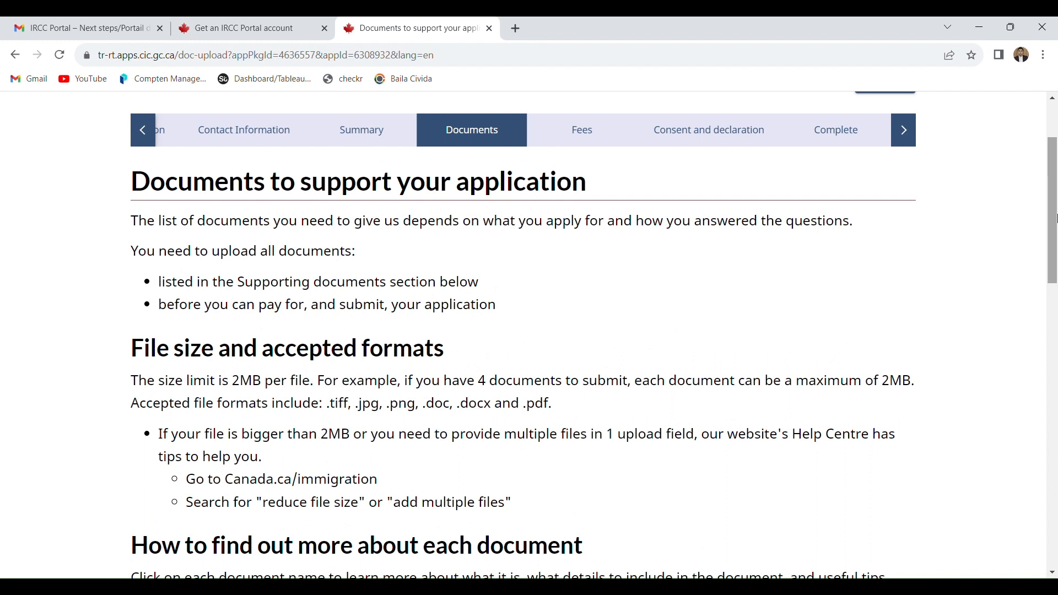
{"action": "scroll", "coordinate": [1055, 219], "scroll_direction": "down", "scroll_amount": 3}
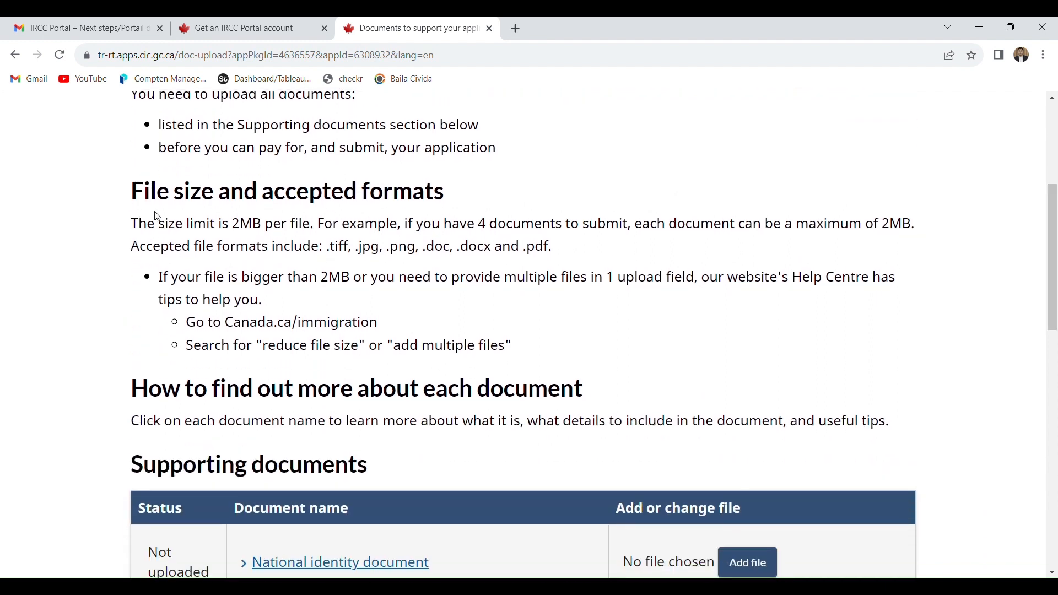
{"action": "left_click_drag", "start_coordinate": [133, 194], "coordinate": [511, 353]}
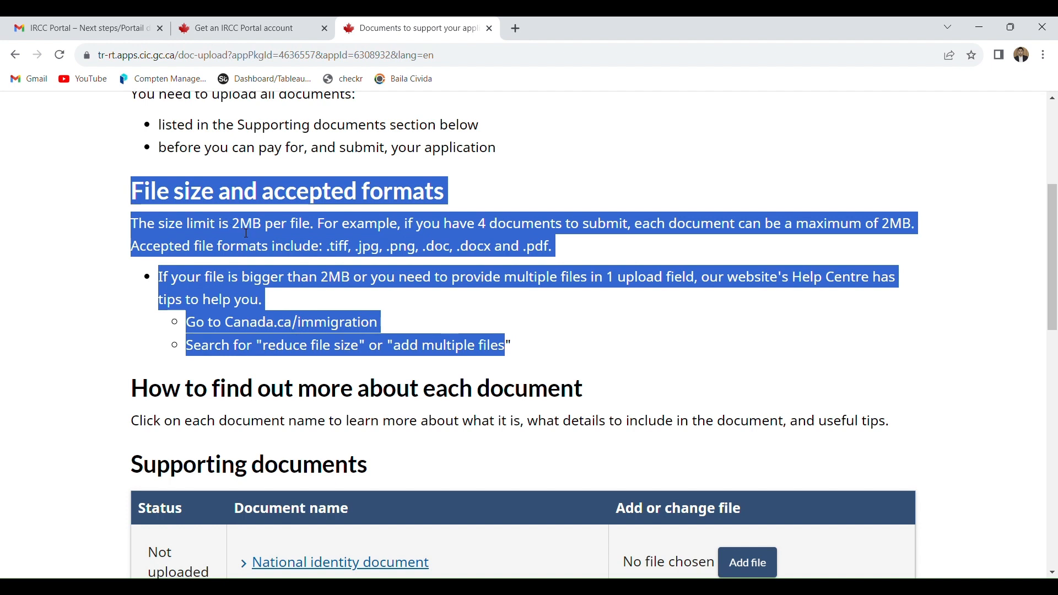
{"action": "left_click", "coordinate": [315, 215]}
{"action": "left_click_drag", "start_coordinate": [312, 229], "coordinate": [239, 231]}
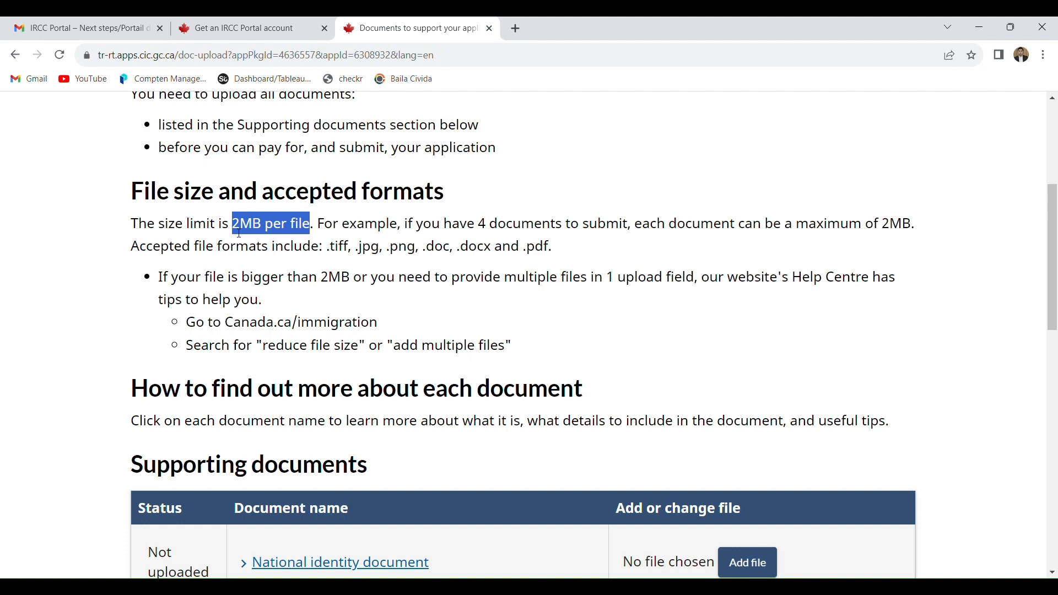
- Search Google for ilovepdf in a separate browser tab, view the PDF tools on the iLovePDF website, and close it
{"action": "left_click", "coordinate": [513, 30]}
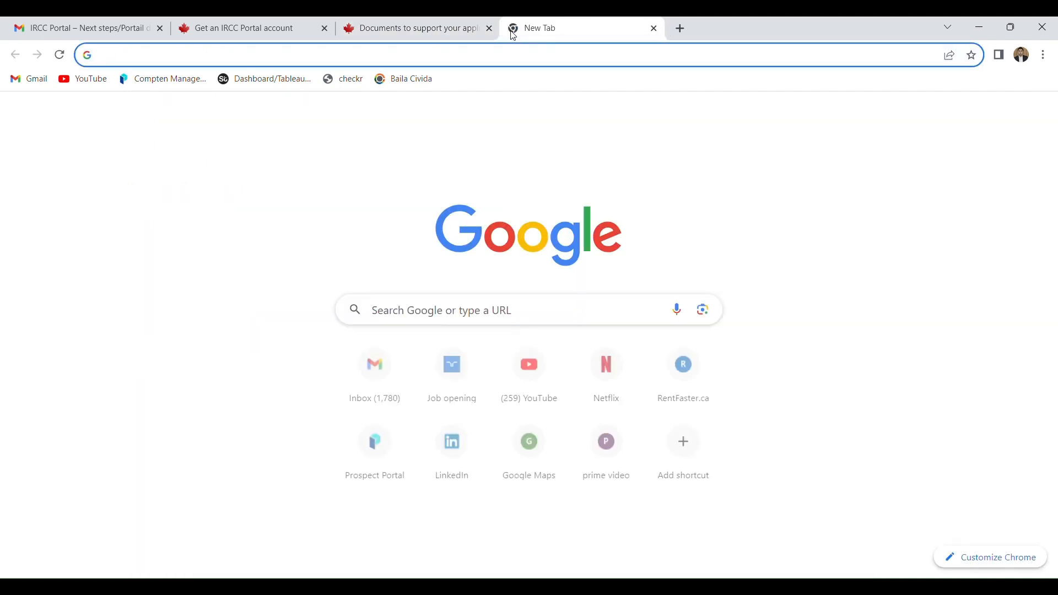
{"action": "left_click", "coordinate": [474, 57]}
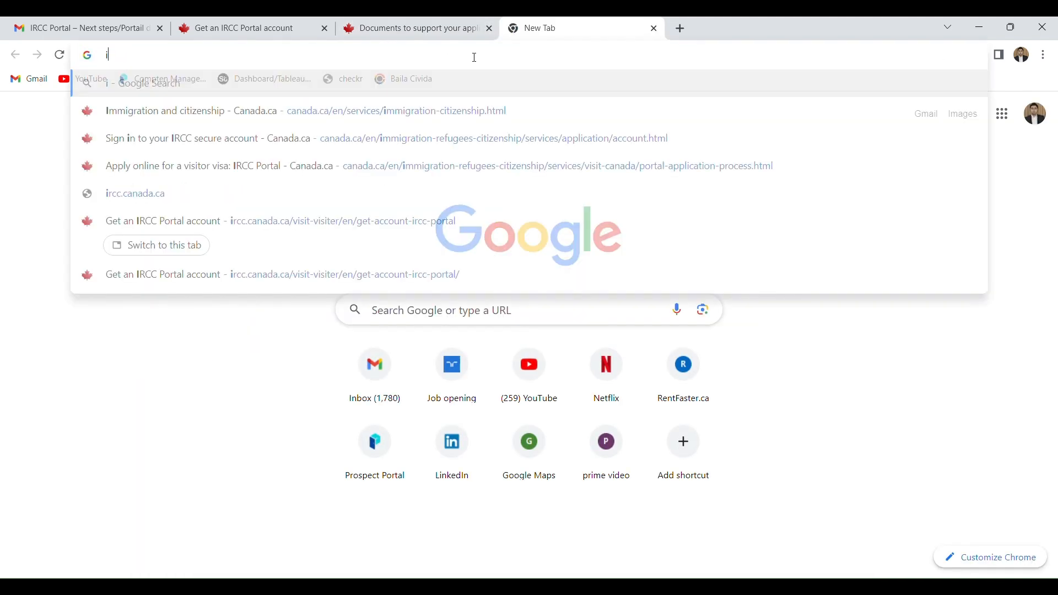
{"action": "type", "text": "ilove"}
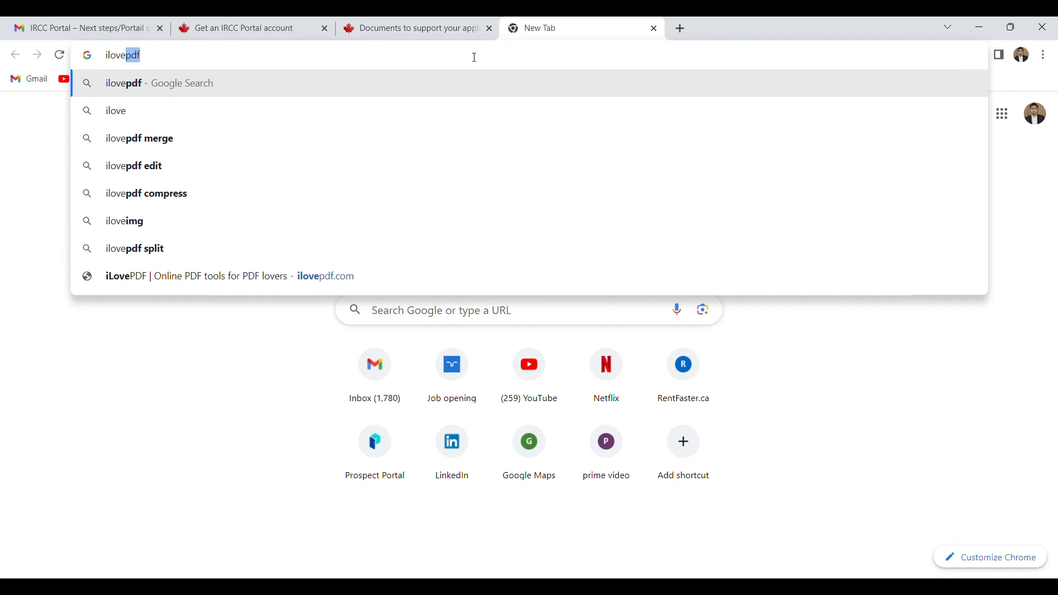
{"action": "type", "text": "pdf"}
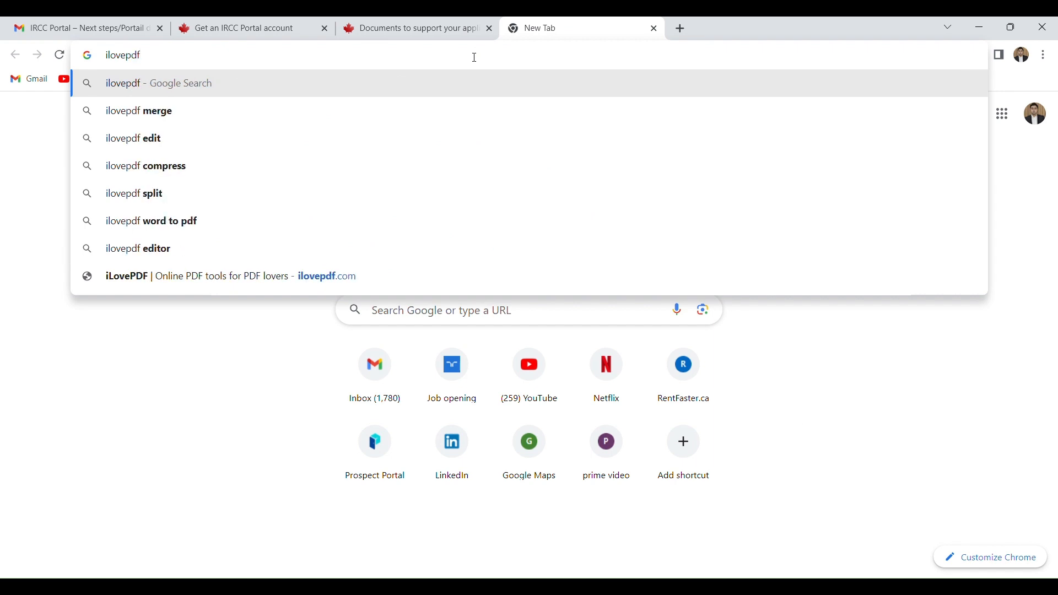
{"action": "key", "text": "Return"}
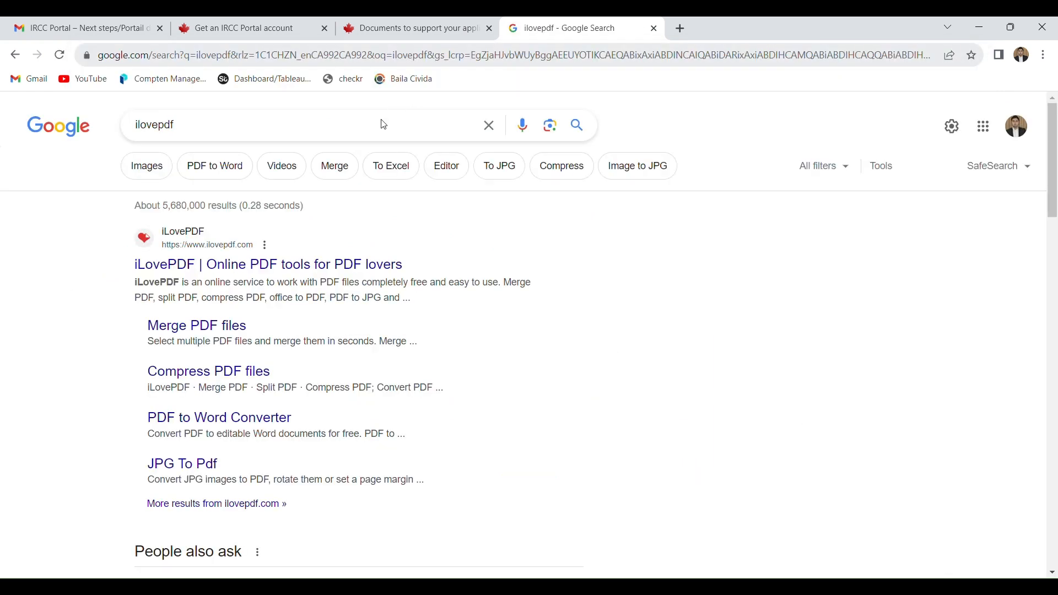
{"action": "left_click", "coordinate": [276, 272]}
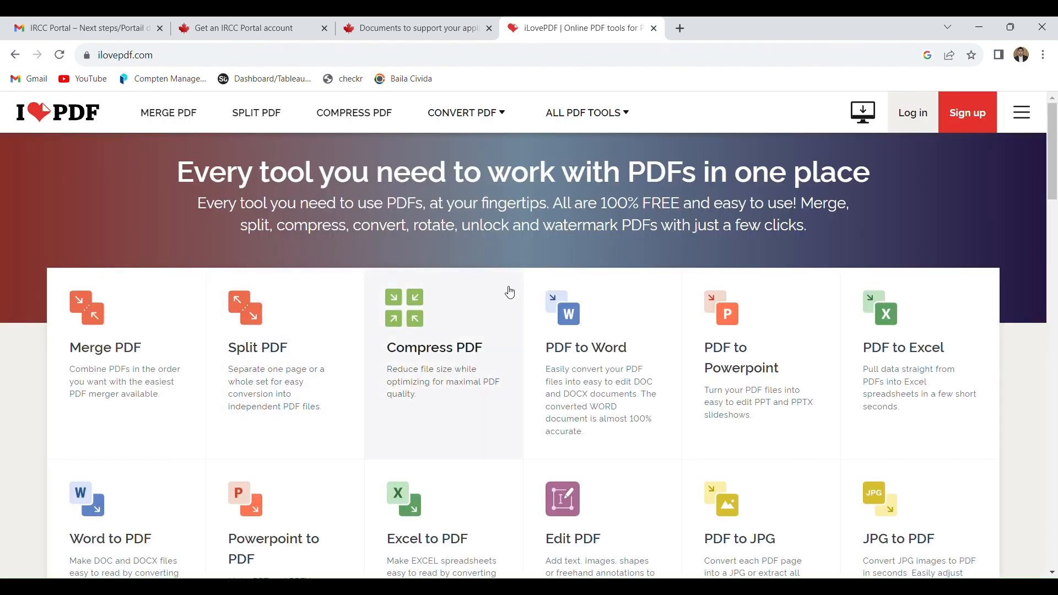
{"action": "left_click", "coordinate": [655, 31]}
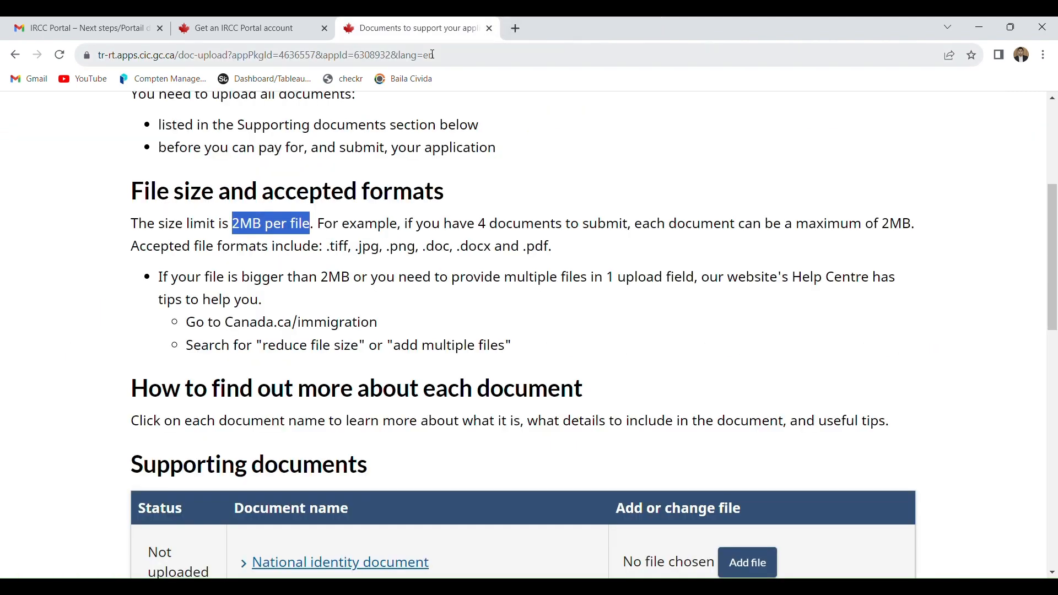
- Upload SelectedPayStatements.pdf as the National identity document under Supporting documents
{"action": "left_click_drag", "start_coordinate": [1053, 239], "coordinate": [1055, 301]}
{"action": "left_click", "coordinate": [747, 368]}
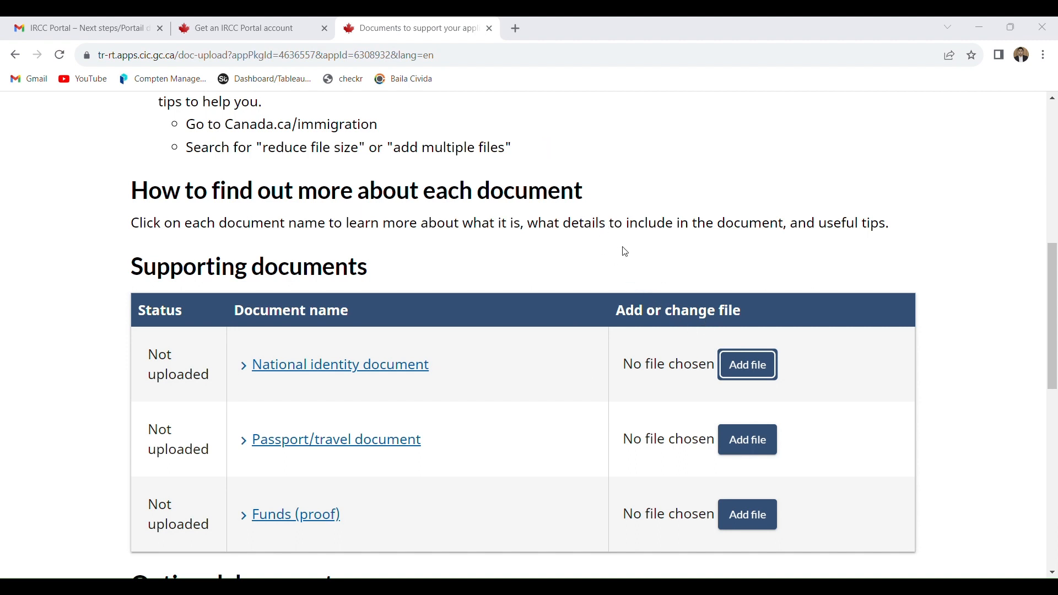
{"action": "left_click", "coordinate": [898, 327]}
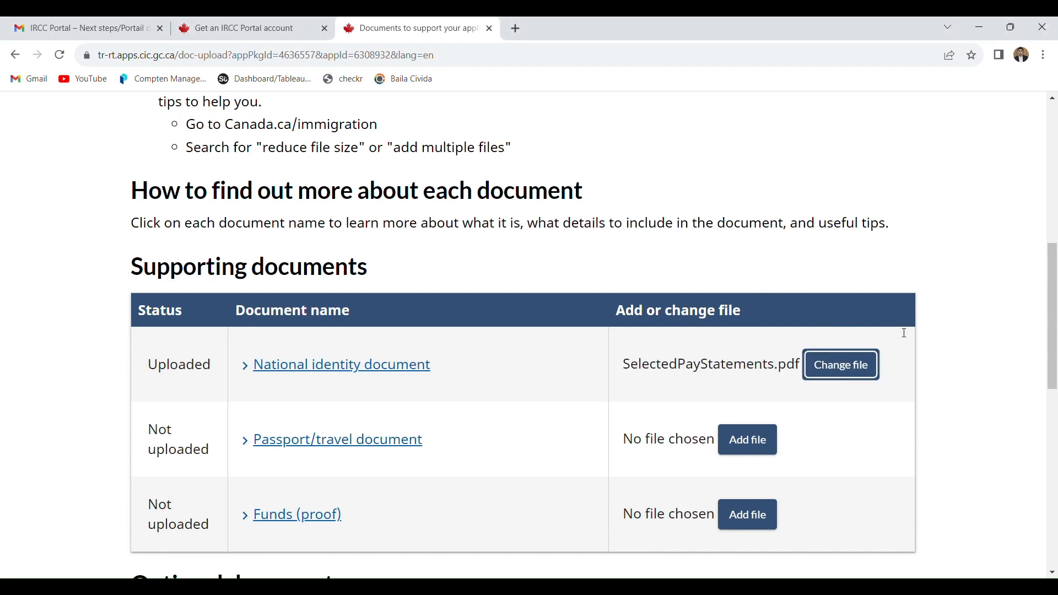